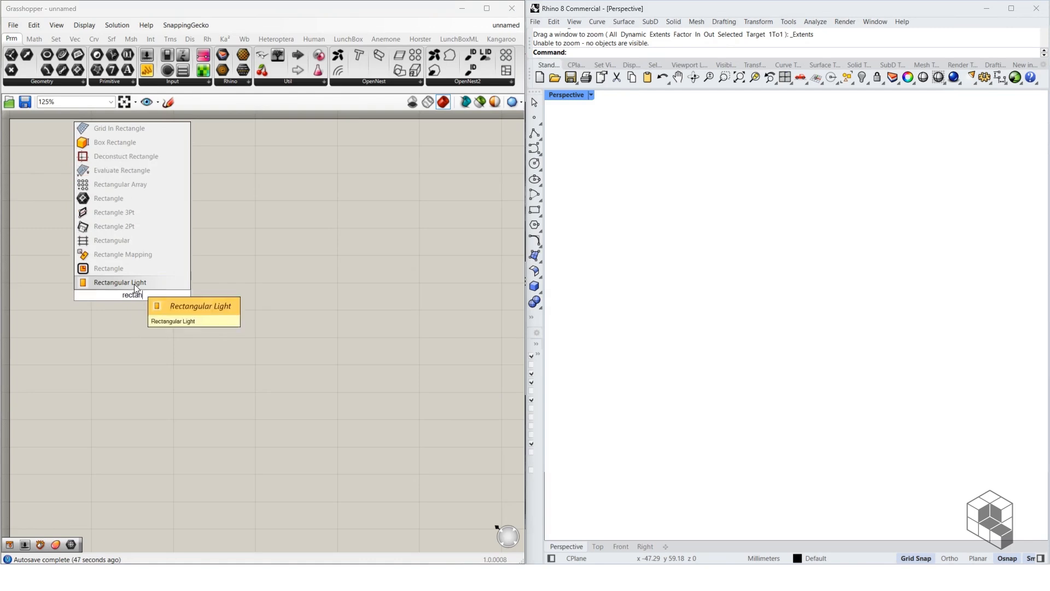
# Add a Rectangle component to the empty Grasshopper canvas.
pyautogui.click(136, 273)
pyautogui.moveTo(132, 294); pyautogui.dragTo(190, 305)
pyautogui.scroll(-10, 693, 327)
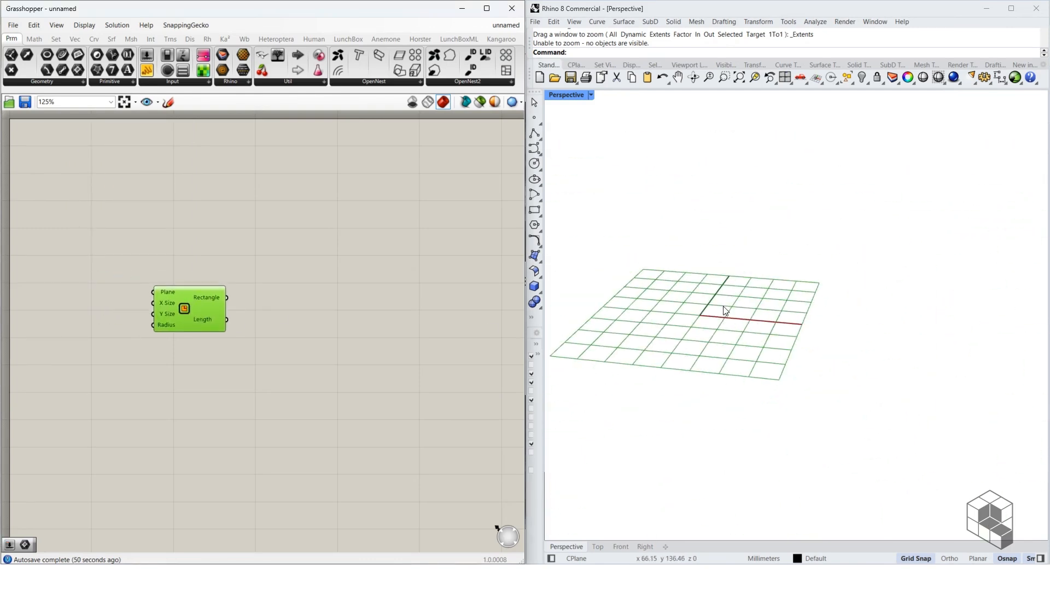
pyautogui.moveTo(723, 309); pyautogui.dragTo(674, 278, button='right')
pyautogui.scroll(5, 671, 275)
pyautogui.moveTo(167, 313); pyautogui.dragTo(194, 331)
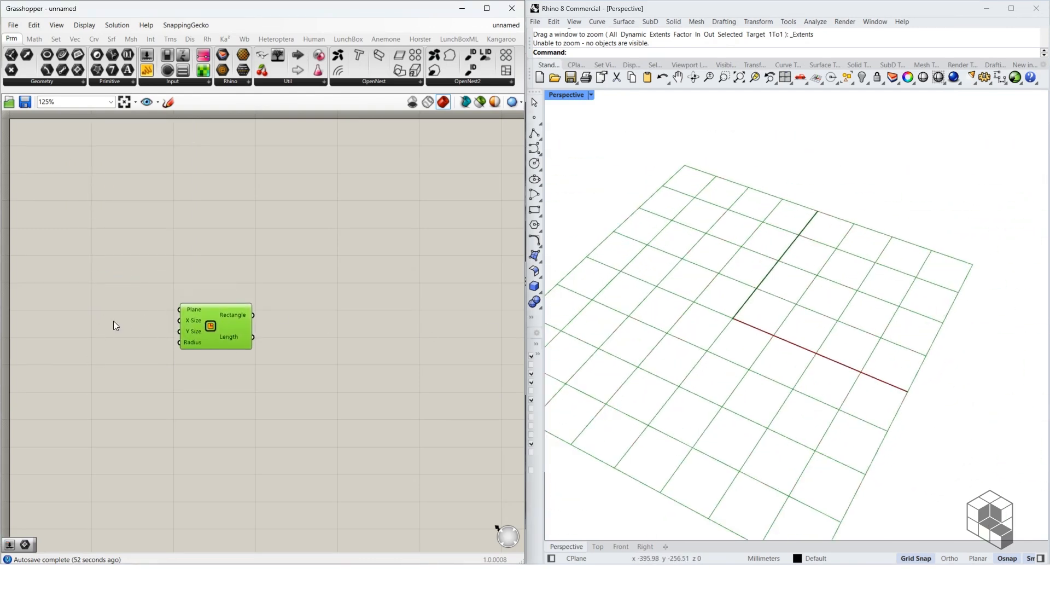
# Create a number slider set to 110 and feed it into the Rectangle's X Size and Y Size inputs.
pyautogui.doubleClick(114, 321)
pyautogui.write('10')
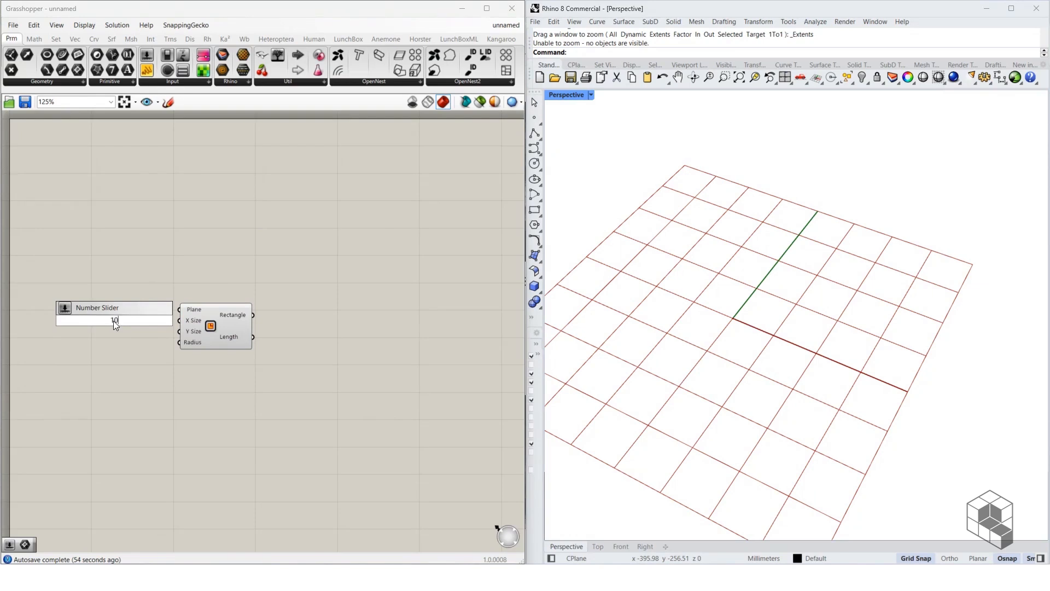
pyautogui.write('10')
pyautogui.press('Return')
pyautogui.scroll(3, 177, 324)
pyautogui.moveTo(166, 319); pyautogui.dragTo(180, 335)
pyautogui.click(217, 330)
# Add a Populate 2D component and connect the Rectangle output to its Region input.
pyautogui.scroll(-3, 218, 334)
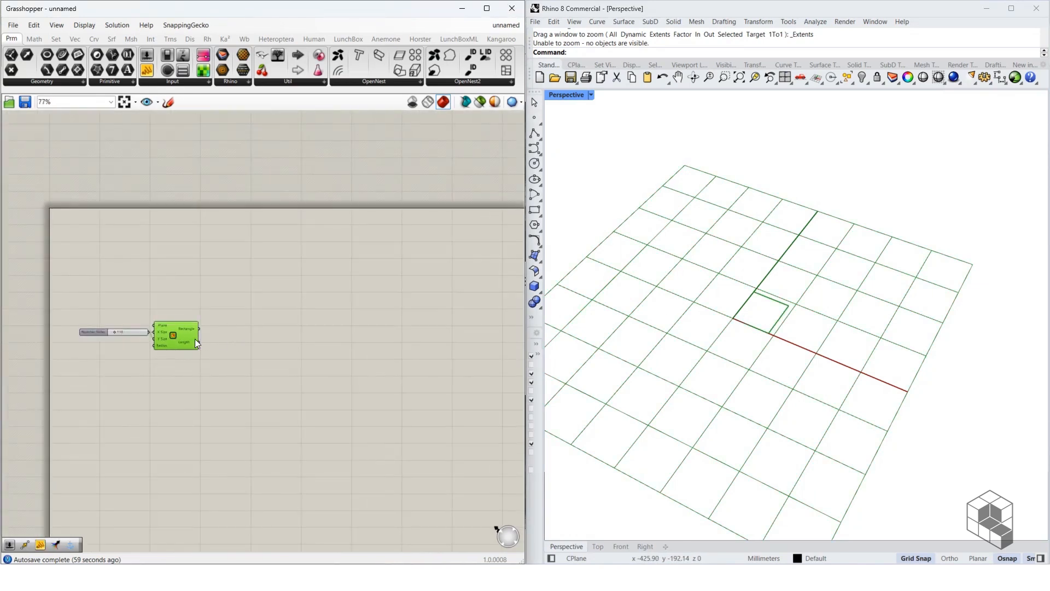
pyautogui.doubleClick(280, 395)
pyautogui.write('popu')
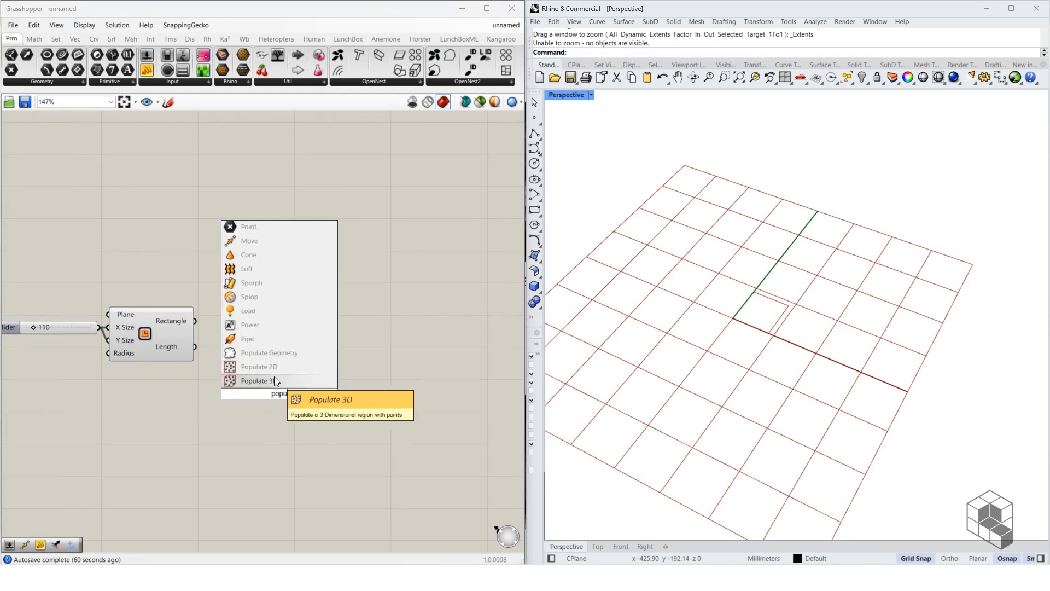
pyautogui.click(274, 377)
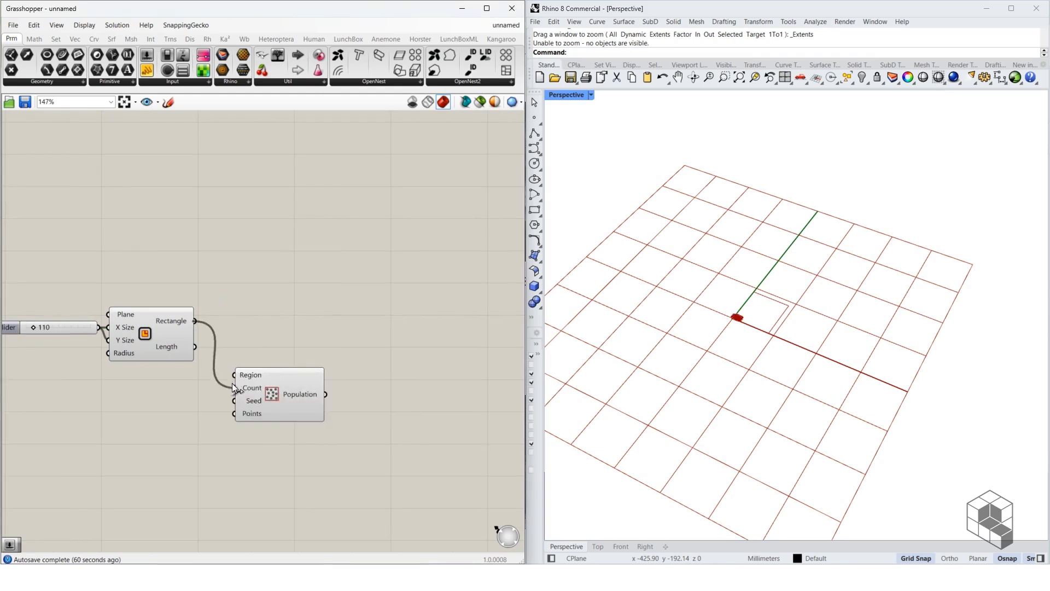
pyautogui.moveTo(232, 384); pyautogui.dragTo(234, 387)
# Create a number slider set to 24 and connect it to Populate 2D's Count input.
pyautogui.doubleClick(151, 389)
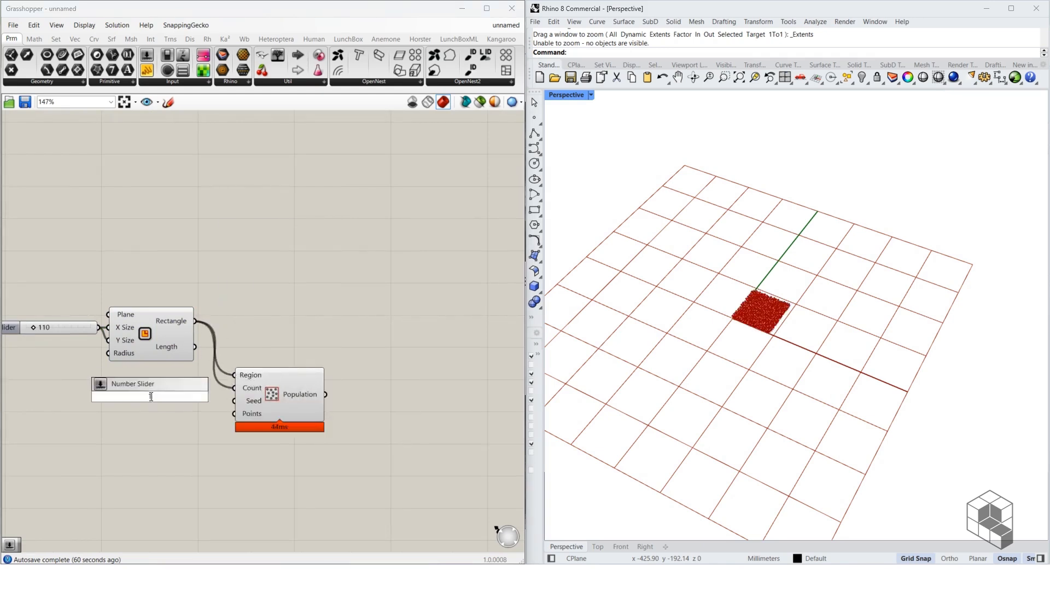
pyautogui.write('1')
pyautogui.press('BackSpace')
pyautogui.write('24')
pyautogui.press('Return')
pyautogui.scroll(2, 199, 393)
pyautogui.moveTo(226, 398); pyautogui.dragTo(248, 405)
# Create a number slider set to 40 and connect it to Populate 2D's Seed input.
pyautogui.click(159, 413)
pyautogui.doubleClick(160, 413)
pyautogui.write('40')
pyautogui.press('Return')
pyautogui.click(330, 408)
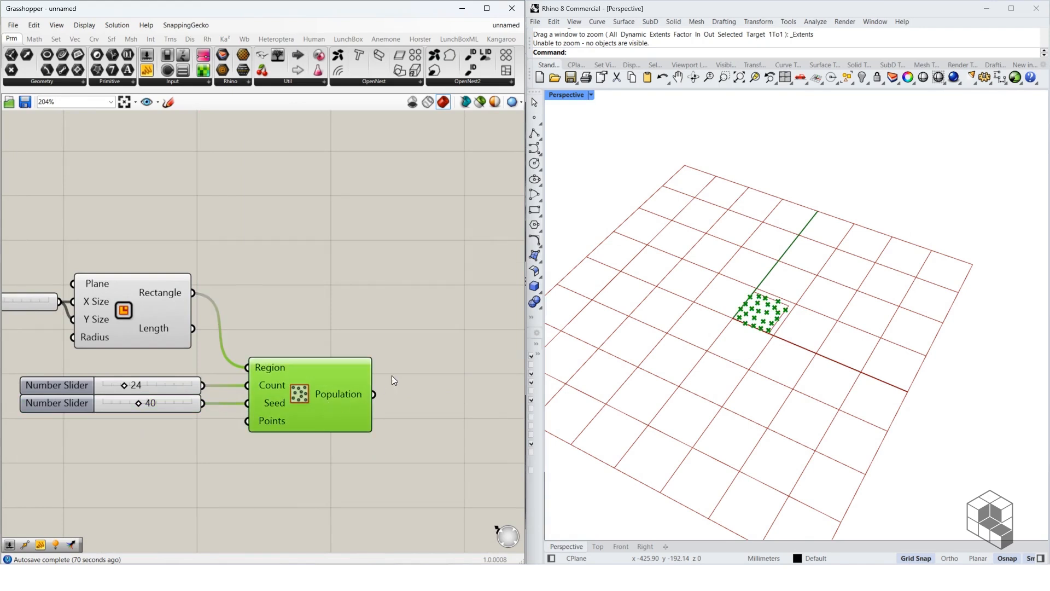
# Add a Voronoi component beside Populate 2D.
pyautogui.moveTo(451, 345); pyautogui.dragTo(251, 347, button='right')
pyautogui.click(258, 350)
pyautogui.doubleClick(259, 350)
pyautogui.write('vot')
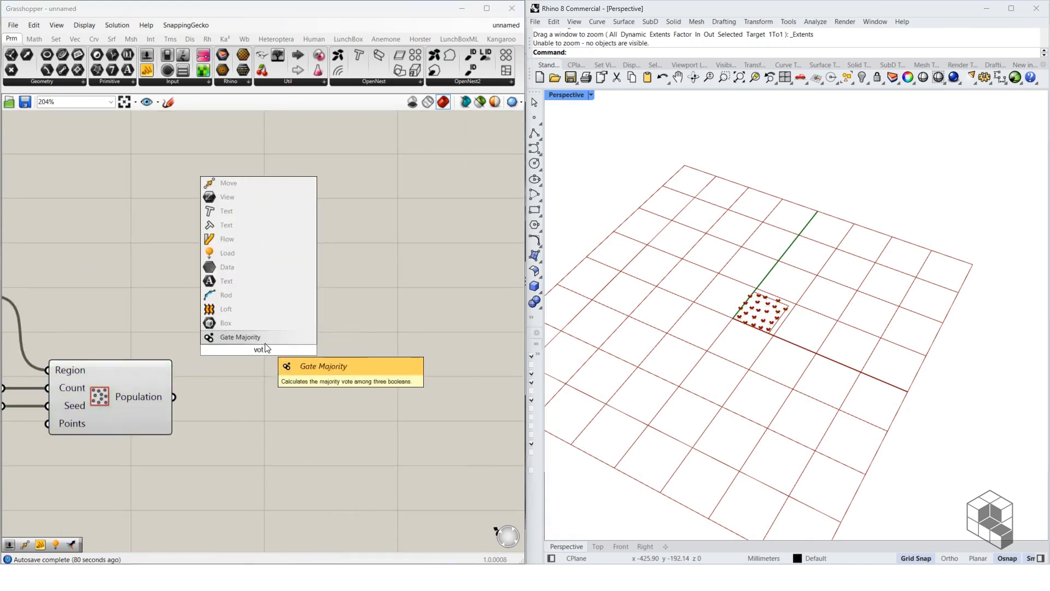
pyautogui.press('BackSpace')
pyautogui.write('ro')
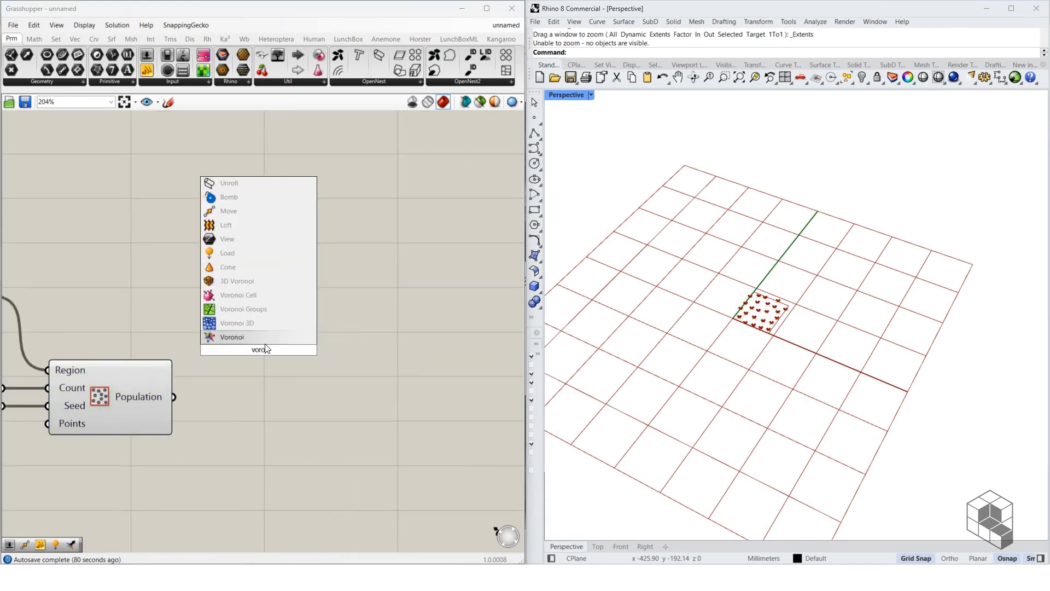
pyautogui.click(248, 337)
# Wire the Population output to Voronoi's Points input and the Rectangle output to its Boundary input.
pyautogui.moveTo(261, 365); pyautogui.dragTo(448, 369, button='right')
pyautogui.scroll(-2, 263, 356)
pyautogui.scroll(1, 239, 350)
pyautogui.moveTo(238, 350); pyautogui.dragTo(147, 354, button='right')
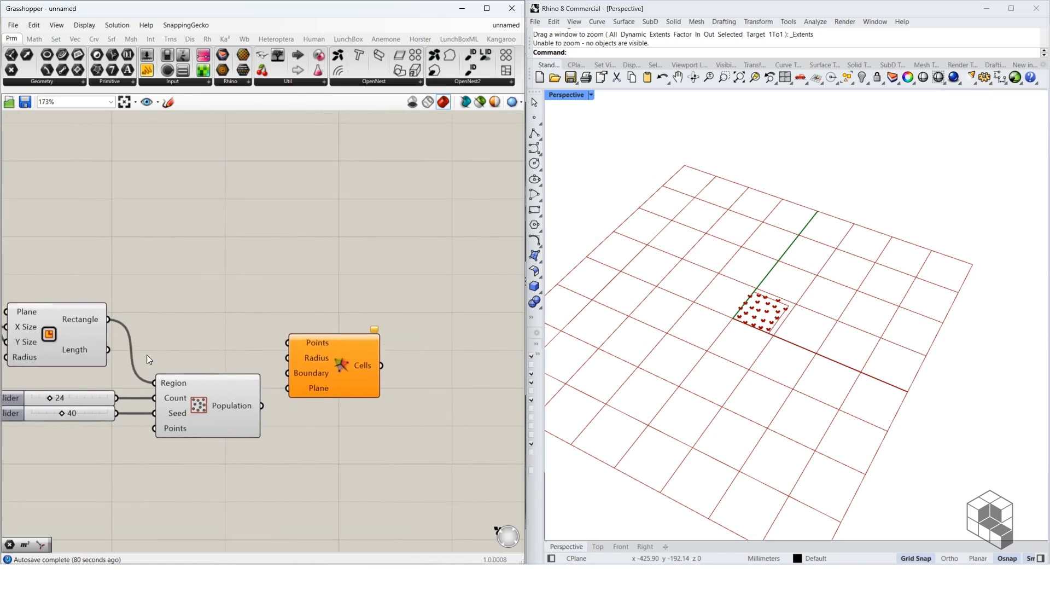
pyautogui.moveTo(319, 355); pyautogui.dragTo(322, 331)
pyautogui.moveTo(363, 360); pyautogui.dragTo(361, 343)
pyautogui.moveTo(108, 320); pyautogui.dragTo(319, 351)
pyautogui.moveTo(369, 365); pyautogui.dragTo(382, 336)
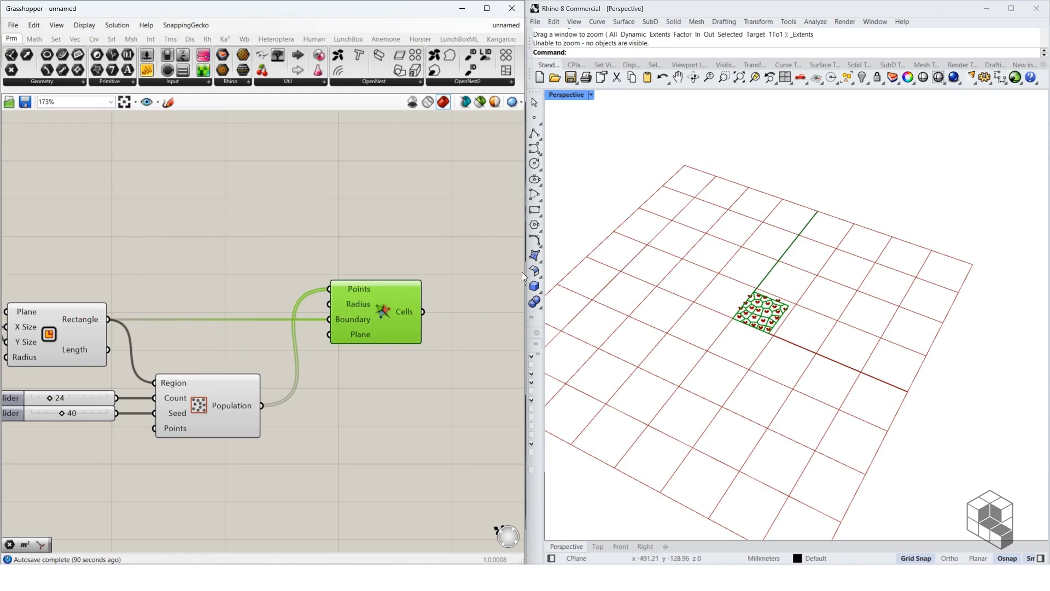
# Turn off the preview of the Rectangle and Populate 2D components so only the Voronoi cells are displayed.
pyautogui.moveTo(219, 262); pyautogui.dragTo(68, 436)
pyautogui.middleClick(188, 469)
pyautogui.click(242, 459)
pyautogui.scroll(6, 734, 301)
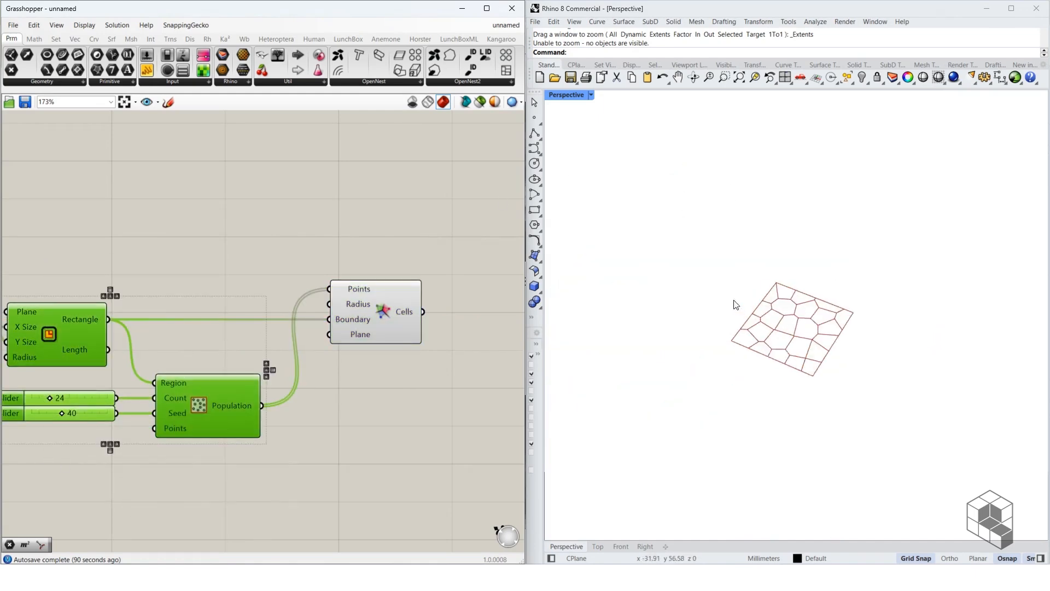
pyautogui.scroll(7, 828, 322)
pyautogui.moveTo(811, 333); pyautogui.dragTo(783, 366, button='right')
pyautogui.moveTo(80, 435); pyautogui.dragTo(190, 425, button='right')
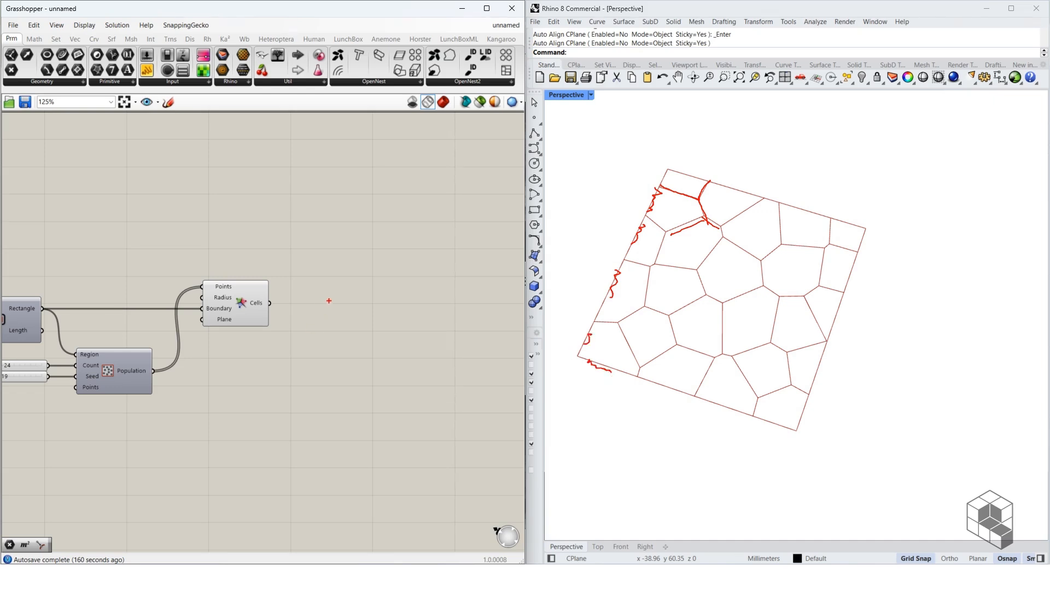
# Check the Voronoi Cells output, add an Explode component and connect Cells to its Curve input.
pyautogui.click(251, 310)
pyautogui.moveTo(251, 303)
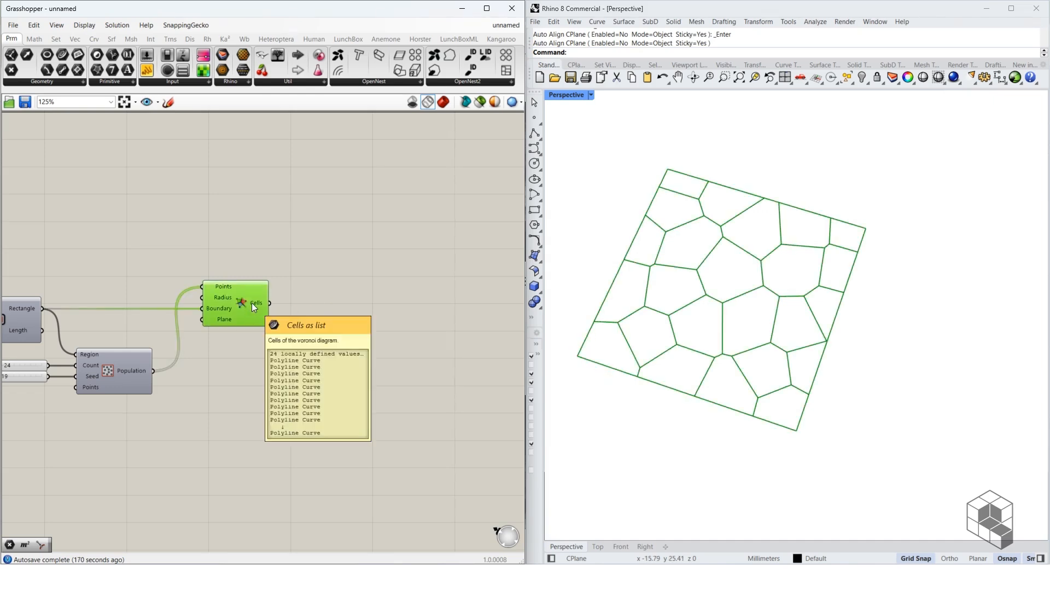
pyautogui.moveTo(294, 309); pyautogui.dragTo(413, 318, button='right')
pyautogui.doubleClick(446, 315)
pyautogui.write('expo')
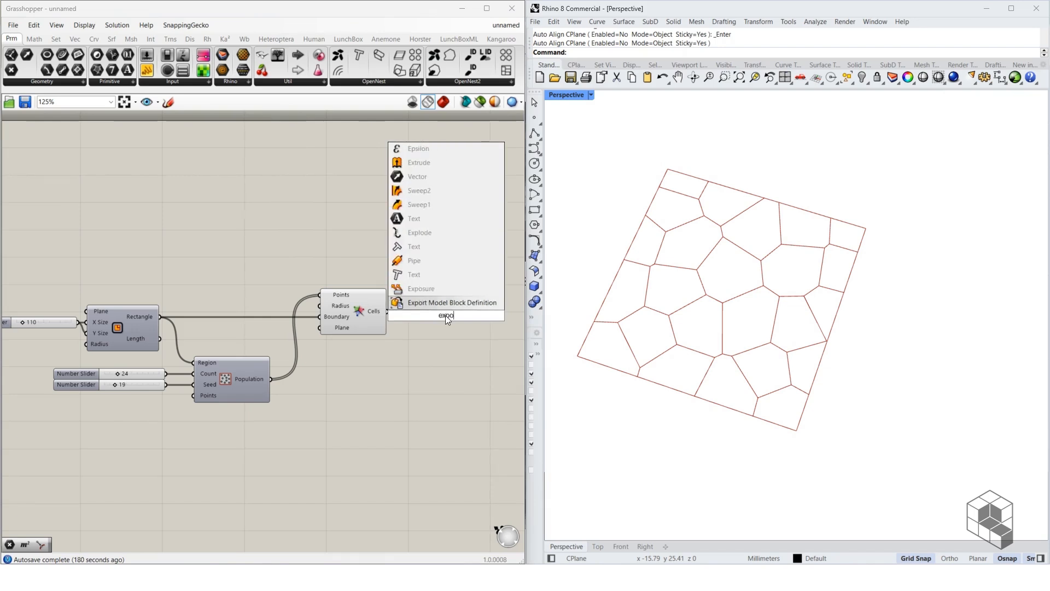
pyautogui.press('BackSpace')
pyautogui.write('lo')
pyautogui.click(454, 298)
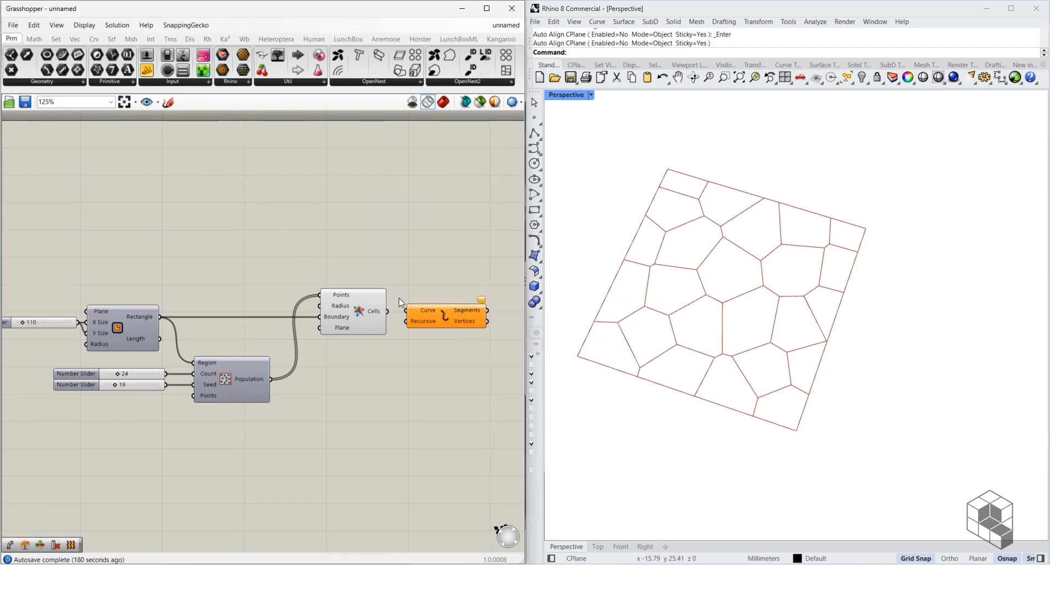
pyautogui.click(416, 310)
# Add Kangaroo's removeDuplicateLines component after Explode to handle the overlapping cell edges.
pyautogui.moveTo(472, 311); pyautogui.dragTo(365, 303, button='right')
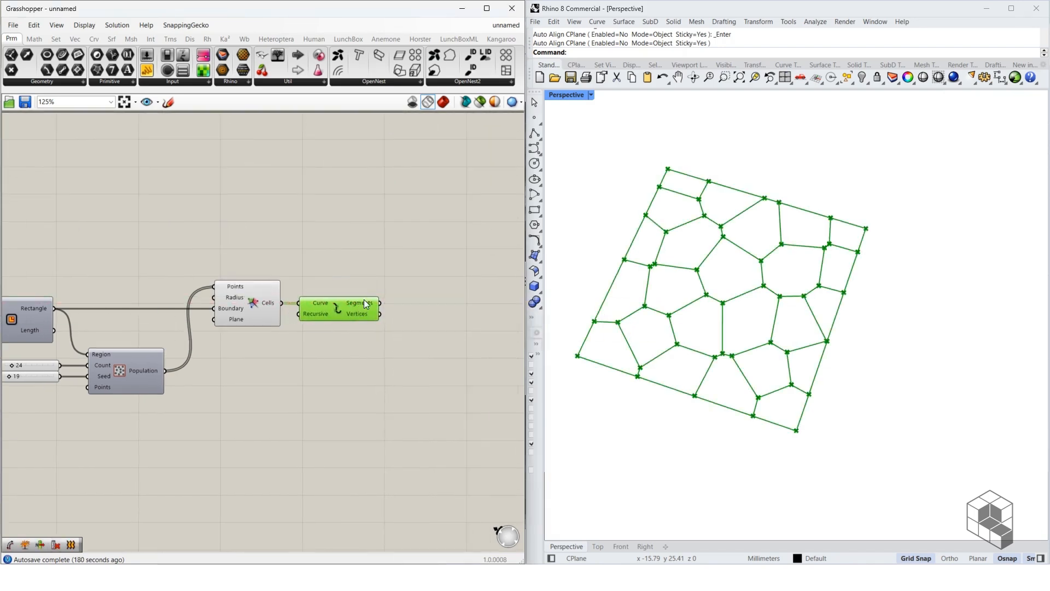
pyautogui.moveTo(271, 304)
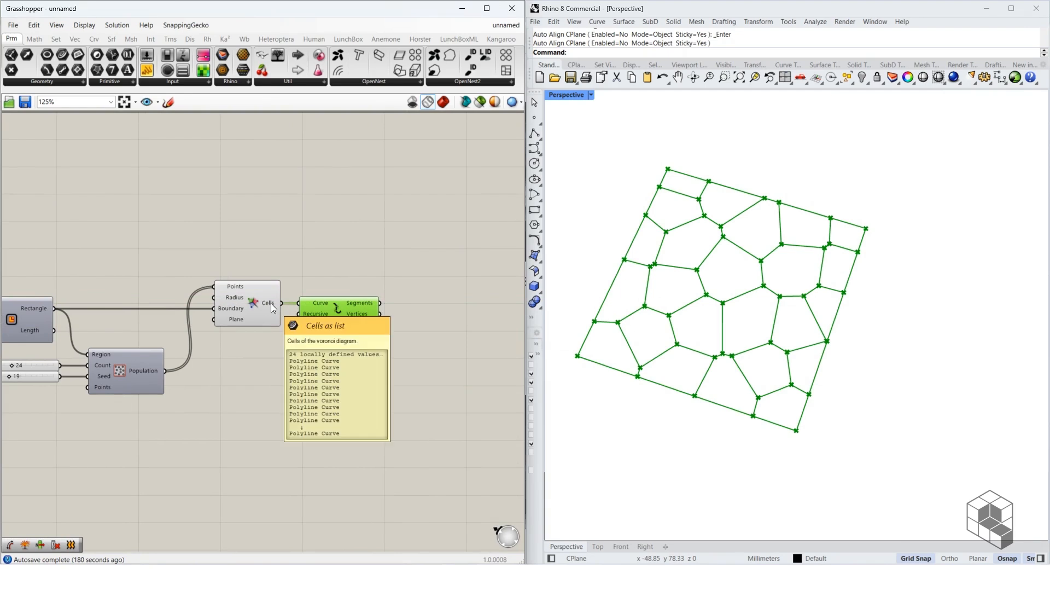
pyautogui.scroll(5, 675, 181)
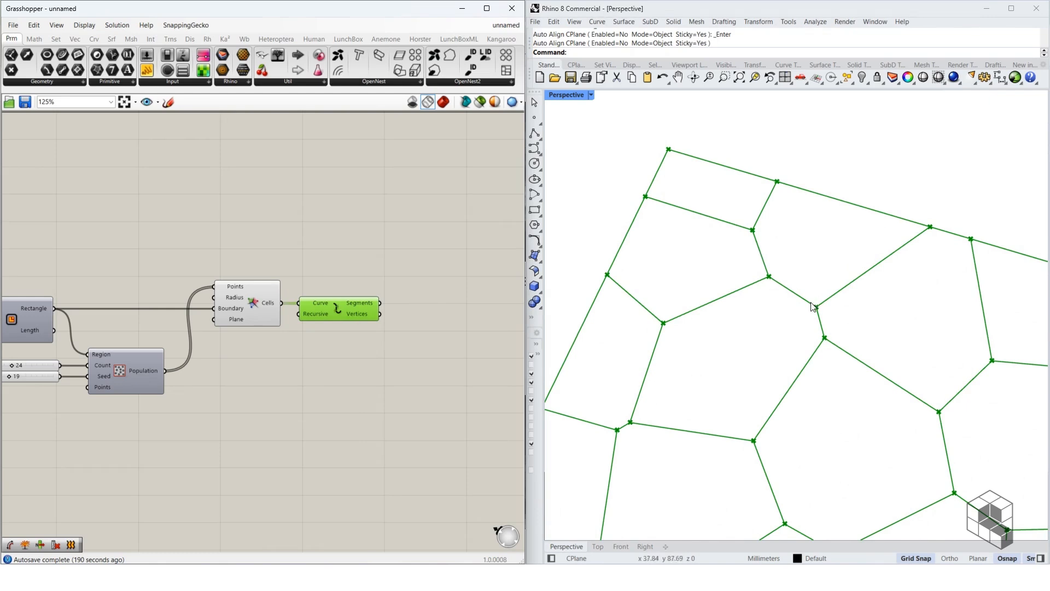
pyautogui.scroll(-2, 385, 307)
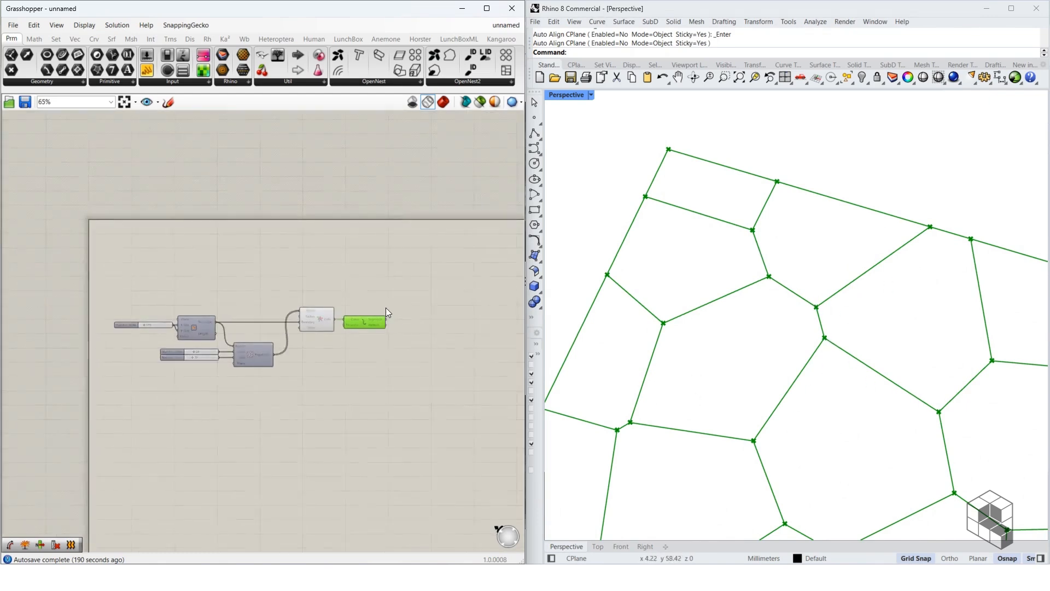
pyautogui.doubleClick(331, 323)
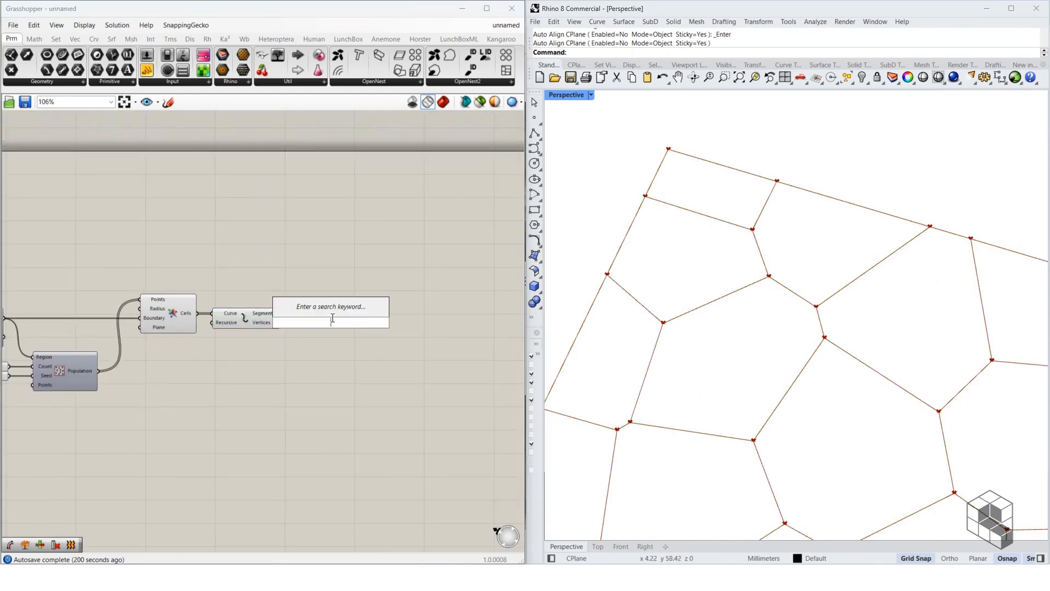
pyautogui.write('r')
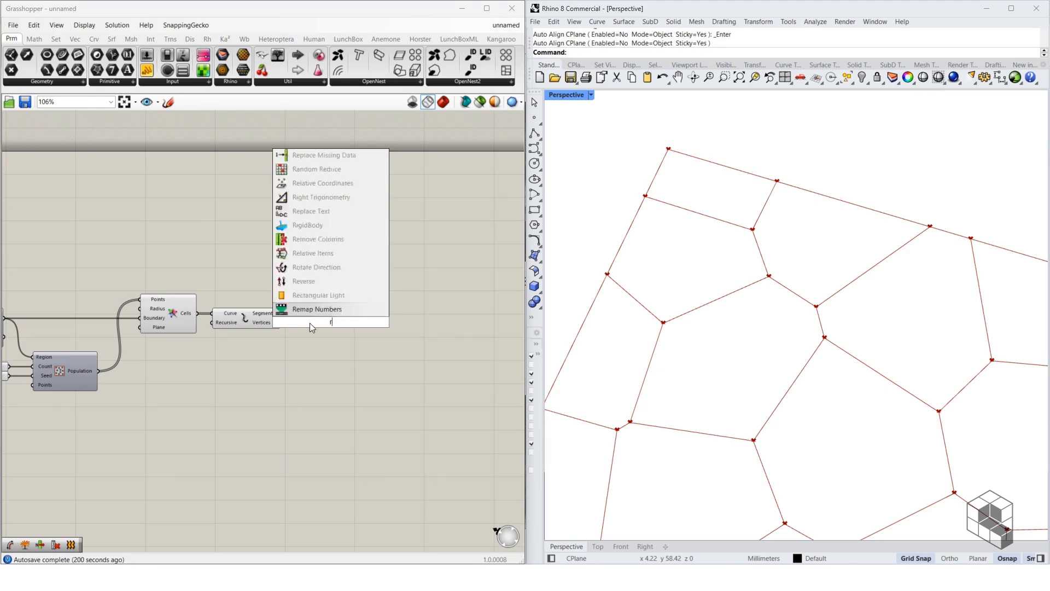
pyautogui.write('emove')
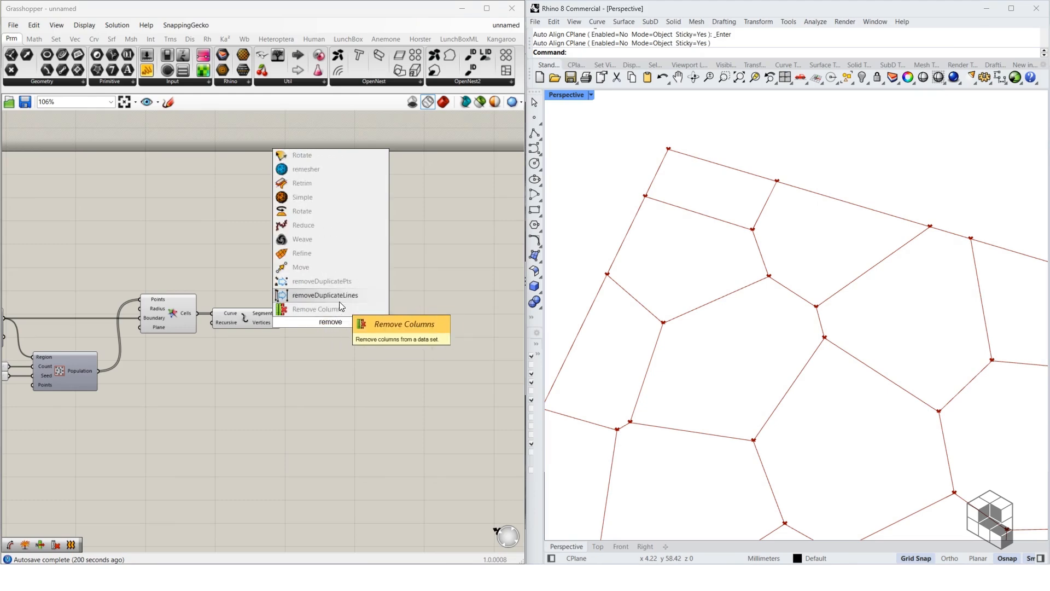
pyautogui.click(339, 300)
pyautogui.click(323, 320)
pyautogui.keyDown('ctrl'); pyautogui.keyDown('alt'); pyautogui.click(323, 320); pyautogui.keyUp('alt'); pyautogui.keyUp('ctrl')
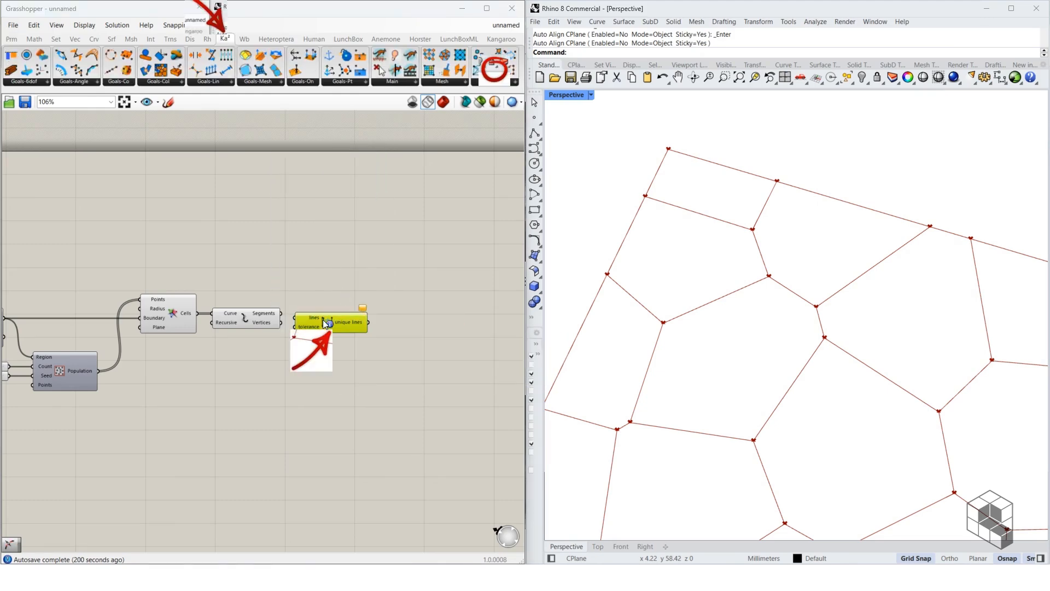
pyautogui.click(492, 82)
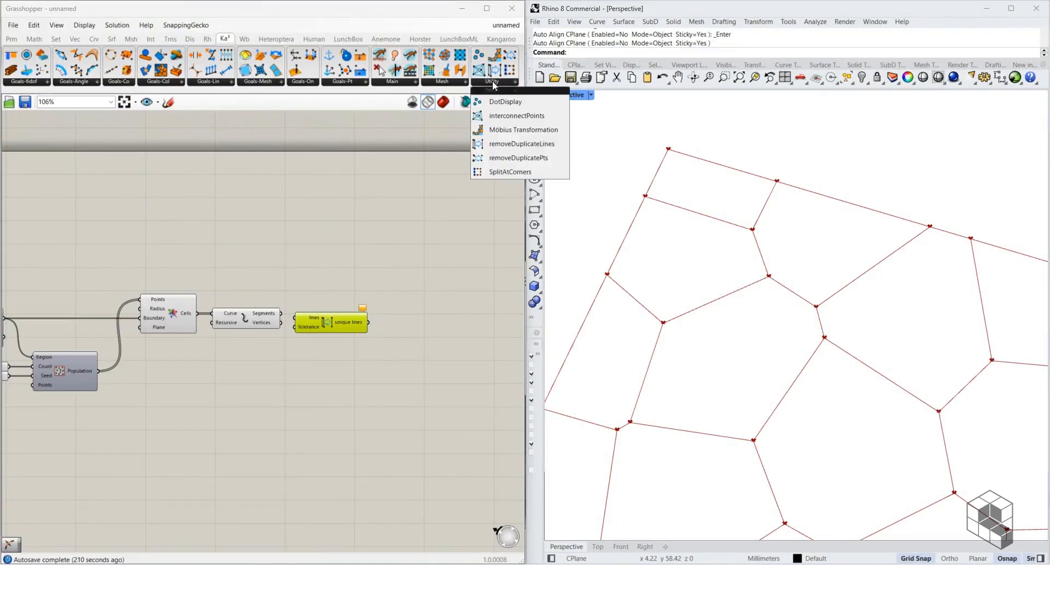
# Connect Explode's Segments output to the lines input of removeDuplicateLines, flatten that input and check the unique lines output.
pyautogui.scroll(5, 285, 319)
pyautogui.moveTo(275, 305); pyautogui.dragTo(370, 322)
pyautogui.scroll(-5, 248, 313)
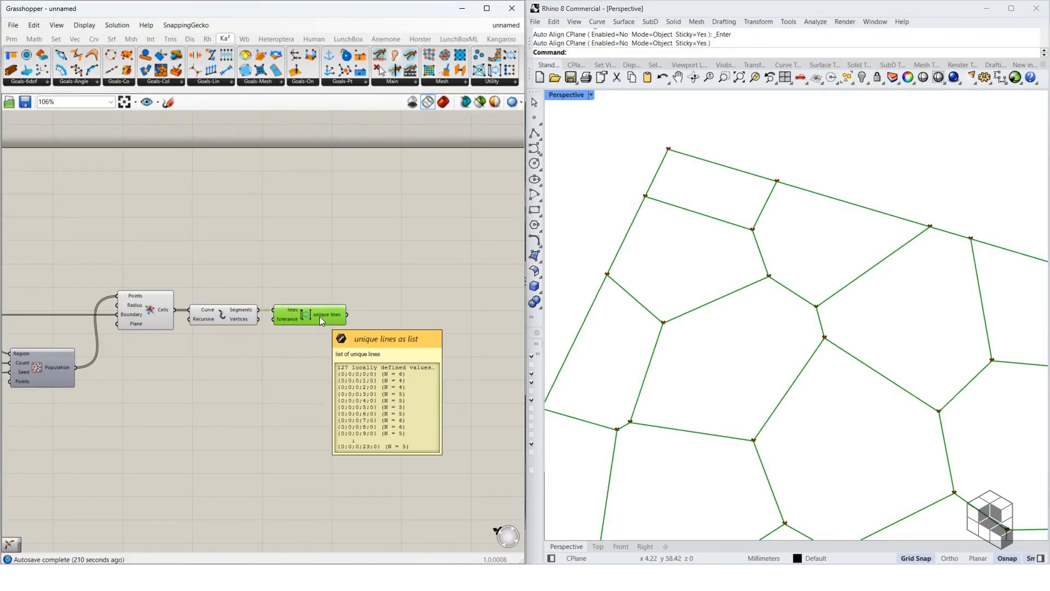
pyautogui.rightClick(287, 310)
pyautogui.click(317, 386)
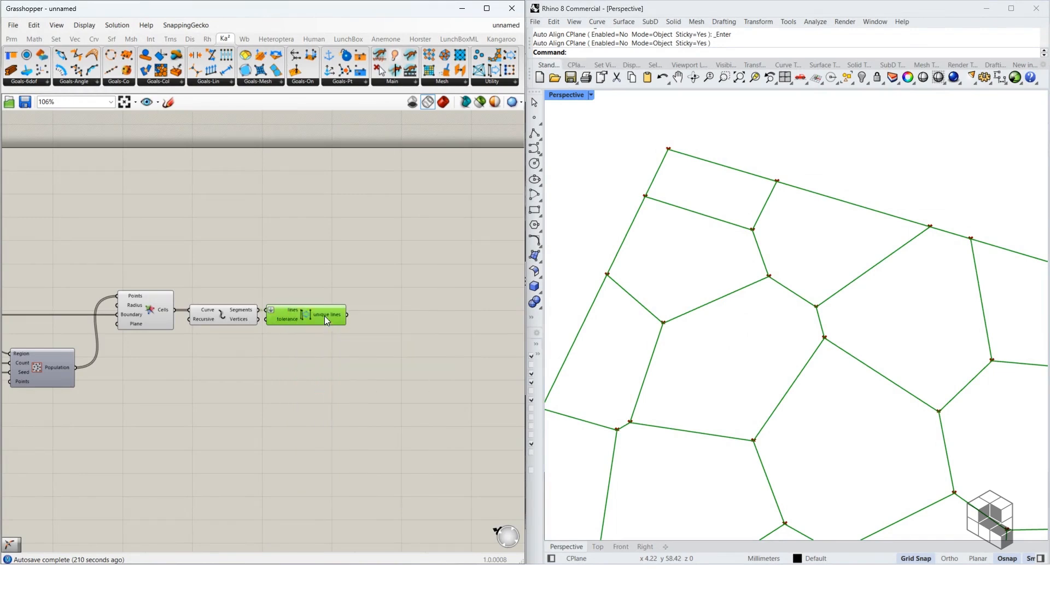
pyautogui.moveTo(339, 314)
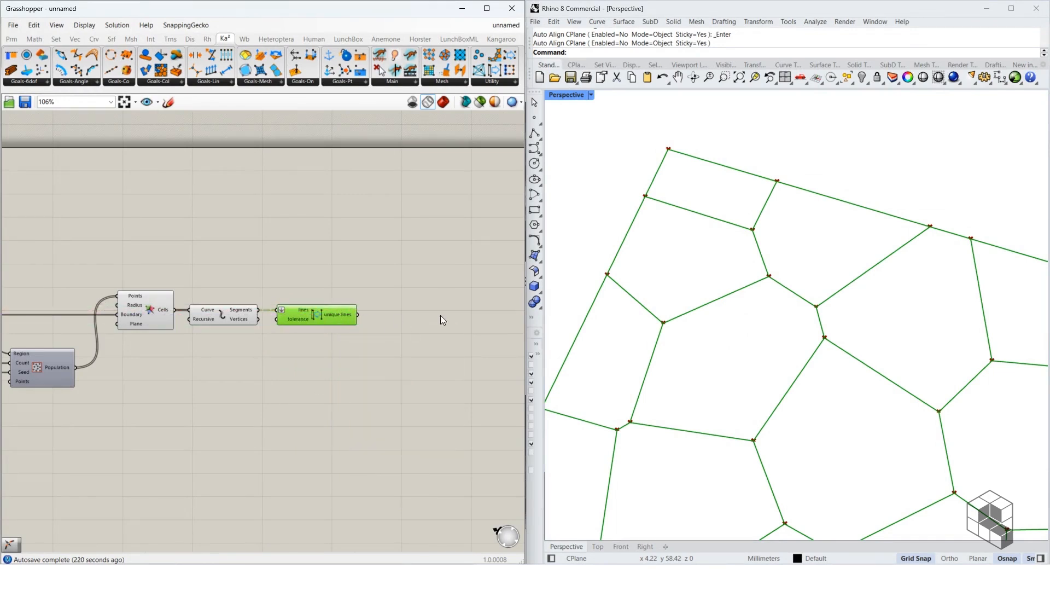
pyautogui.scroll(3, 353, 315)
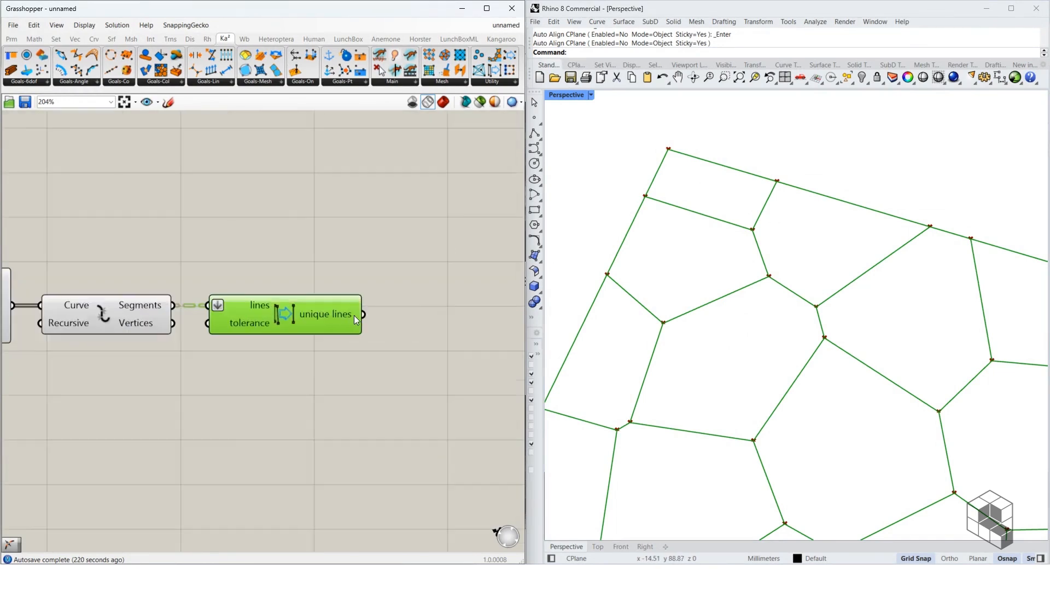
pyautogui.scroll(-5, 366, 302)
pyautogui.scroll(1, 660, 170)
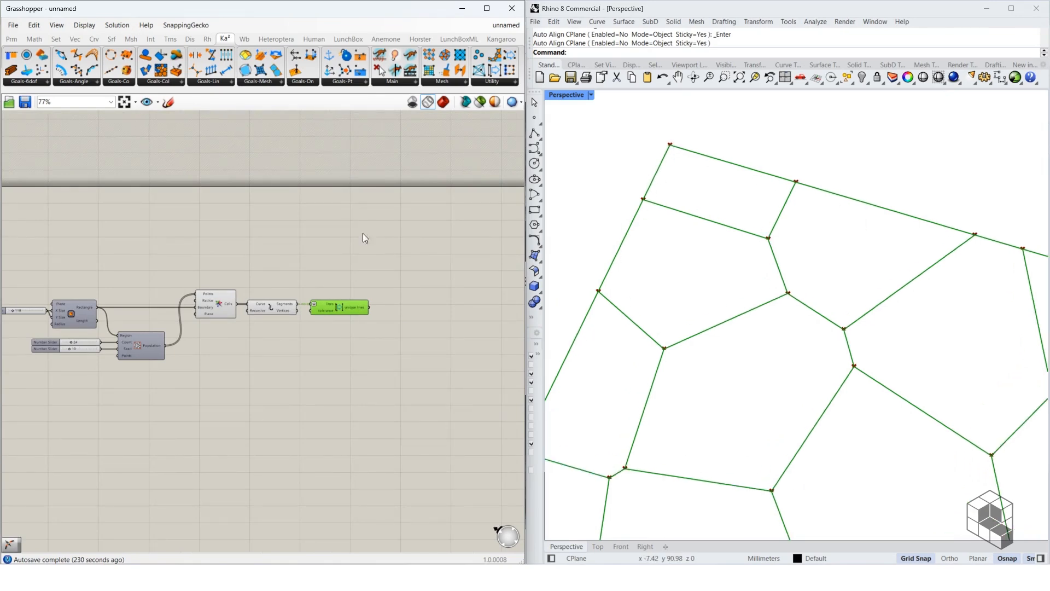
# Toggle the Rectangle component's preview on and off again.
pyautogui.scroll(-6, 771, 188)
pyautogui.moveTo(104, 313); pyautogui.dragTo(292, 278, button='right')
pyautogui.click(272, 280)
pyautogui.middleClick(272, 281)
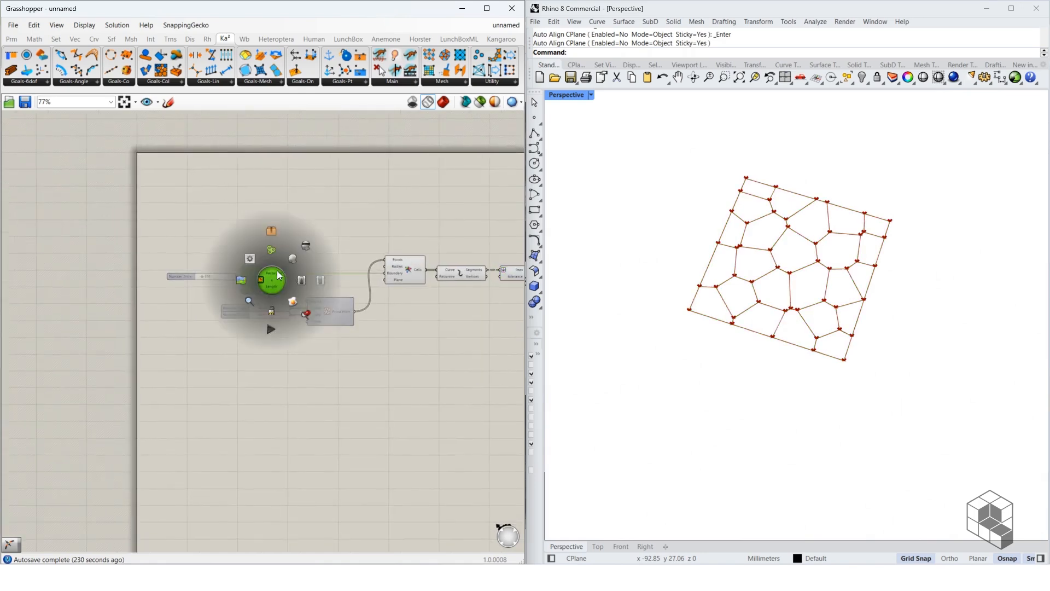
pyautogui.click(292, 258)
pyautogui.middleClick(263, 275)
pyautogui.click(291, 251)
# Move the Voronoi, Explode and removeDuplicateLines components together slightly downward on the canvas.
pyautogui.moveTo(448, 261); pyautogui.dragTo(335, 276, button='right')
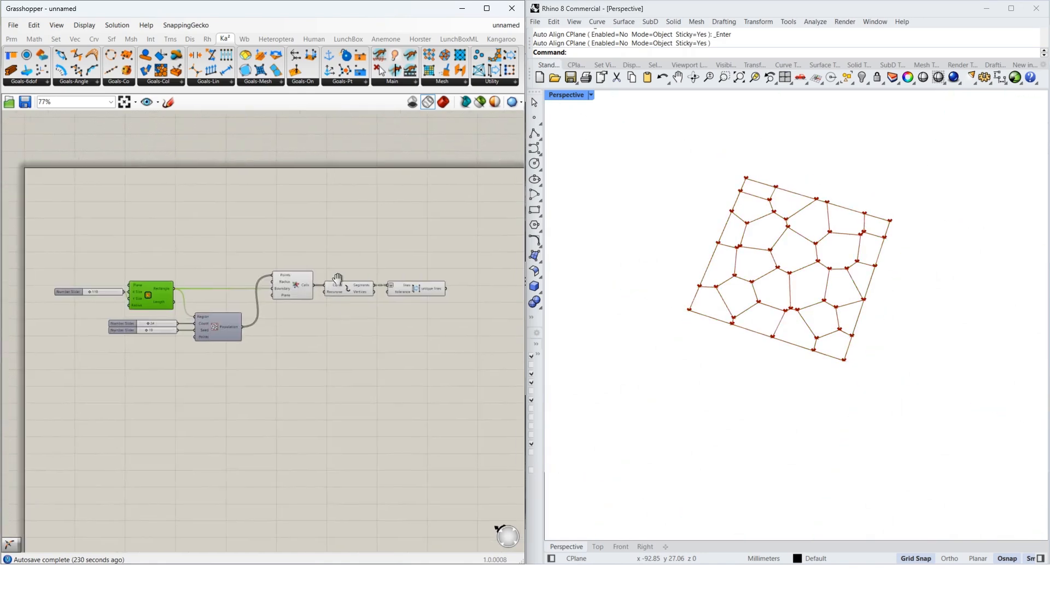
pyautogui.moveTo(431, 257); pyautogui.dragTo(266, 305)
pyautogui.moveTo(286, 290); pyautogui.dragTo(287, 310)
pyautogui.click(269, 278)
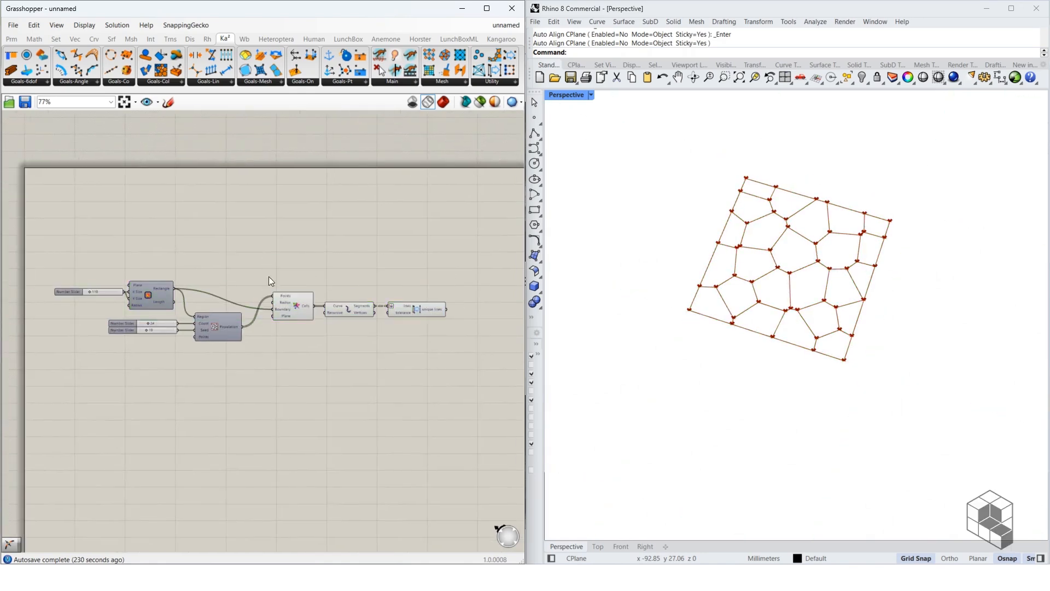
# Add a Curve Middle component after removeDuplicateLines and connect unique lines to its Curve input.
pyautogui.doubleClick(388, 279)
pyautogui.doubleClick(478, 311)
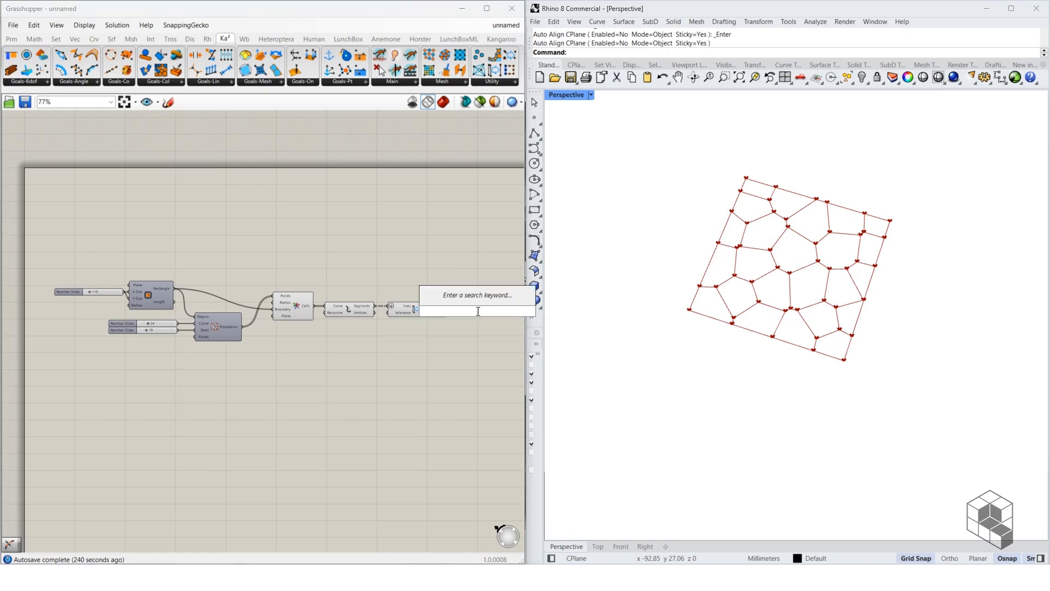
pyautogui.write('curve midd')
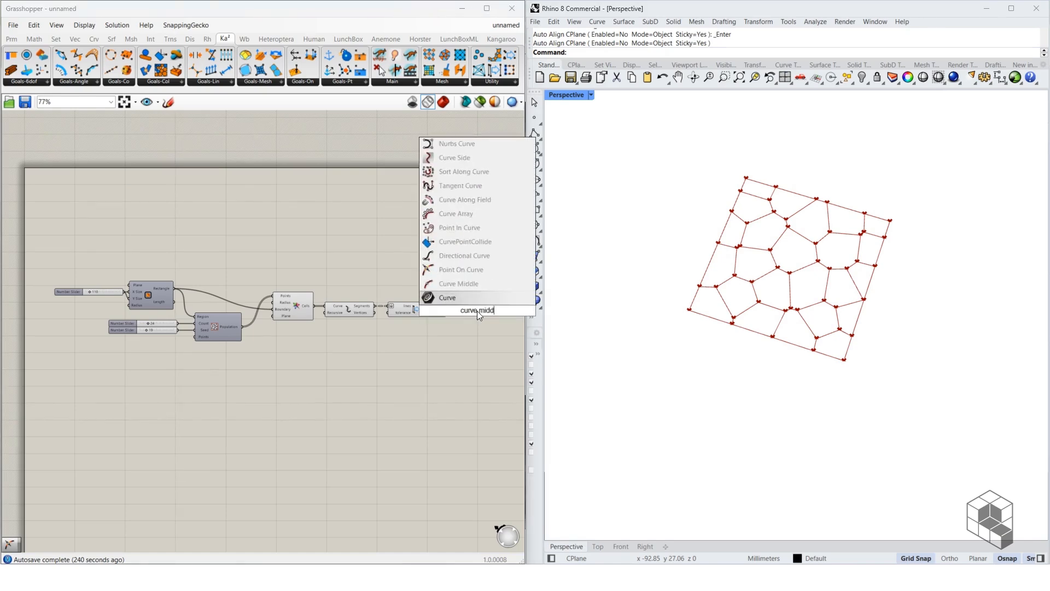
pyautogui.click(475, 284)
pyautogui.scroll(5, 417, 313)
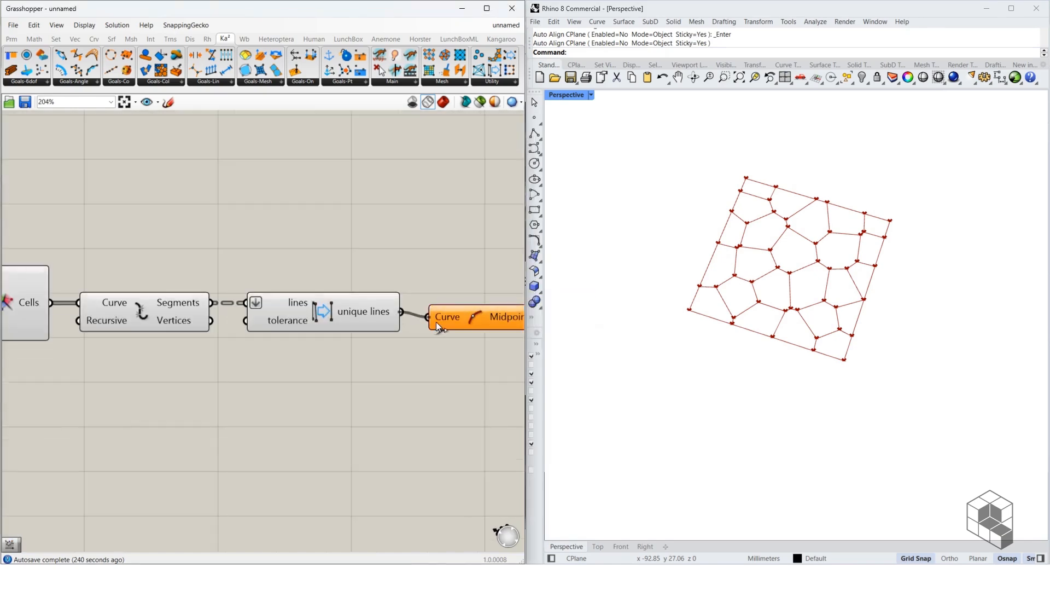
# Turn off the preview of the Voronoi and Explode components, keeping the removeDuplicateLines preview on.
pyautogui.click(306, 313)
pyautogui.scroll(-4, 343, 279)
pyautogui.moveTo(345, 261); pyautogui.dragTo(185, 322)
pyautogui.middleClick(239, 340)
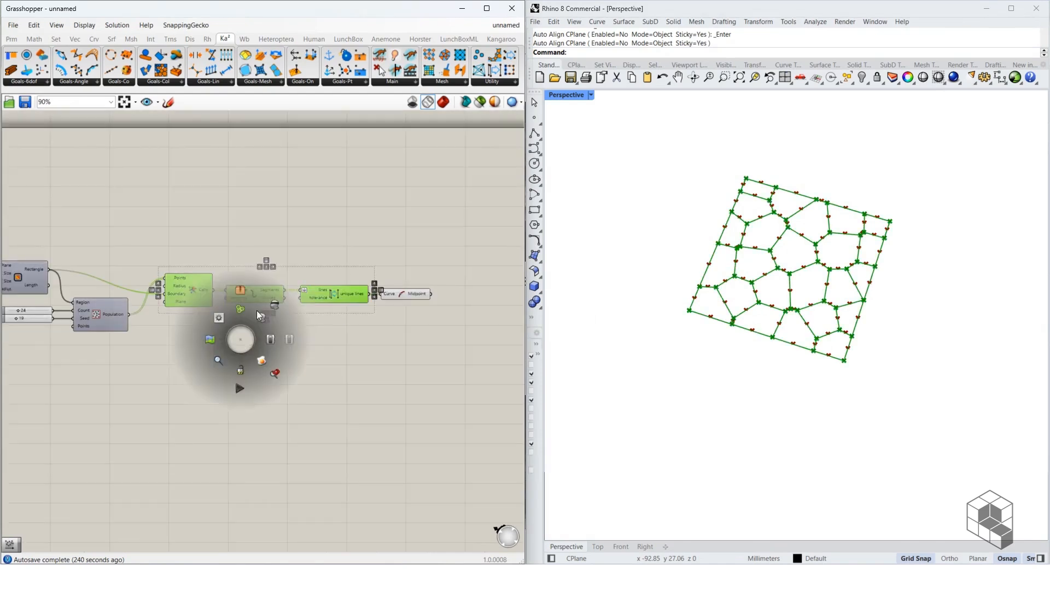
pyautogui.click(274, 308)
pyautogui.click(330, 328)
pyautogui.middleClick(357, 290)
pyautogui.click(380, 270)
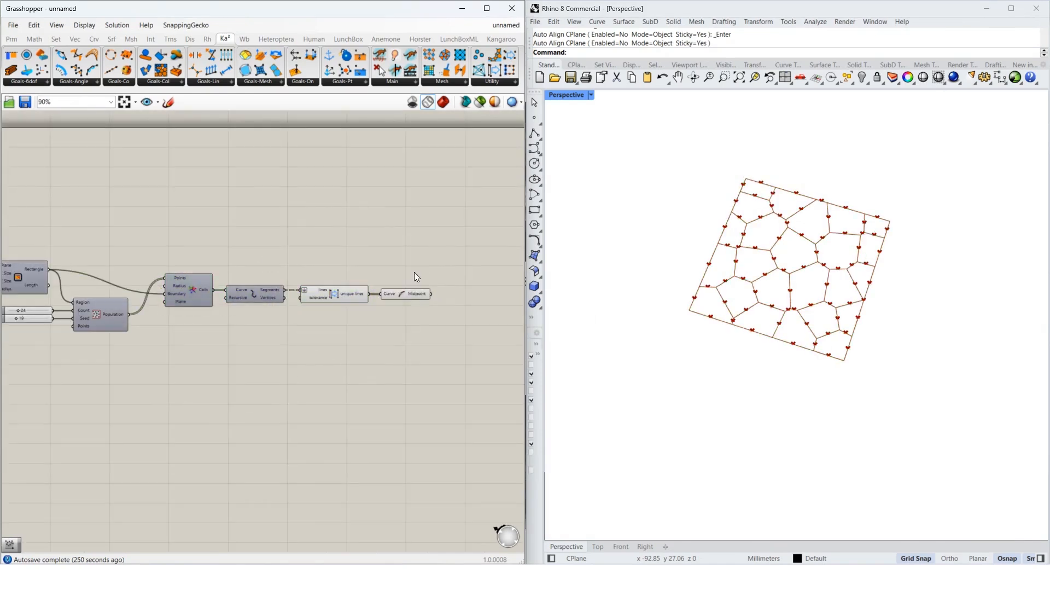
# Add a Curve Closest Point component, connecting the Rectangle output to its Curve input and Curve Middle's Midpoint to its Point input.
pyautogui.doubleClick(444, 277)
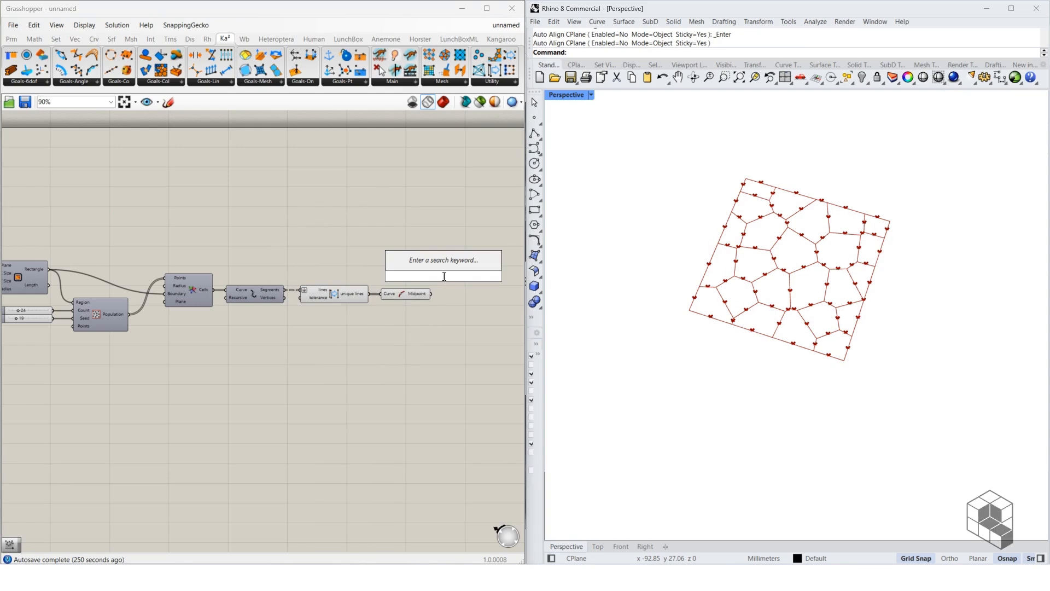
pyautogui.write('curve closest')
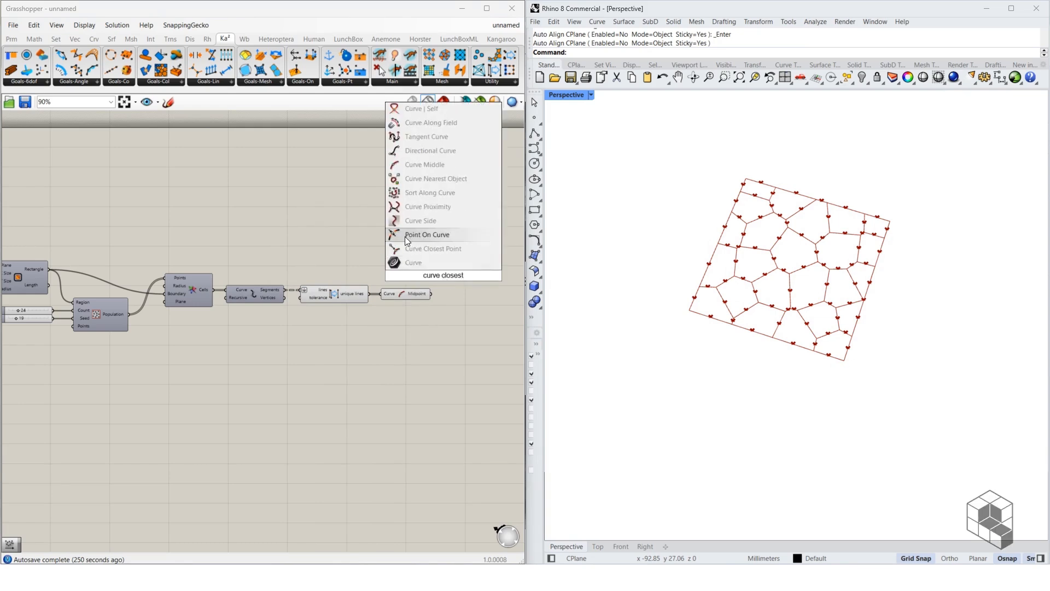
pyautogui.click(432, 249)
pyautogui.moveTo(51, 273); pyautogui.dragTo(465, 268)
pyautogui.scroll(5, 465, 267)
pyautogui.click(340, 329)
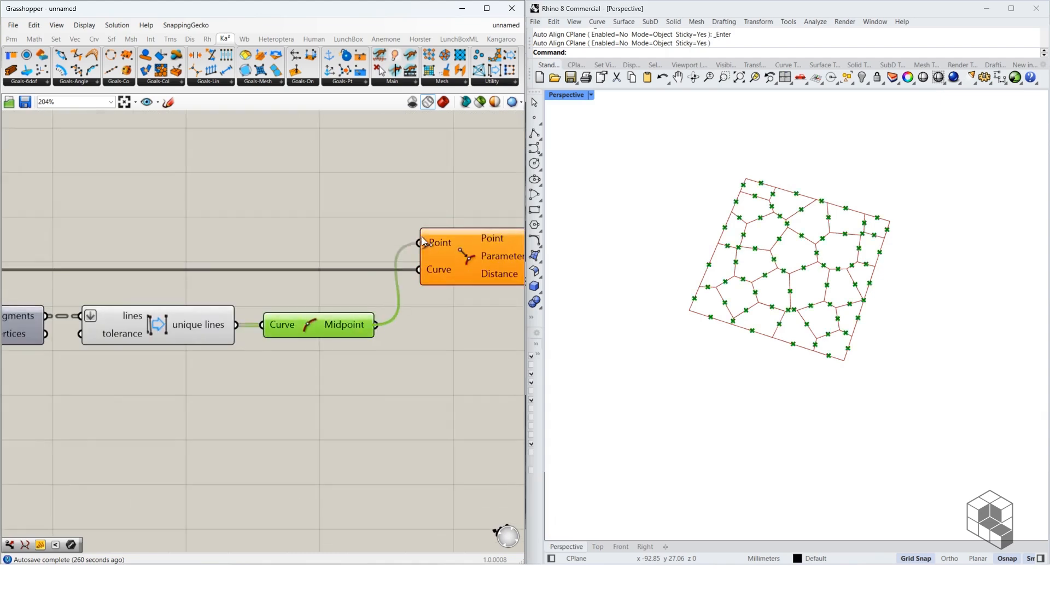
pyautogui.moveTo(376, 324); pyautogui.dragTo(419, 242)
pyautogui.moveTo(469, 270); pyautogui.dragTo(198, 275, button='right')
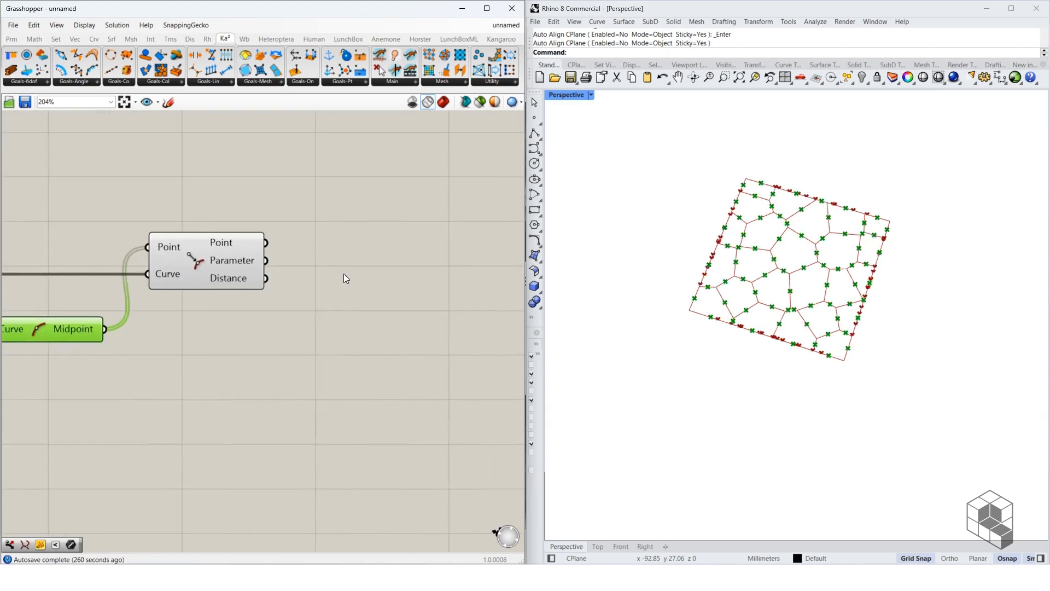
# Check the Curve Closest Point distances, add a Larger Than component and connect Distance to its First Number input.
pyautogui.scroll(8, 715, 218)
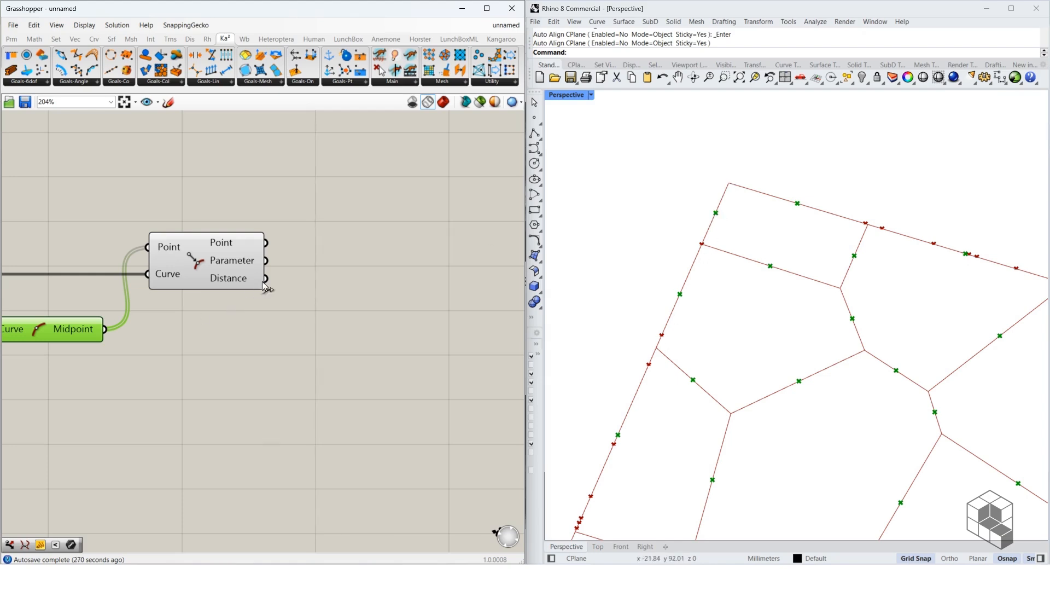
pyautogui.moveTo(234, 278)
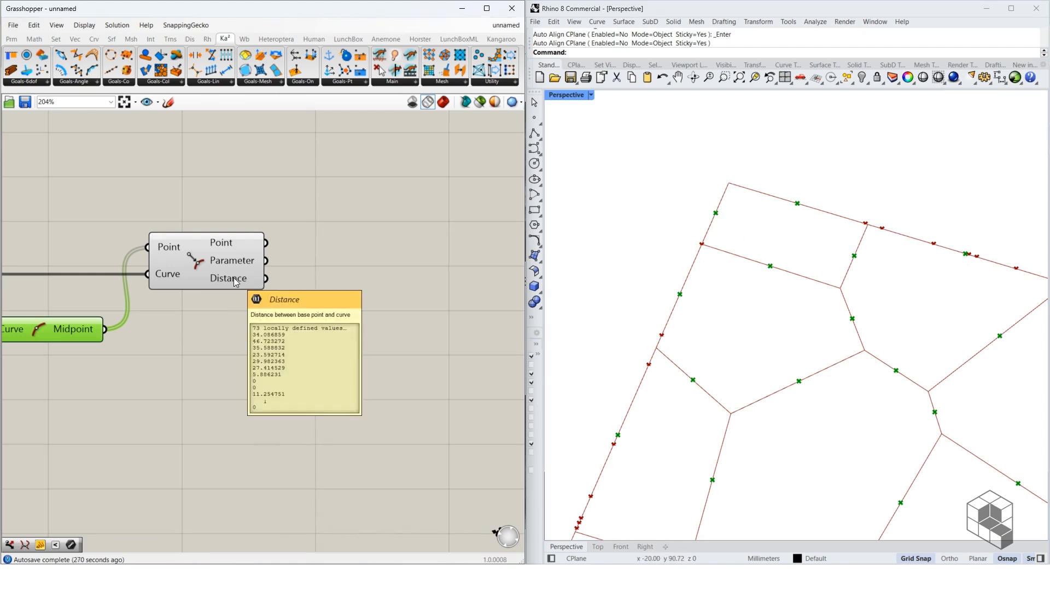
pyautogui.doubleClick(354, 296)
pyautogui.write('>')
pyautogui.press('Return')
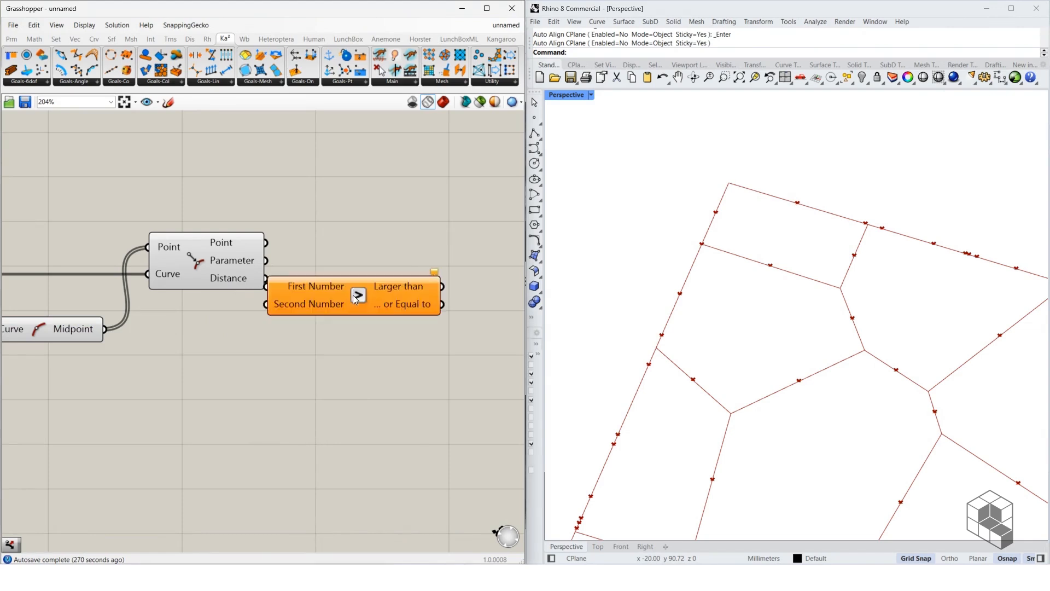
pyautogui.moveTo(354, 295); pyautogui.dragTo(387, 287)
pyautogui.moveTo(266, 278); pyautogui.dragTo(301, 280)
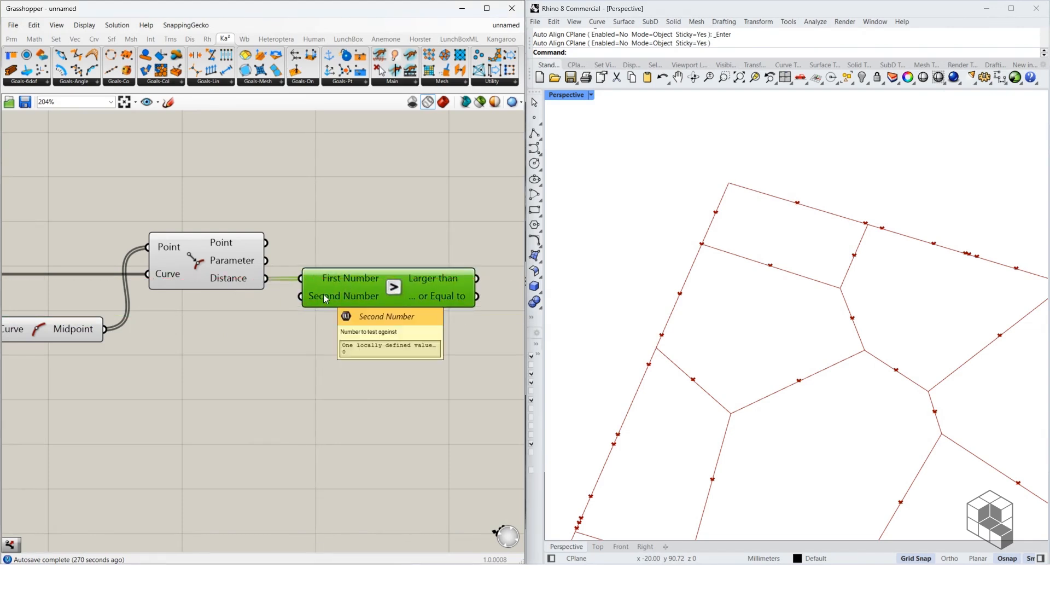
# Create a panel containing 0 below Curve Closest Point and connect it to Larger Than's Second Number input.
pyautogui.doubleClick(222, 323)
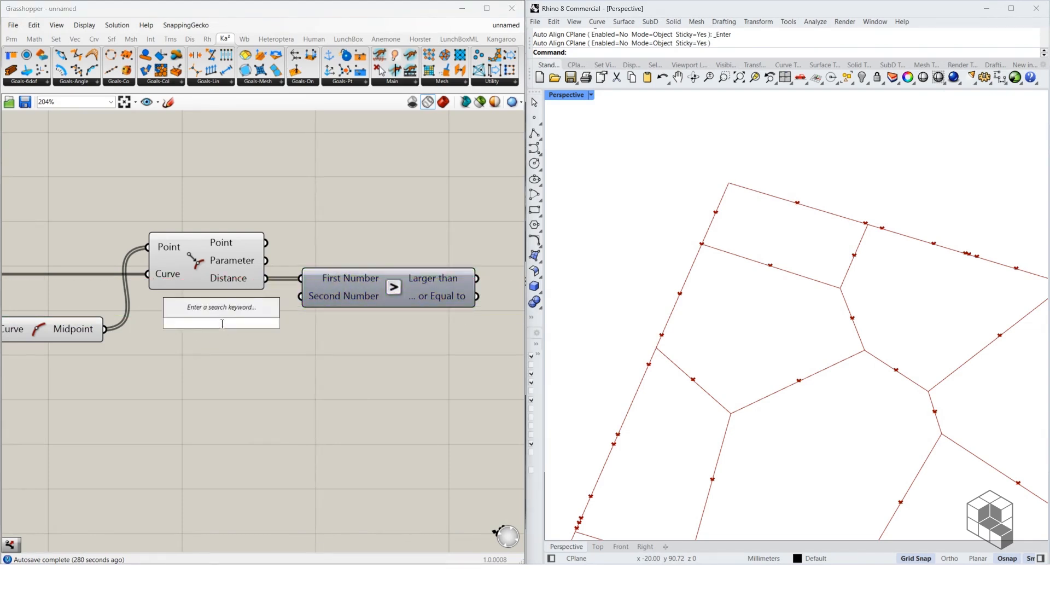
pyautogui.write('0')
pyautogui.press('BackSpace')
pyautogui.write('"0')
pyautogui.press('Return')
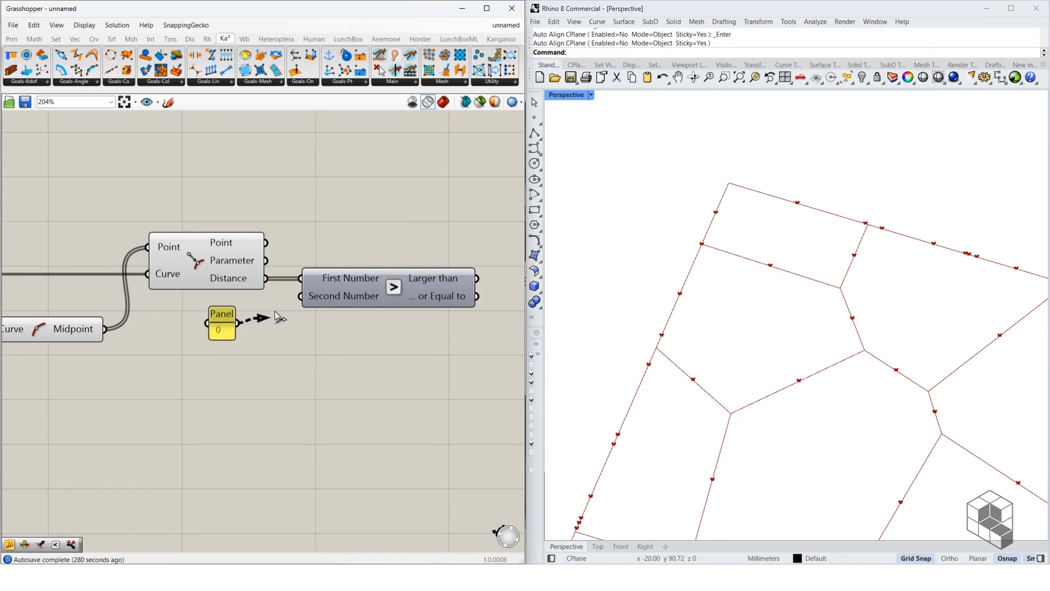
pyautogui.moveTo(274, 312); pyautogui.dragTo(301, 296)
pyautogui.moveTo(223, 325); pyautogui.dragTo(251, 320)
pyautogui.moveTo(438, 284); pyautogui.dragTo(310, 313, button='right')
pyautogui.moveTo(315, 306)
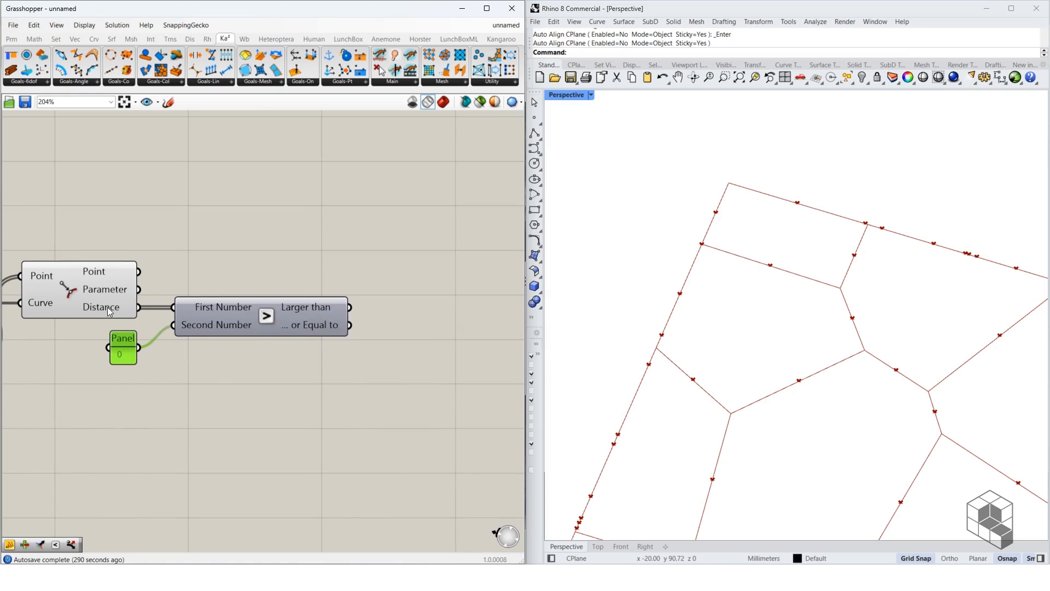
# Set the threshold panel's value to 0.001 and widen the panel to fit it on one line.
pyautogui.moveTo(110, 311)
pyautogui.scroll(3, 116, 328)
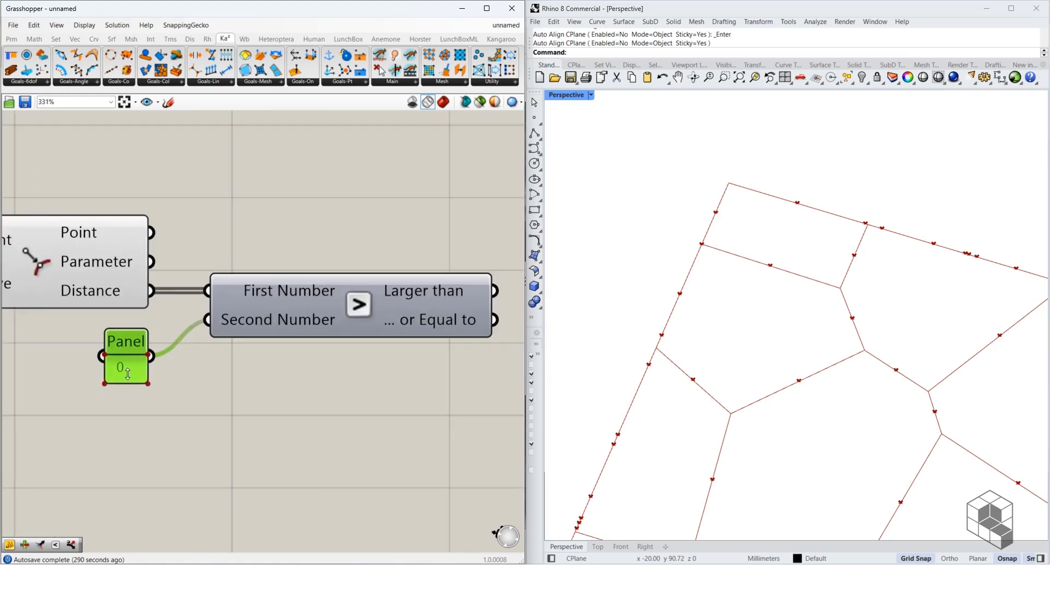
pyautogui.doubleClick(127, 364)
pyautogui.click(135, 362)
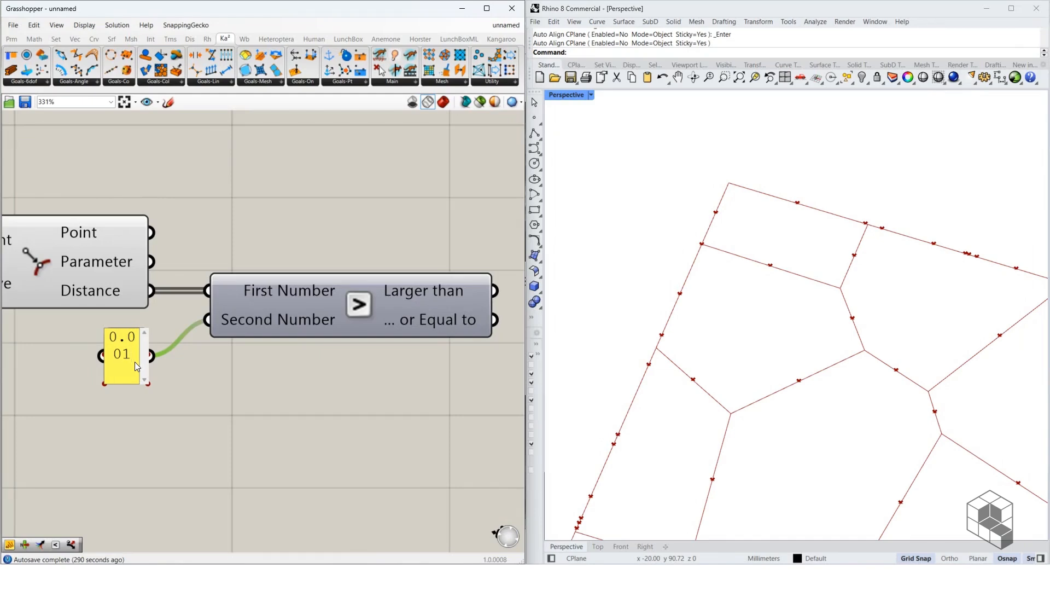
pyautogui.click(98, 383)
pyautogui.scroll(-5, 98, 382)
pyautogui.moveTo(102, 374); pyautogui.dragTo(83, 374)
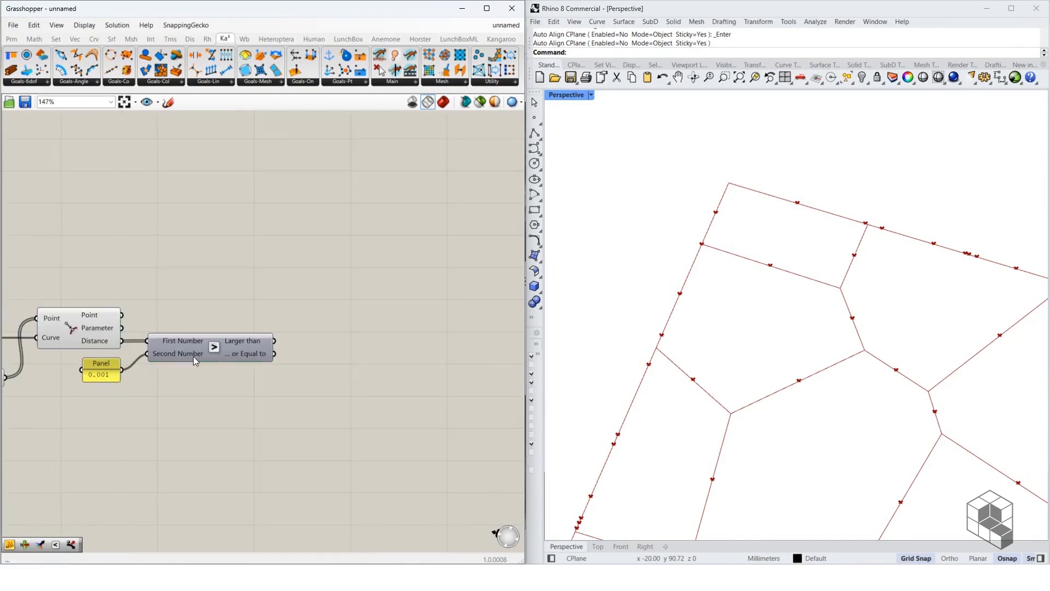
# Add a Dispatch component, connecting unique lines to List and the Larger than output to Dispatch pattern.
pyautogui.moveTo(252, 341)
pyautogui.moveTo(252, 340); pyautogui.dragTo(313, 371, button='right')
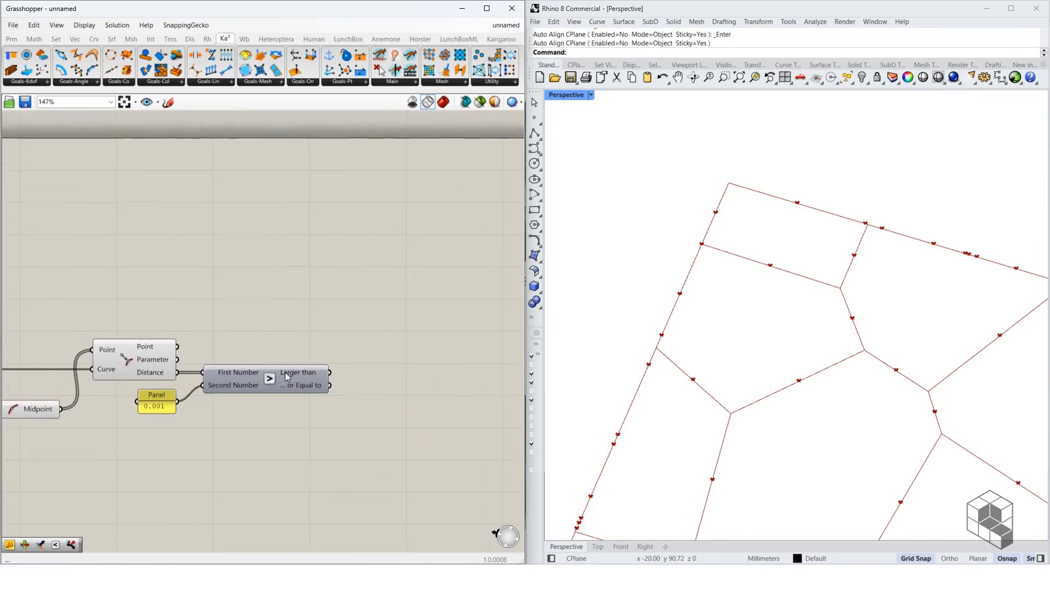
pyautogui.doubleClick(396, 355)
pyautogui.write('dis')
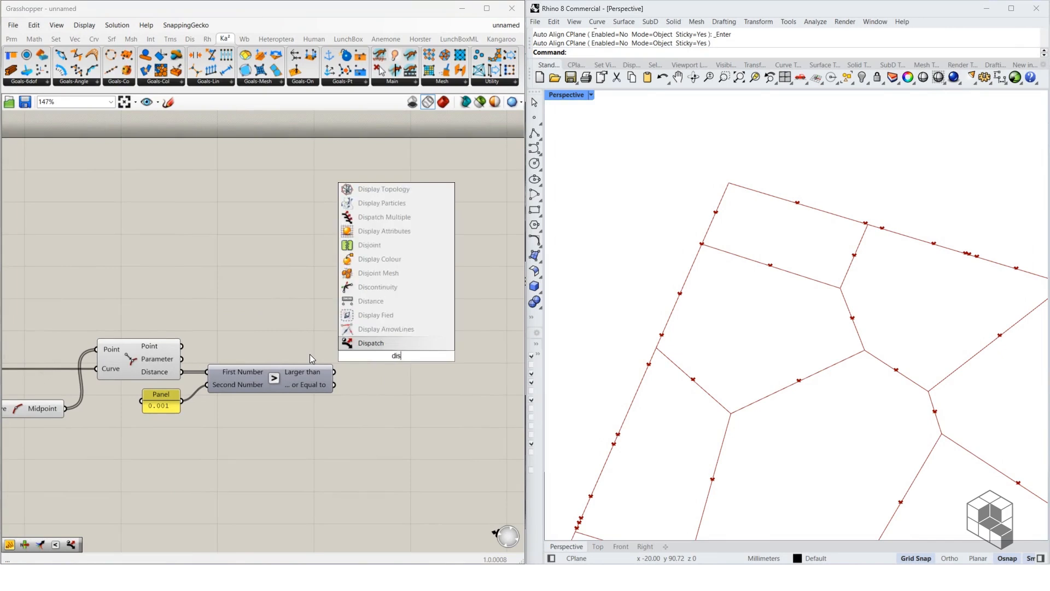
pyautogui.click(379, 342)
pyautogui.scroll(-3, 398, 350)
pyautogui.moveTo(144, 369); pyautogui.dragTo(225, 343, button='right')
pyautogui.moveTo(340, 379); pyautogui.dragTo(297, 373, button='right')
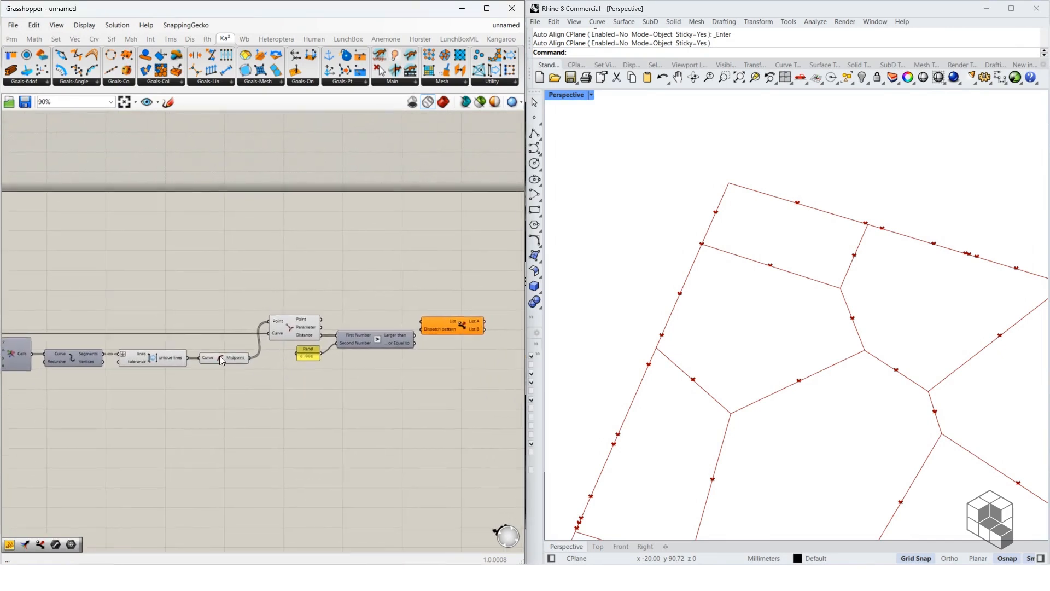
pyautogui.moveTo(219, 356); pyautogui.dragTo(457, 357)
pyautogui.scroll(5, 457, 357)
pyautogui.moveTo(348, 303); pyautogui.dragTo(395, 323)
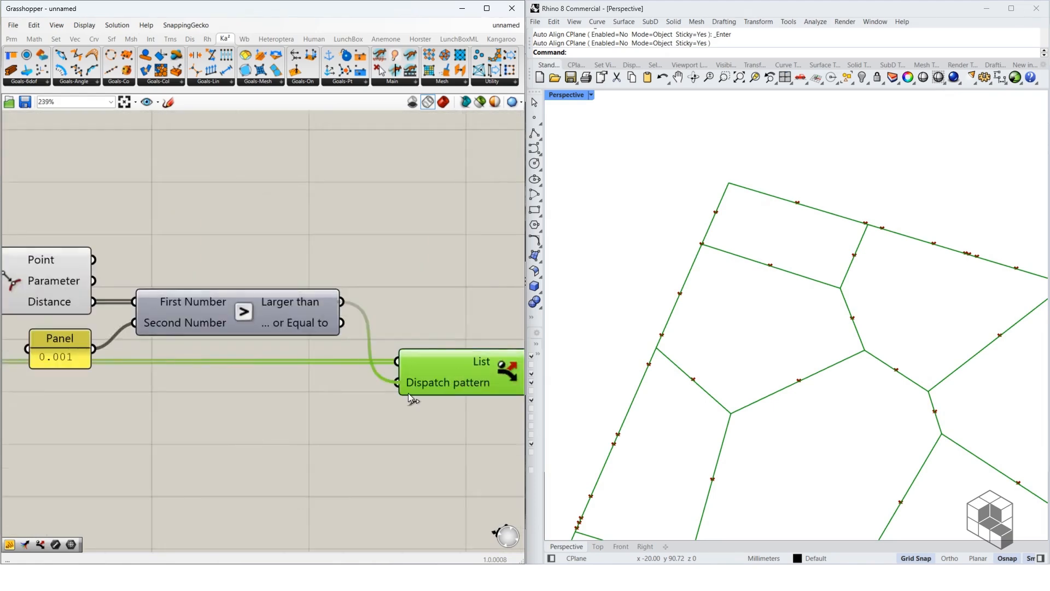
# Add a Line parameter after Dispatch and connect List A to it.
pyautogui.moveTo(455, 331); pyautogui.dragTo(166, 369, button='right')
pyautogui.doubleClick(326, 337)
pyautogui.write('line')
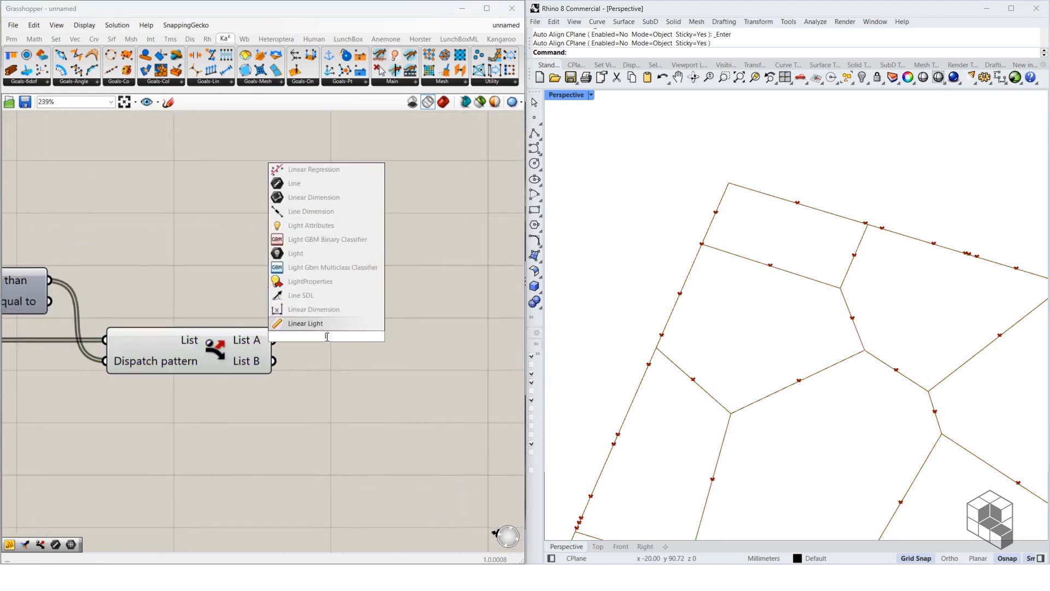
pyautogui.click(318, 325)
pyautogui.moveTo(274, 339); pyautogui.dragTo(299, 337)
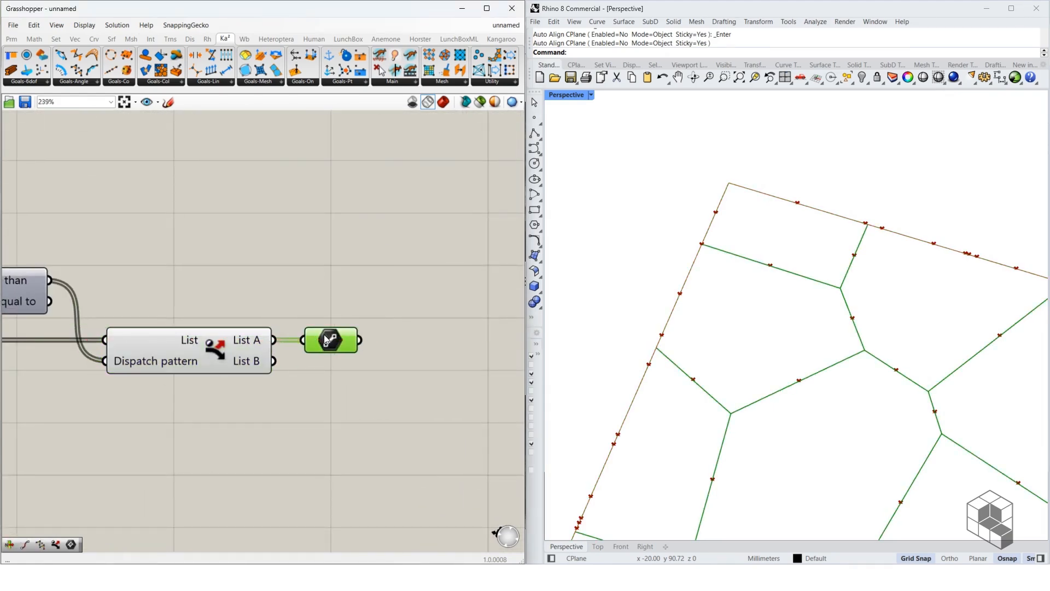
# Turn off the preview of the components from removeDuplicateLines through Dispatch and inspect the remaining interior lines in the viewport.
pyautogui.scroll(-7, 331, 321)
pyautogui.middleClick(237, 369)
pyautogui.click(270, 332)
pyautogui.scroll(-15, 696, 237)
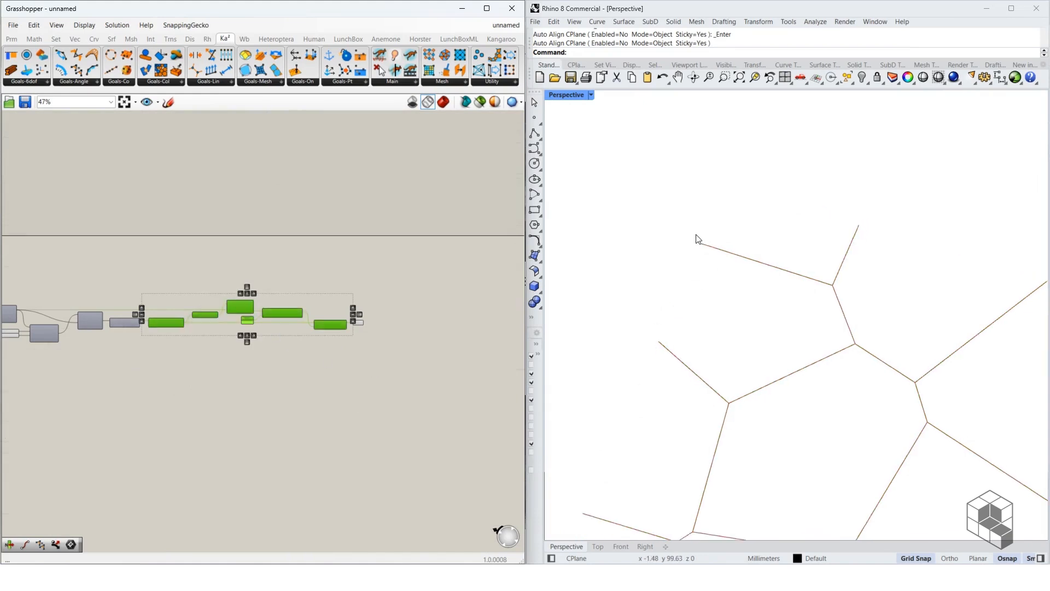
pyautogui.scroll(4, 685, 271)
pyautogui.scroll(4, 688, 275)
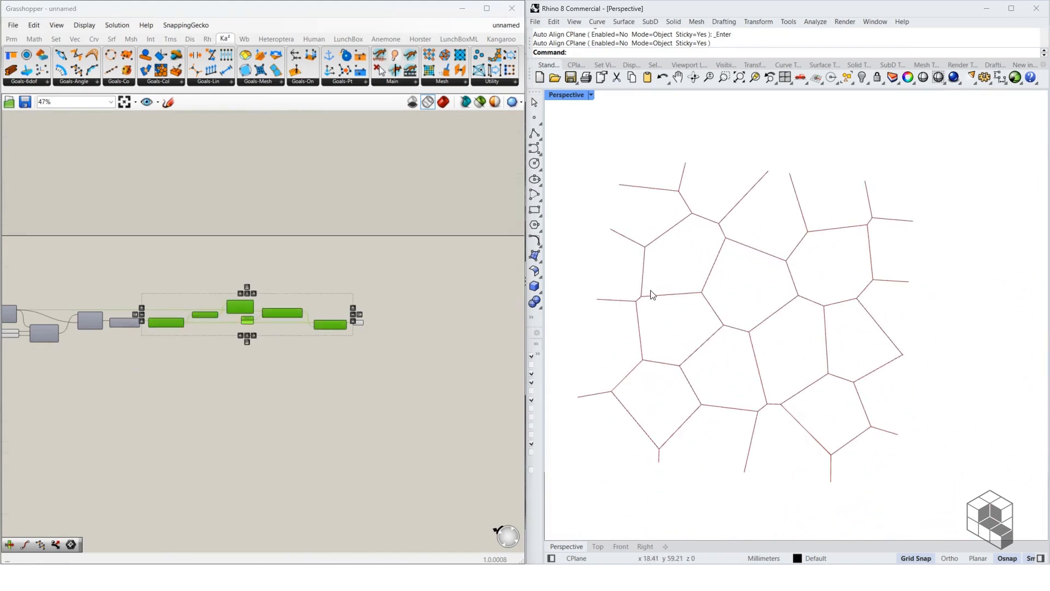
# Group the Line parameter, duplicate it farther along the canvas and connect the original's output to the copy.
pyautogui.moveTo(394, 331); pyautogui.dragTo(300, 334, button='right')
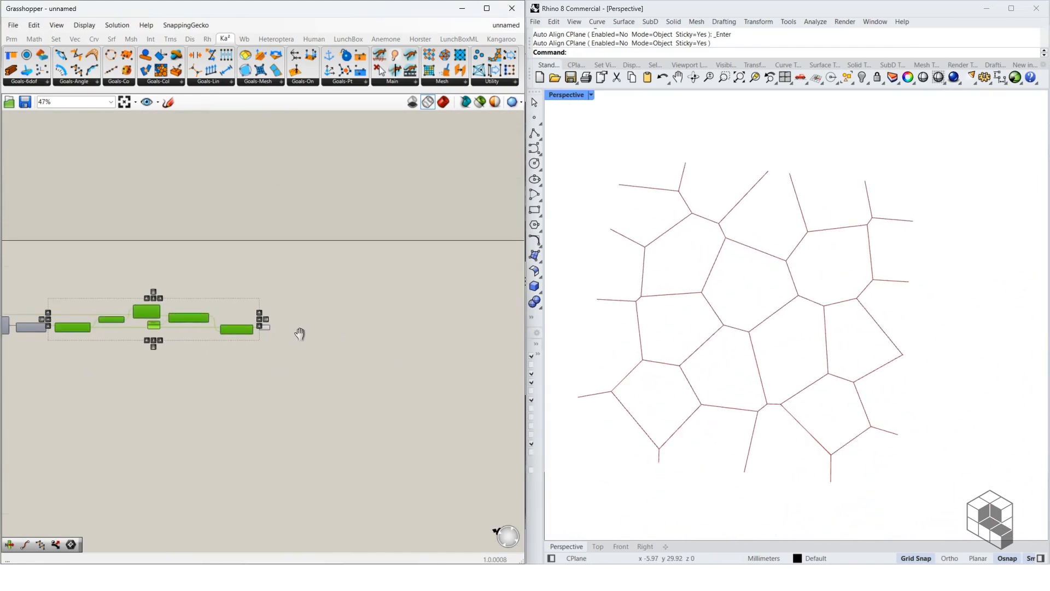
pyautogui.click(300, 334)
pyautogui.scroll(7, 282, 315)
pyautogui.moveTo(267, 308); pyautogui.dragTo(437, 358)
pyautogui.hotkey('ctrl', 'c')
pyautogui.hotkey('ctrl', 'v')
pyautogui.moveTo(239, 356); pyautogui.dragTo(429, 357)
# Change the group colour of the copied Line parameter to pink.
pyautogui.rightClick(443, 343)
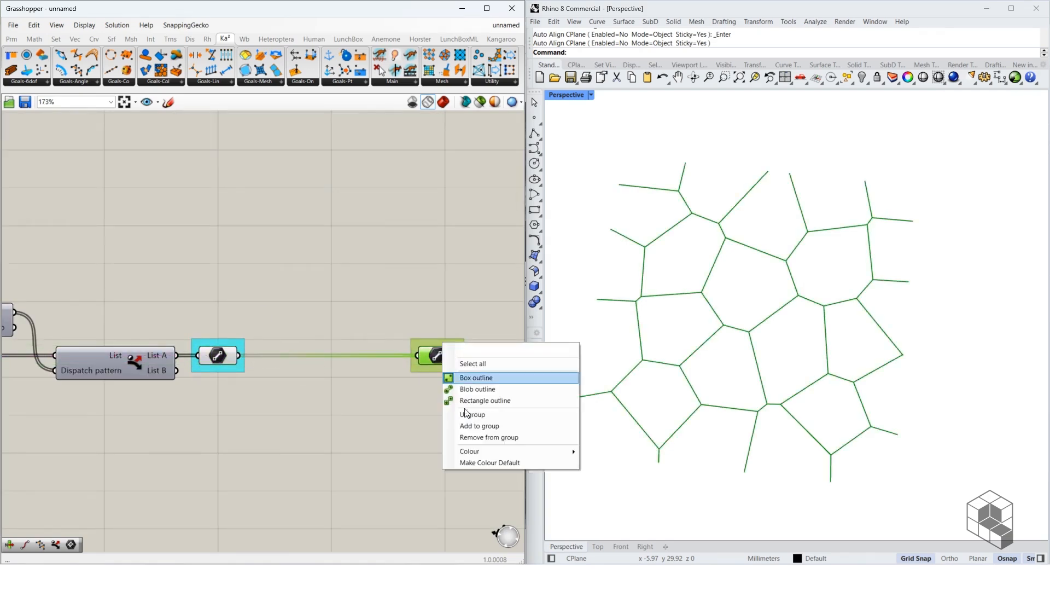
pyautogui.moveTo(477, 450)
pyautogui.click(619, 551)
pyautogui.click(385, 334)
pyautogui.scroll(-4, 388, 349)
pyautogui.scroll(-3, 398, 353)
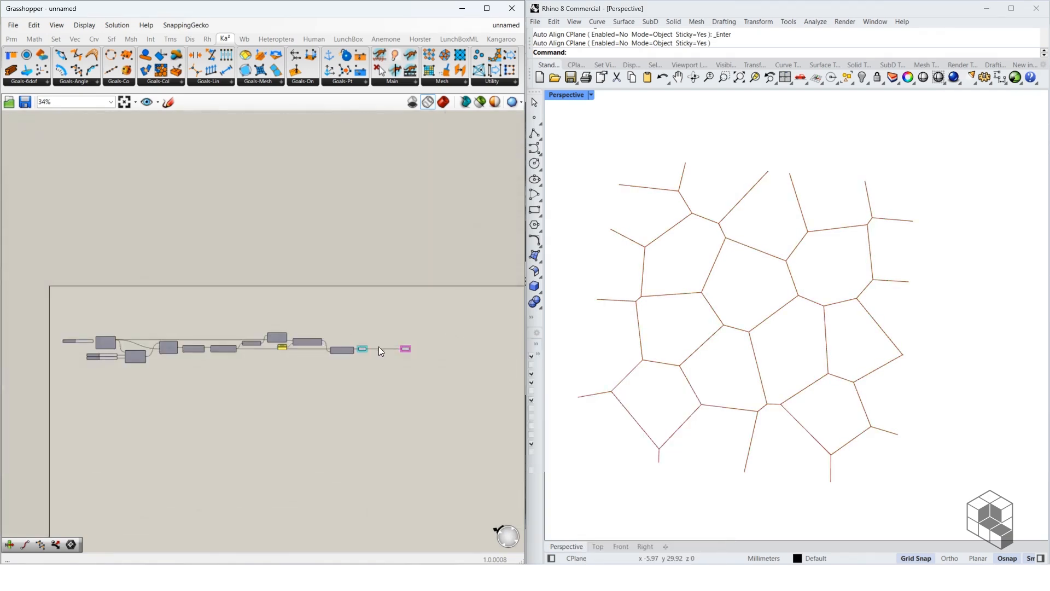
pyautogui.moveTo(377, 346); pyautogui.dragTo(290, 347, button='right')
pyautogui.scroll(7, 172, 355)
pyautogui.click(138, 345)
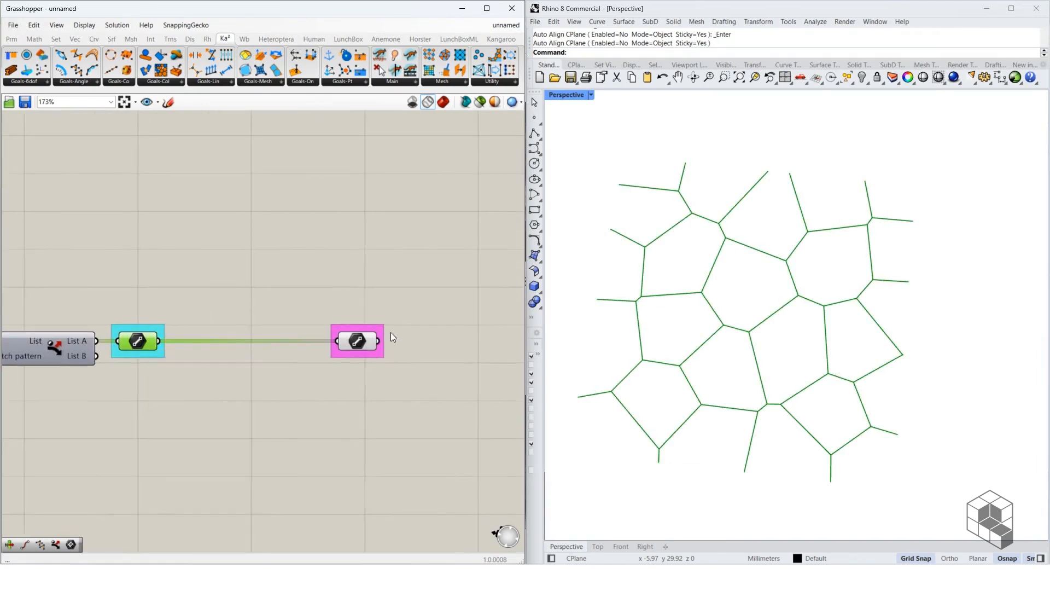
pyautogui.moveTo(356, 337); pyautogui.dragTo(363, 337)
pyautogui.click(364, 327)
pyautogui.scroll(3, 367, 325)
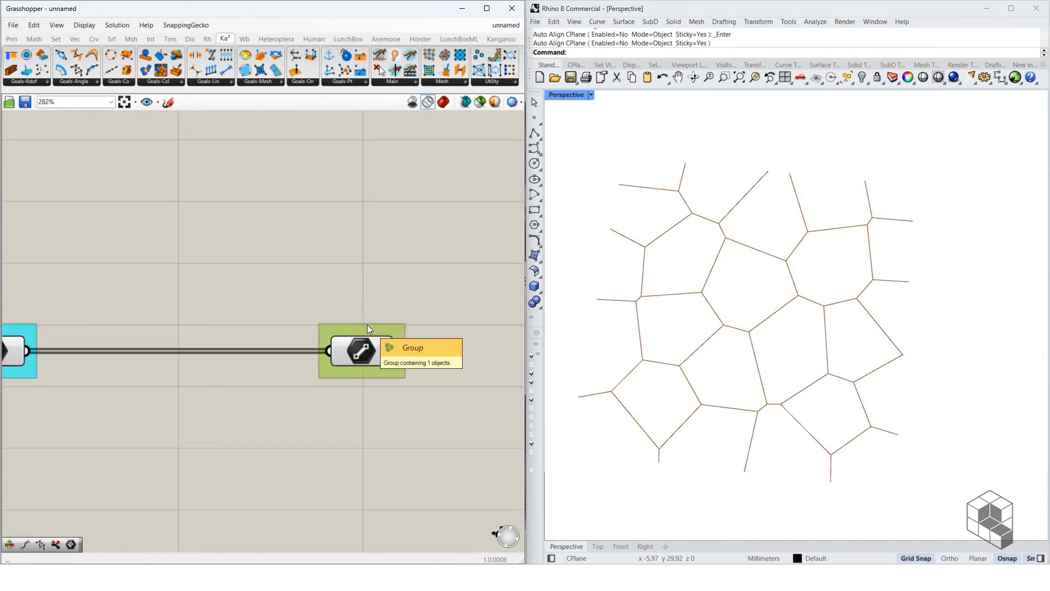
pyautogui.scroll(-6, 247, 337)
pyautogui.click(333, 374)
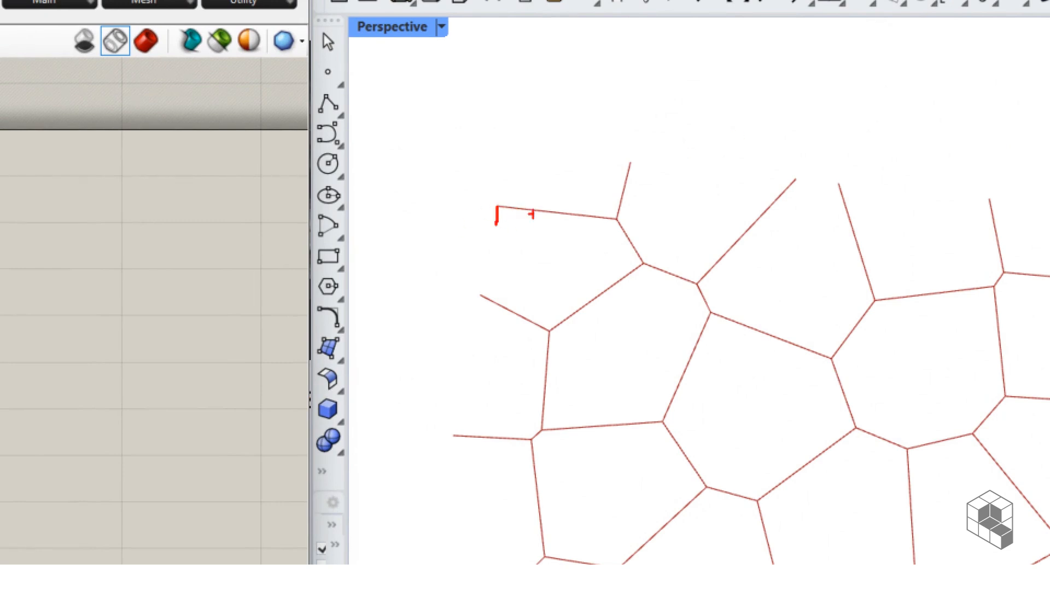
pyautogui.moveTo(500, 221); pyautogui.dragTo(605, 230)
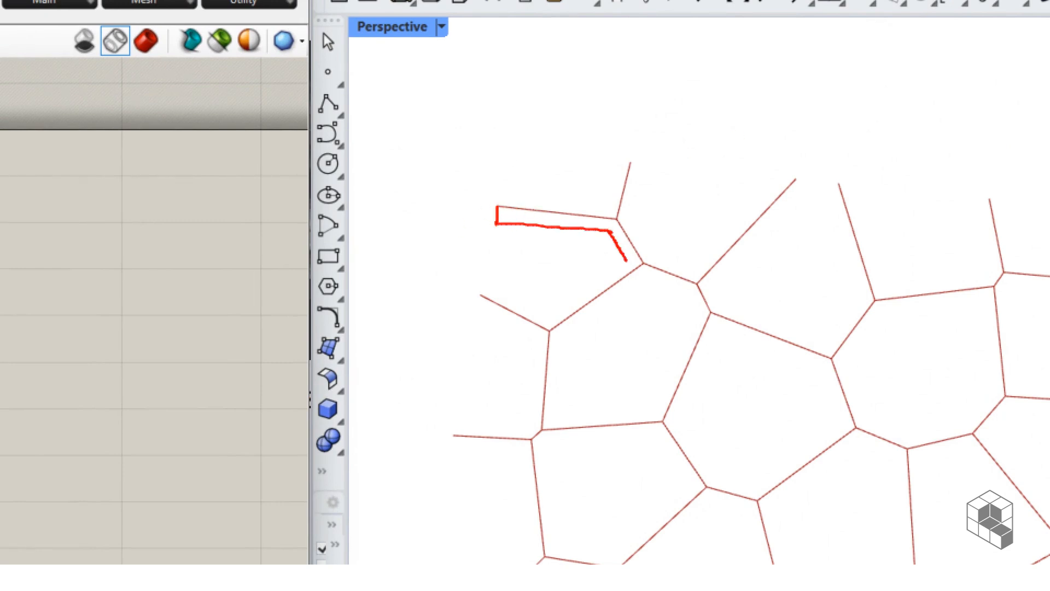
pyautogui.moveTo(497, 194); pyautogui.dragTo(613, 207)
pyautogui.moveTo(615, 156); pyautogui.dragTo(608, 207)
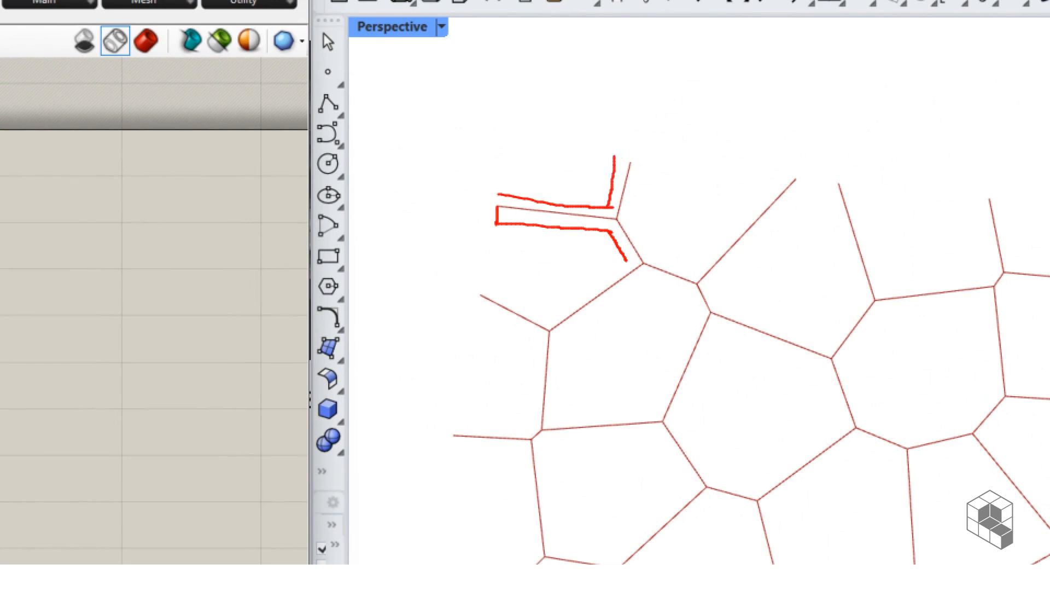
pyautogui.moveTo(650, 162); pyautogui.dragTo(638, 202)
pyautogui.moveTo(655, 247); pyautogui.dragTo(589, 288)
pyautogui.moveTo(563, 341)
pyautogui.mouseDown()
pyautogui.moveTo(632, 291)
pyautogui.moveTo(681, 300)
pyautogui.mouseUp()
pyautogui.moveTo(656, 248)
pyautogui.mouseDown()
pyautogui.moveTo(728, 221)
pyautogui.moveTo(722, 280)
pyautogui.mouseUp()
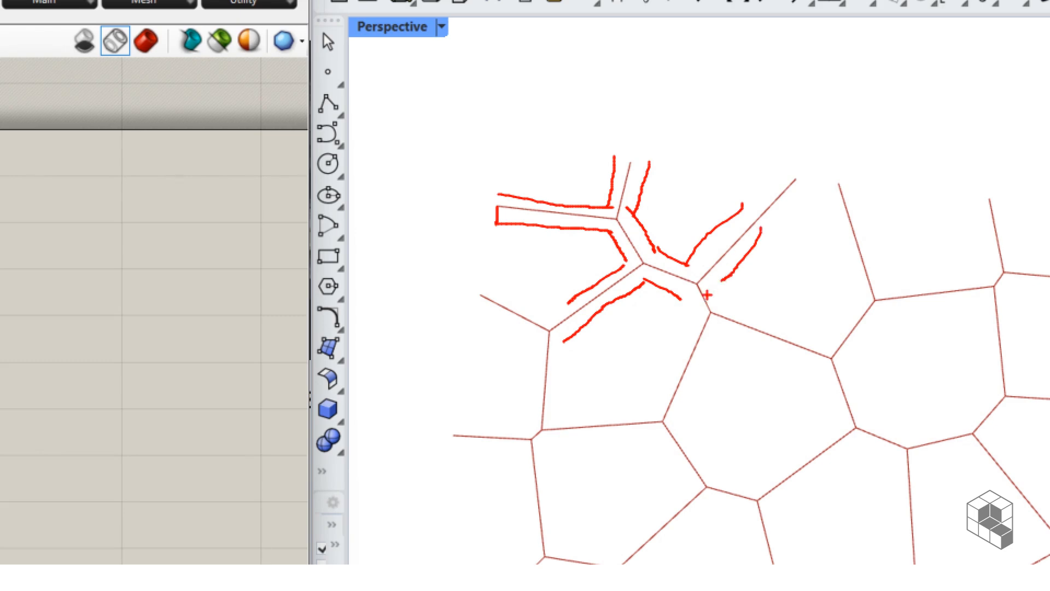
pyautogui.press('Escape')
pyautogui.scroll(3, 327, 335)
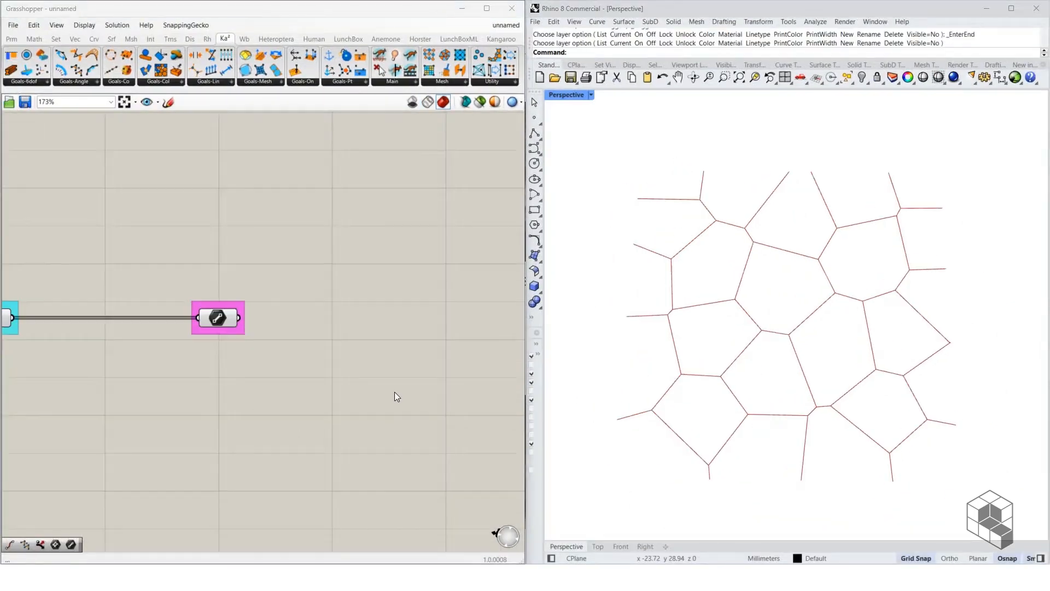
pyautogui.moveTo(389, 395); pyautogui.dragTo(328, 329, button='right')
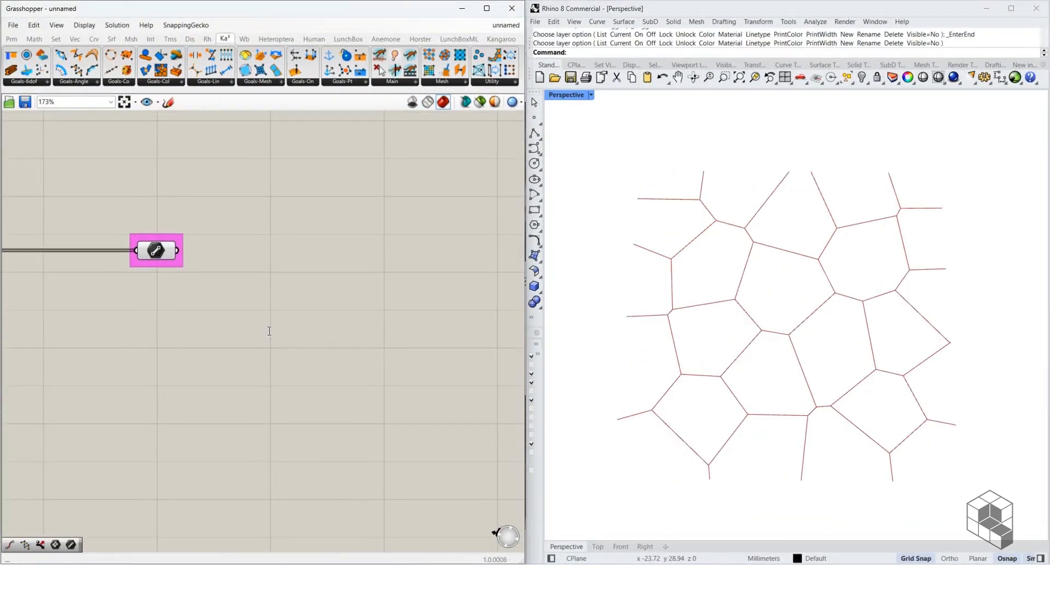
pyautogui.doubleClick(268, 331)
pyautogui.write('line')
pyautogui.click(264, 309)
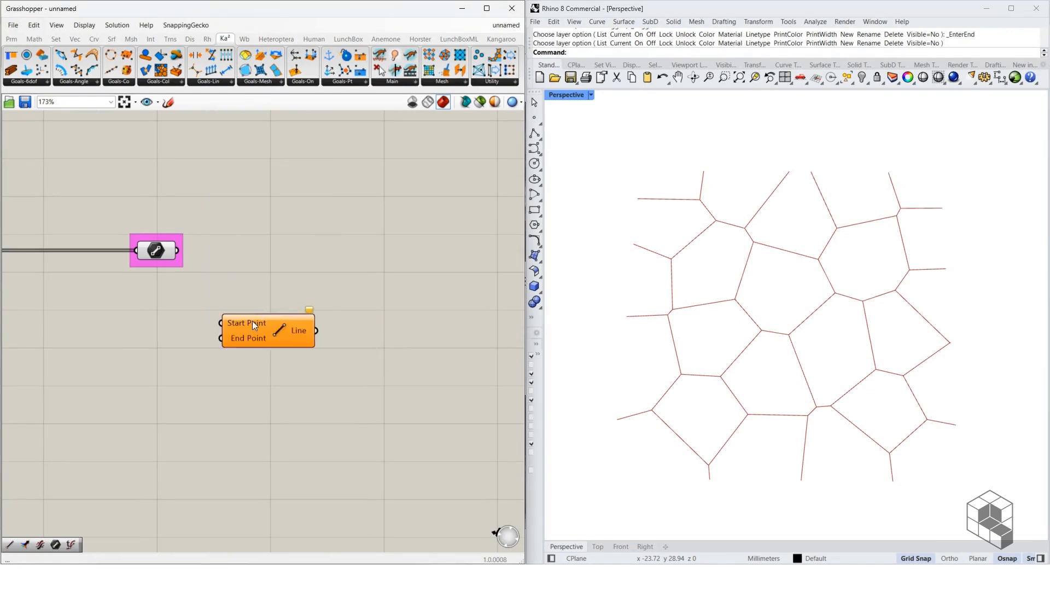
pyautogui.click(256, 327)
pyautogui.press('Delete')
# Add a Line parameter beyond the pink group and connect the grouped Line parameter's output to it.
pyautogui.doubleClick(263, 328)
pyautogui.write('line')
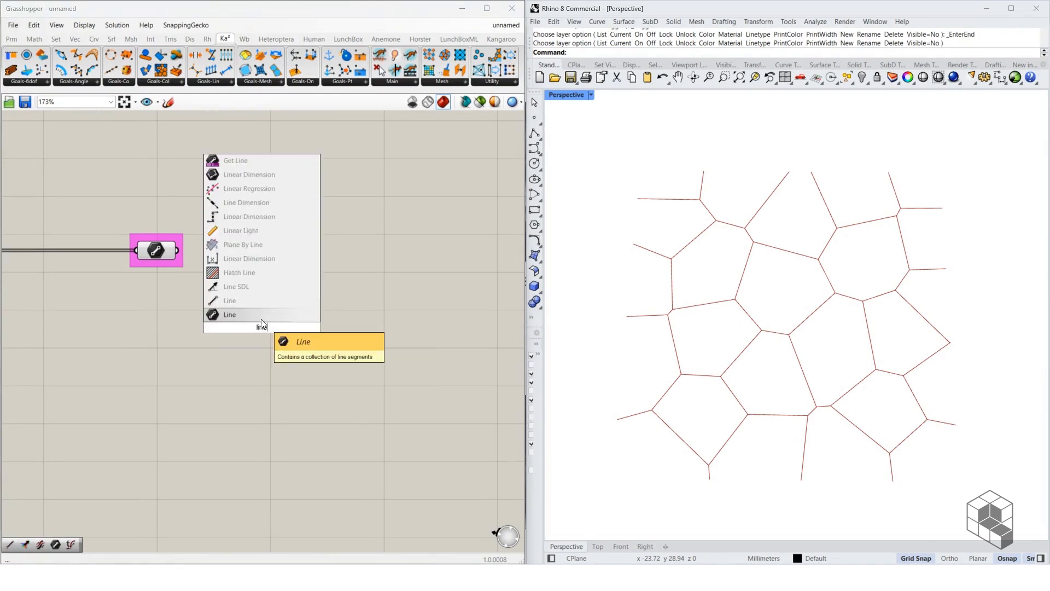
pyautogui.click(261, 325)
pyautogui.click(273, 326)
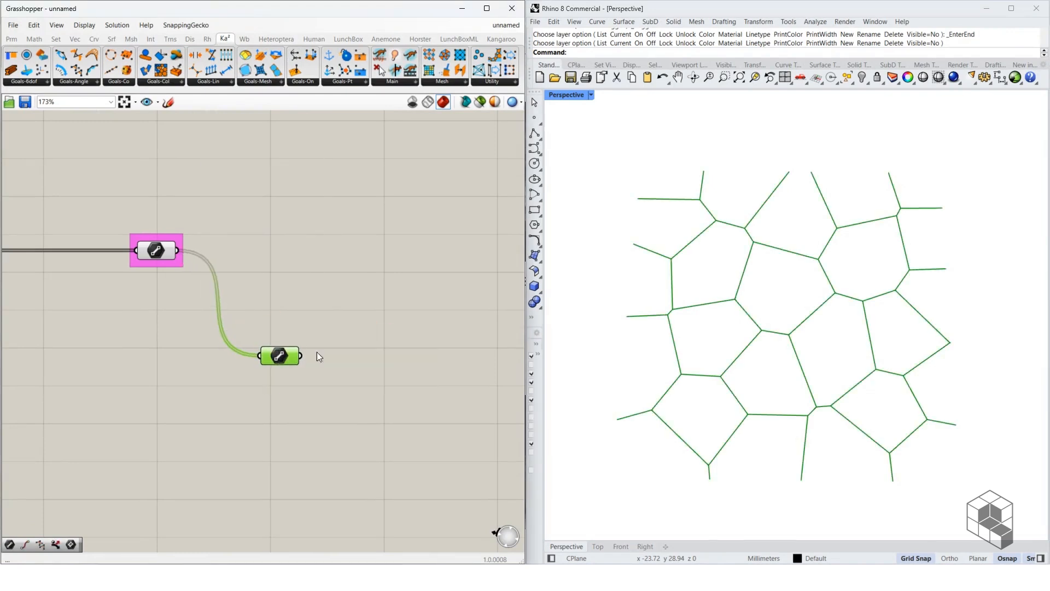
# Add an Offset Curve component and connect the new Line parameter to its Curve input.
pyautogui.moveTo(350, 359); pyautogui.dragTo(262, 339, button='right')
pyautogui.doubleClick(284, 342)
pyautogui.write('offset')
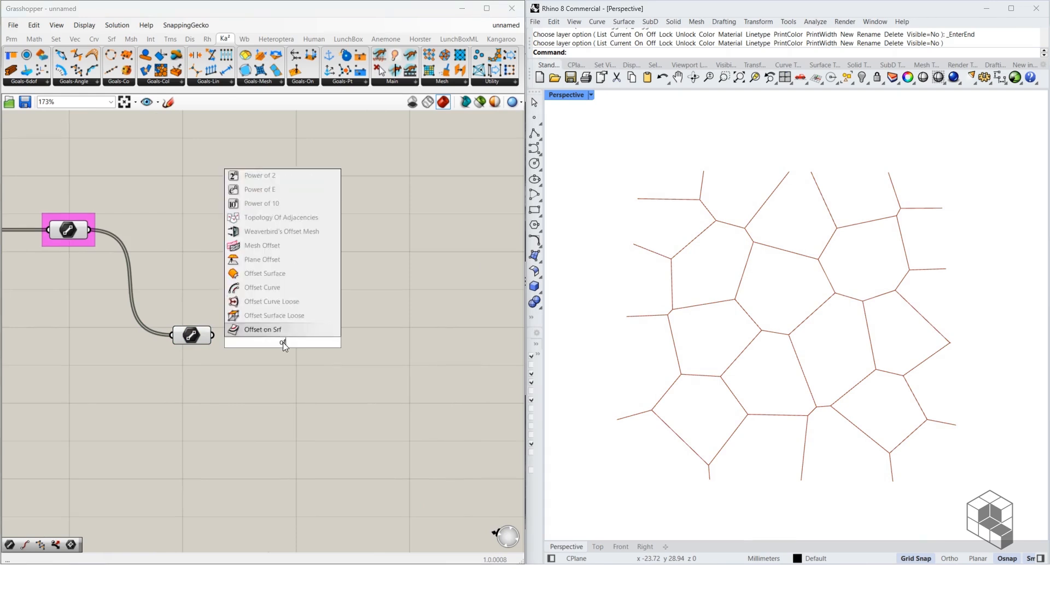
pyautogui.click(281, 316)
pyautogui.moveTo(212, 335); pyautogui.dragTo(237, 319)
pyautogui.moveTo(295, 333); pyautogui.dragTo(311, 348)
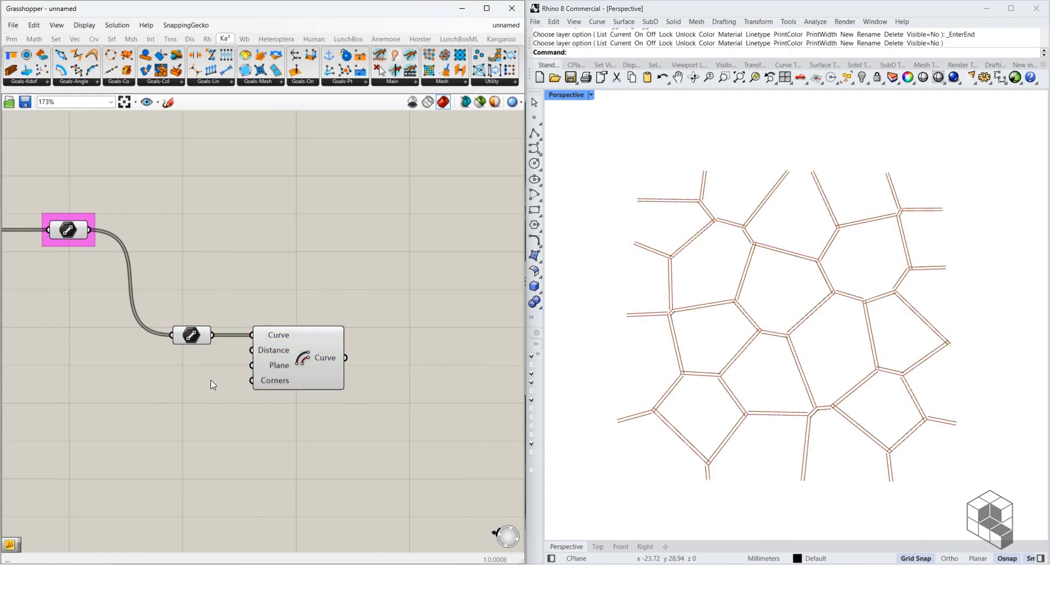
# Add a panel beside Offset Curve containing the values 1 and -1 on separate lines.
pyautogui.doubleClick(208, 383)
pyautogui.write('//')
pyautogui.press('Return')
pyautogui.moveTo(207, 383); pyautogui.dragTo(172, 393)
pyautogui.doubleClick(173, 393)
pyautogui.write('1')
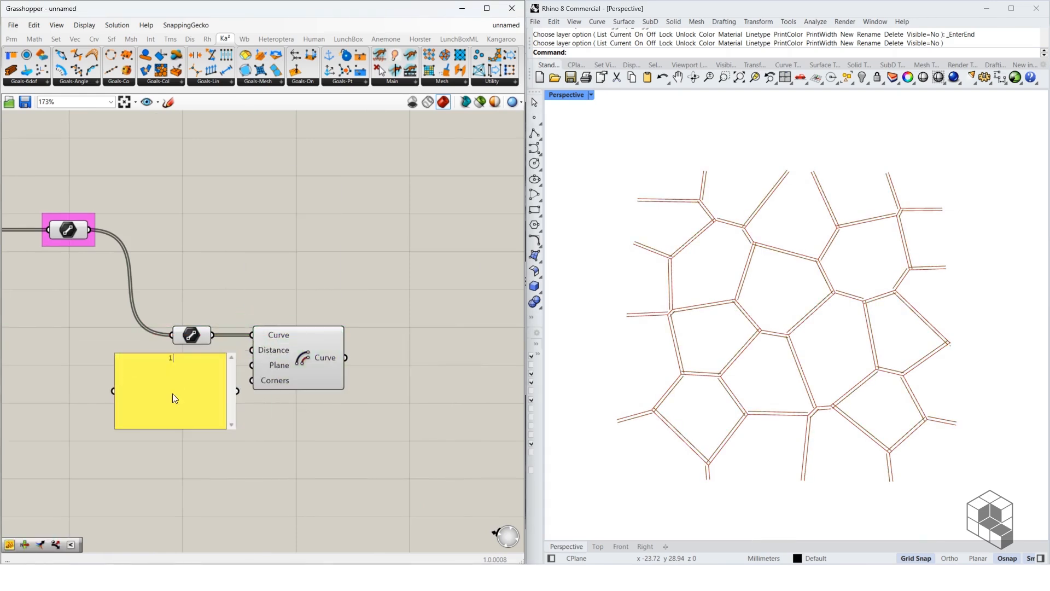
pyautogui.click(245, 410)
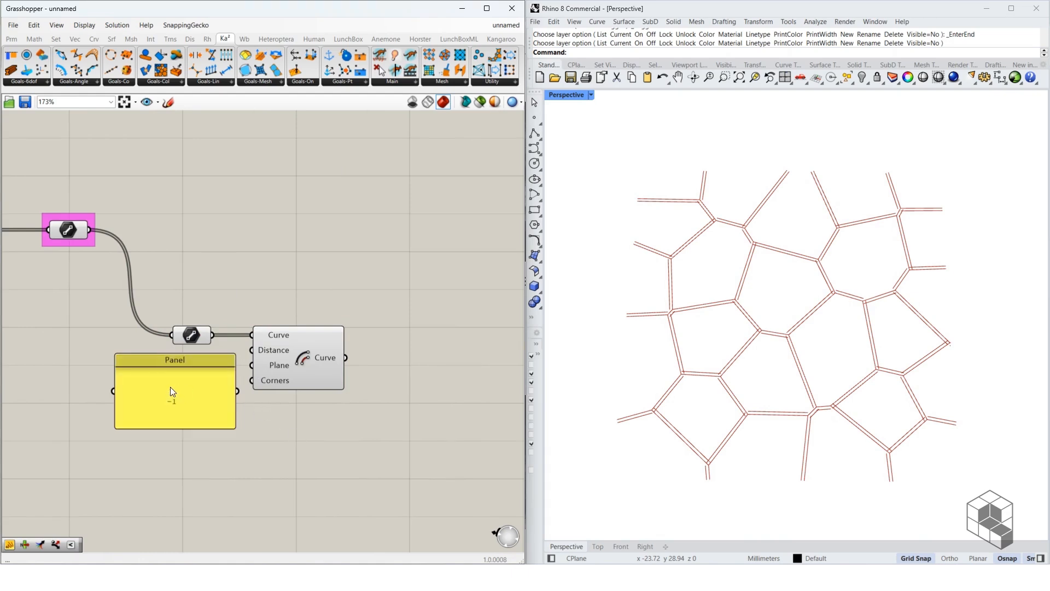
# Turn off the panel's multiline data so each line is a separate item, and connect it to Offset Curve's Distance input.
pyautogui.rightClick(170, 386)
pyautogui.click(222, 347)
pyautogui.moveTo(233, 426); pyautogui.dragTo(254, 347)
# Graft the Curve input of Offset Curve and check the data structure of its output.
pyautogui.moveTo(199, 332)
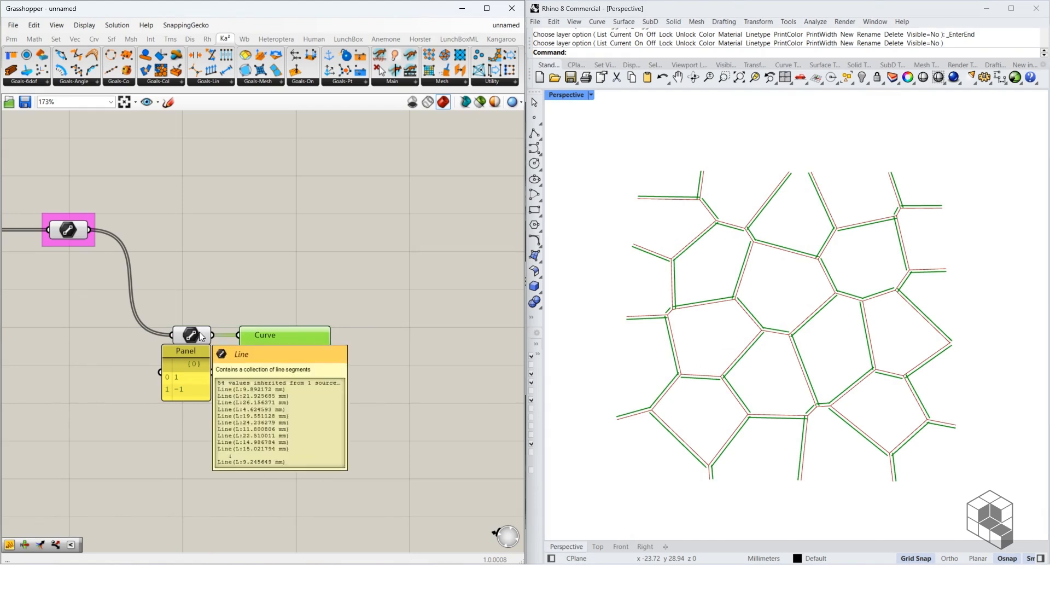
pyautogui.rightClick(255, 333)
pyautogui.click(273, 411)
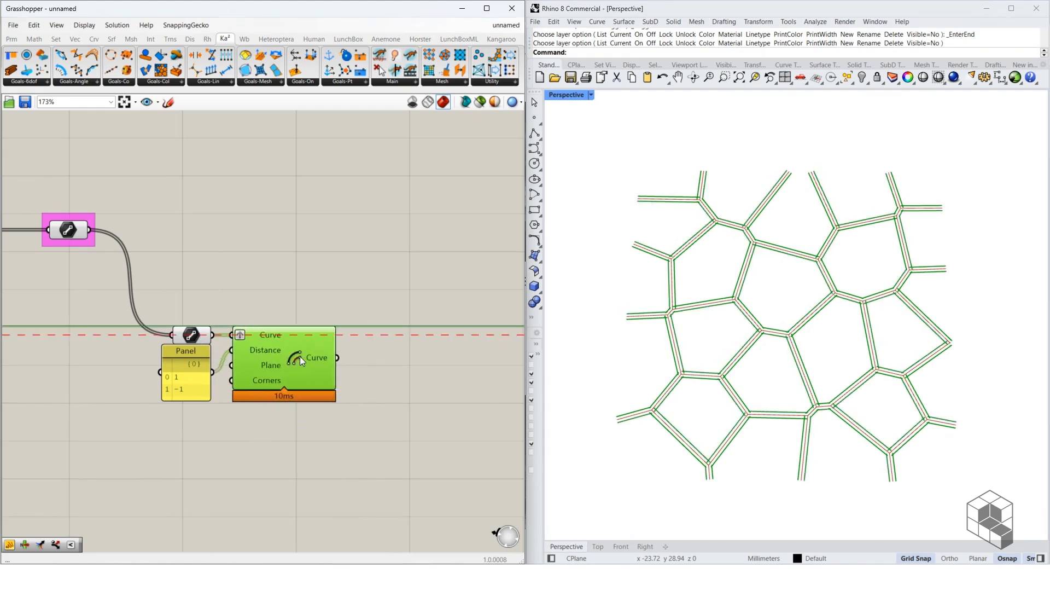
pyautogui.moveTo(300, 356); pyautogui.dragTo(209, 324, button='right')
pyautogui.moveTo(208, 324)
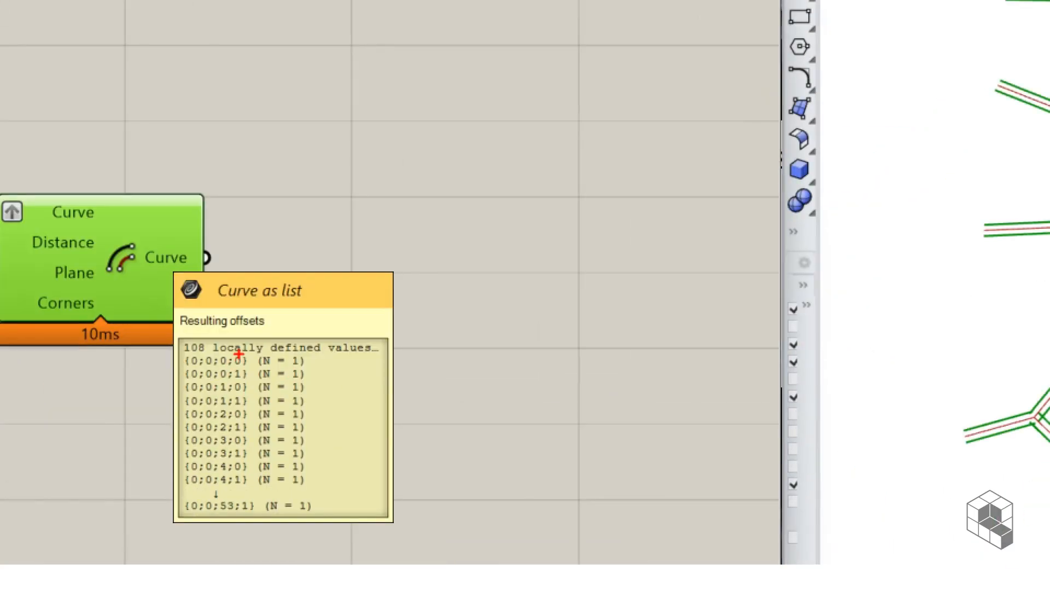
pyautogui.moveTo(239, 370); pyautogui.dragTo(255, 359)
pyautogui.moveTo(313, 375); pyautogui.dragTo(332, 369)
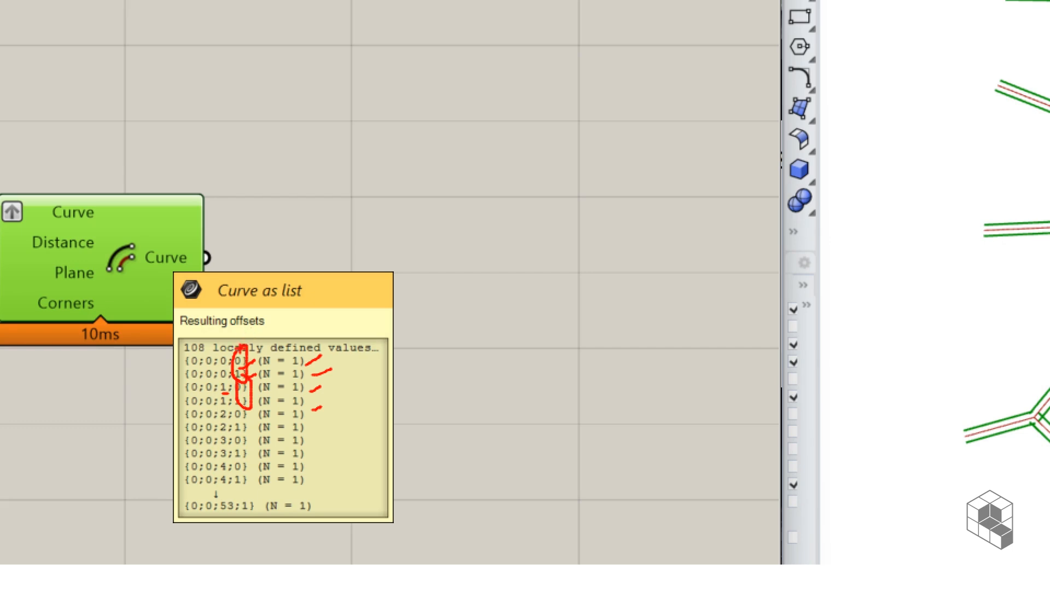
pyautogui.moveTo(240, 346); pyautogui.dragTo(247, 376)
pyautogui.moveTo(295, 353); pyautogui.dragTo(302, 385)
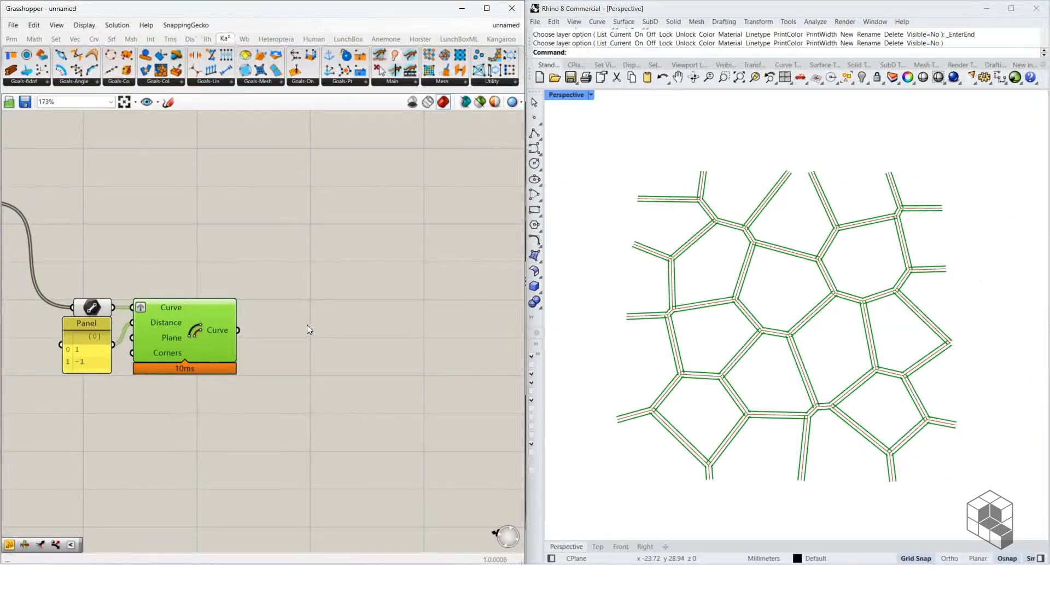
# Add a Trim Tree component, connect the Offset Curve output to its Tree input and check the resulting branches.
pyautogui.doubleClick(336, 256)
pyautogui.write('trim')
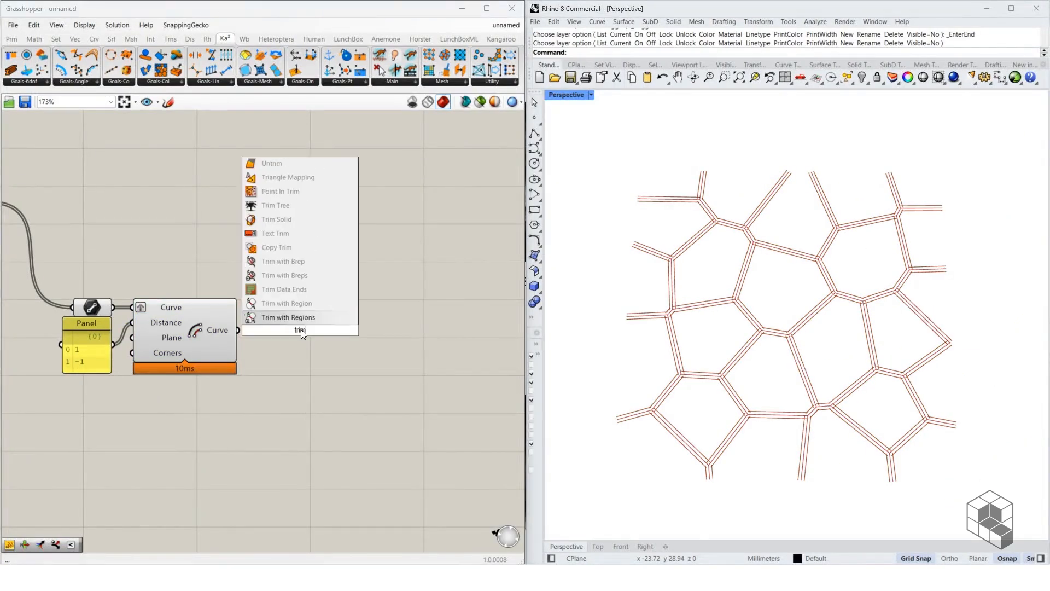
pyautogui.click(297, 206)
pyautogui.moveTo(237, 330); pyautogui.dragTo(261, 323)
pyautogui.moveTo(312, 341)
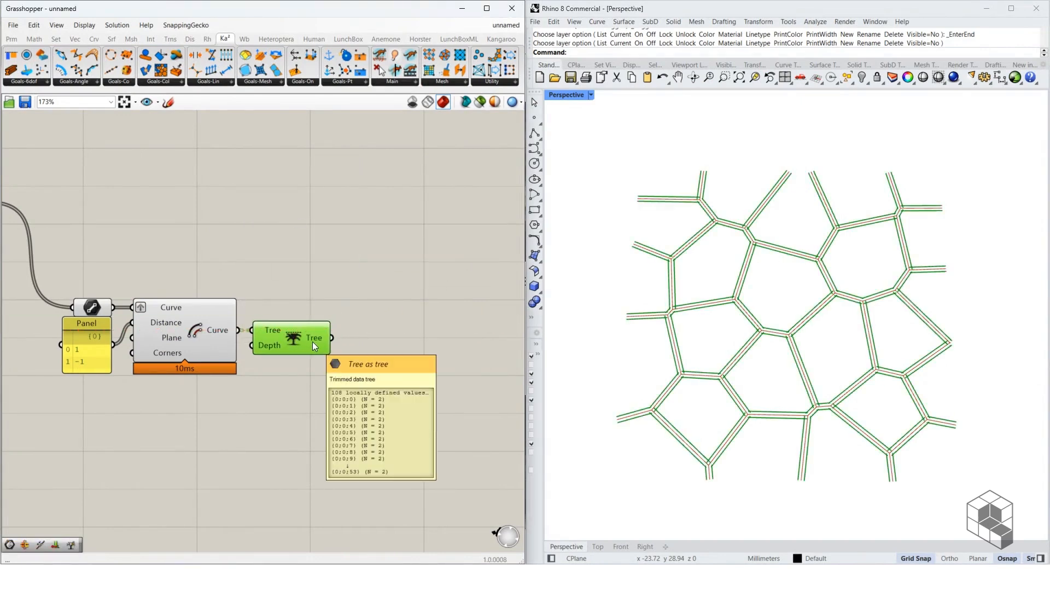
# Add a Loft component and connect the Trim Tree output to its Curves input.
pyautogui.doubleClick(361, 335)
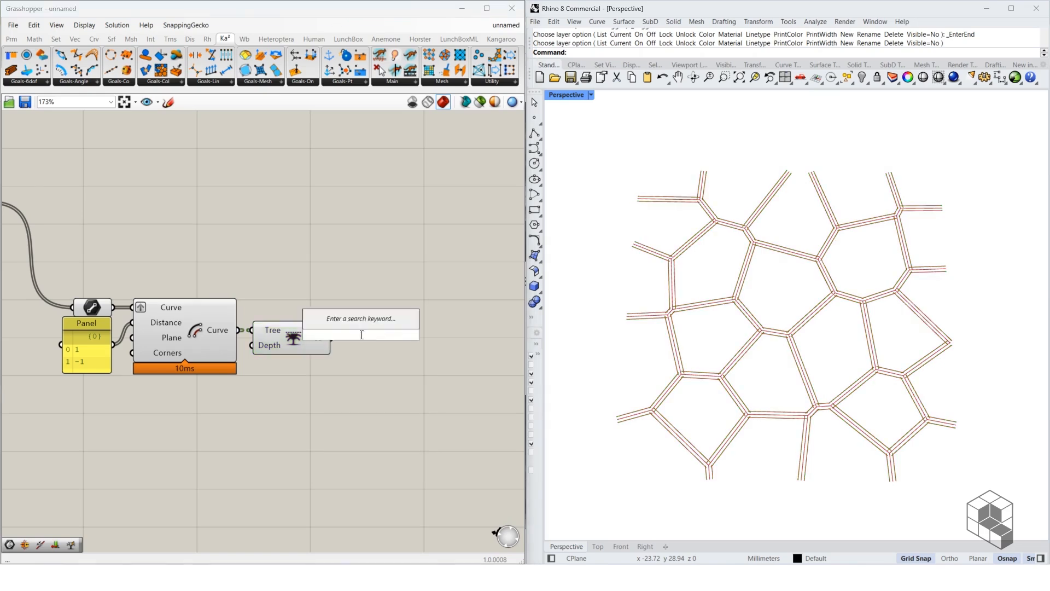
pyautogui.write('loft')
pyautogui.press('Return')
pyautogui.moveTo(362, 335)
pyautogui.mouseDown()
pyautogui.moveTo(386, 346)
pyautogui.moveTo(350, 339)
pyautogui.mouseUp()
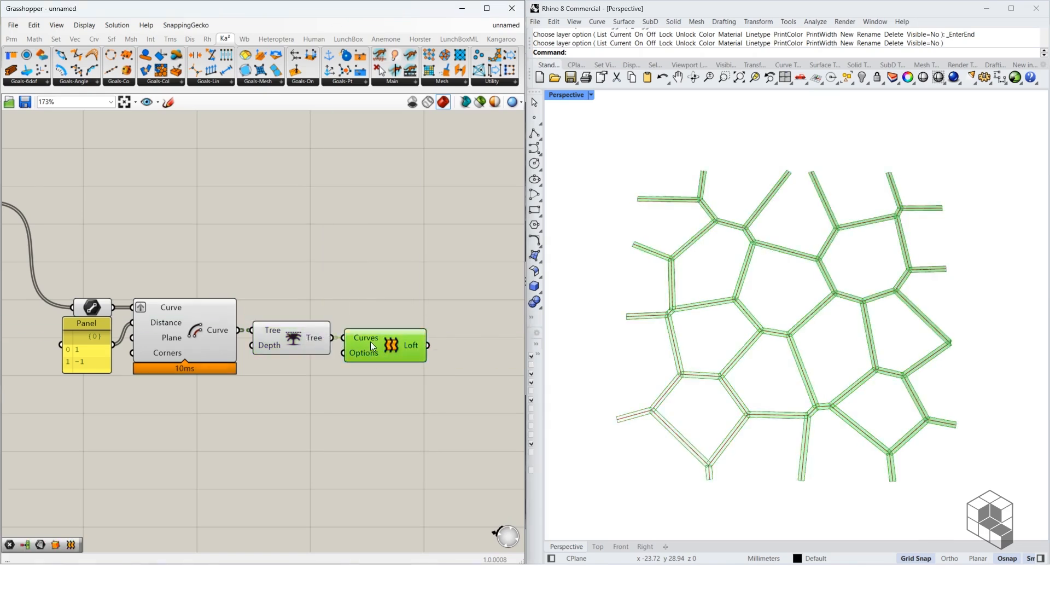
# Turn off the preview of the components from the Line parameter through Trim Tree.
pyautogui.moveTo(290, 277); pyautogui.dragTo(84, 405)
pyautogui.middleClick(272, 422)
pyautogui.click(299, 385)
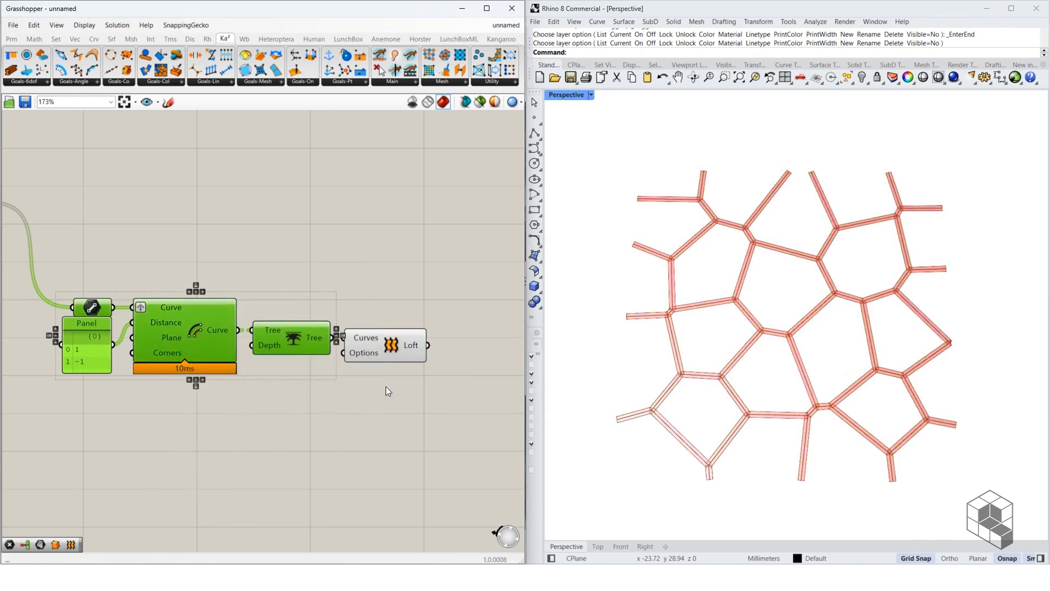
# Flatten the Loft component's output.
pyautogui.moveTo(420, 339); pyautogui.dragTo(212, 362, button='right')
pyautogui.click(200, 369)
pyautogui.rightClick(201, 370)
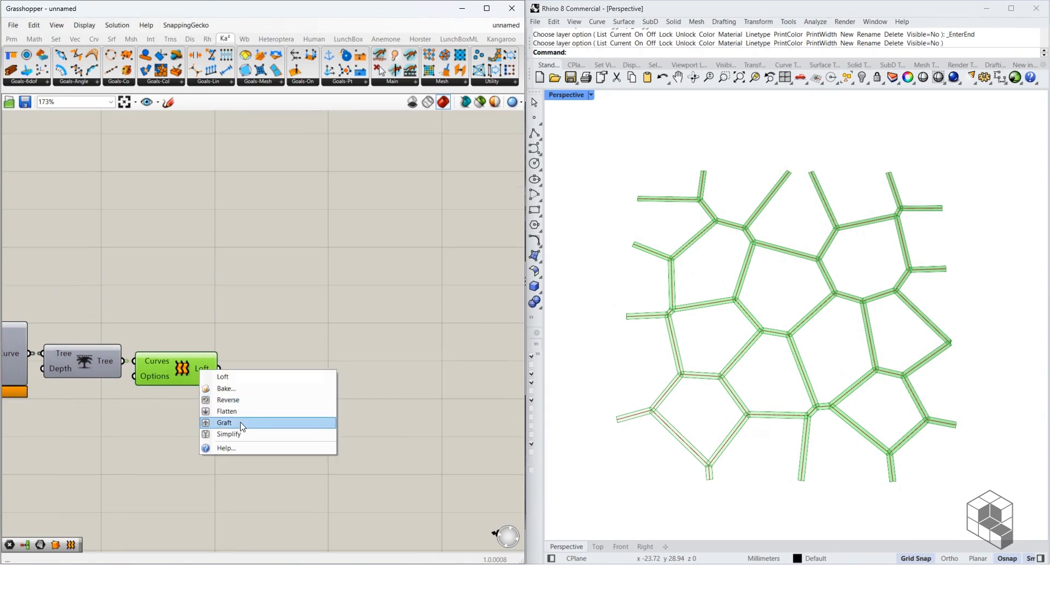
pyautogui.click(241, 422)
# Add a Region Union component and connect the flattened Loft output to its Curves input.
pyautogui.doubleClick(283, 369)
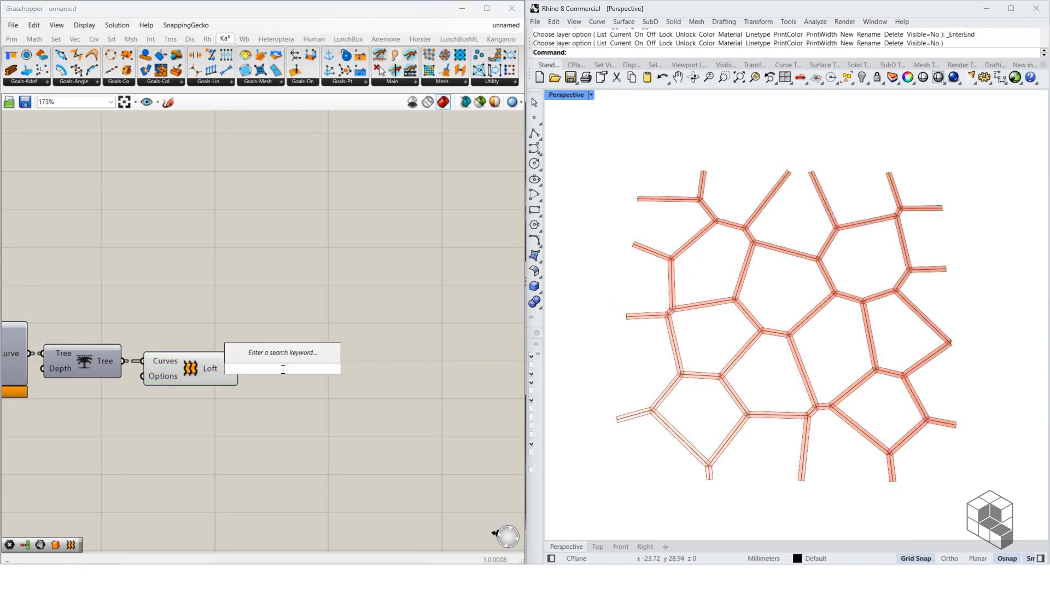
pyautogui.write('bo')
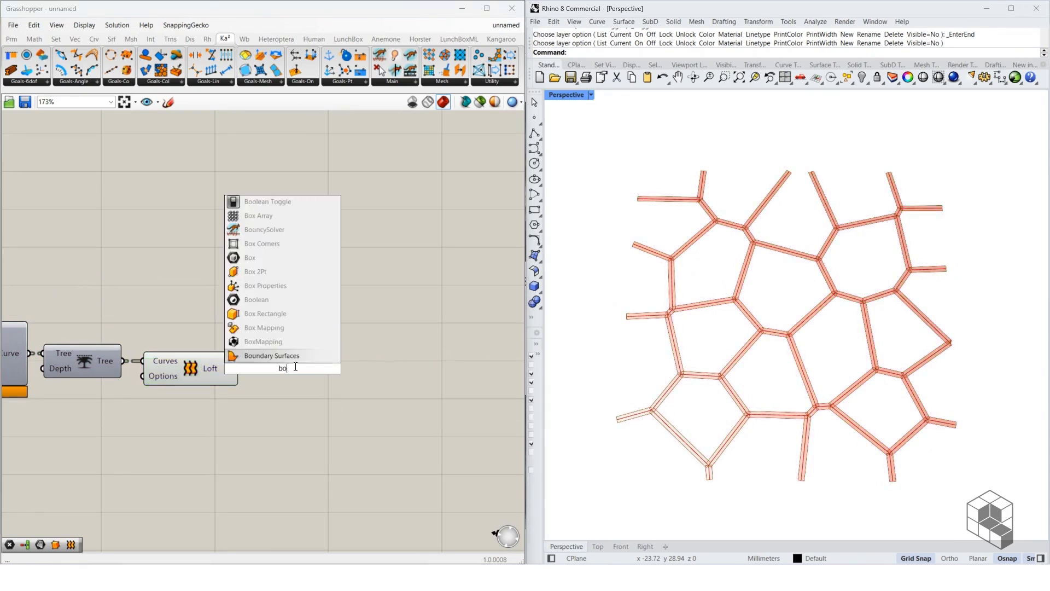
pyautogui.doubleClick(281, 369)
pyautogui.write('regio')
pyautogui.click(252, 341)
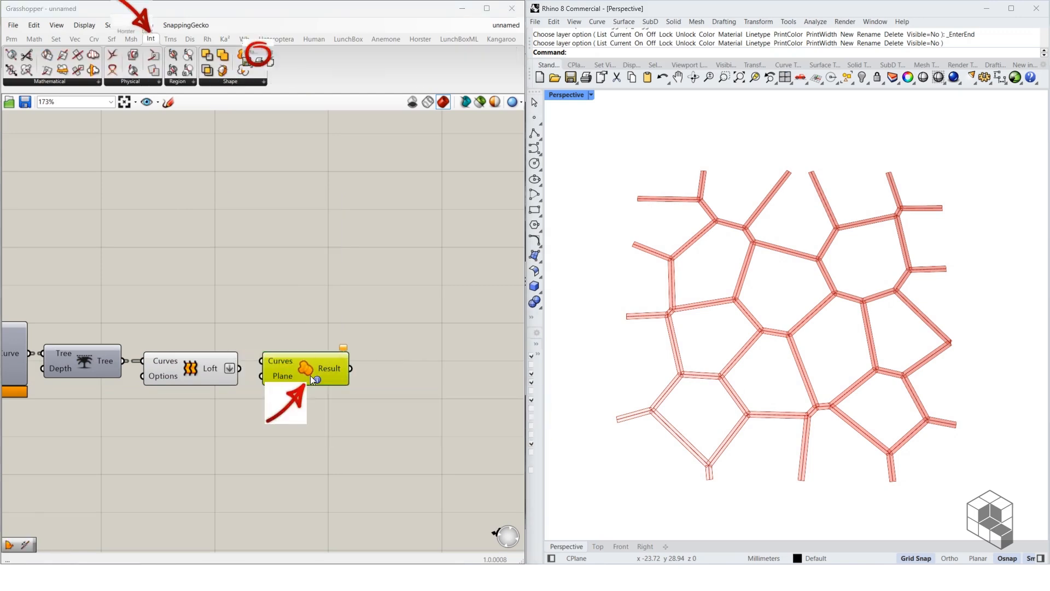
pyautogui.click(257, 82)
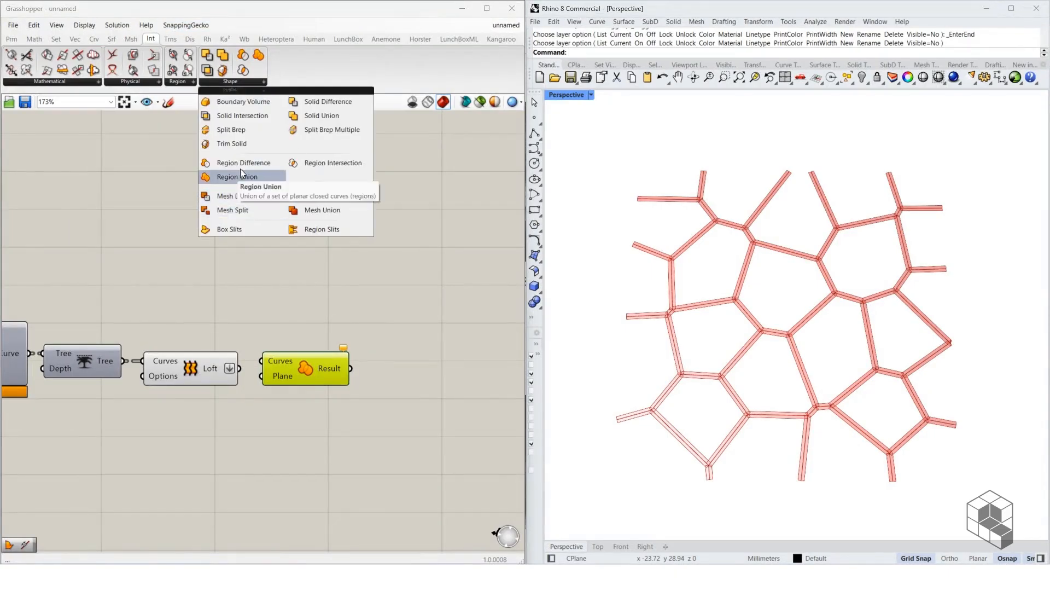
pyautogui.moveTo(245, 366); pyautogui.dragTo(262, 361)
pyautogui.moveTo(305, 365); pyautogui.dragTo(298, 373)
# Turn off the Loft preview and inspect the merged outline curves of Region Union in the viewport.
pyautogui.click(210, 370)
pyautogui.middleClick(210, 369)
pyautogui.click(244, 336)
pyautogui.scroll(4, 681, 247)
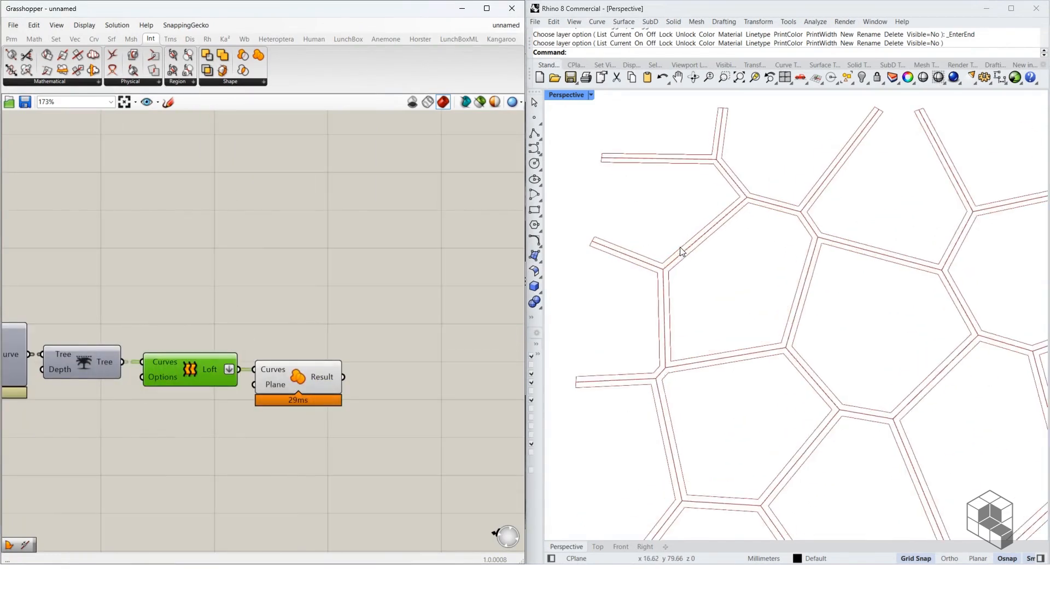
pyautogui.scroll(-1, 765, 139)
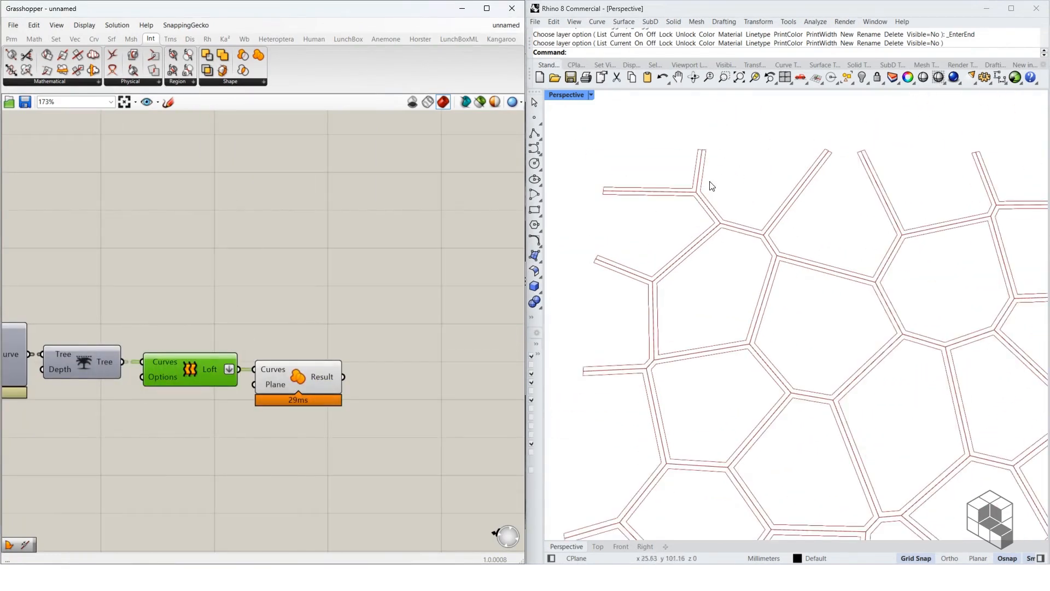
pyautogui.click(316, 376)
# Add a Boundary Surfaces component and connect the Region Union result to its Edges input.
pyautogui.moveTo(374, 365); pyautogui.dragTo(280, 319, button='right')
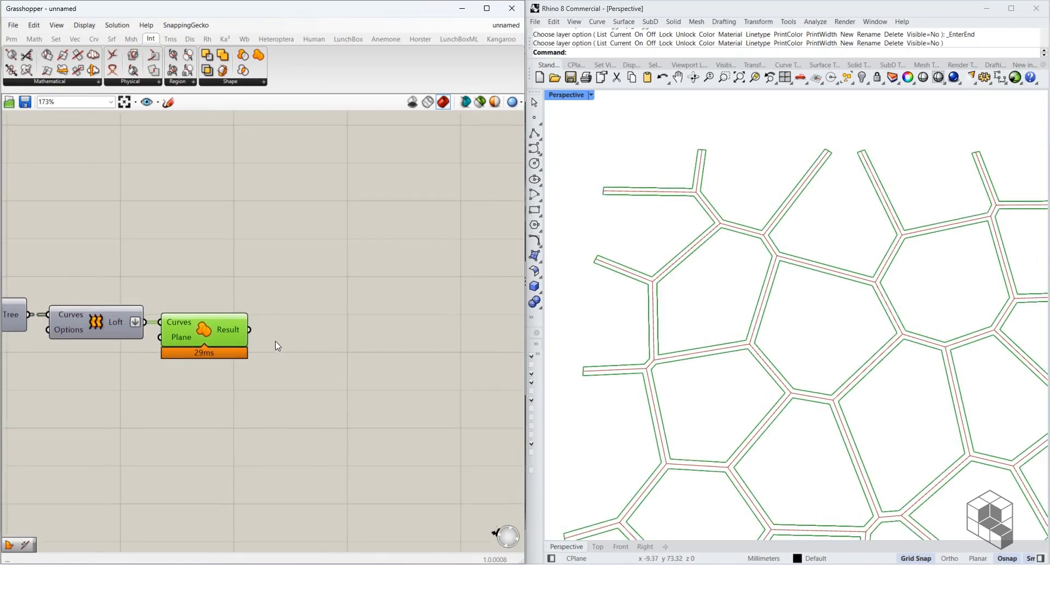
pyautogui.doubleClick(304, 336)
pyautogui.write('boundar')
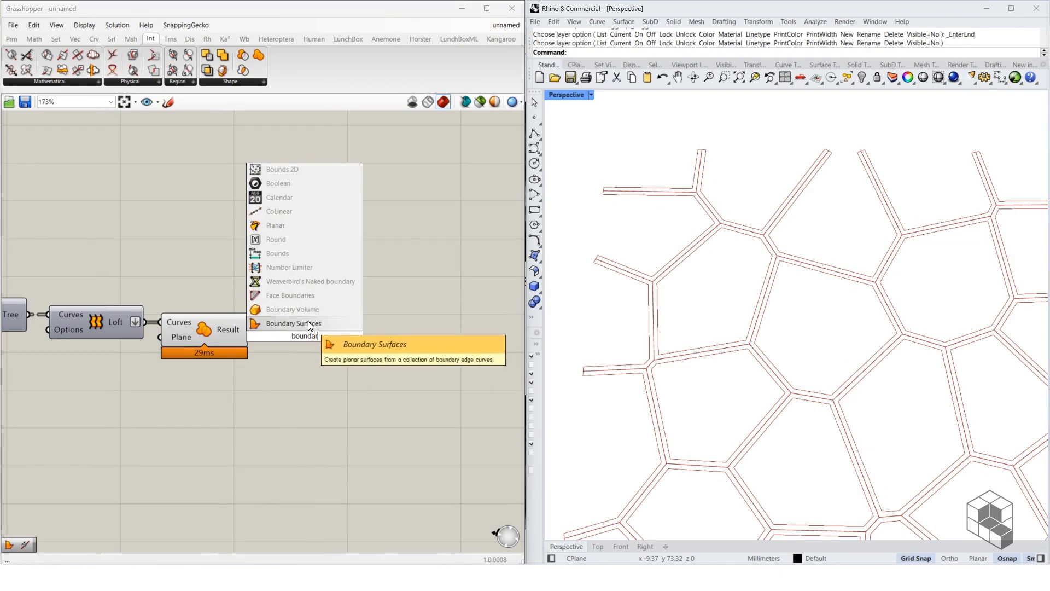
pyautogui.click(308, 322)
pyautogui.click(189, 324)
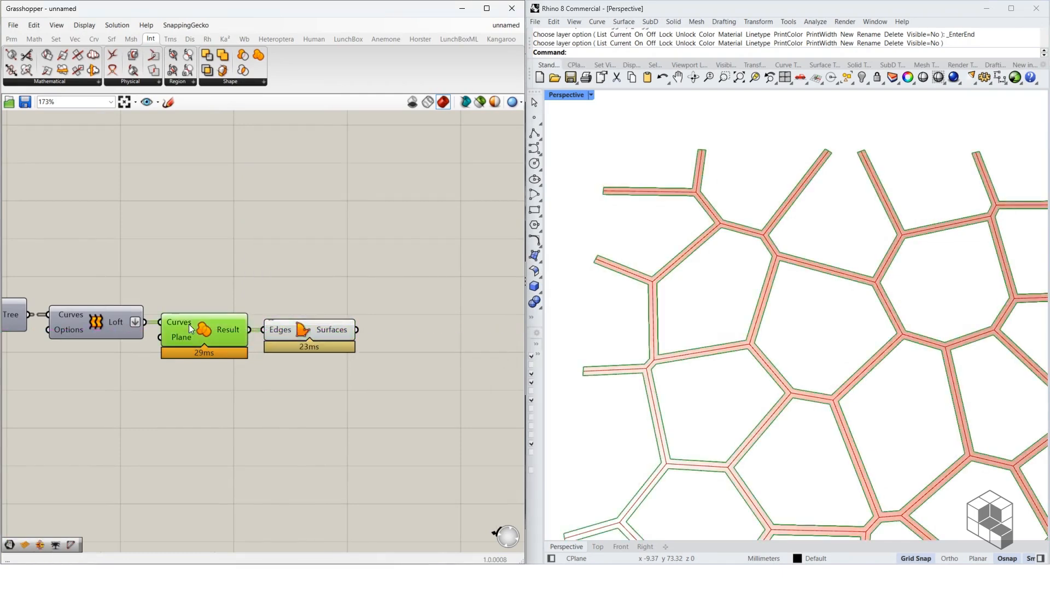
# Add a Surface parameter after Boundary Surfaces and connect the Surfaces output to it.
pyautogui.doubleClick(408, 338)
pyautogui.write('surf')
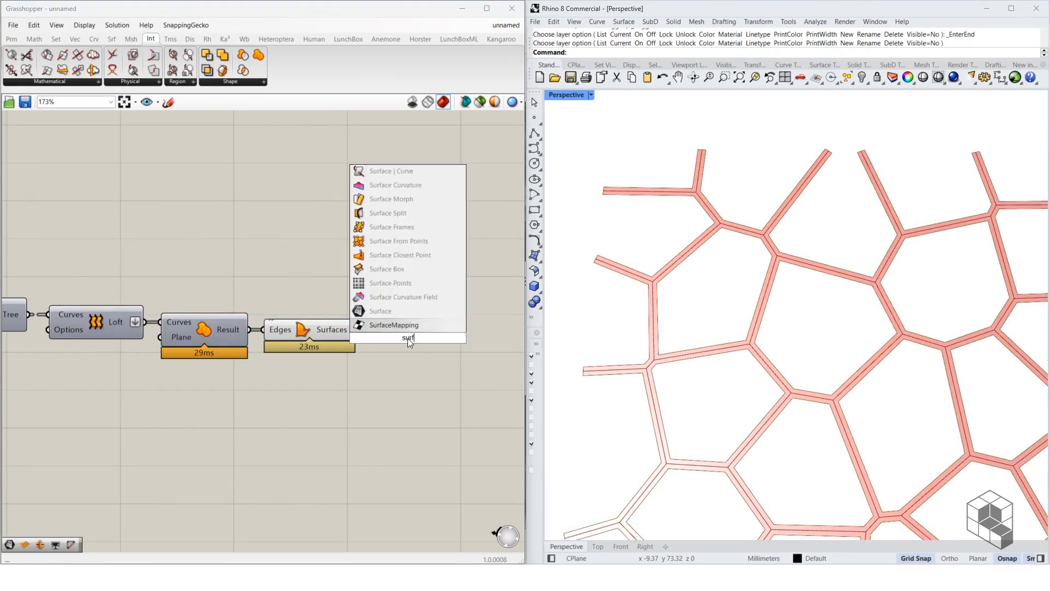
pyautogui.click(405, 325)
pyautogui.moveTo(392, 338); pyautogui.dragTo(410, 330)
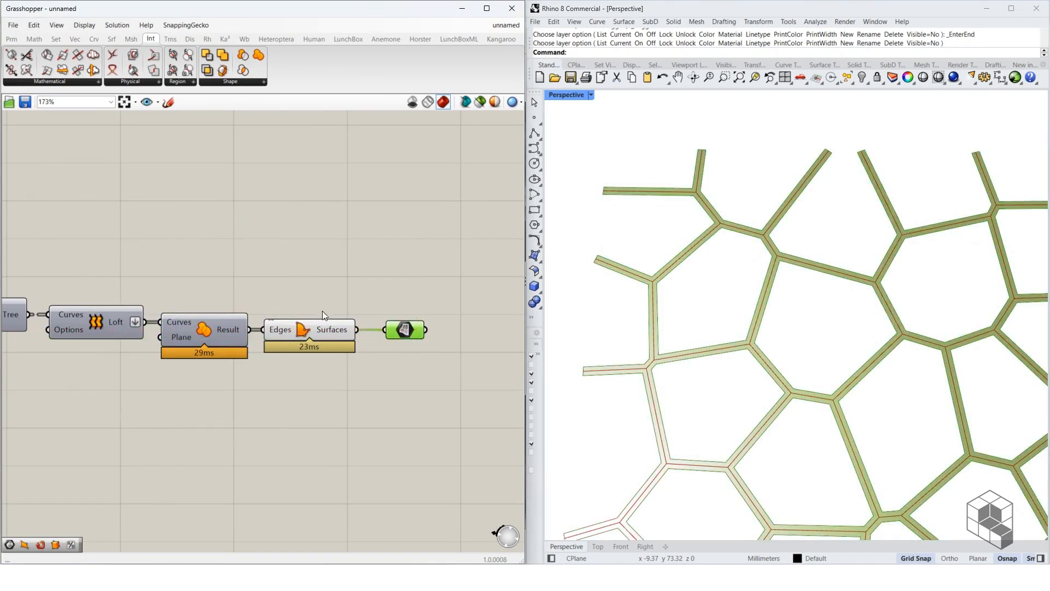
# Turn off the Boundary Surfaces preview and inspect the corners of the strip network in the viewport.
pyautogui.click(316, 324)
pyautogui.middleClick(316, 323)
pyautogui.click(352, 291)
pyautogui.scroll(-3, 595, 328)
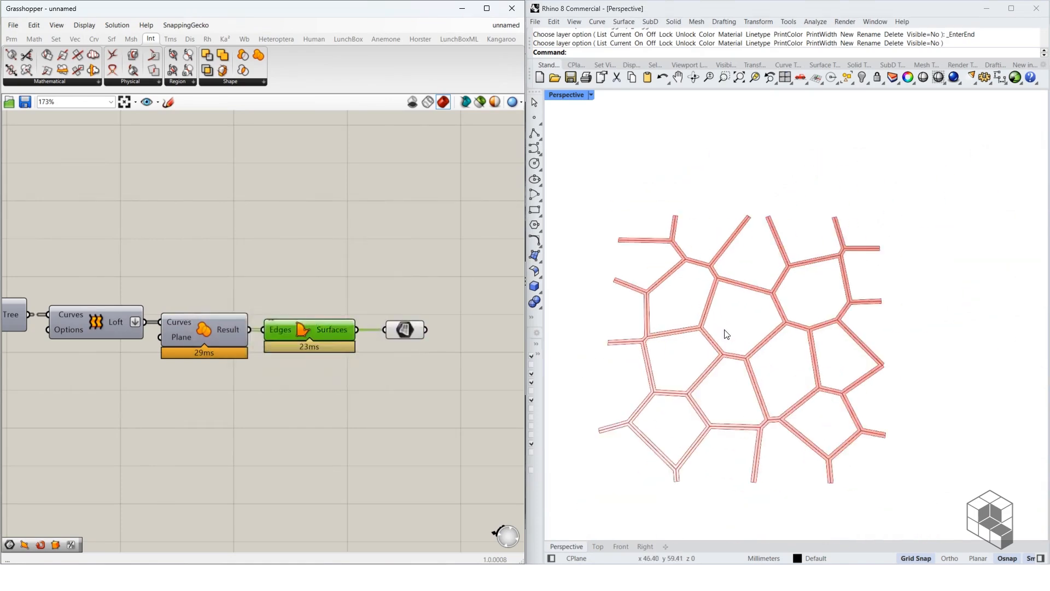
pyautogui.scroll(2, 591, 364)
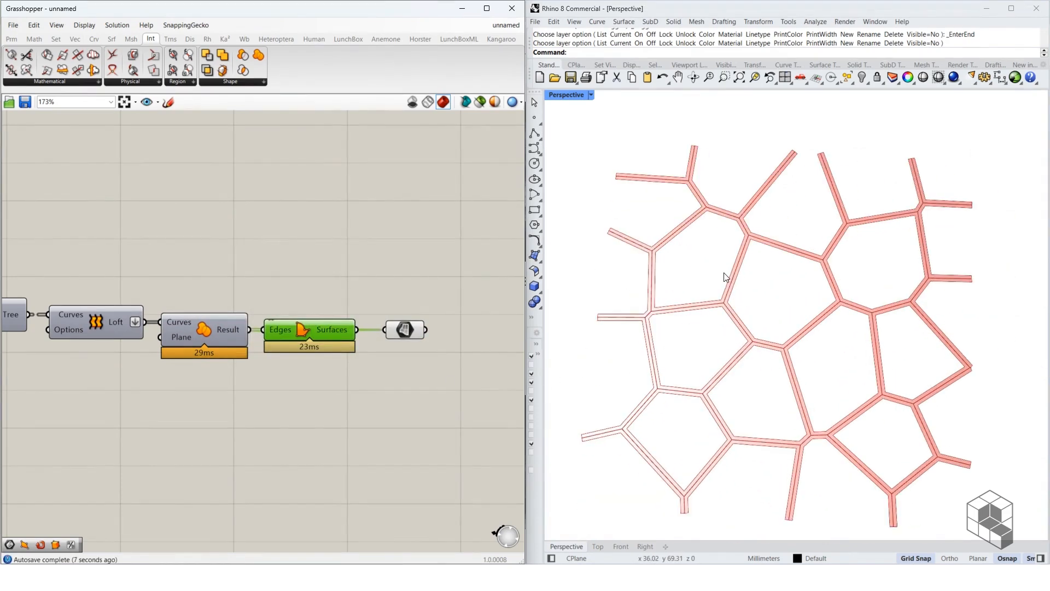
pyautogui.scroll(3, 680, 269)
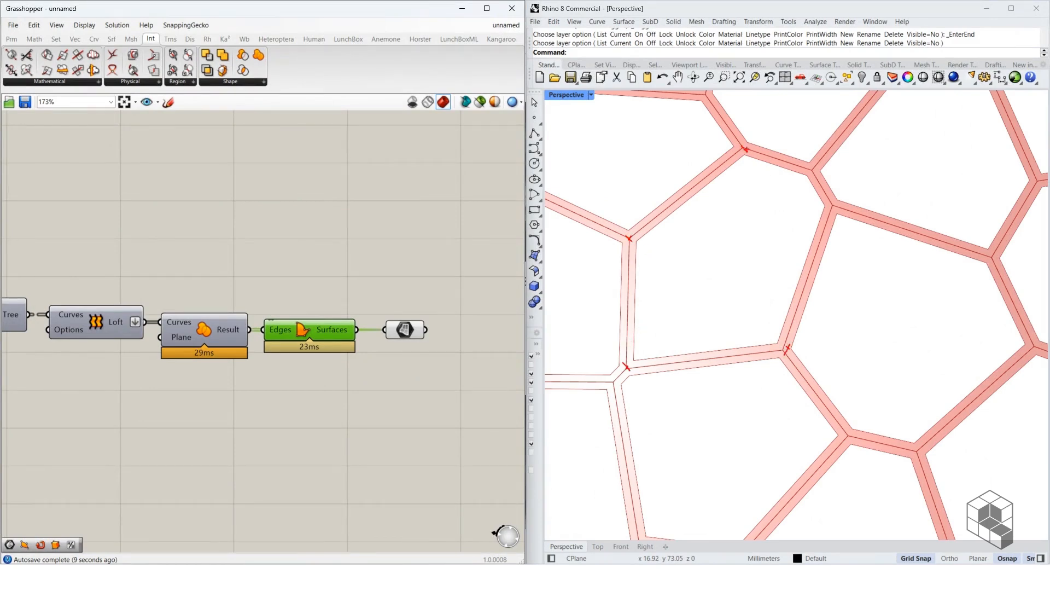
# Duplicate the Line parameter feeding the curve offset and place the copy above it as a separate branch from the same source.
pyautogui.scroll(-3, 821, 196)
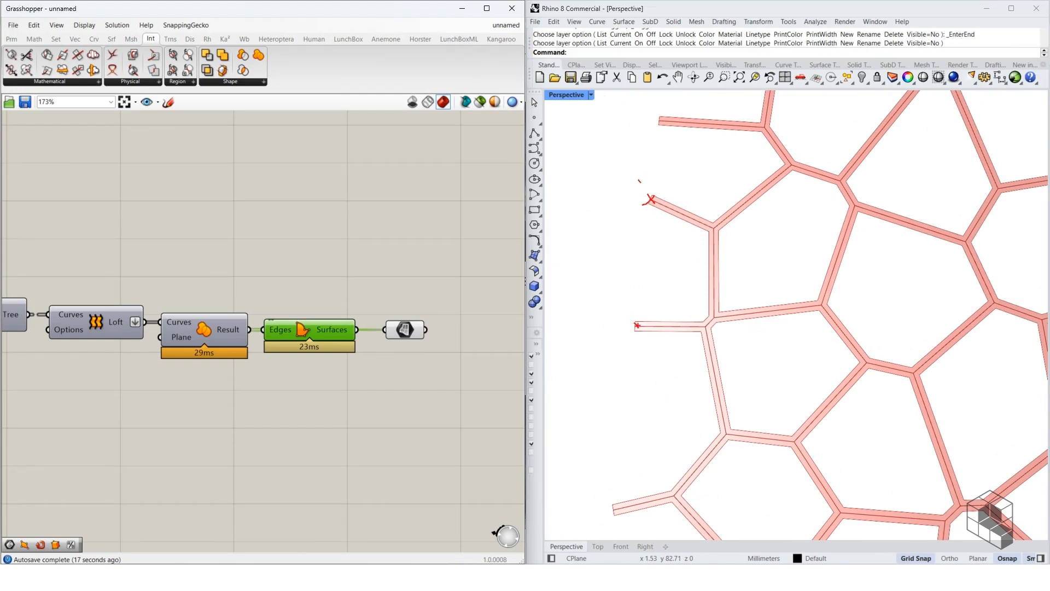
pyautogui.press('Escape')
pyautogui.scroll(-5, 428, 358)
pyautogui.scroll(5, 287, 323)
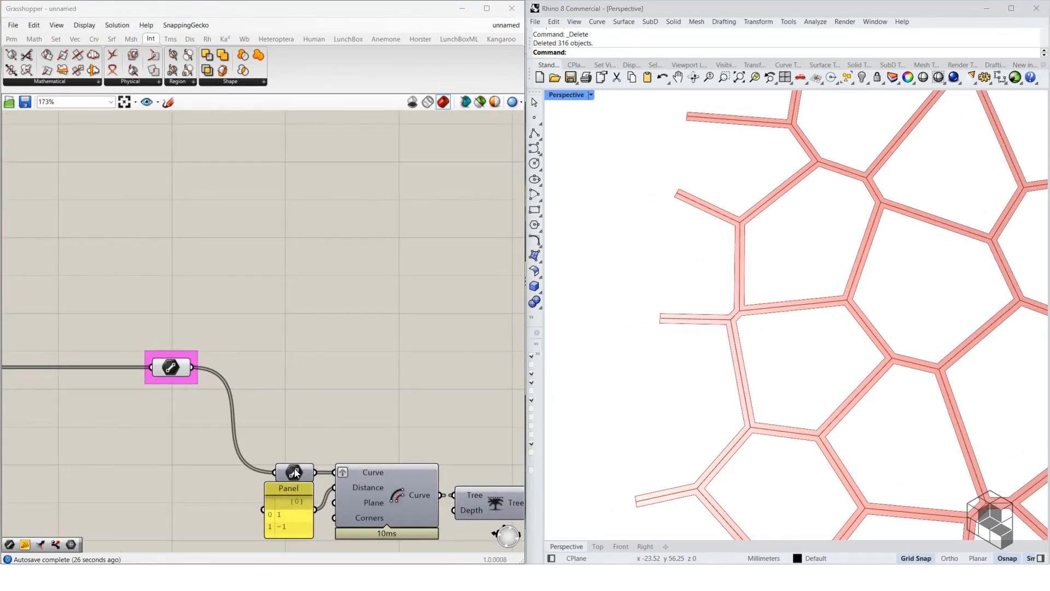
pyautogui.click(296, 473)
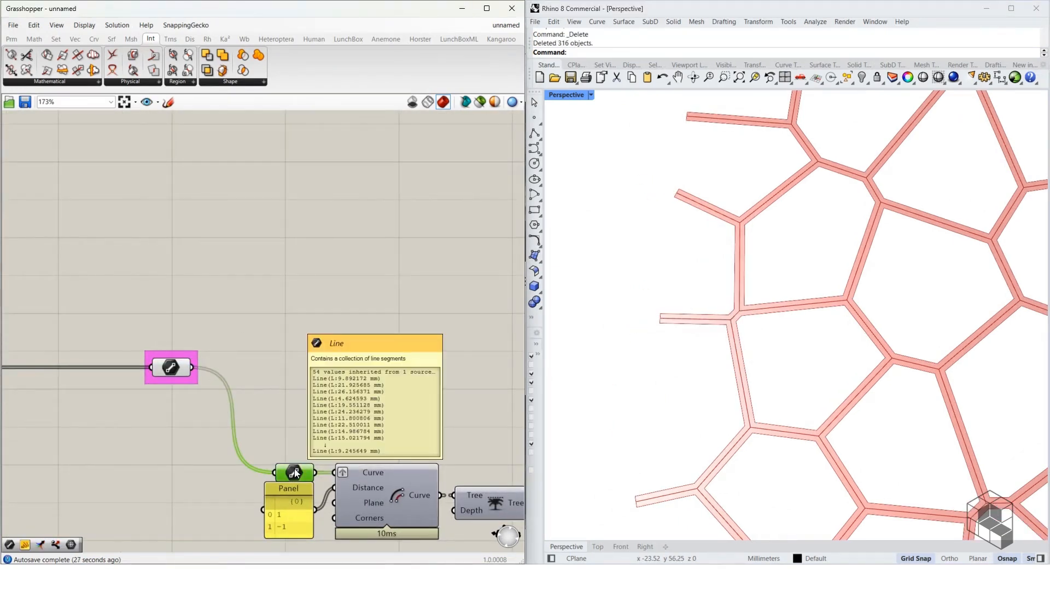
pyautogui.keyDown('alt'); pyautogui.moveTo(295, 474); pyautogui.dragTo(302, 276); pyautogui.keyUp('alt')
pyautogui.scroll(-4, 289, 356)
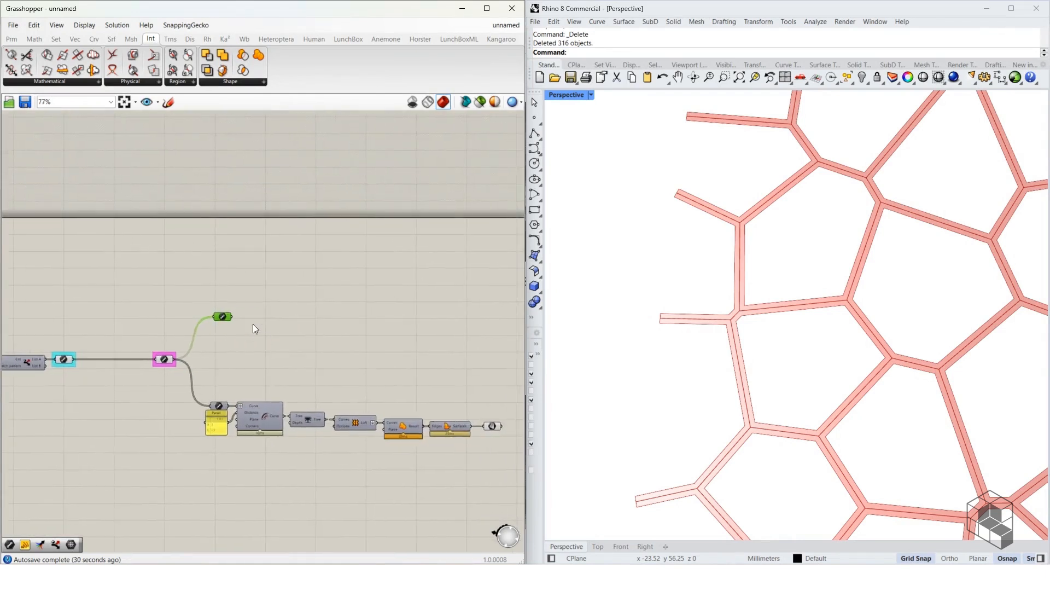
# Add an End Points component and connect the copied Line parameter to its Curve input.
pyautogui.scroll(5, 253, 324)
pyautogui.doubleClick(275, 325)
pyautogui.write('end')
pyautogui.press('Return')
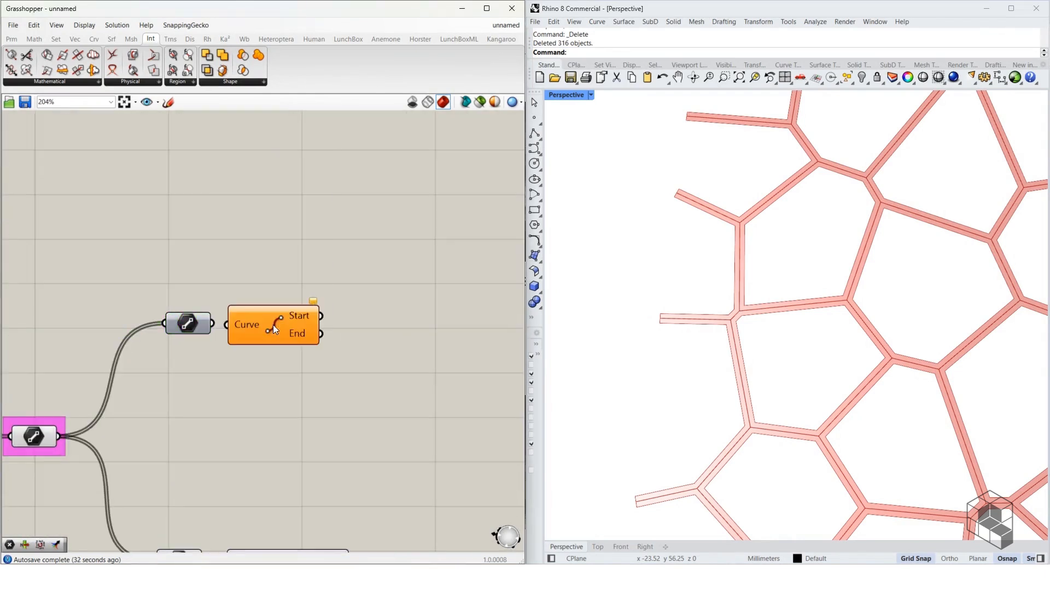
pyautogui.moveTo(212, 324); pyautogui.dragTo(274, 329)
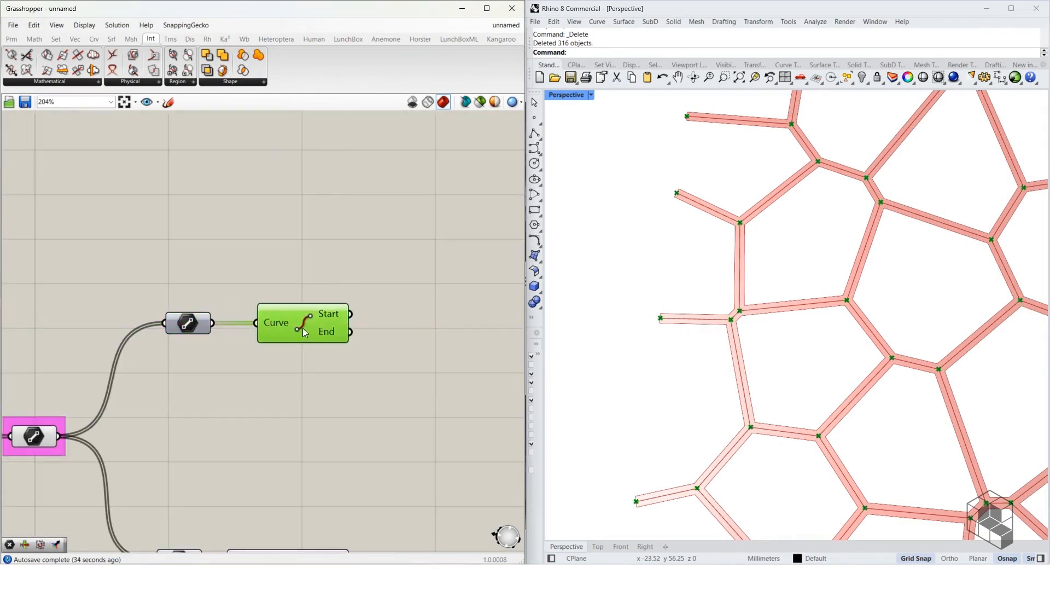
# Add a Point parameter fed by both the Start and End outputs of End Points, and place both components lower on the canvas.
pyautogui.doubleClick(412, 332)
pyautogui.write('point')
pyautogui.press('Return')
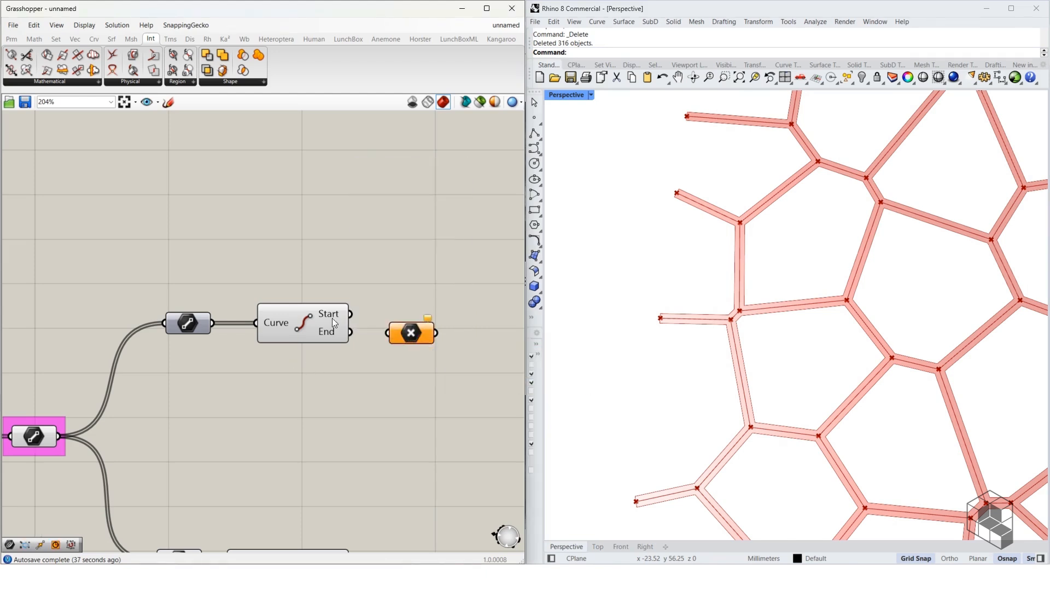
pyautogui.moveTo(351, 313); pyautogui.dragTo(389, 332)
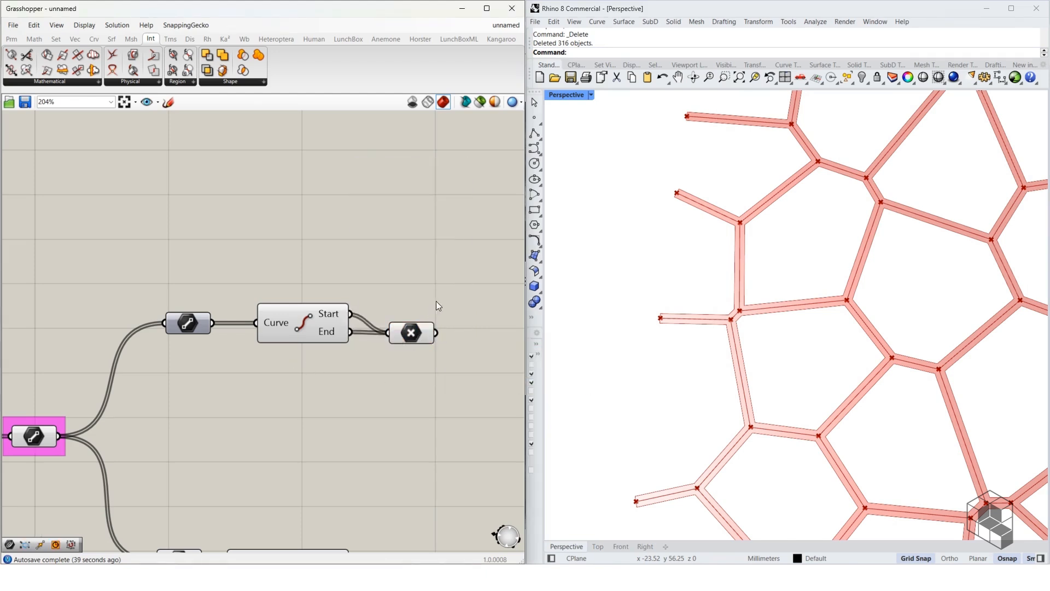
pyautogui.moveTo(436, 301); pyautogui.dragTo(312, 358)
pyautogui.moveTo(306, 335); pyautogui.dragTo(302, 397)
# Add the component that removes duplicate points and connect the Point parameter to its points input.
pyautogui.moveTo(418, 355); pyautogui.dragTo(307, 353, button='right')
pyautogui.doubleClick(403, 344)
pyautogui.write('re')
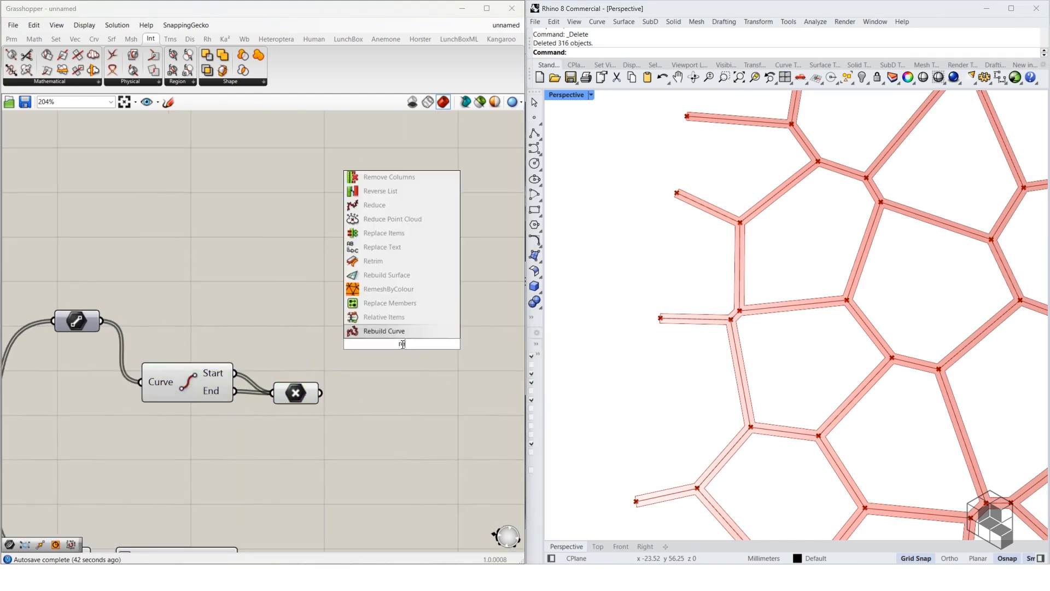
pyautogui.write('mo')
pyautogui.click(408, 318)
pyautogui.moveTo(382, 348); pyautogui.dragTo(402, 405)
pyautogui.moveTo(320, 393); pyautogui.dragTo(348, 394)
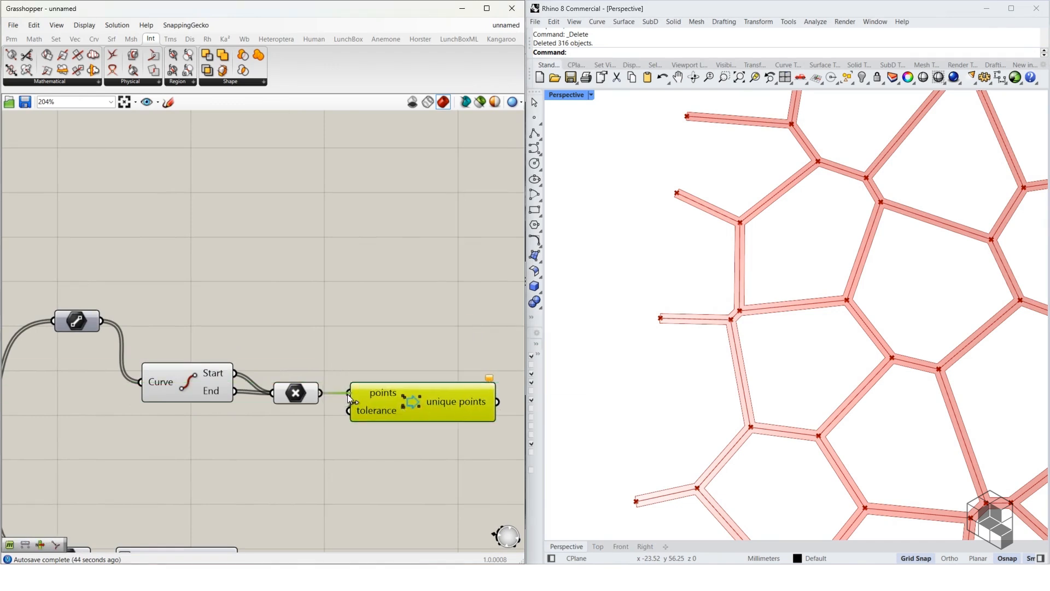
pyautogui.scroll(-4, 350, 398)
# Examine the list of unique points and compare it with the Point parameter that feeds it.
pyautogui.doubleClick(391, 382)
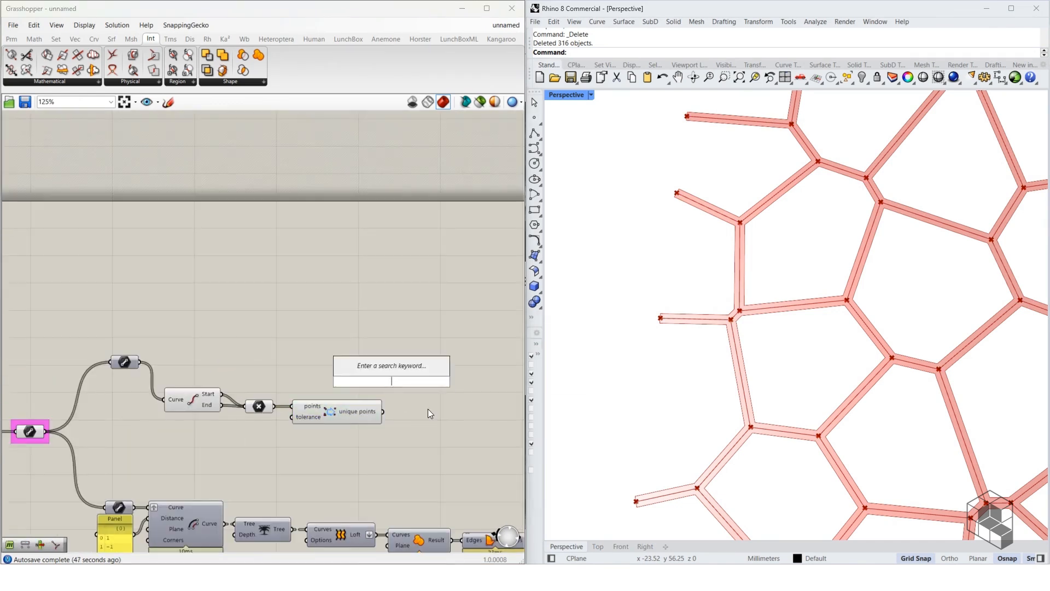
pyautogui.click(367, 414)
pyautogui.scroll(3, 365, 413)
pyautogui.moveTo(365, 418)
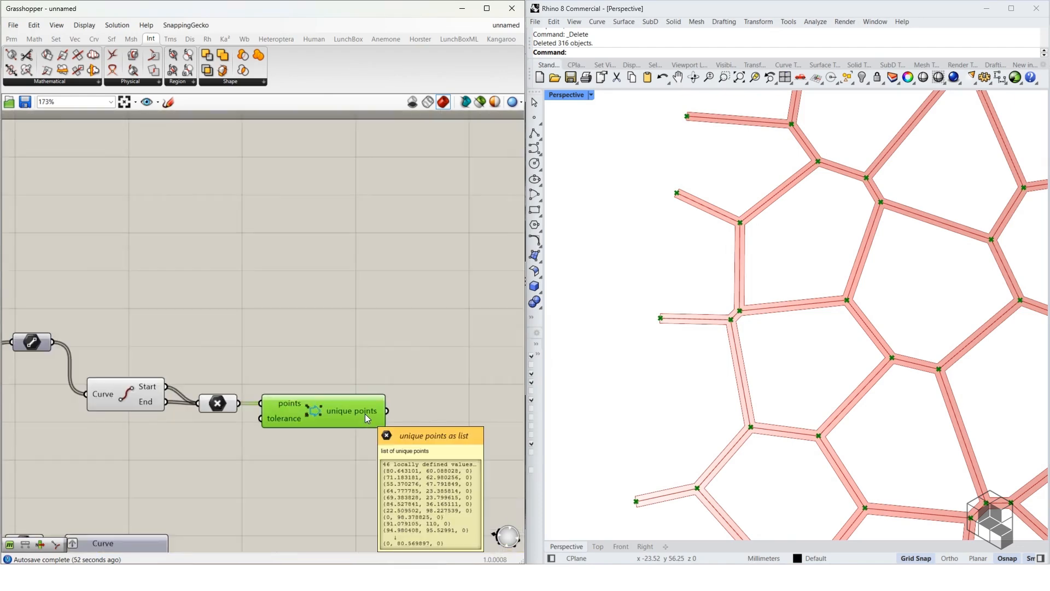
pyautogui.moveTo(214, 400)
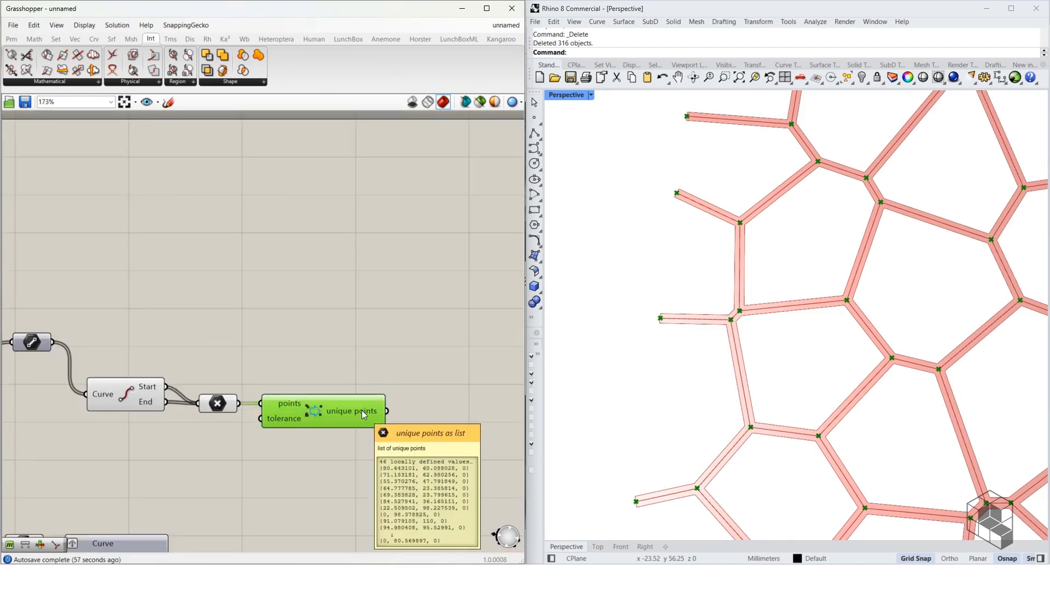
# Add a Member Index component, connecting the Point parameter to Set and the unique points to Member.
pyautogui.doubleClick(414, 385)
pyautogui.write('mem')
pyautogui.press('Return')
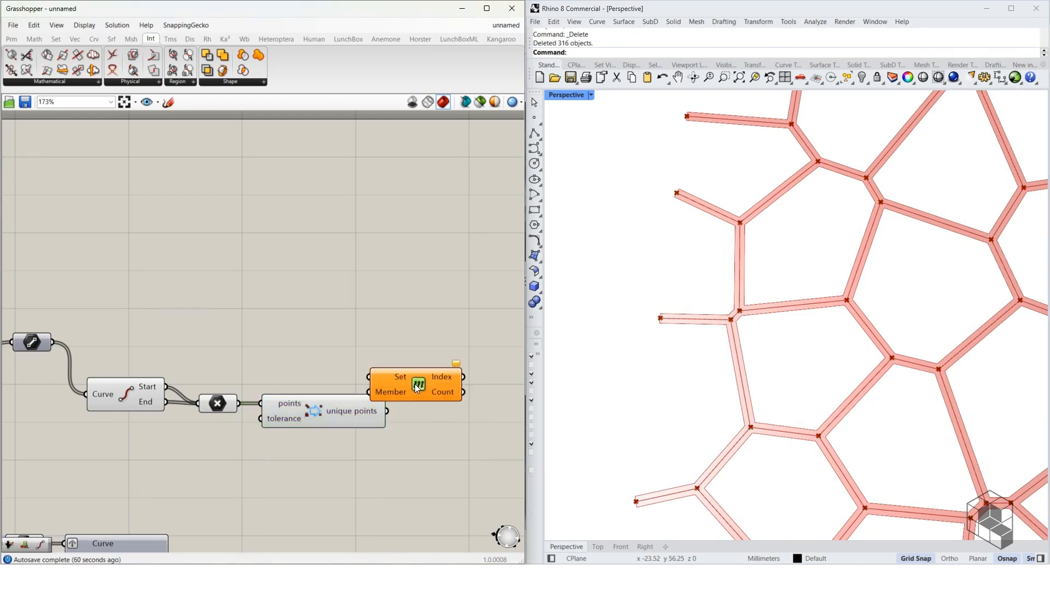
pyautogui.moveTo(416, 384); pyautogui.dragTo(447, 359)
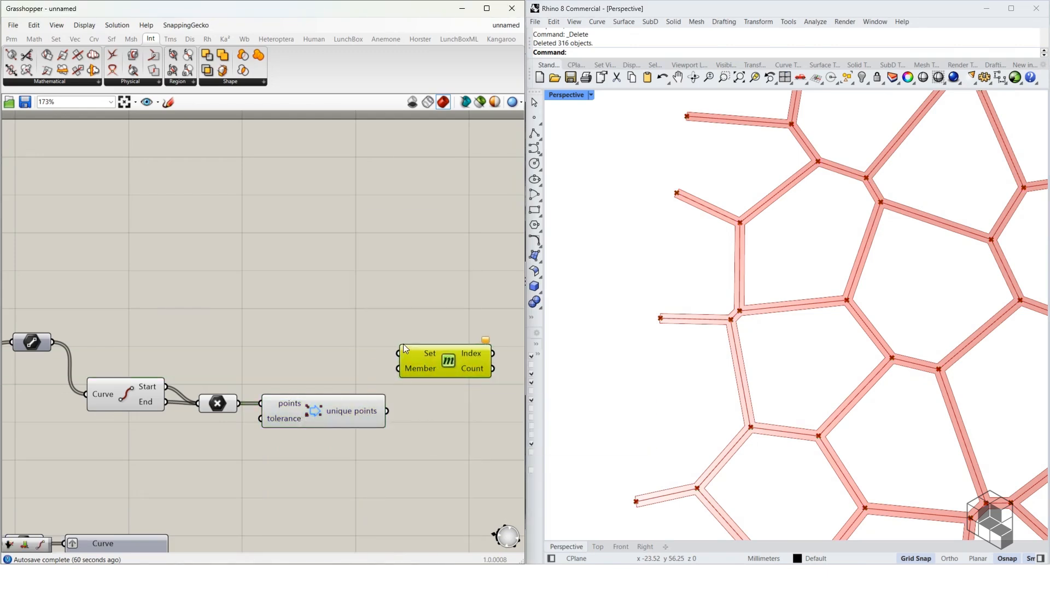
pyautogui.moveTo(223, 407)
pyautogui.mouseDown()
pyautogui.moveTo(224, 365)
pyautogui.moveTo(404, 349)
pyautogui.moveTo(448, 362)
pyautogui.moveTo(432, 371)
pyautogui.mouseUp()
pyautogui.click(373, 408)
pyautogui.moveTo(456, 408); pyautogui.dragTo(261, 419, button='right')
pyautogui.moveTo(301, 390)
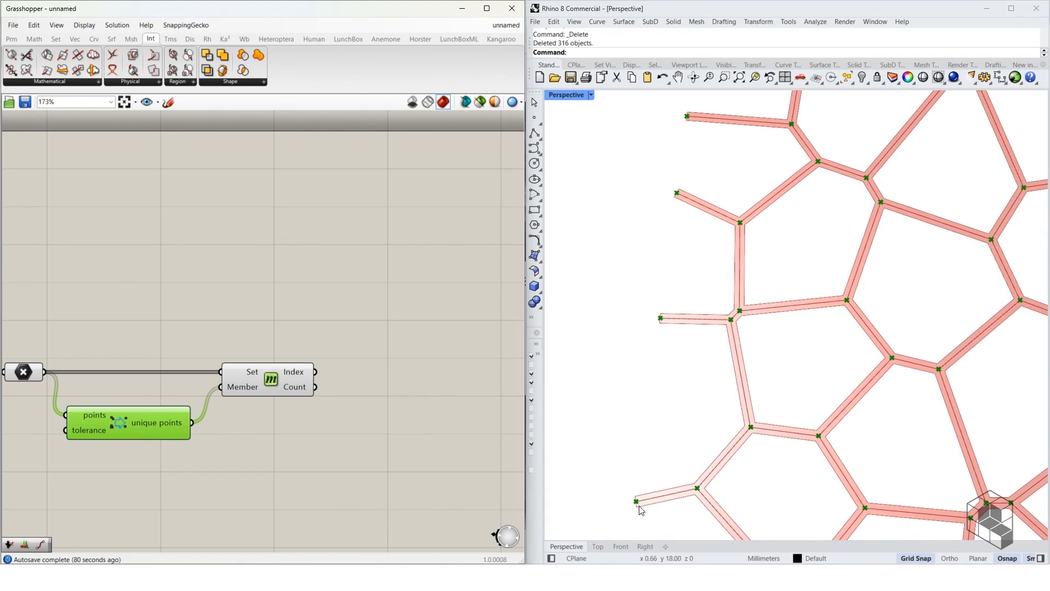
pyautogui.scroll(3, 703, 322)
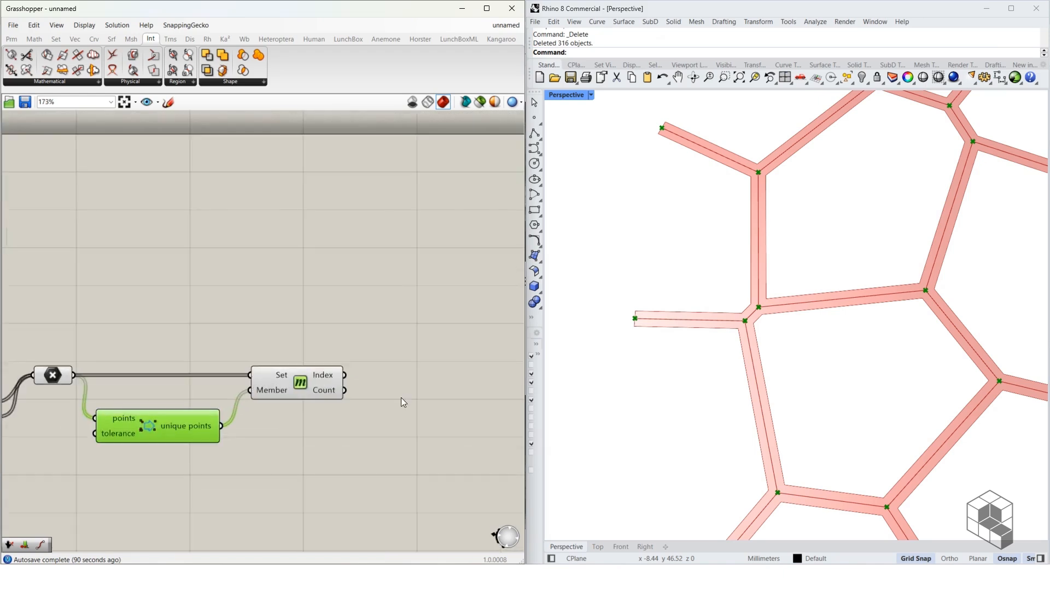
# Add a Smaller Than component and connect the Member Index Count output to its First Number input.
pyautogui.doubleClick(404, 390)
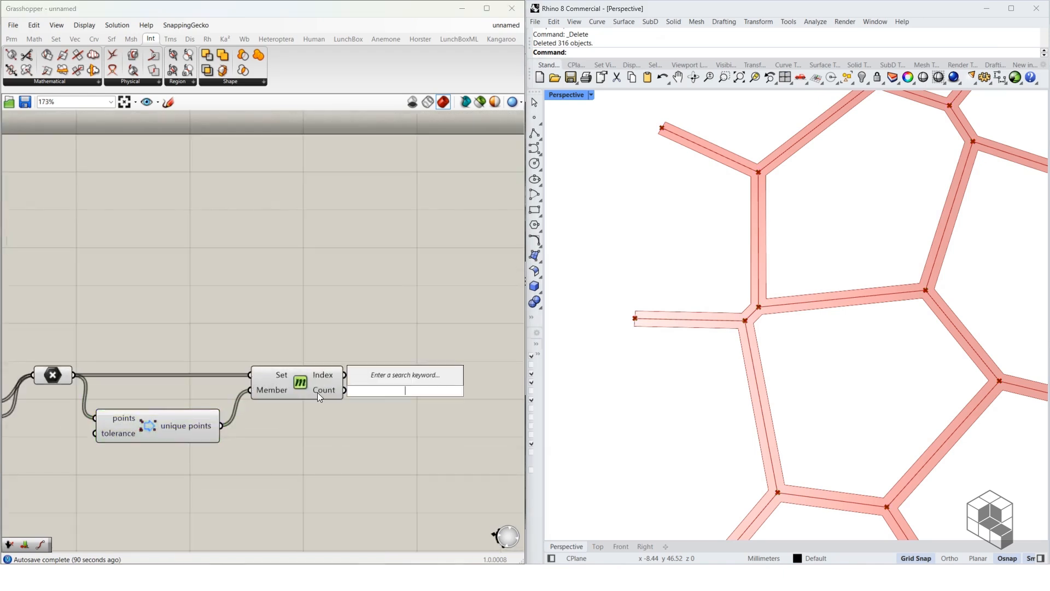
pyautogui.doubleClick(395, 400)
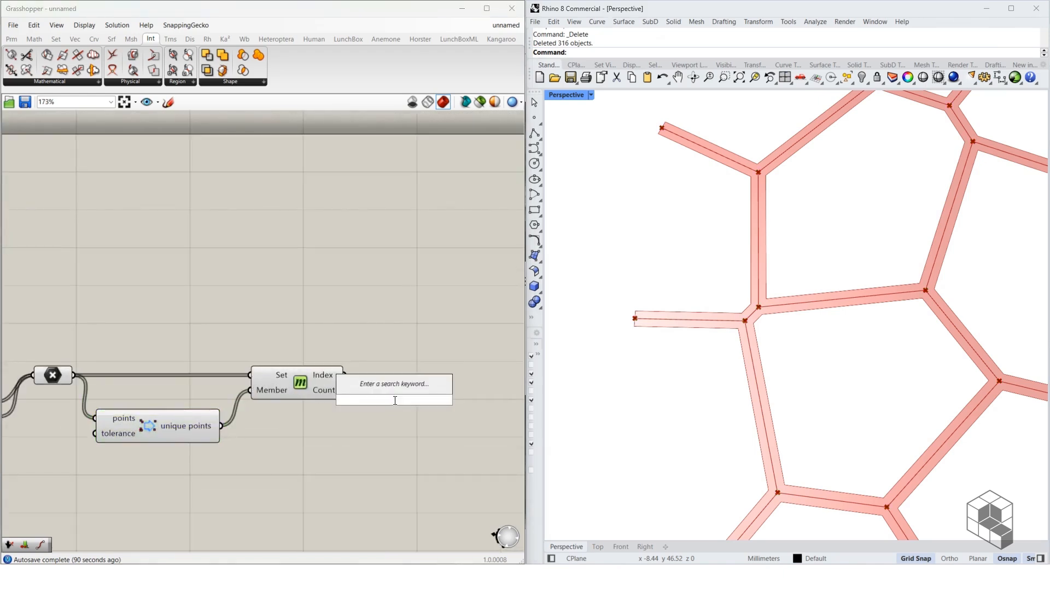
pyautogui.write('<')
pyautogui.press('Return')
pyautogui.moveTo(393, 399); pyautogui.dragTo(440, 400)
pyautogui.moveTo(345, 390); pyautogui.dragTo(365, 393)
# Add a number slider with value 2 and connect it to the Second Number input of Smaller Than.
pyautogui.doubleClick(311, 441)
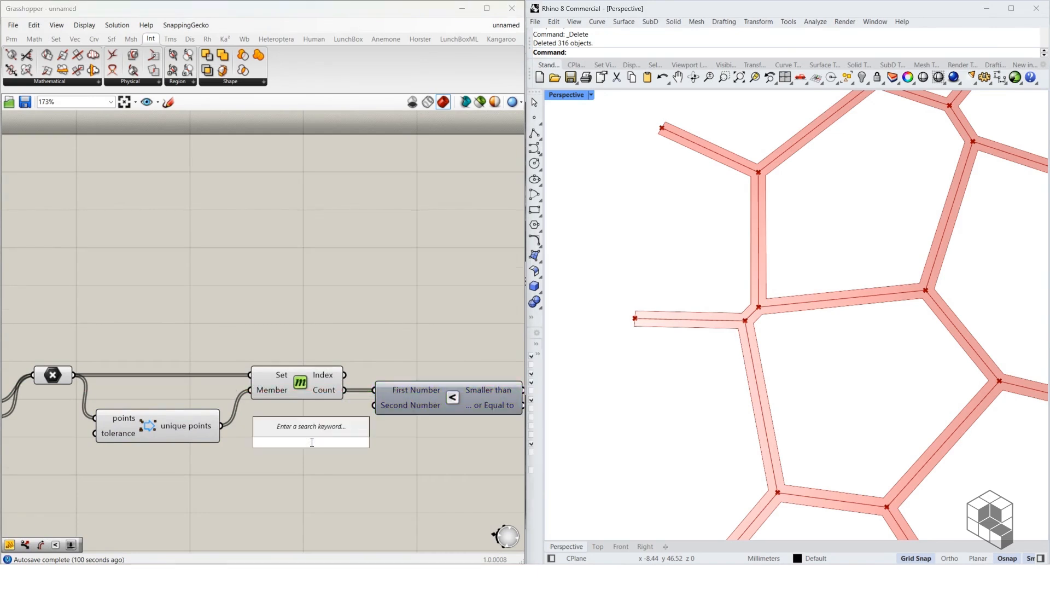
pyautogui.write('2')
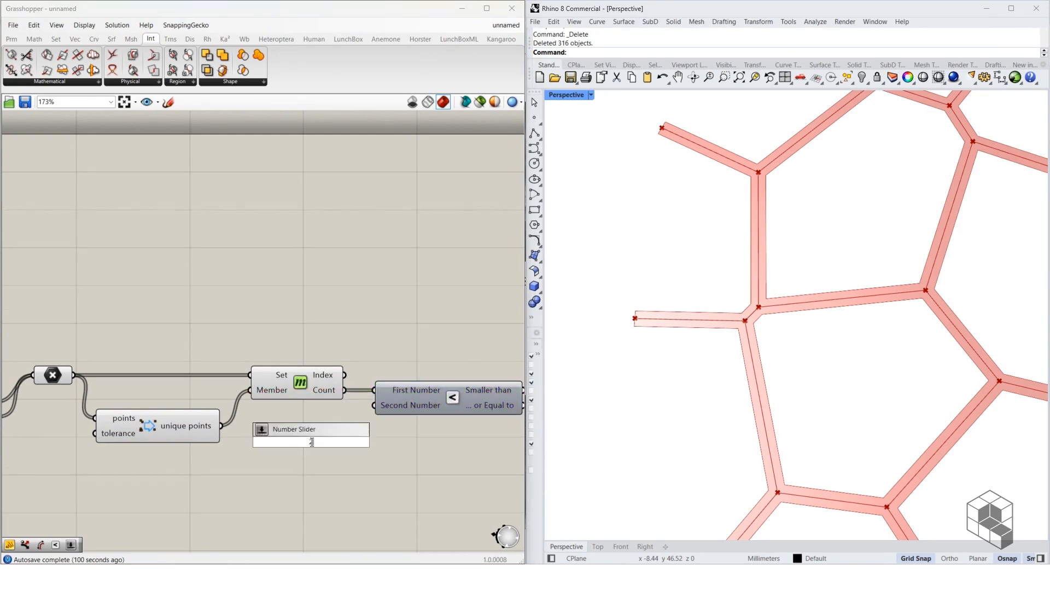
pyautogui.press('Return')
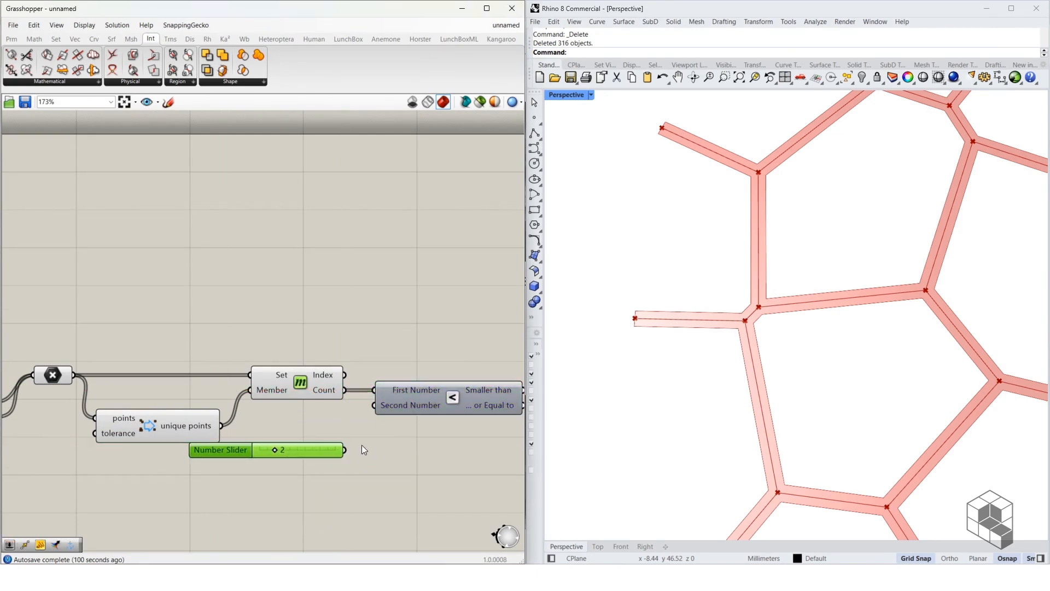
pyautogui.moveTo(382, 404); pyautogui.dragTo(193, 395, button='right')
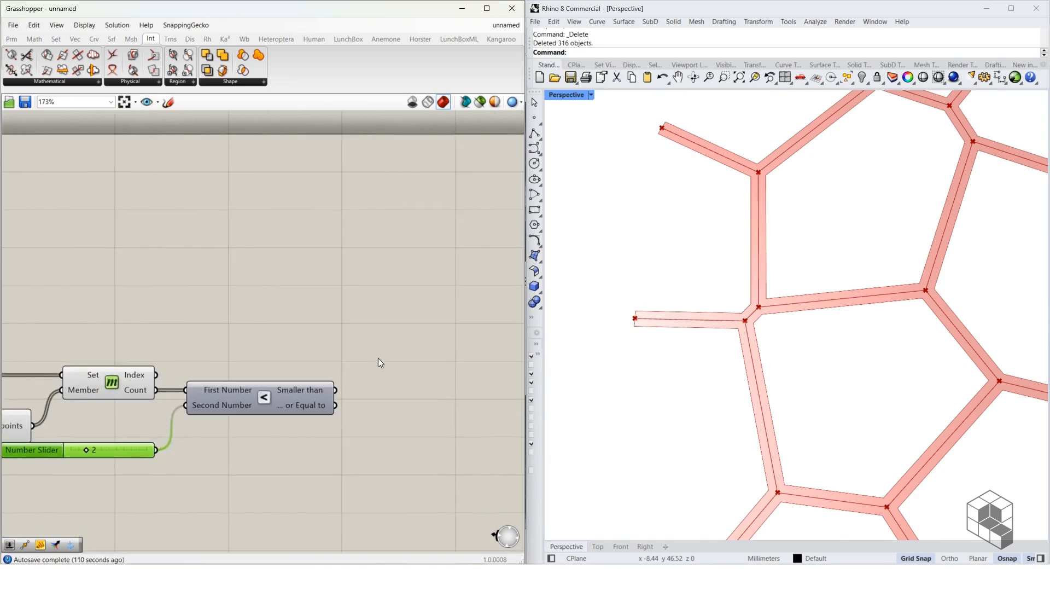
# Add a Dispatch component, connecting the unique points to List and the Smaller than output to Dispatch pattern.
pyautogui.doubleClick(407, 346)
pyautogui.write('disp')
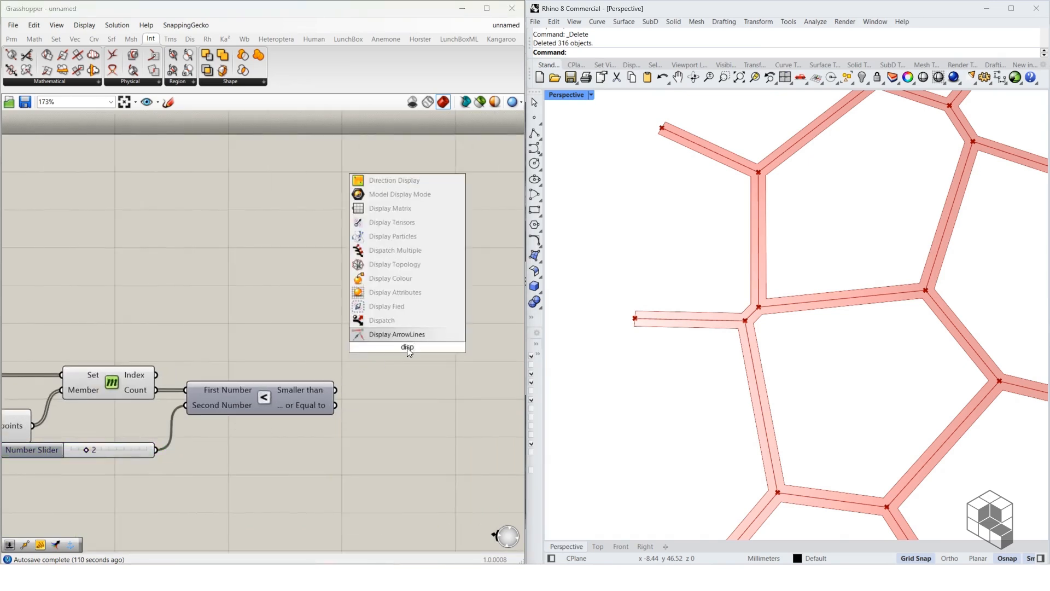
pyautogui.click(415, 324)
pyautogui.scroll(-6, 412, 350)
pyautogui.scroll(4, 252, 358)
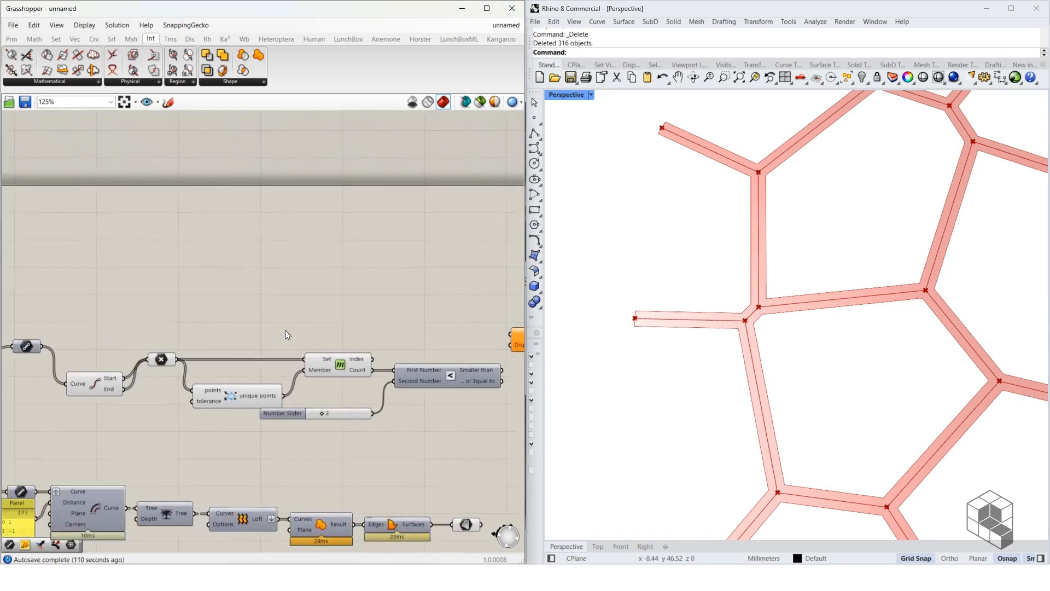
pyautogui.moveTo(285, 330); pyautogui.dragTo(108, 342, button='right')
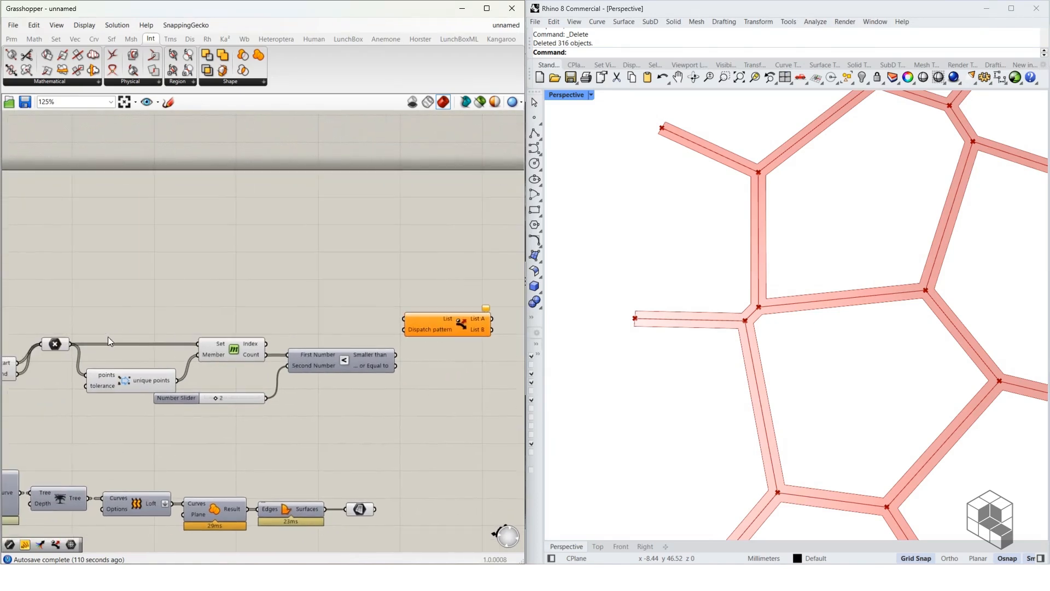
pyautogui.click(147, 379)
pyautogui.moveTo(177, 380); pyautogui.dragTo(459, 327)
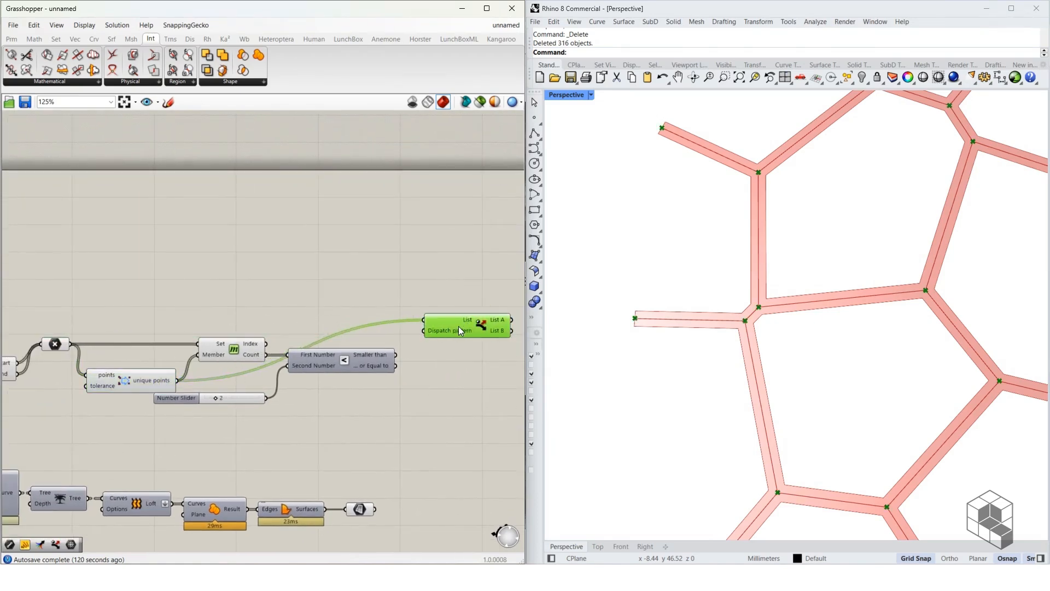
pyautogui.scroll(3, 458, 326)
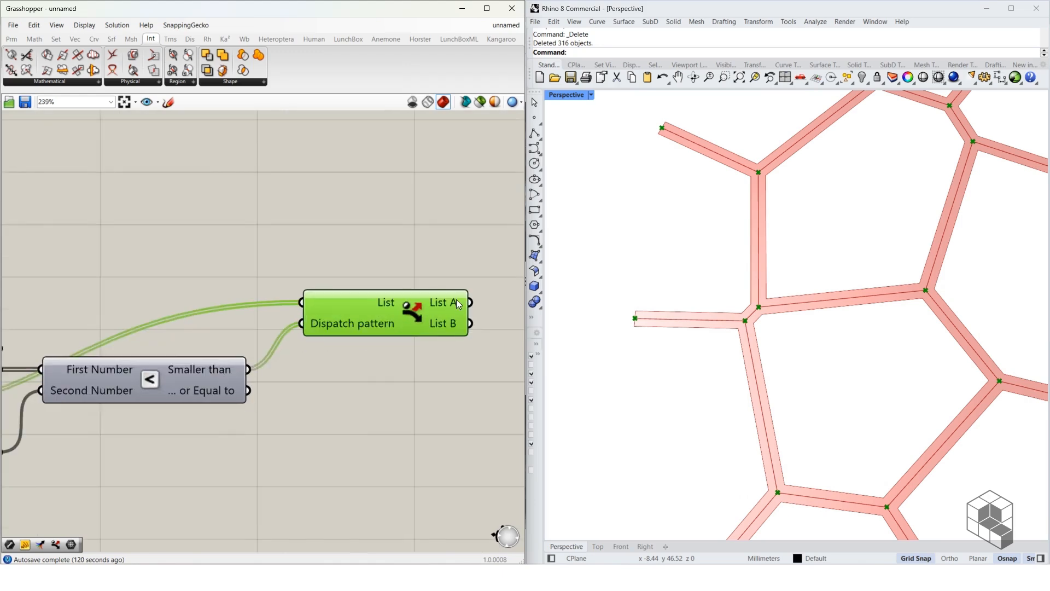
# Add a Point parameter, connect Dispatch List A to it, and inspect the selected points in the viewport.
pyautogui.moveTo(448, 304); pyautogui.dragTo(247, 293, button='right')
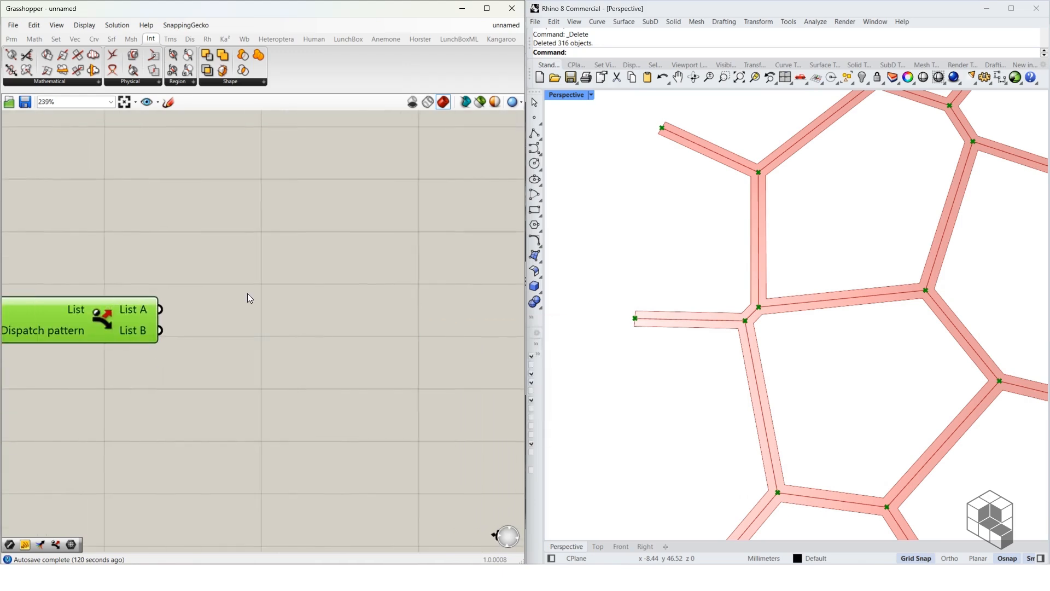
pyautogui.doubleClick(247, 293)
pyautogui.write('pt')
pyautogui.press('Return')
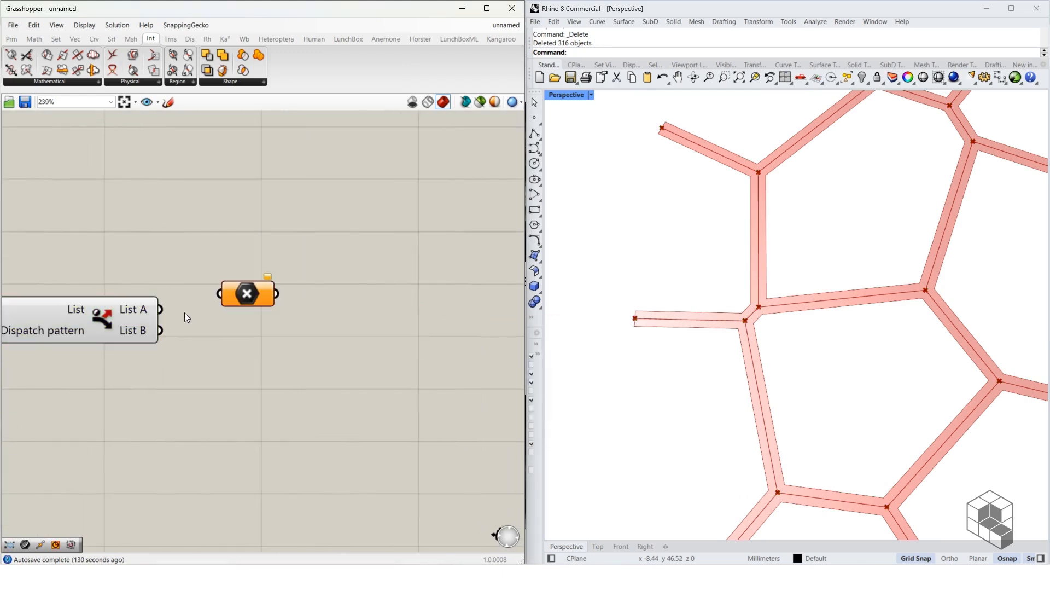
pyautogui.moveTo(160, 310); pyautogui.dragTo(256, 285)
pyautogui.scroll(-6, 850, 444)
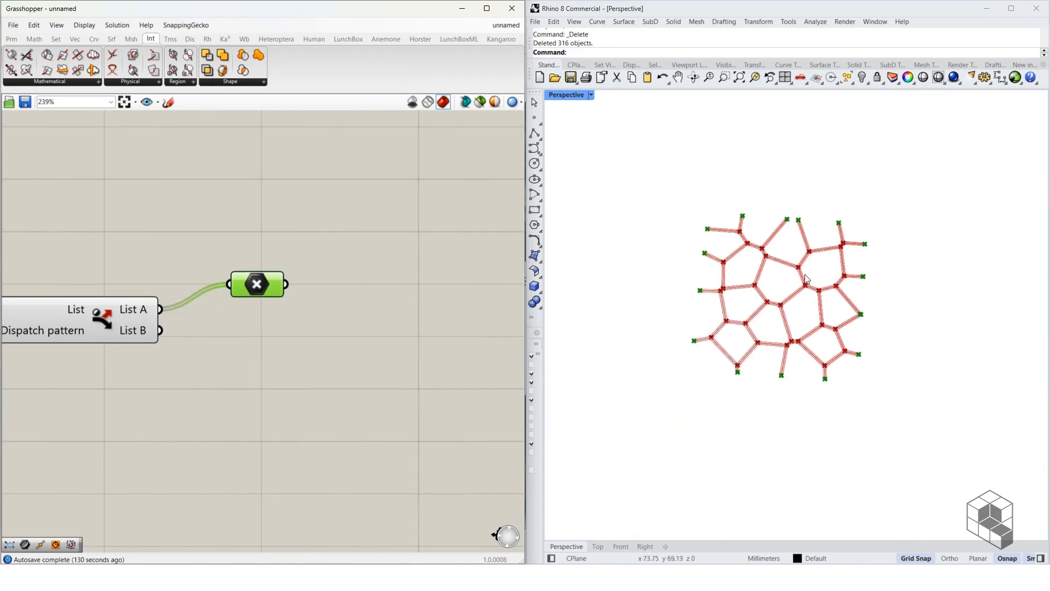
pyautogui.scroll(2, 849, 444)
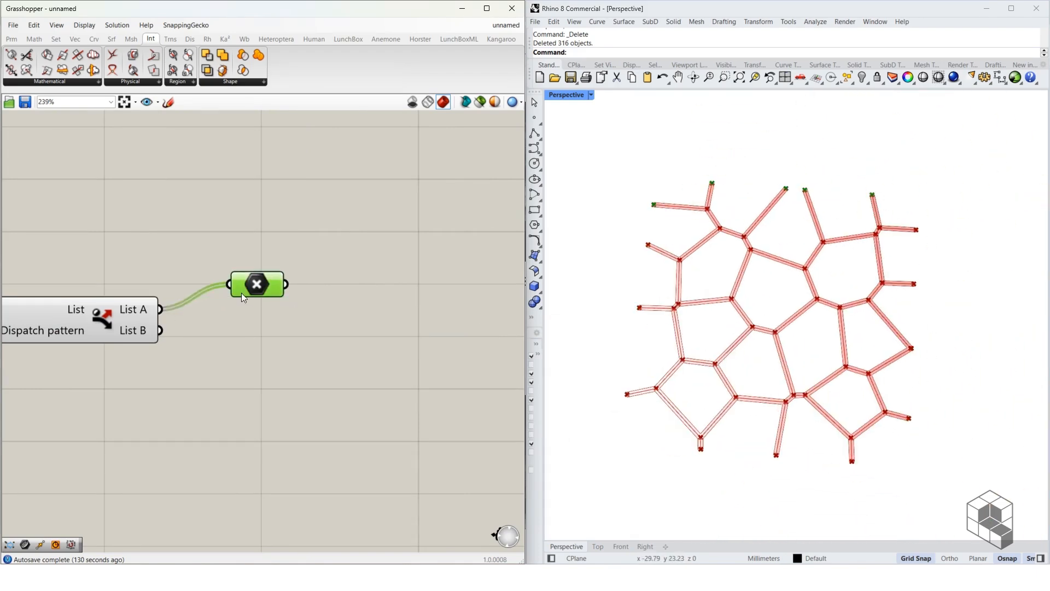
# Duplicate the Point parameter below, connect Dispatch List B to the copy, and check its points.
pyautogui.scroll(2, 275, 285)
pyautogui.scroll(3, 749, 288)
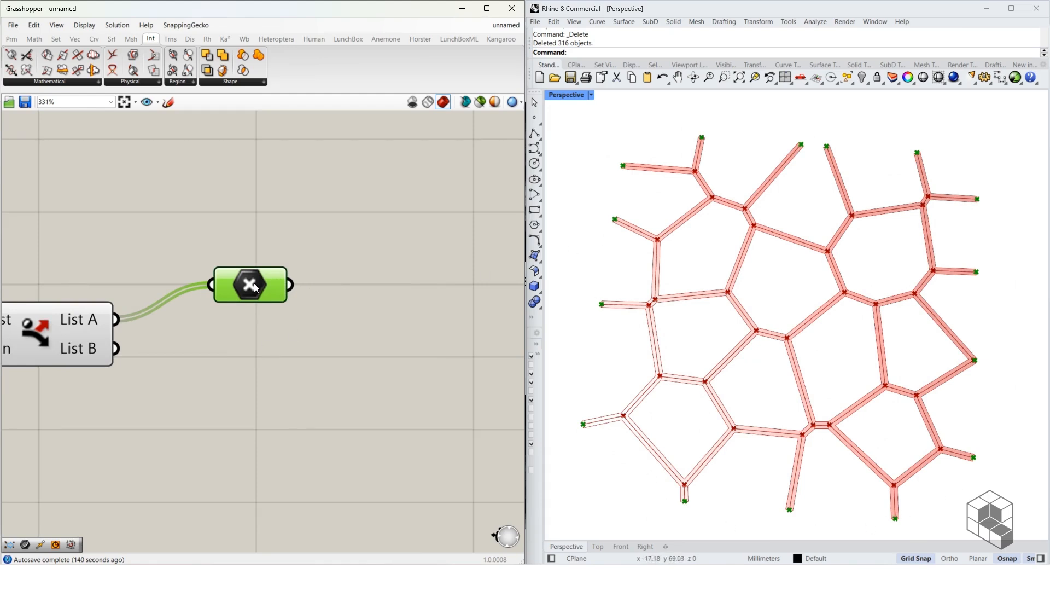
pyautogui.keyDown('alt'); pyautogui.moveTo(254, 283); pyautogui.dragTo(226, 439); pyautogui.keyUp('alt')
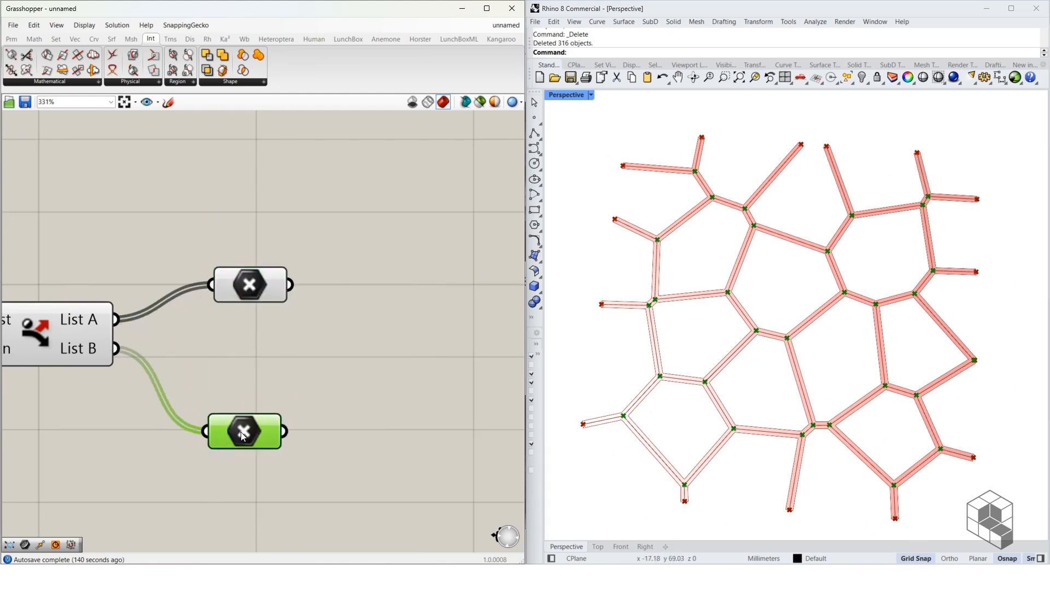
pyautogui.moveTo(246, 427)
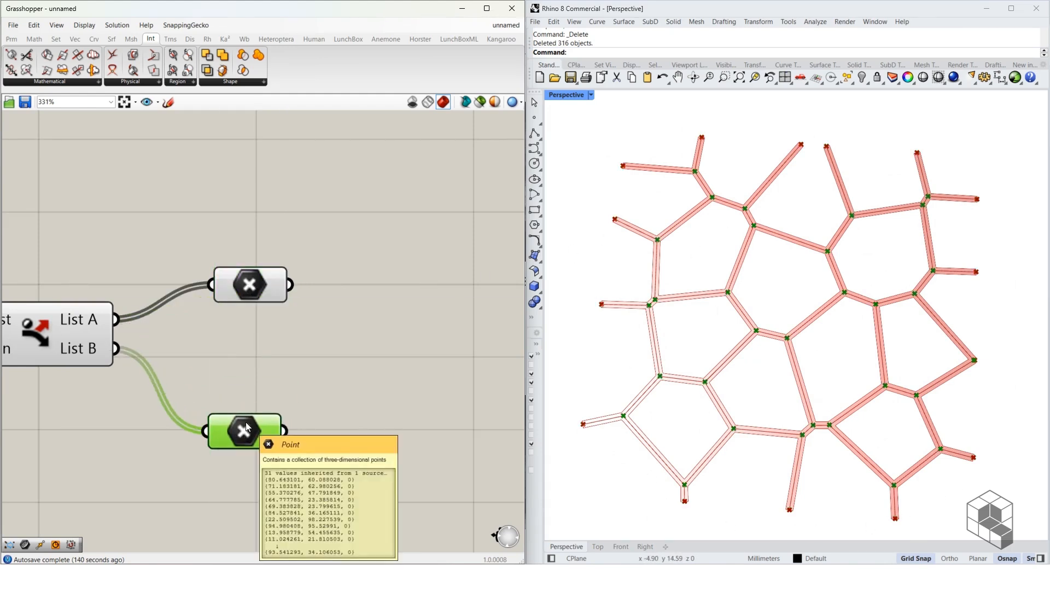
# Rename the Point parameter fed by Dispatch List A to "Corner Points".
pyautogui.rightClick(255, 285)
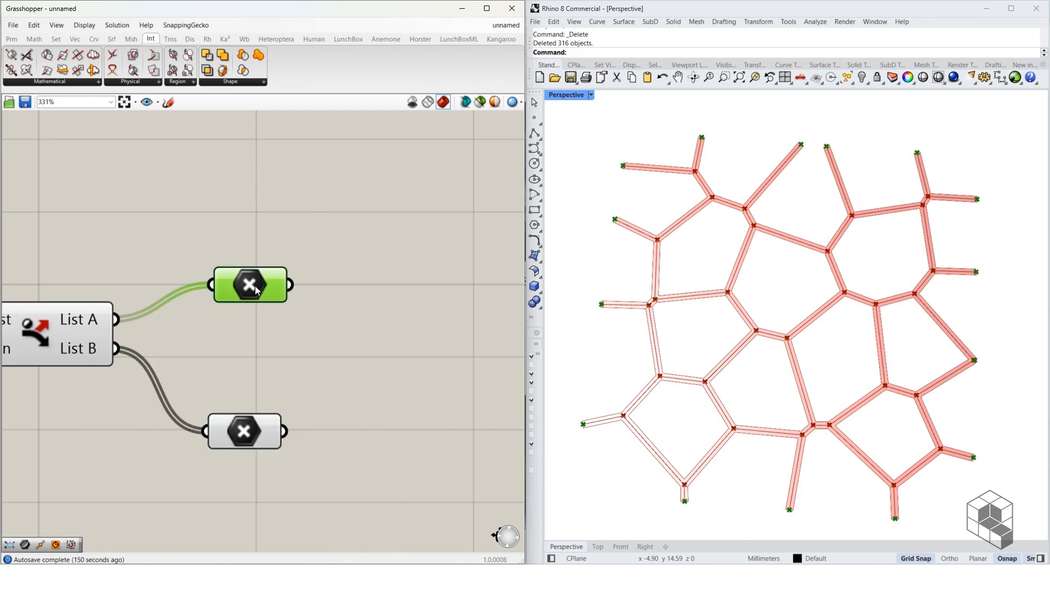
pyautogui.write('Corner Pioint')
pyautogui.press('BackSpace')
pyautogui.press('BackSpace')
pyautogui.press('BackSpace')
pyautogui.press('BackSpace')
pyautogui.press('BackSpace')
pyautogui.write('oints')
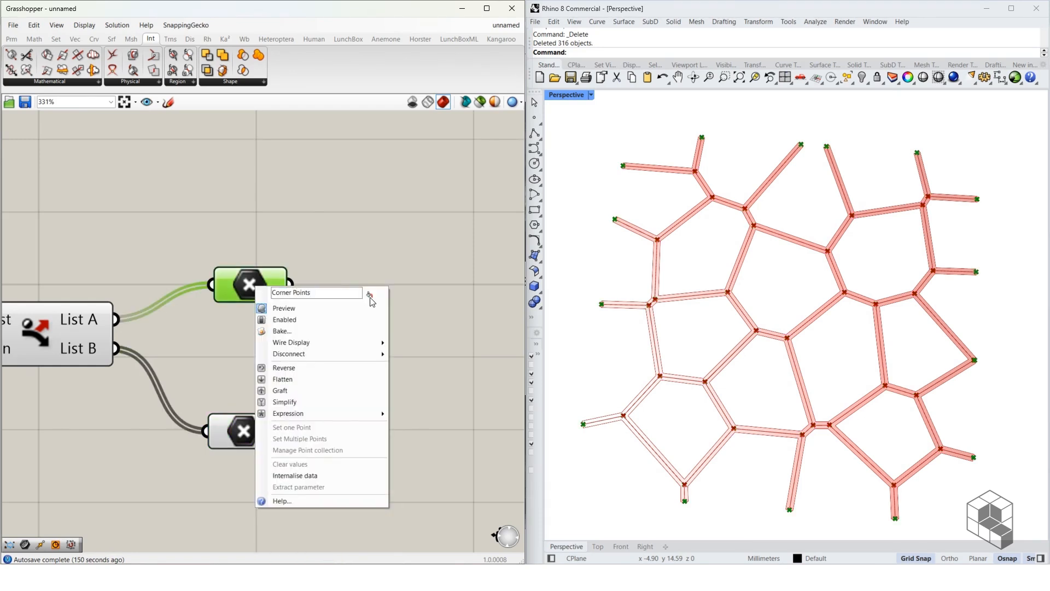
pyautogui.press('Return')
# Rename the Point parameter fed by Dispatch List B to "Central Points".
pyautogui.rightClick(243, 432)
pyautogui.write('Central Points')
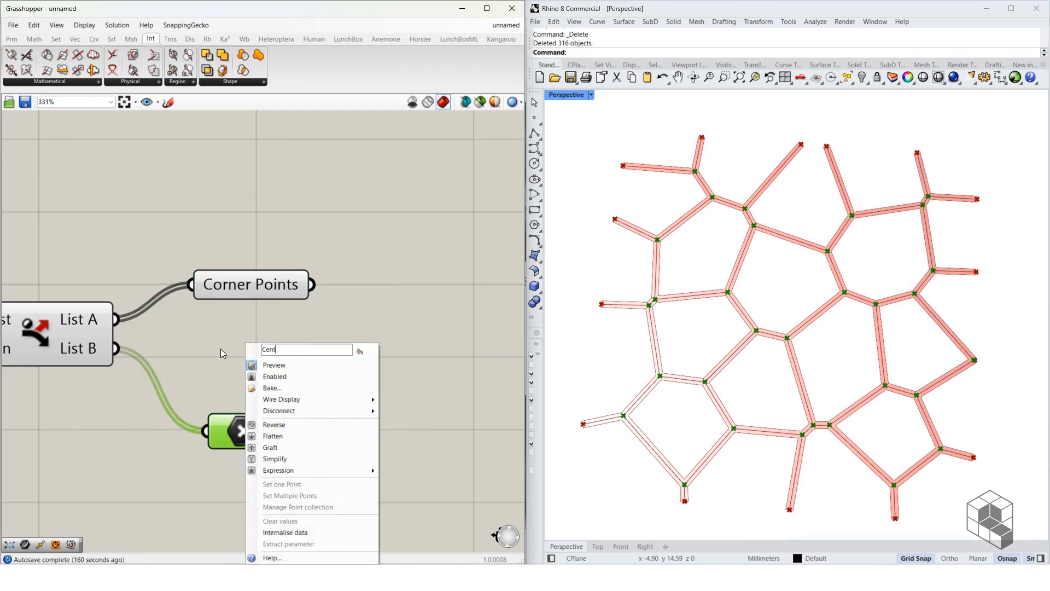
pyautogui.click(318, 300)
# Put the Corner Points parameter in its own group and colour the group cyan.
pyautogui.scroll(-5, 319, 300)
pyautogui.click(294, 294)
pyautogui.middleClick(293, 295)
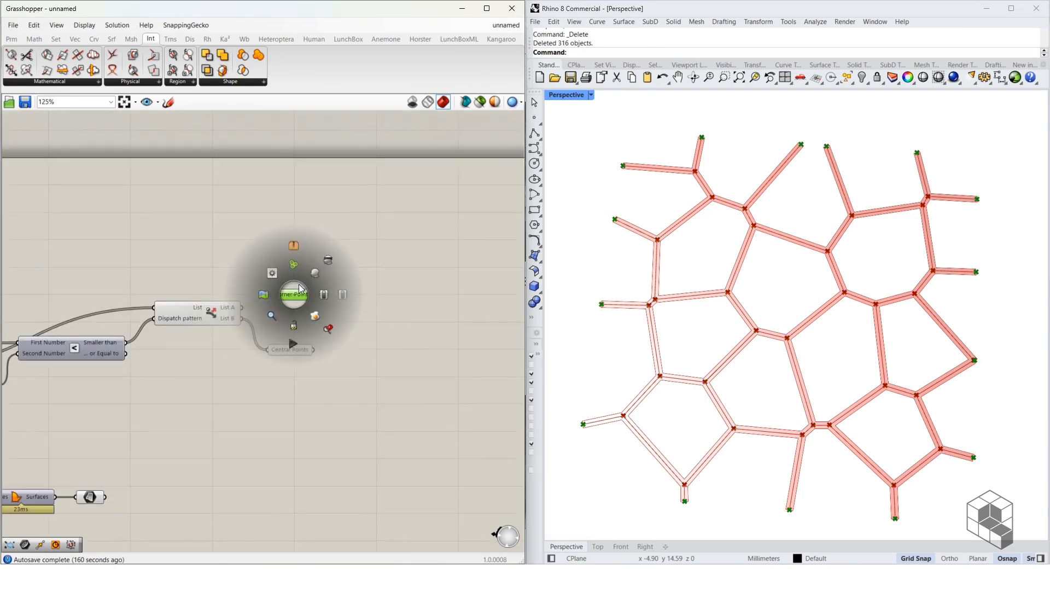
pyautogui.click(269, 273)
pyautogui.scroll(3, 313, 284)
pyautogui.rightClick(310, 286)
pyautogui.moveTo(350, 394)
# Put the Central Points parameter in its own group and colour that group cyan.
pyautogui.rightClick(276, 410)
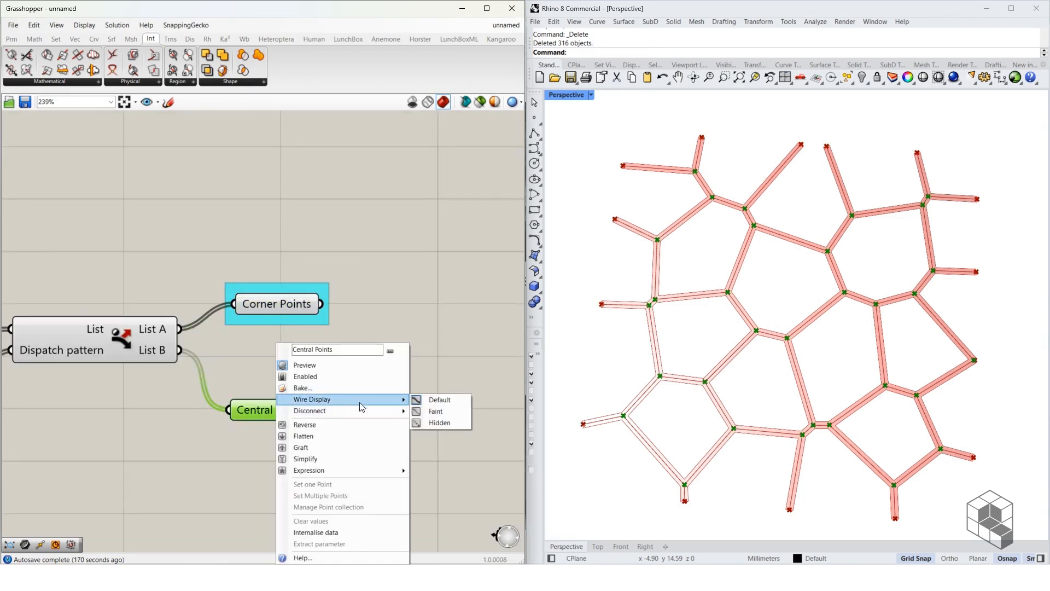
pyautogui.middleClick(305, 406)
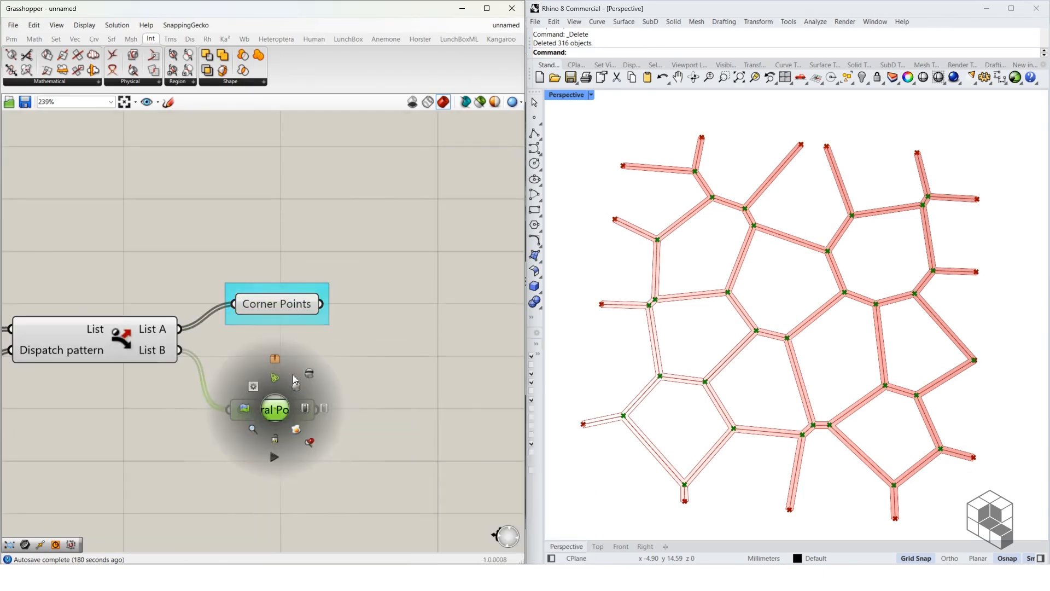
pyautogui.click(276, 377)
pyautogui.rightClick(310, 395)
pyautogui.moveTo(388, 507)
pyautogui.click(519, 487)
pyautogui.click(220, 338)
# Group the parameter fed by the Surfaces output, colour the group cyan, and move it beneath the two point parameters.
pyautogui.scroll(-6, 220, 338)
pyautogui.scroll(7, 105, 454)
pyautogui.middleClick(117, 446)
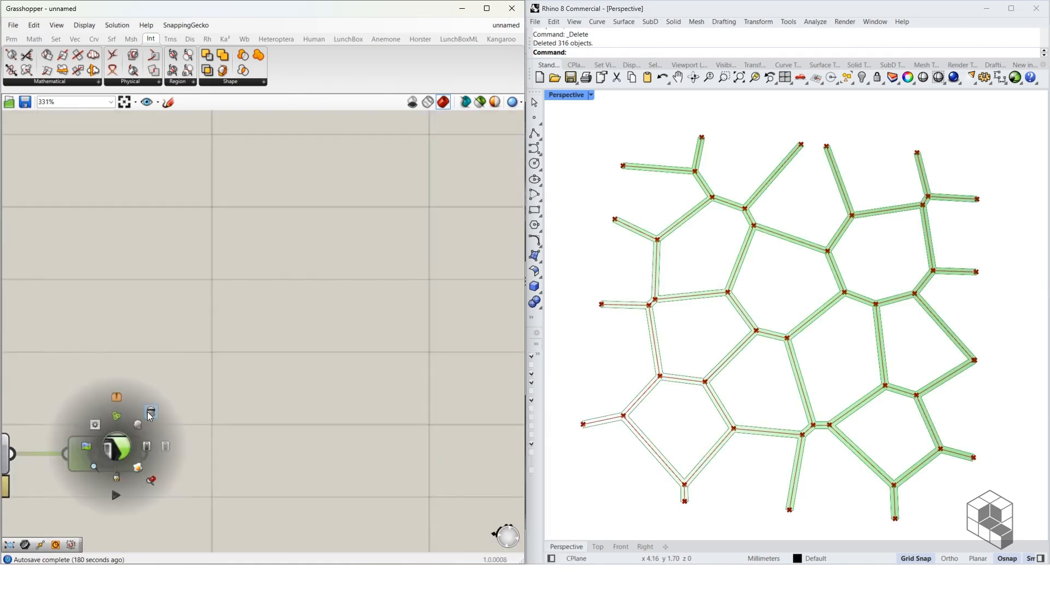
pyautogui.click(117, 416)
pyautogui.rightClick(146, 430)
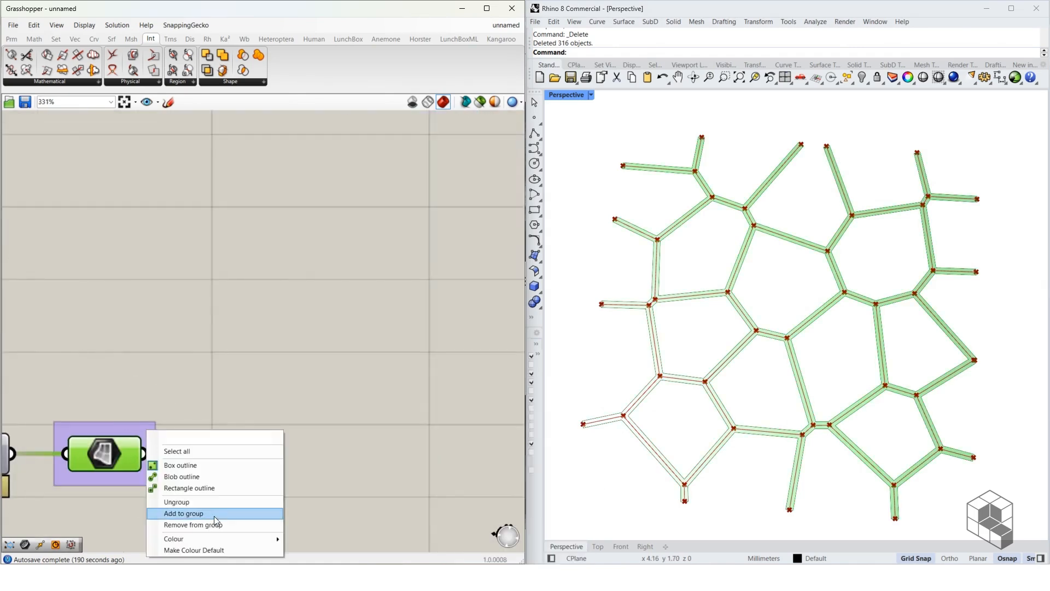
pyautogui.moveTo(222, 539)
pyautogui.click(355, 514)
pyautogui.click(382, 324)
pyautogui.scroll(-6, 205, 371)
pyautogui.moveTo(174, 399); pyautogui.dragTo(348, 399)
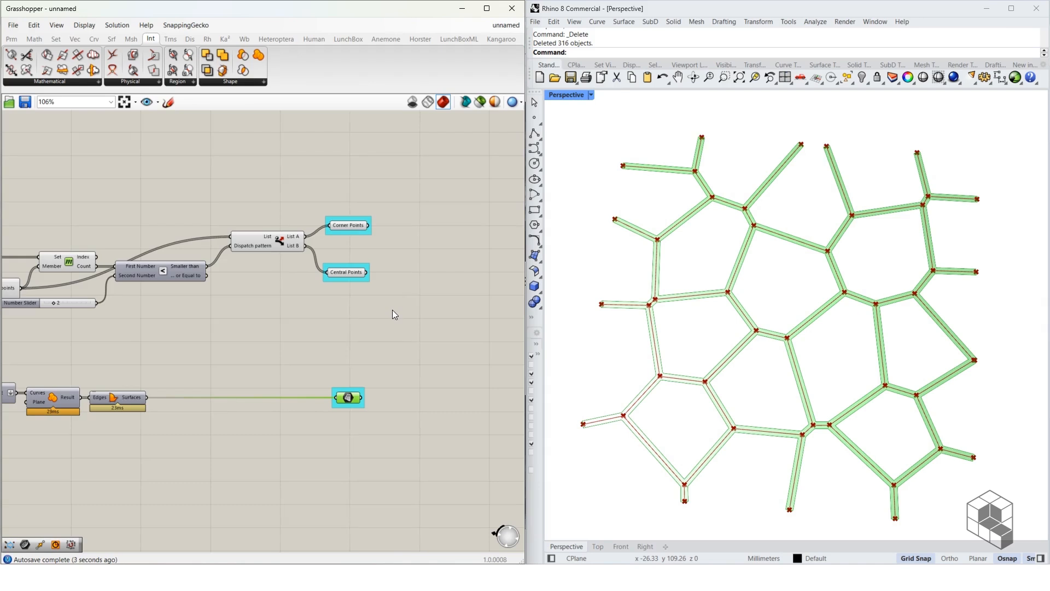
# Duplicate the Central Points and surface parameters with their groups, and connect each original's output to its copy.
pyautogui.scroll(5, 652, 309)
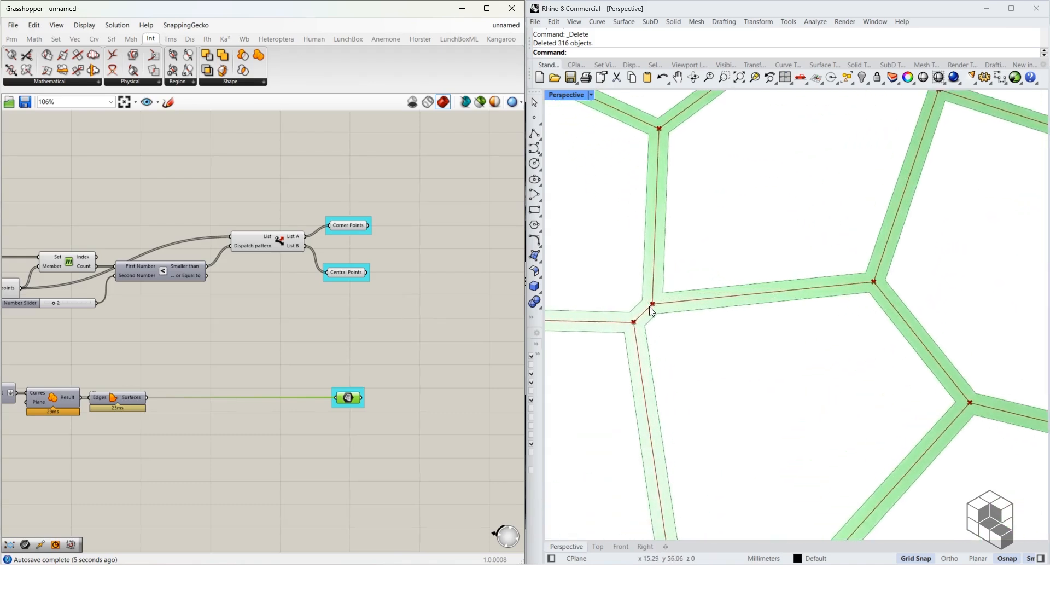
pyautogui.scroll(1, 653, 309)
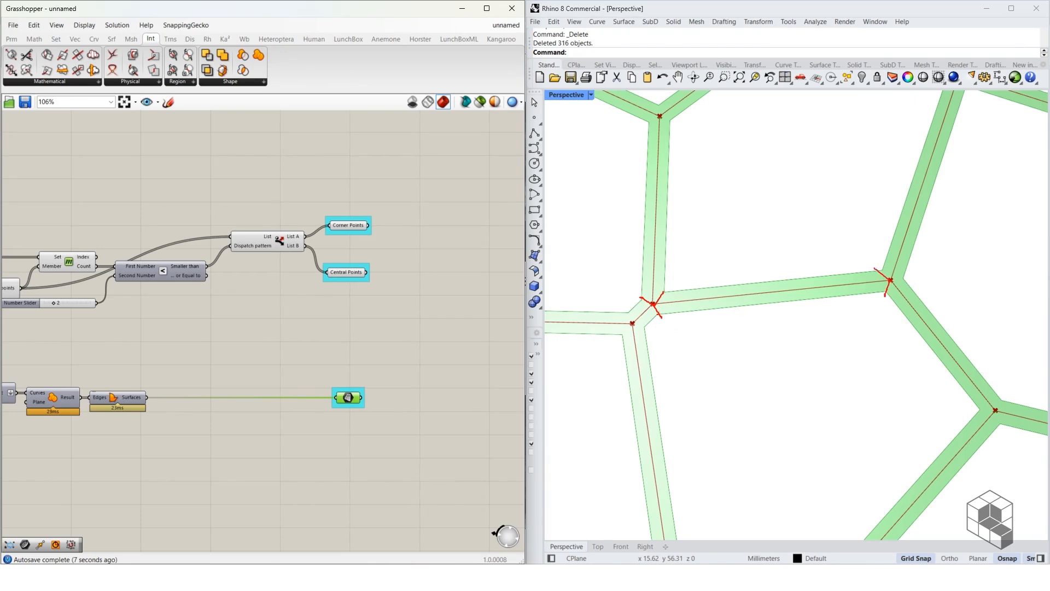
pyautogui.moveTo(663, 316)
pyautogui.mouseDown()
pyautogui.moveTo(846, 298)
pyautogui.moveTo(695, 292)
pyautogui.moveTo(804, 288)
pyautogui.moveTo(872, 266)
pyautogui.moveTo(675, 287)
pyautogui.mouseUp()
pyautogui.press('Escape')
pyautogui.click(343, 274)
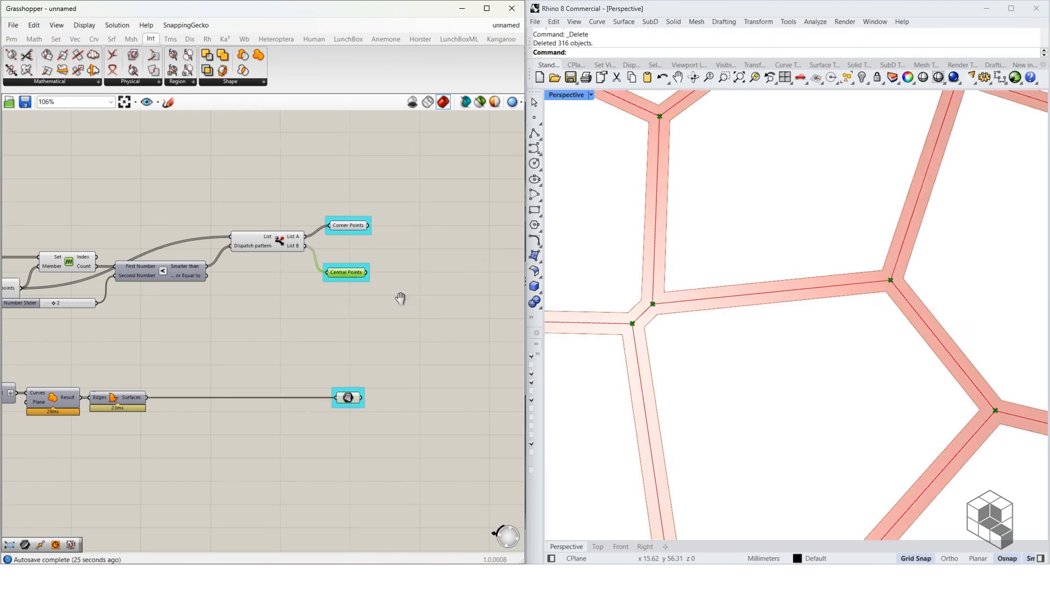
pyautogui.moveTo(401, 299); pyautogui.dragTo(311, 314, button='right')
pyautogui.click(260, 413)
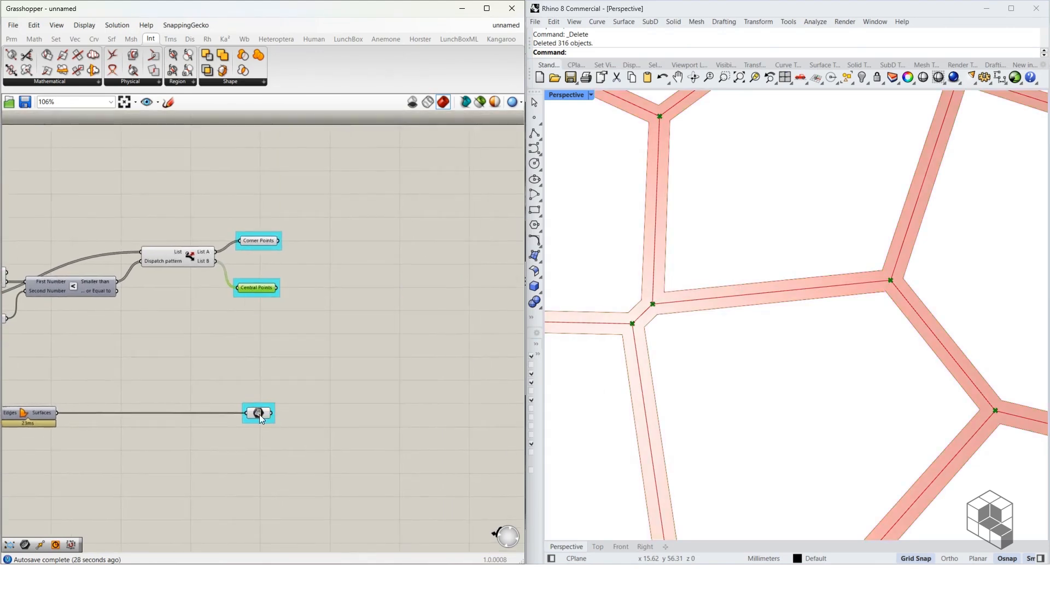
pyautogui.moveTo(332, 273); pyautogui.dragTo(232, 464)
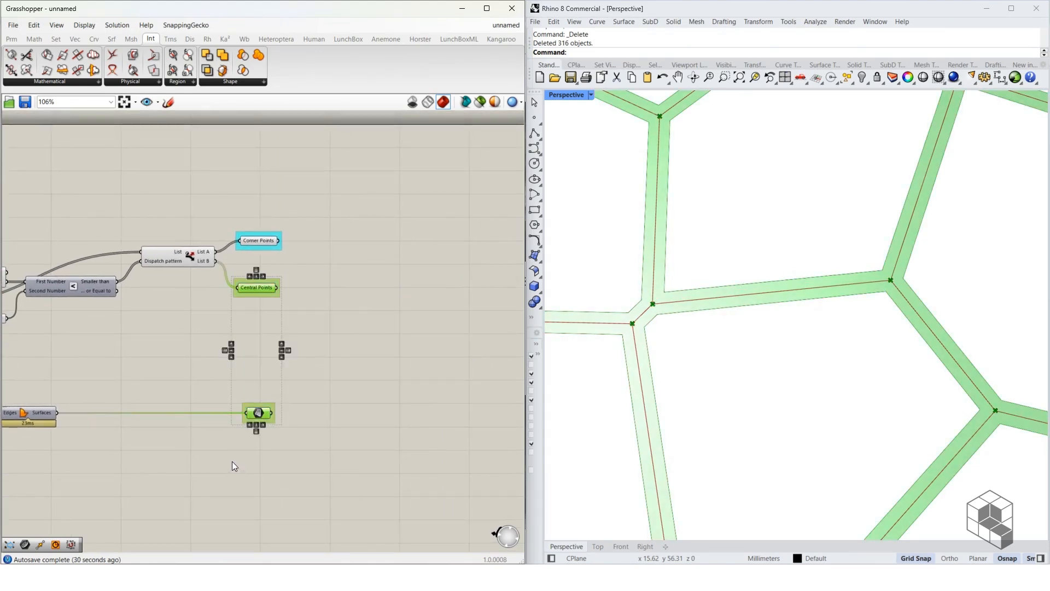
pyautogui.keyDown('alt'); pyautogui.moveTo(257, 289); pyautogui.dragTo(355, 287); pyautogui.keyUp('alt')
pyautogui.moveTo(277, 287); pyautogui.dragTo(372, 287)
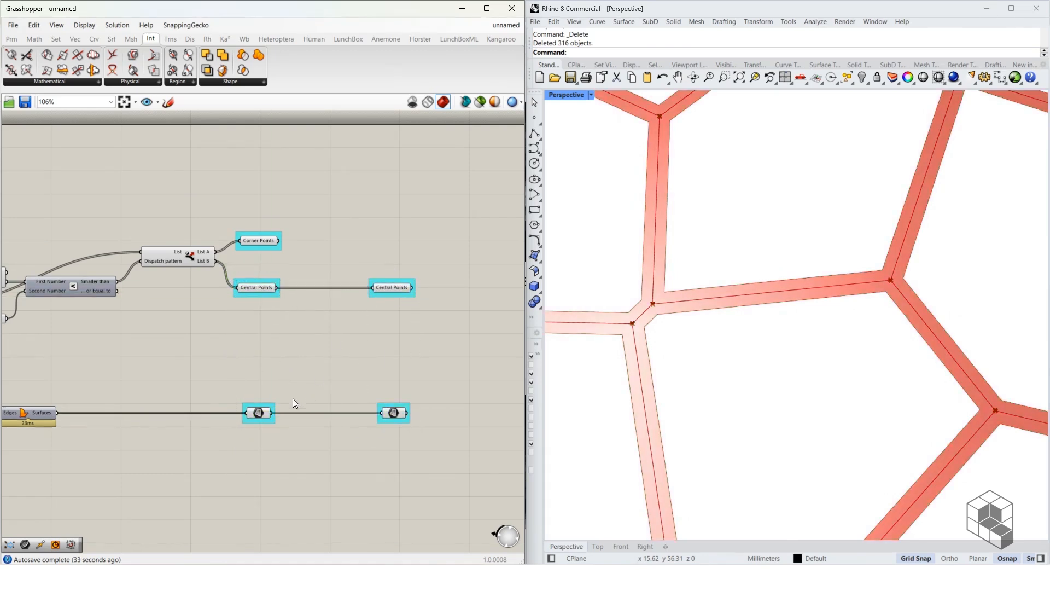
pyautogui.moveTo(375, 414); pyautogui.dragTo(383, 414)
# Change the colour of the groups around the copied surface and Central Points parameters to magenta.
pyautogui.rightClick(389, 405)
pyautogui.moveTo(454, 511)
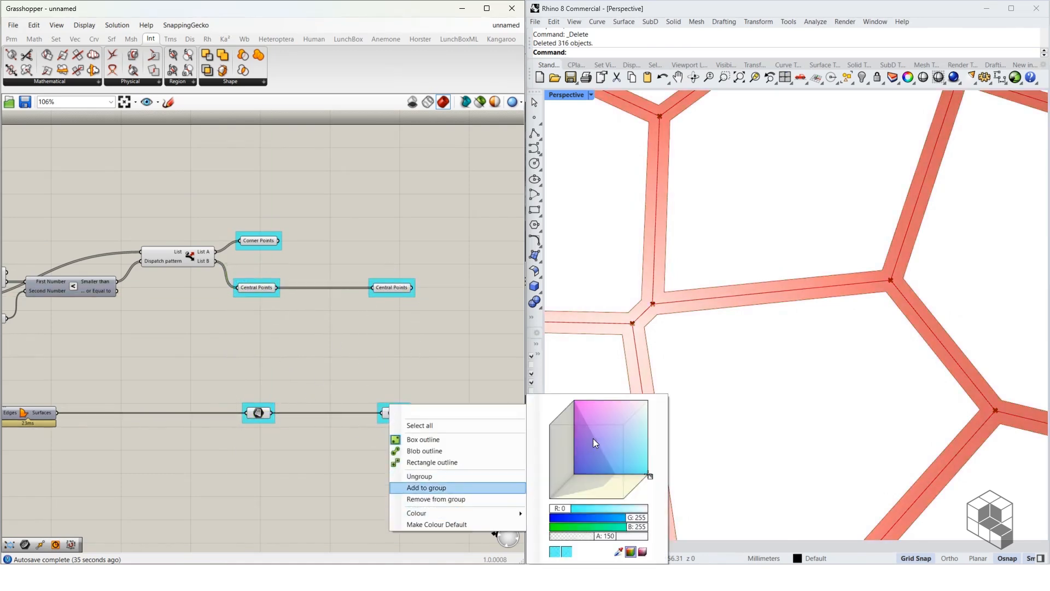
pyautogui.click(593, 438)
pyautogui.click(439, 348)
pyautogui.rightClick(393, 293)
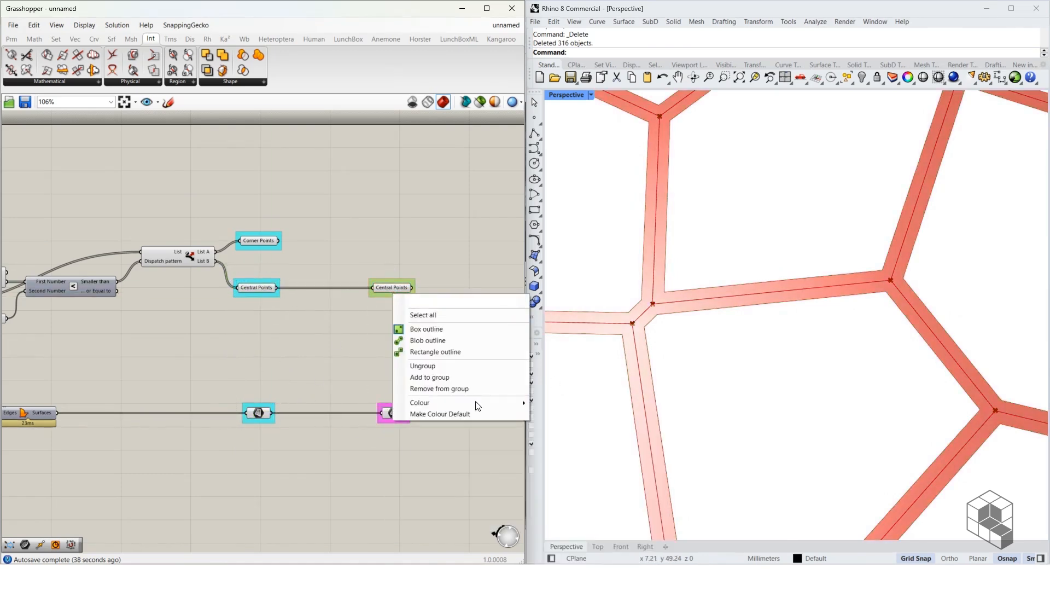
pyautogui.moveTo(516, 406)
pyautogui.click(593, 434)
pyautogui.click(488, 279)
# Add a Deconstruct Brep component and connect the copied surface parameter to its Brep input.
pyautogui.moveTo(474, 321); pyautogui.dragTo(241, 339, button='right')
pyautogui.scroll(3, 253, 276)
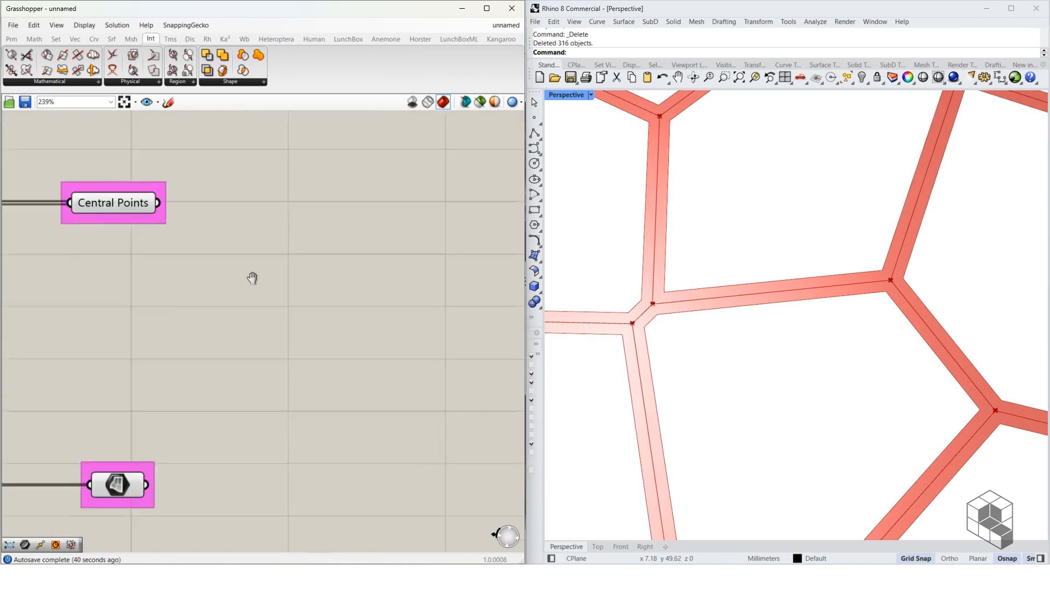
pyautogui.scroll(-1, 259, 281)
pyautogui.doubleClick(320, 271)
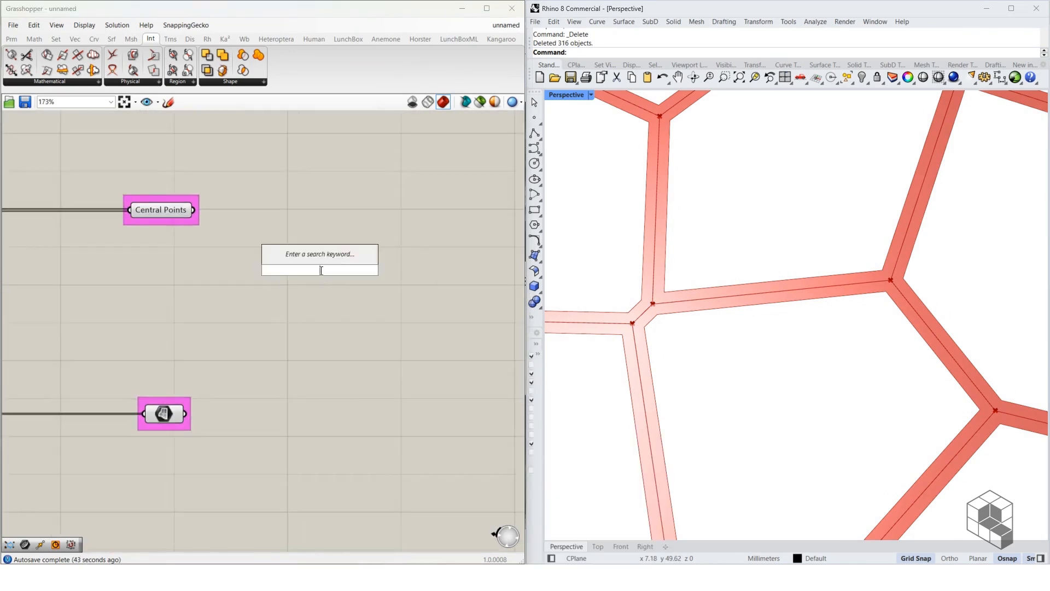
pyautogui.write('decons')
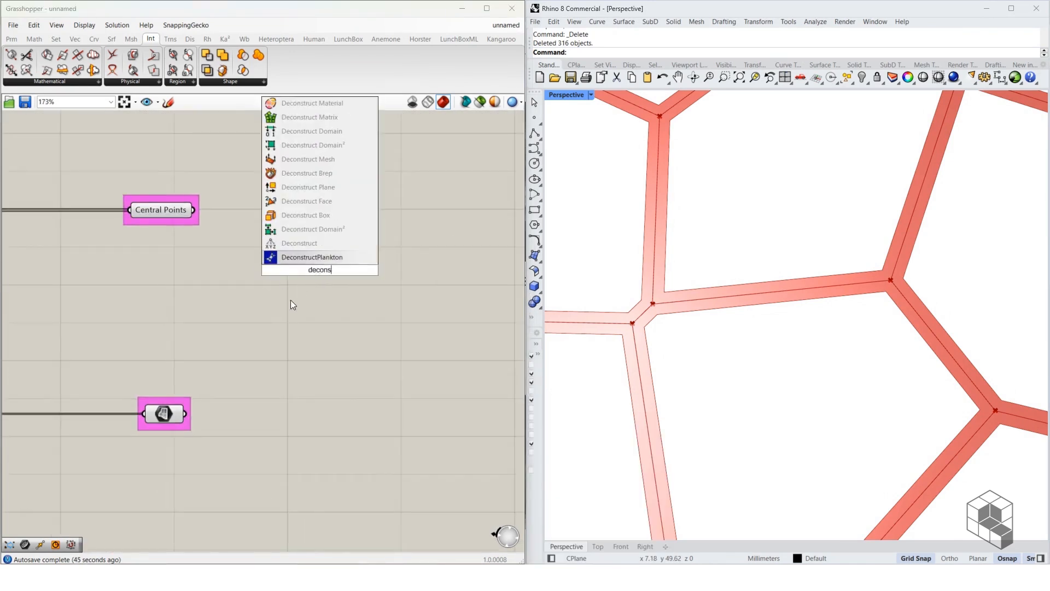
pyautogui.click(306, 173)
pyautogui.moveTo(185, 414); pyautogui.dragTo(275, 307)
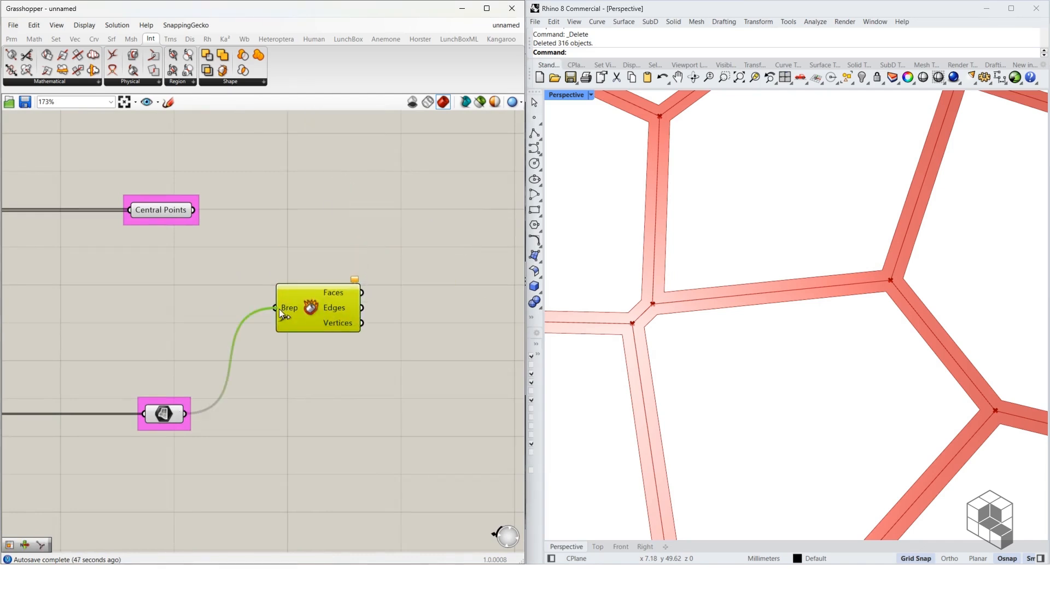
pyautogui.moveTo(343, 326)
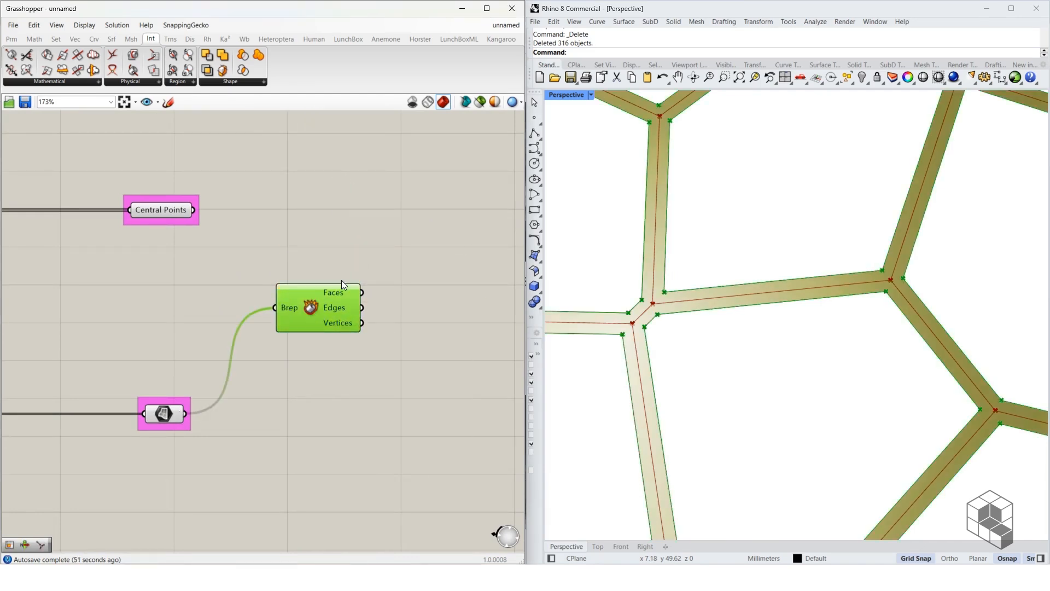
# Add a Point parameter above Deconstruct Brep and connect the copied Central Points parameter to it.
pyautogui.moveTo(307, 226); pyautogui.dragTo(241, 272, button='right')
pyautogui.doubleClick(252, 260)
pyautogui.write('poi')
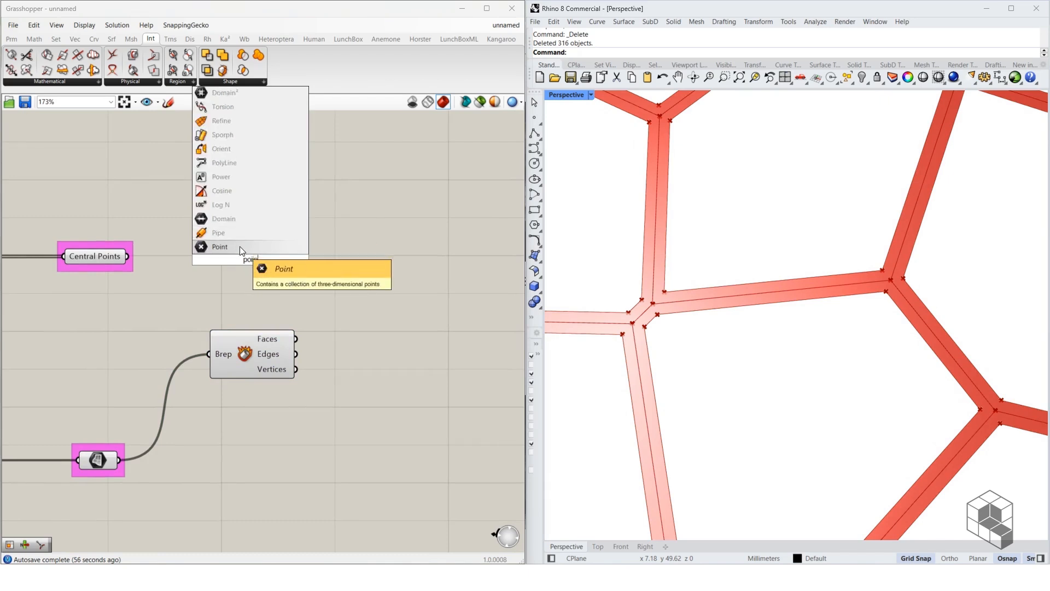
pyautogui.click(232, 272)
pyautogui.moveTo(127, 256); pyautogui.dragTo(270, 311)
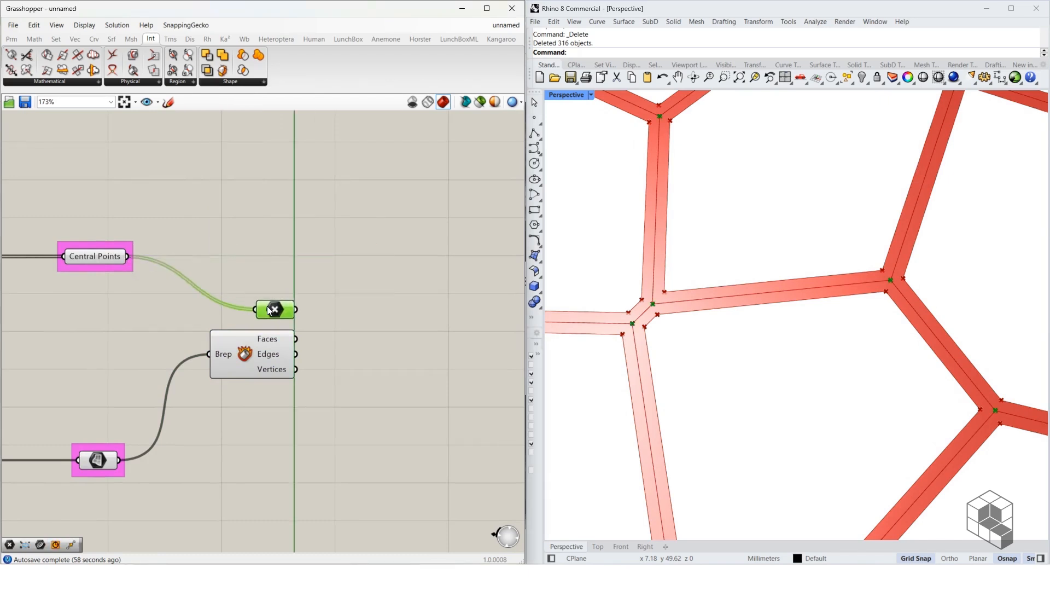
pyautogui.doubleClick(355, 326)
pyautogui.write('curve close')
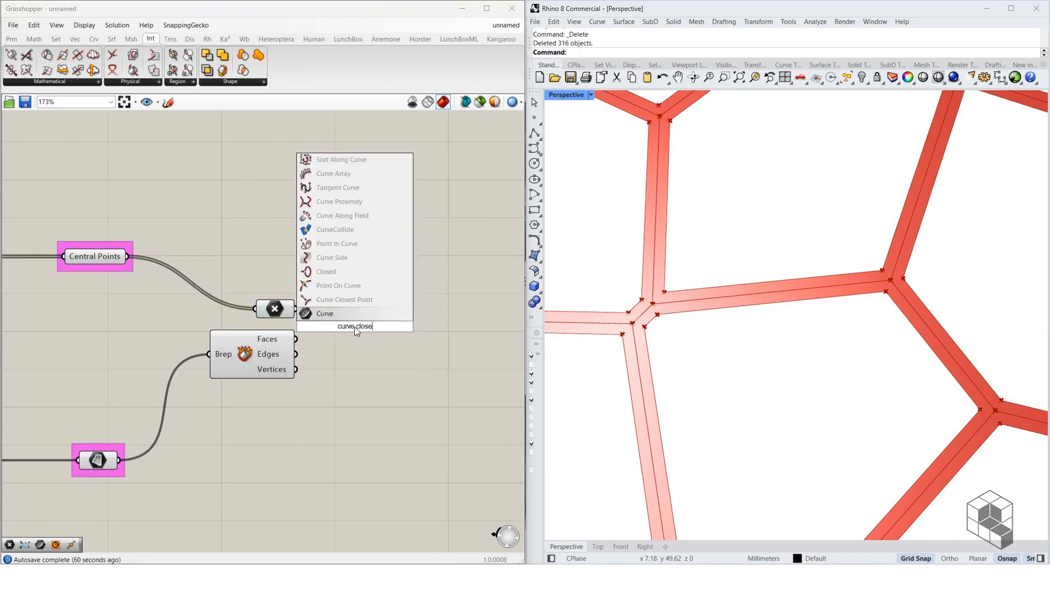
pyautogui.click(365, 304)
pyautogui.scroll(3, 300, 299)
pyautogui.moveTo(294, 311); pyautogui.dragTo(358, 330)
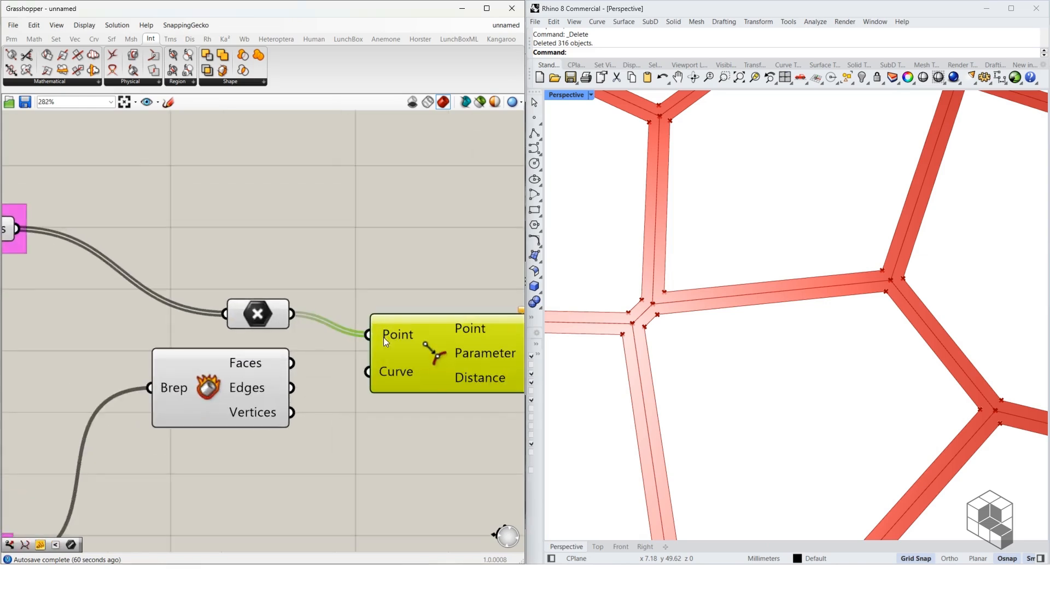
pyautogui.scroll(-1, 261, 348)
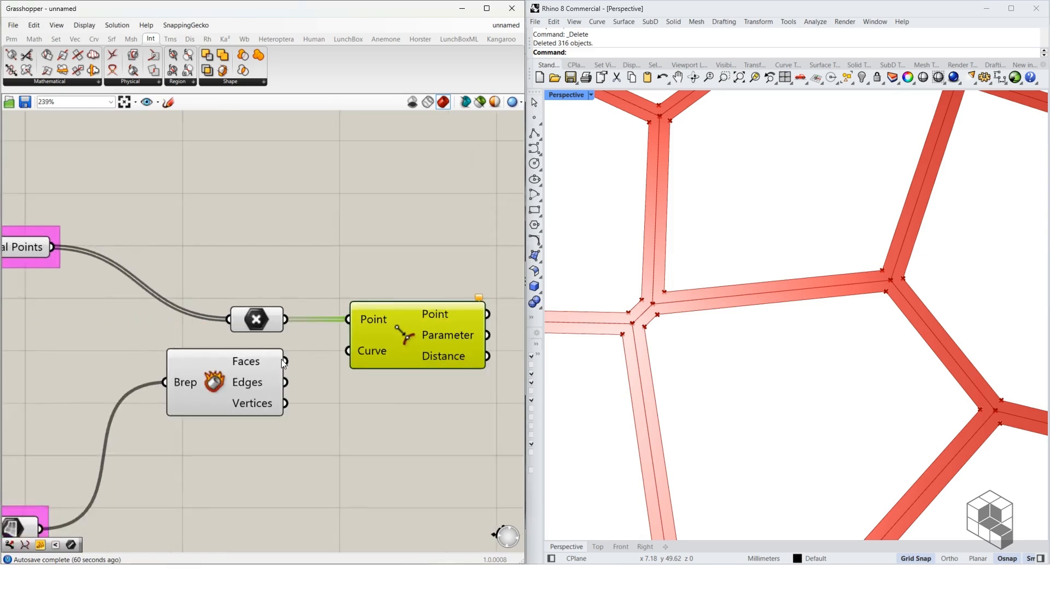
pyautogui.press('Delete')
# Add a Closest Points component, connect the Point parameter to its grafted Point input, and connect the brep Vertices to Cloud.
pyautogui.doubleClick(398, 342)
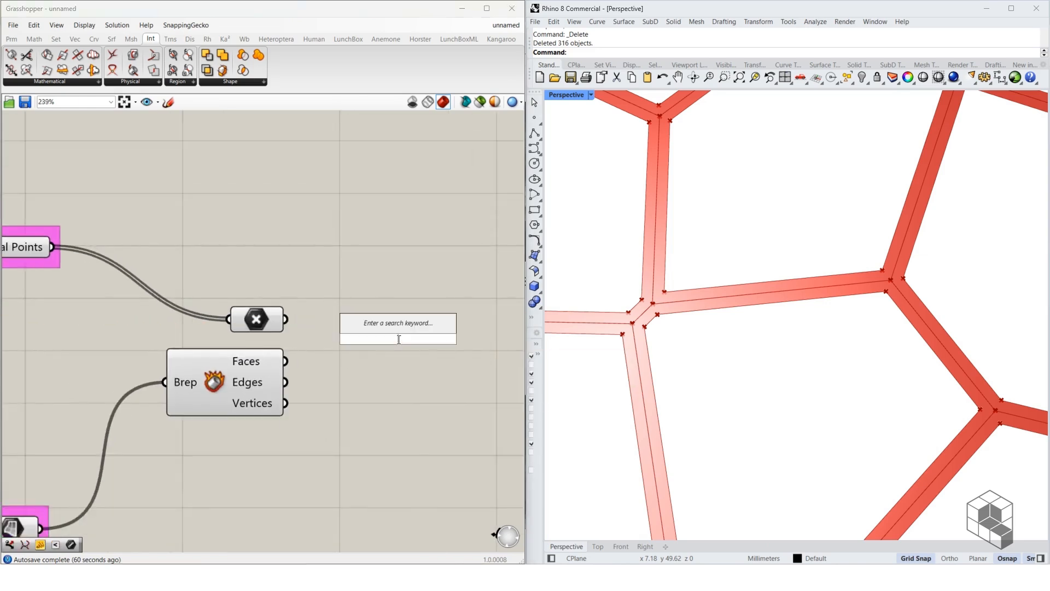
pyautogui.write('closest')
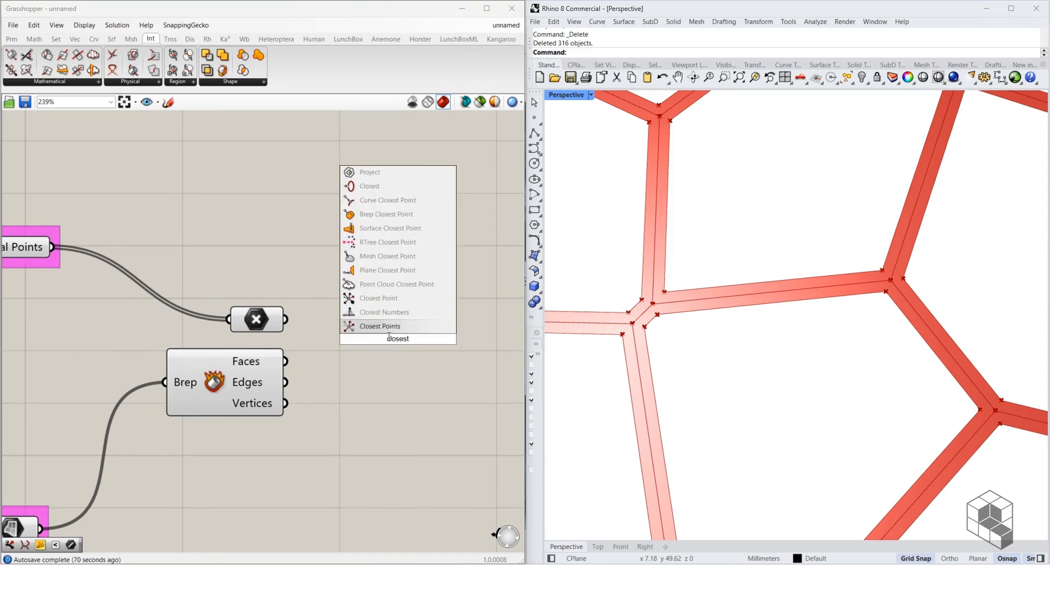
pyautogui.click(404, 297)
pyautogui.moveTo(284, 319); pyautogui.dragTo(356, 319)
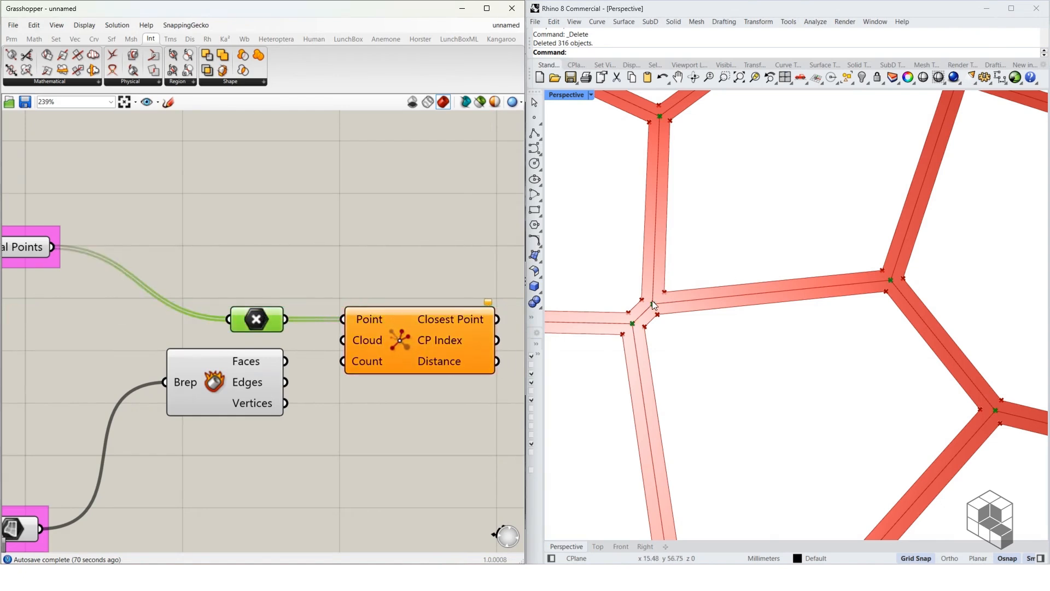
pyautogui.rightClick(372, 319)
pyautogui.click(402, 408)
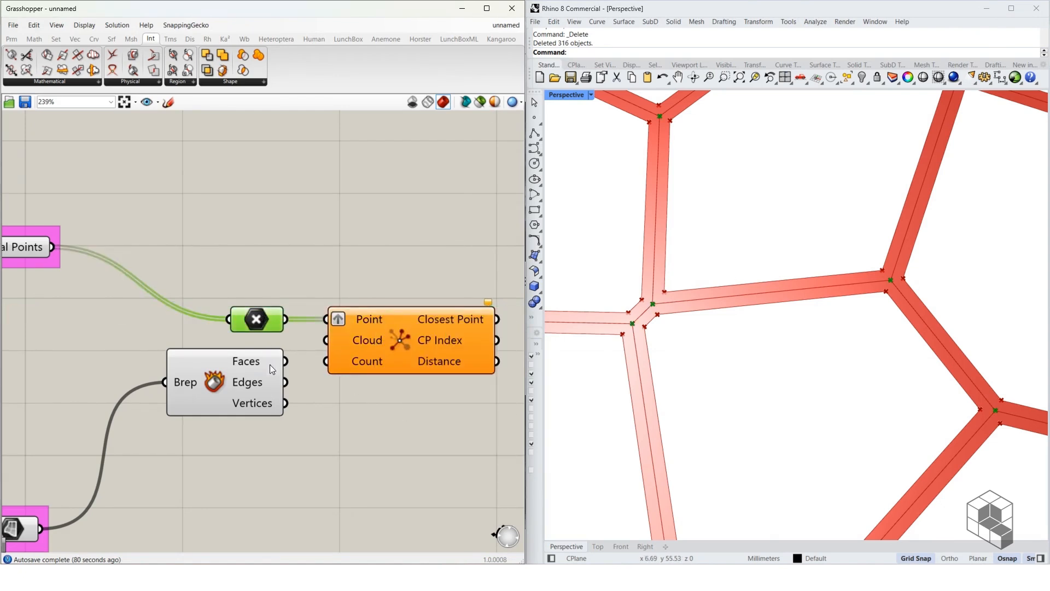
pyautogui.moveTo(285, 403); pyautogui.dragTo(396, 342)
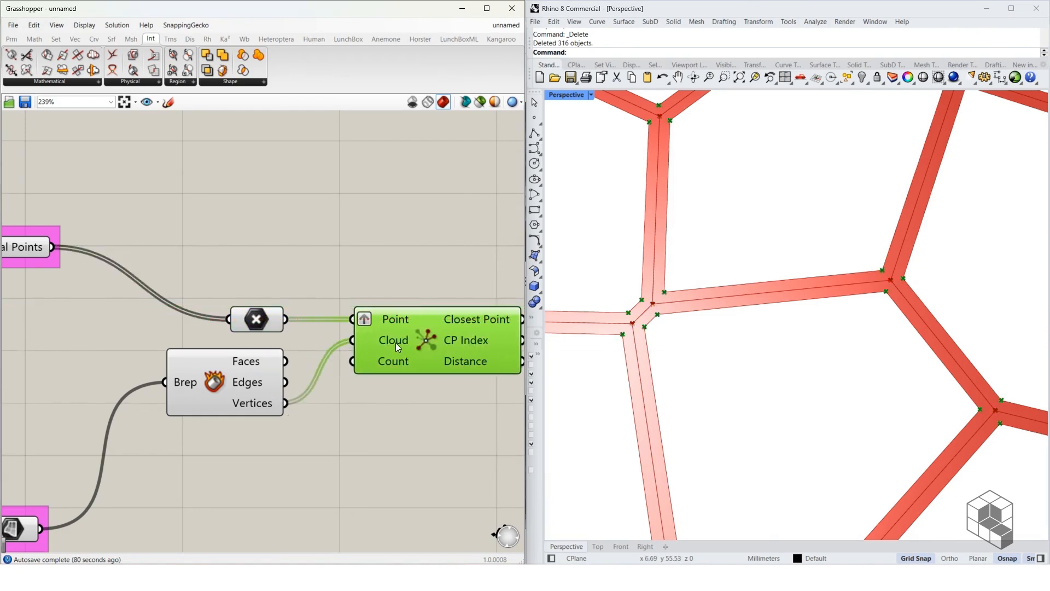
# Add a panel containing 3 and connect it to the Count input of Closest Points.
pyautogui.doubleClick(277, 451)
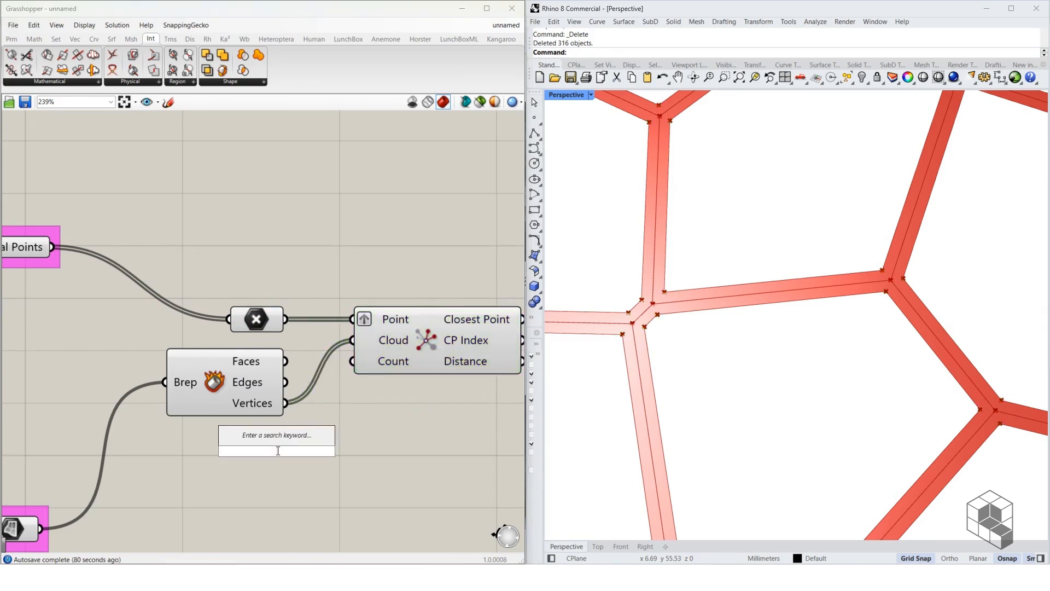
pyautogui.write('//3')
pyautogui.press('Return')
pyautogui.moveTo(257, 448); pyautogui.dragTo(270, 448)
pyautogui.moveTo(432, 402); pyautogui.dragTo(219, 399, button='right')
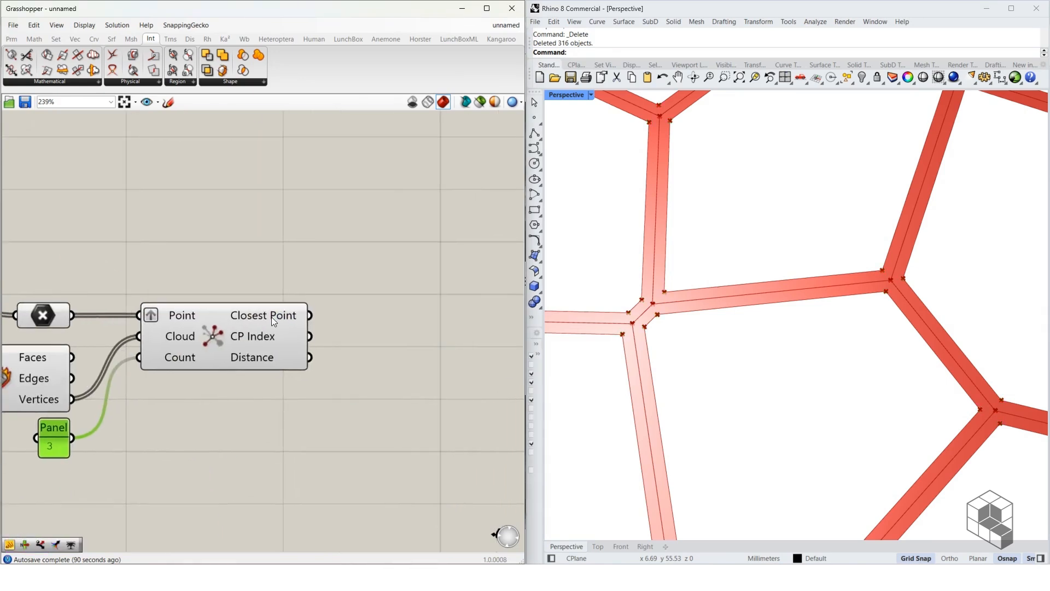
# Add a Line component, connect Closest Point to End Point, and connect the Point parameter to a grafted Start Point.
pyautogui.moveTo(271, 317)
pyautogui.doubleClick(372, 316)
pyautogui.write('line')
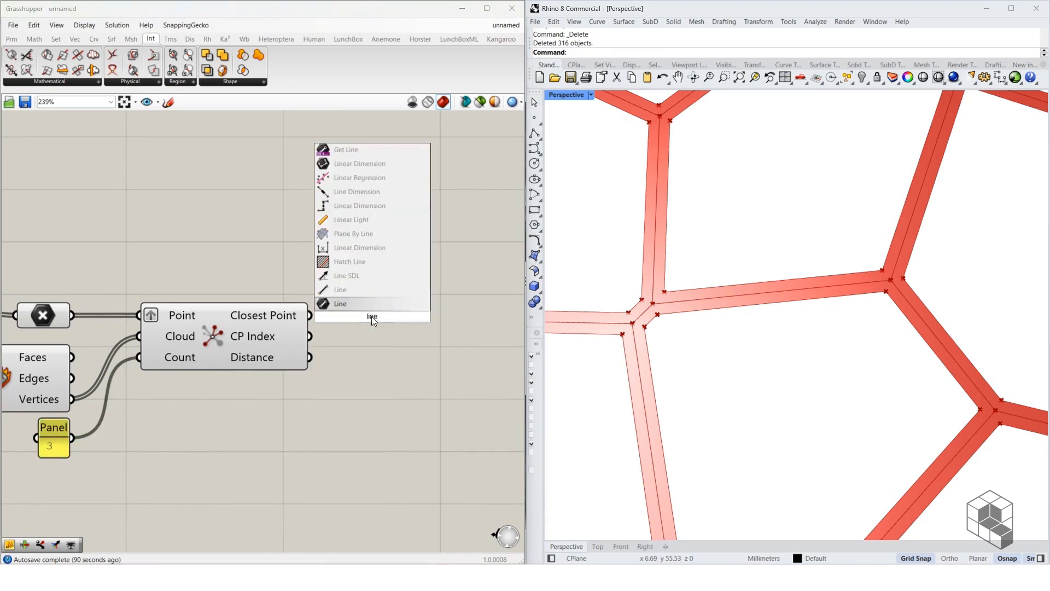
pyautogui.press('Return')
pyautogui.moveTo(318, 315); pyautogui.dragTo(333, 309)
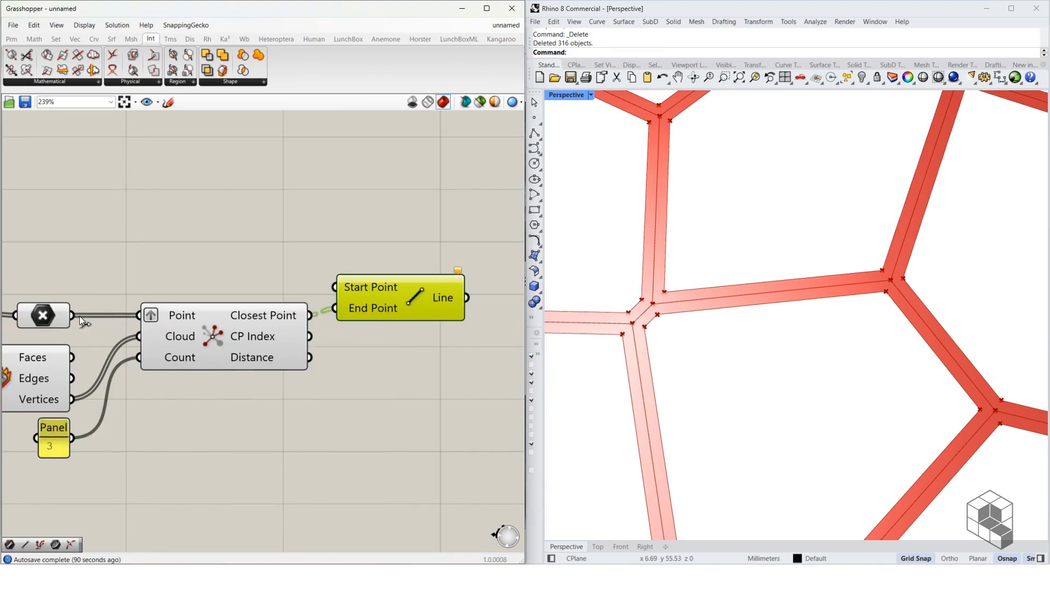
pyautogui.moveTo(76, 315); pyautogui.dragTo(339, 271)
pyautogui.rightClick(360, 286)
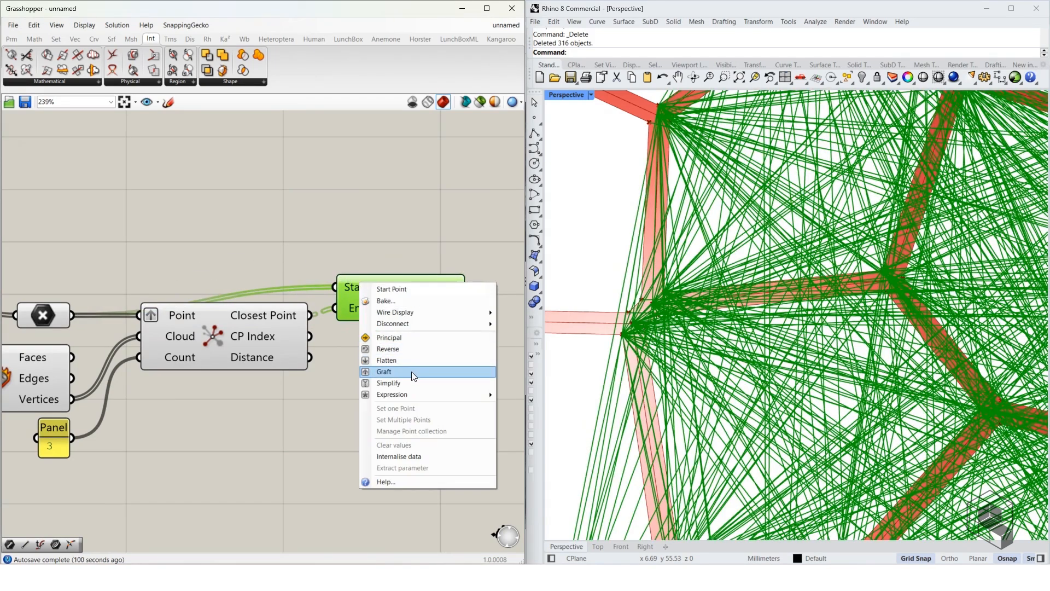
pyautogui.click(411, 371)
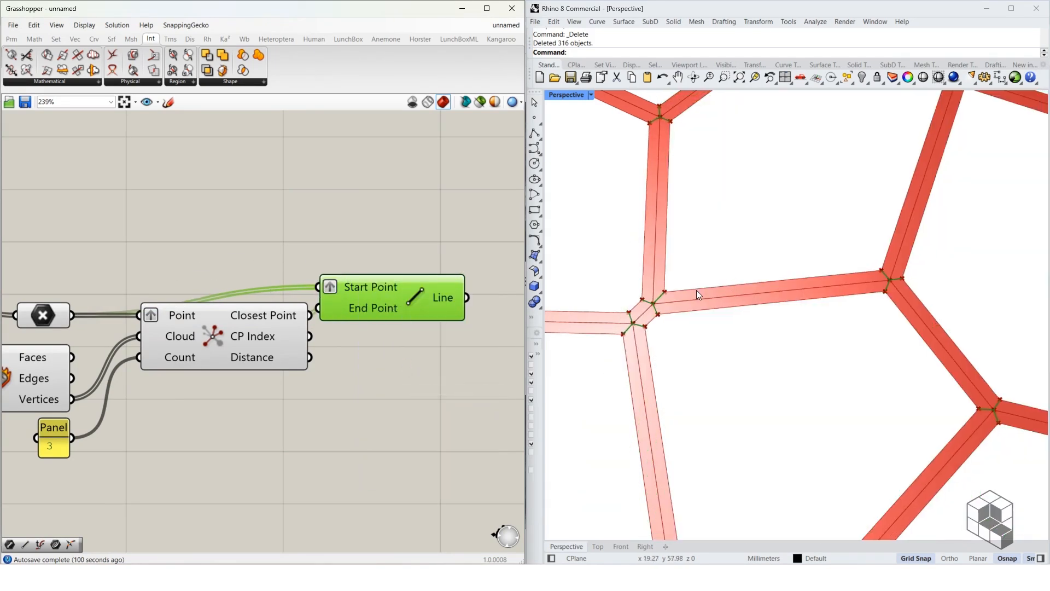
# Add a Line parameter after the Line component and connect the Line output to it.
pyautogui.scroll(-4, 640, 294)
pyautogui.scroll(-8, 653, 242)
pyautogui.scroll(6, 769, 283)
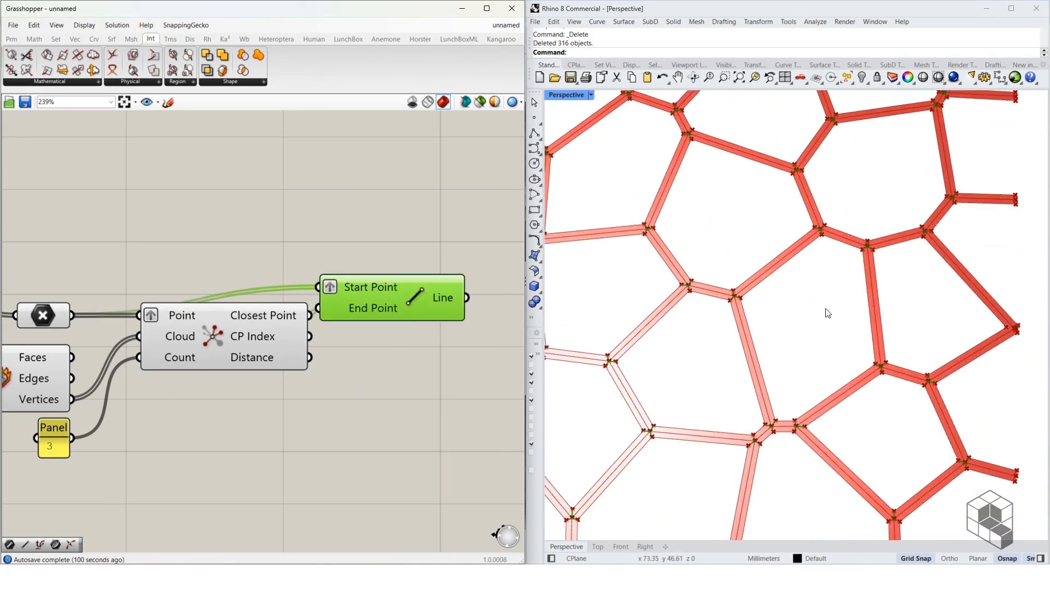
pyautogui.scroll(-7, 826, 314)
pyautogui.scroll(6, 722, 398)
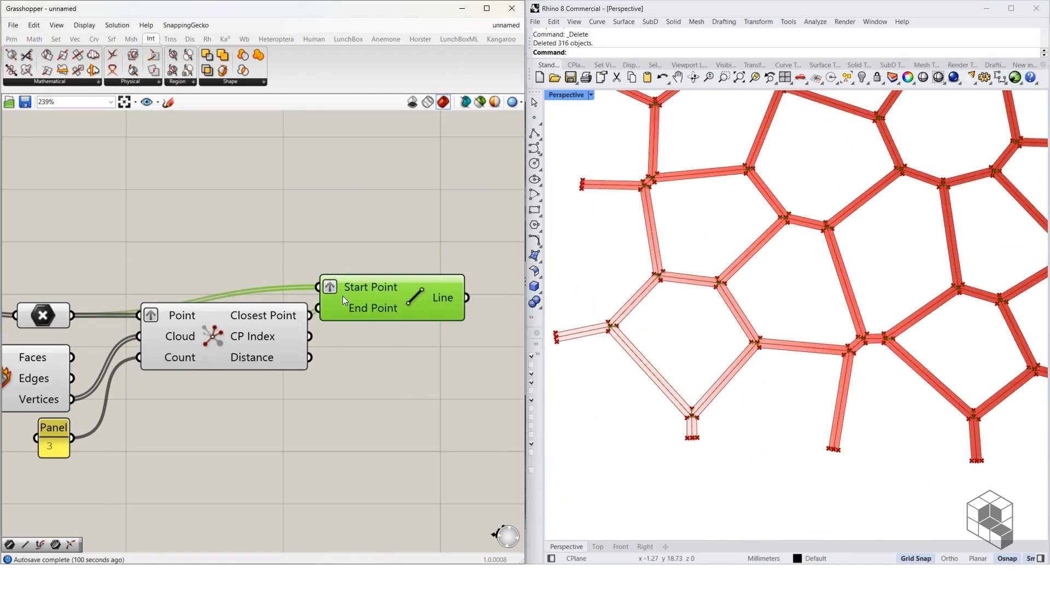
pyautogui.moveTo(434, 301); pyautogui.dragTo(284, 296, button='right')
pyautogui.doubleClick(416, 300)
pyautogui.write(';')
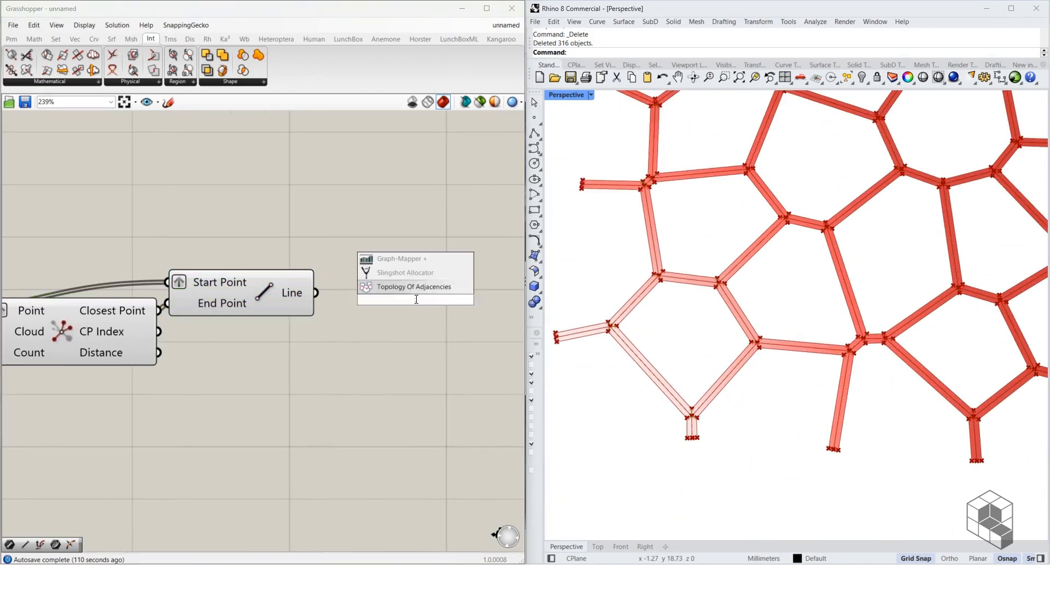
pyautogui.press('BackSpace')
pyautogui.write('line')
pyautogui.click(392, 288)
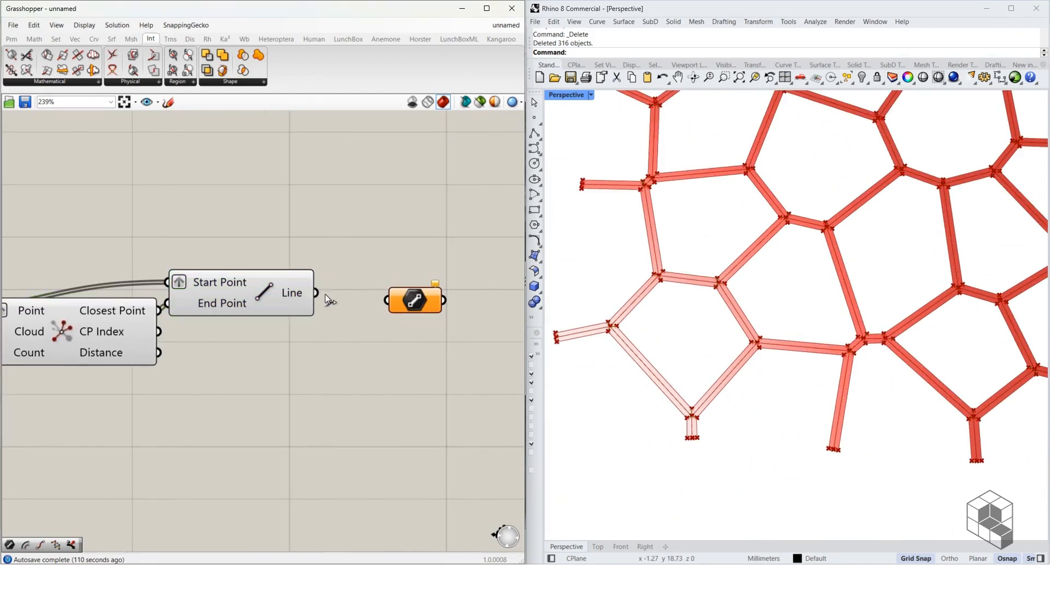
pyautogui.scroll(-5, 412, 263)
# Duplicate the pink-grouped Line parameter of the Voronoi edges with its connection and put the copy in a pink group.
pyautogui.scroll(5, 656, 277)
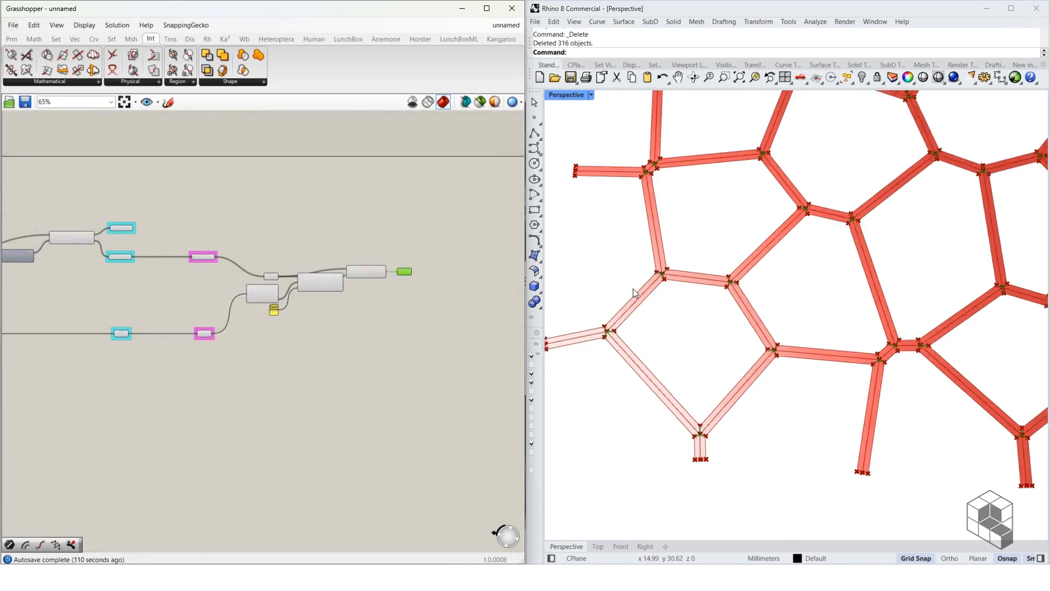
pyautogui.scroll(4, 237, 317)
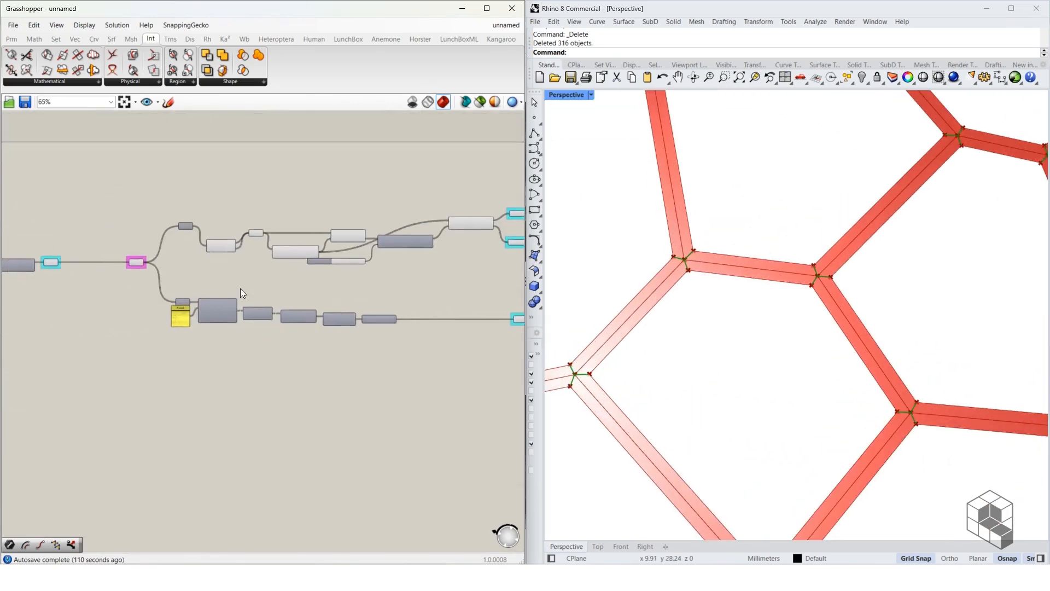
pyautogui.keyDown('alt'); pyautogui.moveTo(181, 267); pyautogui.dragTo(313, 267); pyautogui.keyUp('alt')
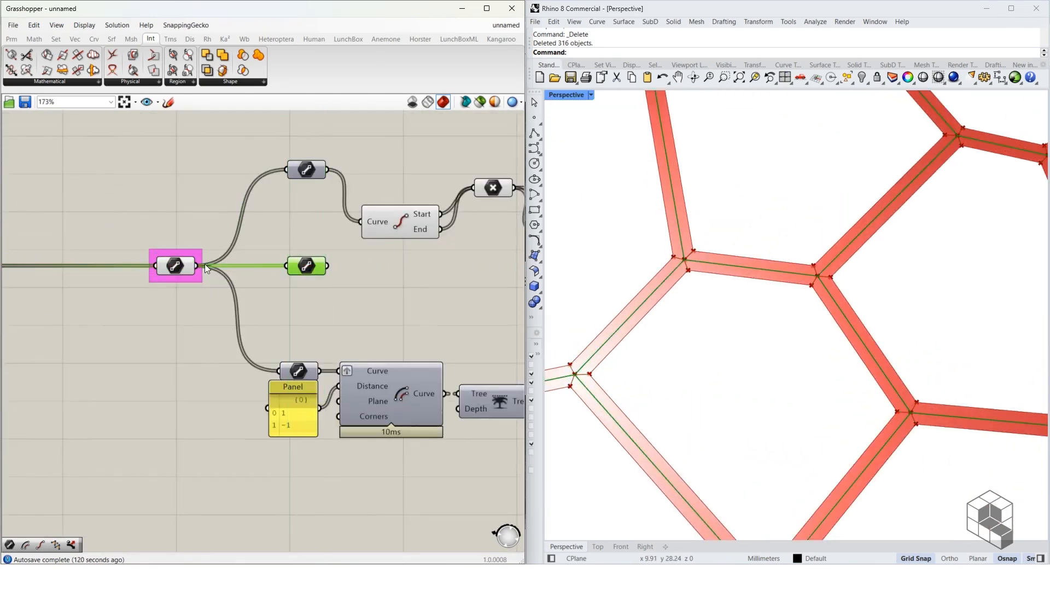
pyautogui.middleClick(323, 268)
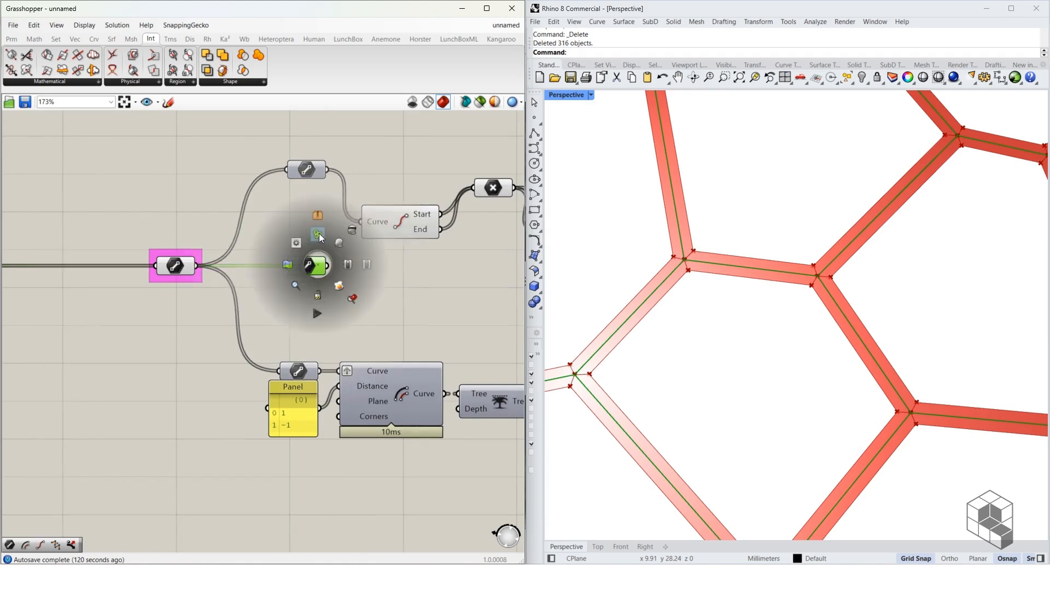
pyautogui.click(318, 236)
pyautogui.rightClick(322, 253)
pyautogui.moveTo(383, 359)
pyautogui.click(531, 370)
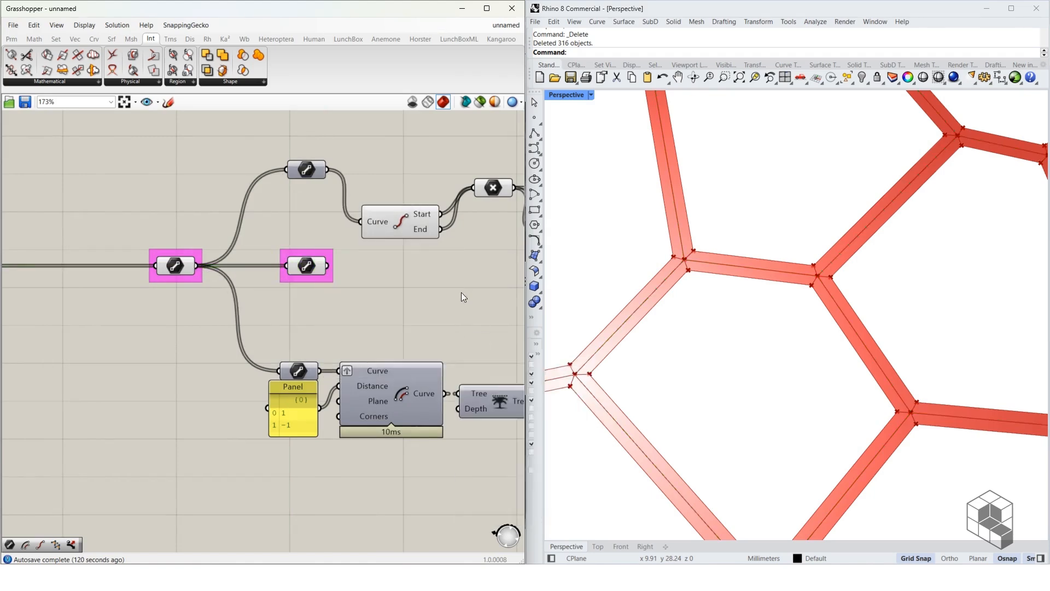
# Move the copied Line parameter below the Line component and connect it as an additional source of the last Line parameter.
pyautogui.scroll(-6, 461, 293)
pyautogui.scroll(5, 497, 274)
pyautogui.moveTo(466, 276); pyautogui.dragTo(300, 303, button='right')
pyautogui.moveTo(300, 332); pyautogui.dragTo(251, 332)
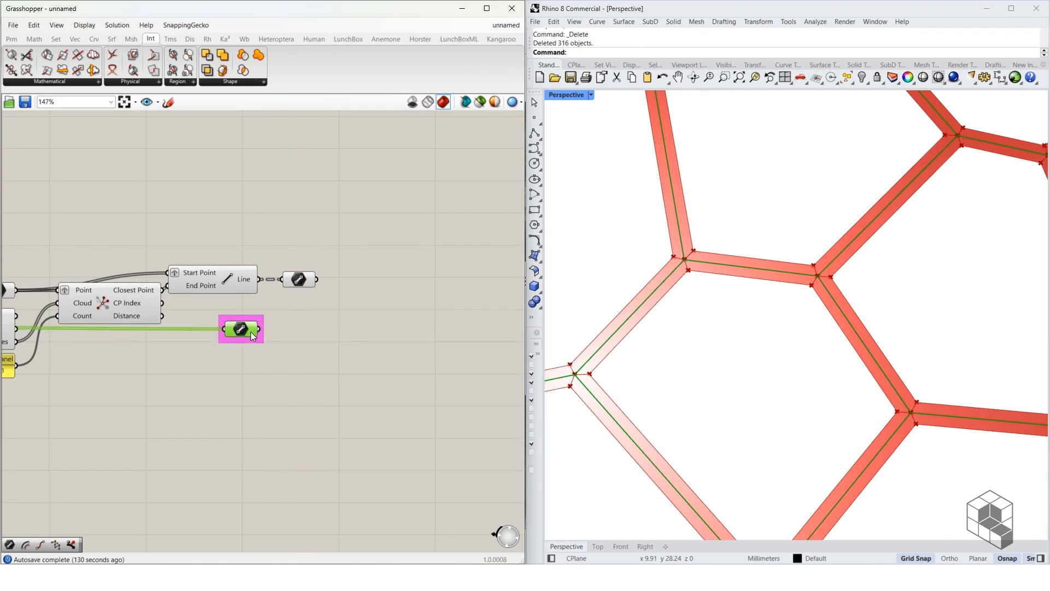
pyautogui.keyDown('shift'); pyautogui.moveTo(288, 282); pyautogui.dragTo(288, 282); pyautogui.keyUp('shift')
# Flatten the Line parameter that combines the junction lines with the Voronoi edges.
pyautogui.rightClick(300, 279)
pyautogui.click(303, 277)
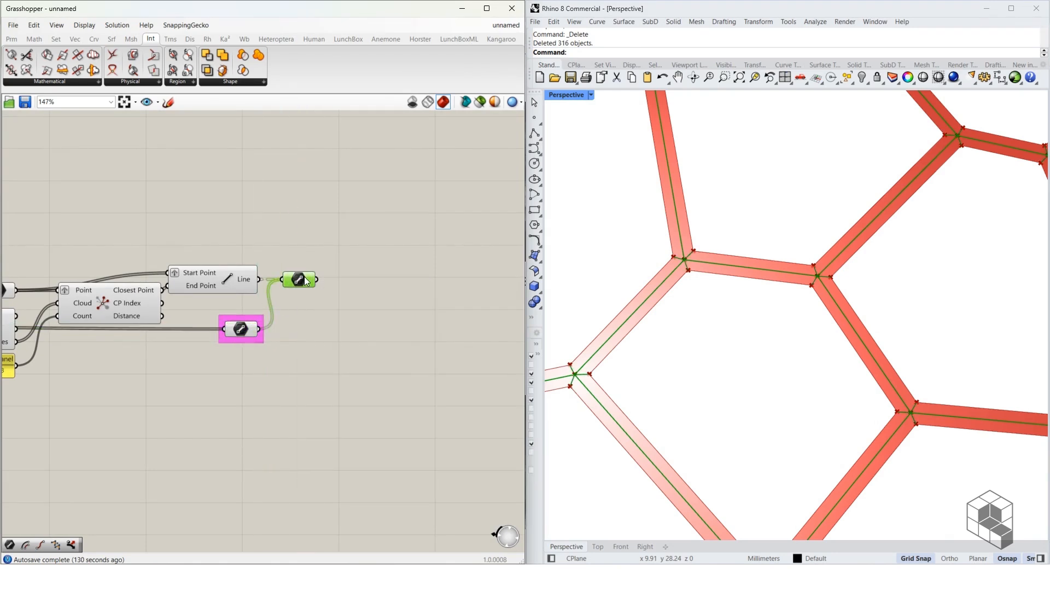
pyautogui.middleClick(304, 277)
pyautogui.rightClick(303, 278)
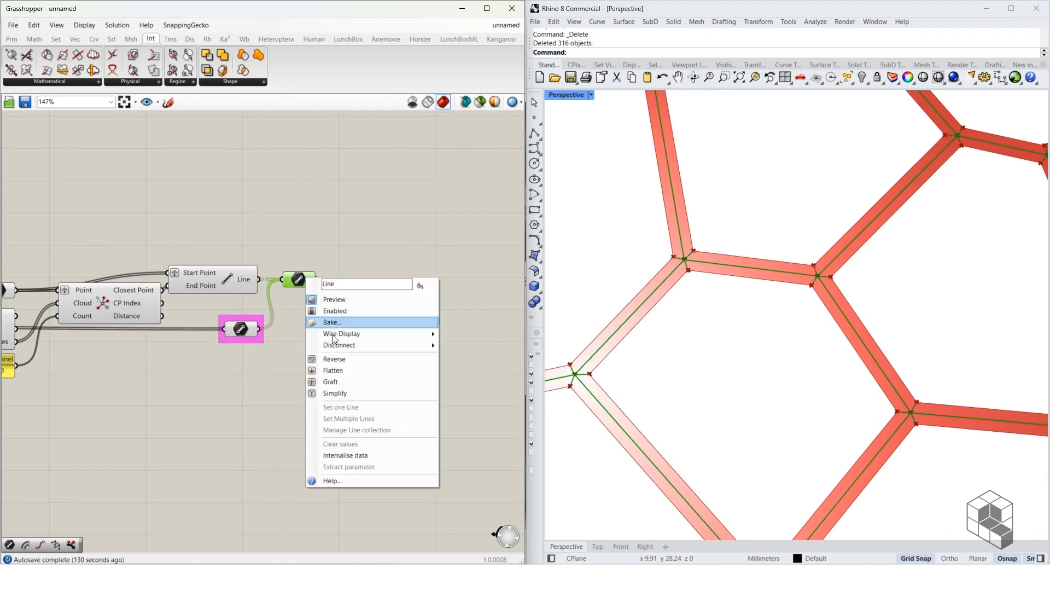
pyautogui.click(343, 382)
pyautogui.scroll(-1, 345, 332)
pyautogui.moveTo(312, 289); pyautogui.dragTo(314, 290)
pyautogui.moveTo(342, 350); pyautogui.dragTo(389, 326, button='right')
pyautogui.scroll(-3, 389, 333)
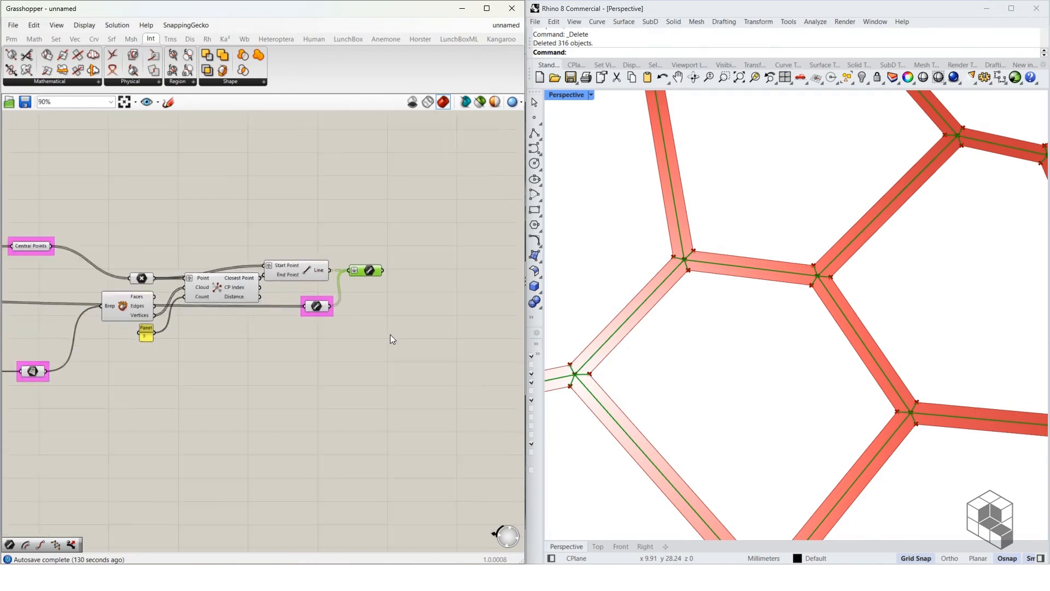
# Add a Surface Split component and connect the copied surface parameter to its Surface input.
pyautogui.scroll(3, 137, 363)
pyautogui.click(124, 356)
pyautogui.moveTo(333, 355); pyautogui.dragTo(246, 348, button='right')
pyautogui.scroll(-2, 246, 349)
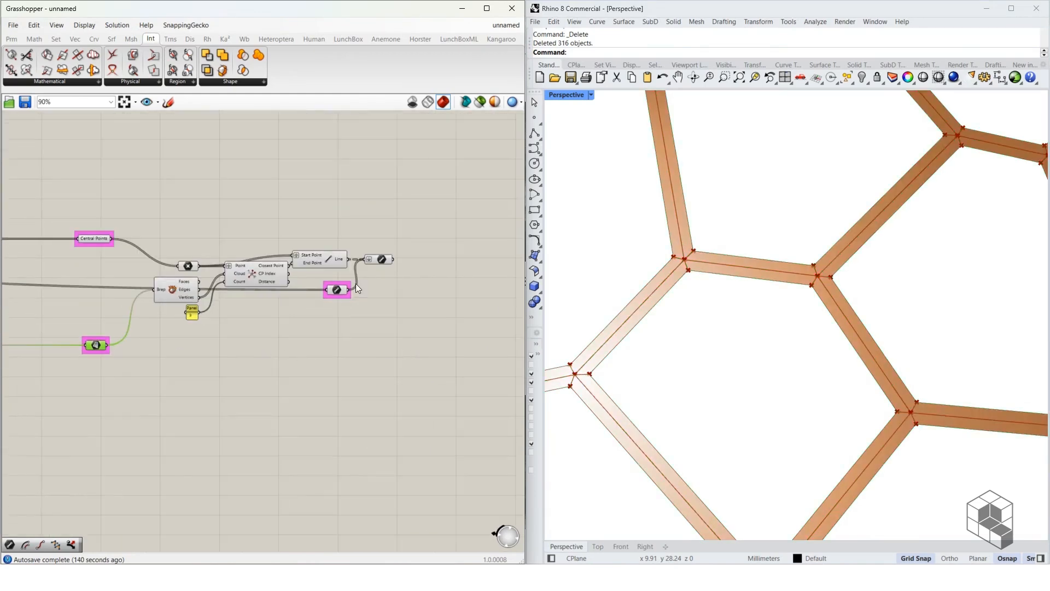
pyautogui.doubleClick(422, 324)
pyautogui.write('Sur')
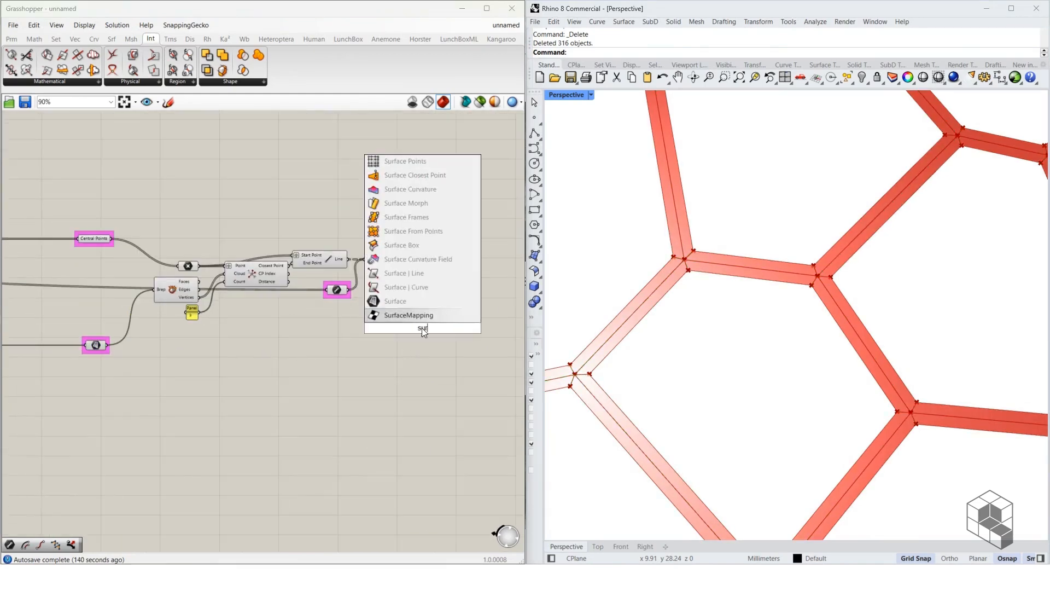
pyautogui.write('face')
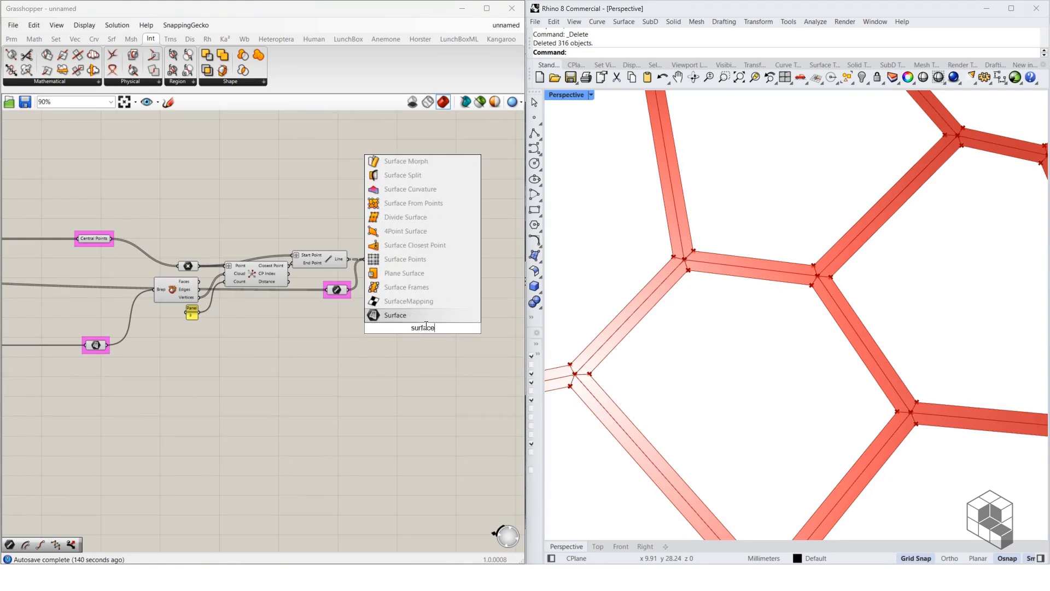
pyautogui.click(415, 175)
pyautogui.scroll(1, 448, 333)
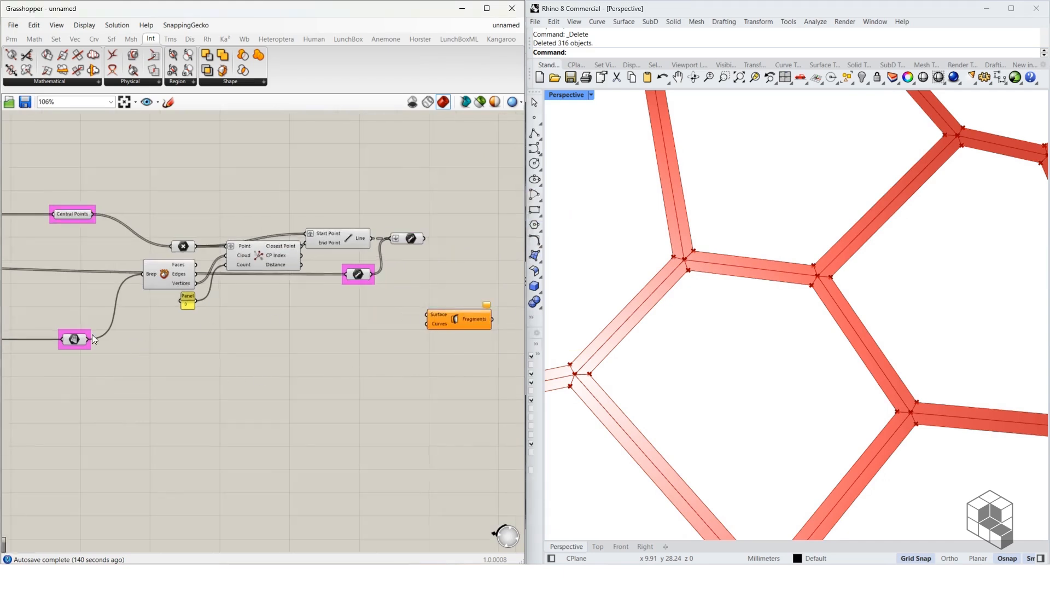
pyautogui.moveTo(92, 339); pyautogui.dragTo(428, 315)
# Connect the flattened Line parameter to the Curves input of Surface Split and check the resulting fragments.
pyautogui.scroll(3, 426, 284)
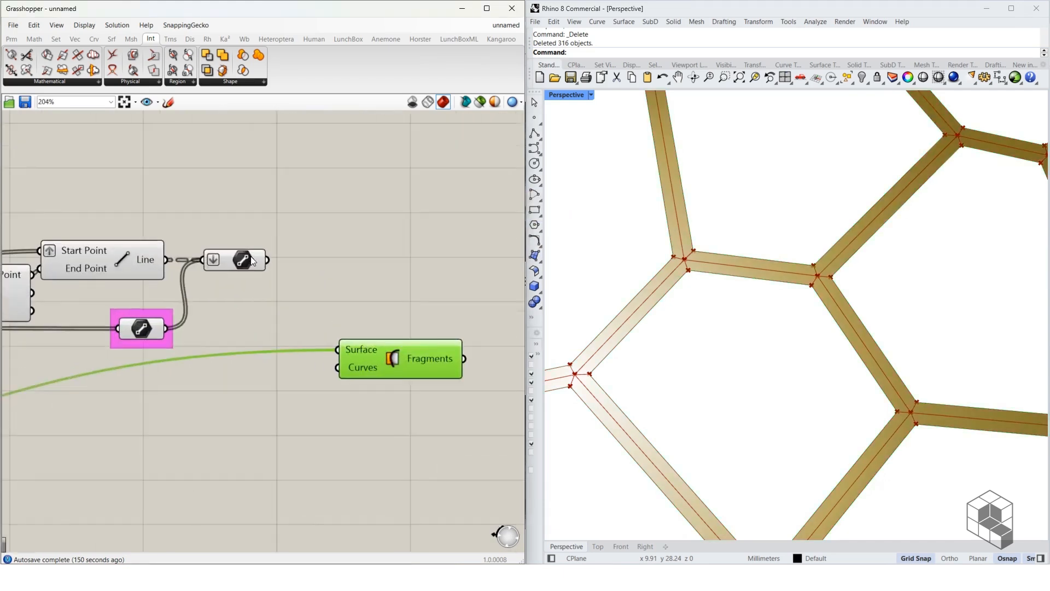
pyautogui.click(253, 260)
pyautogui.moveTo(335, 367); pyautogui.dragTo(337, 367)
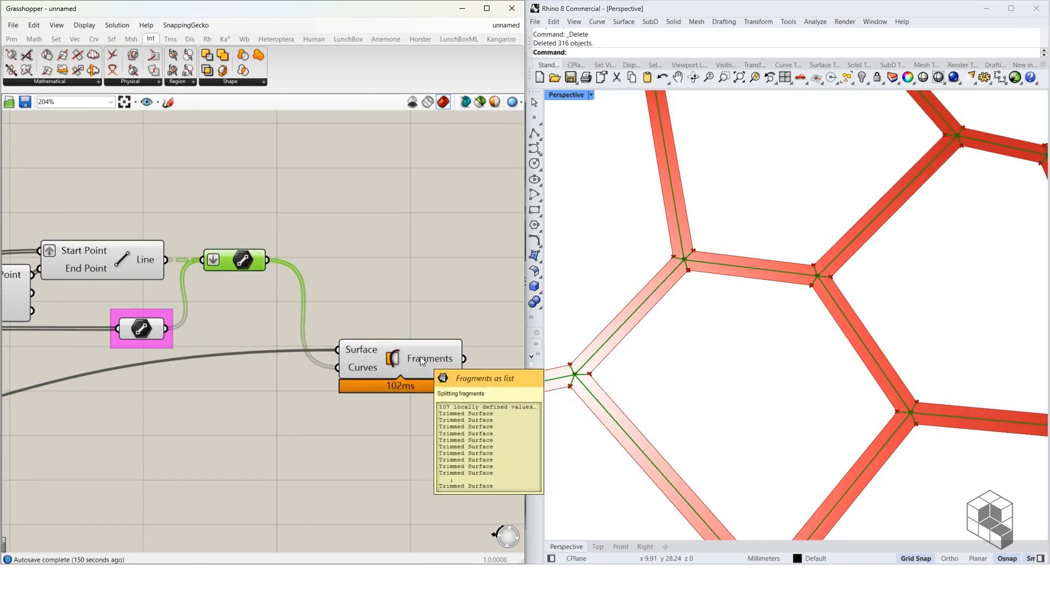
pyautogui.click(440, 349)
pyautogui.moveTo(452, 347)
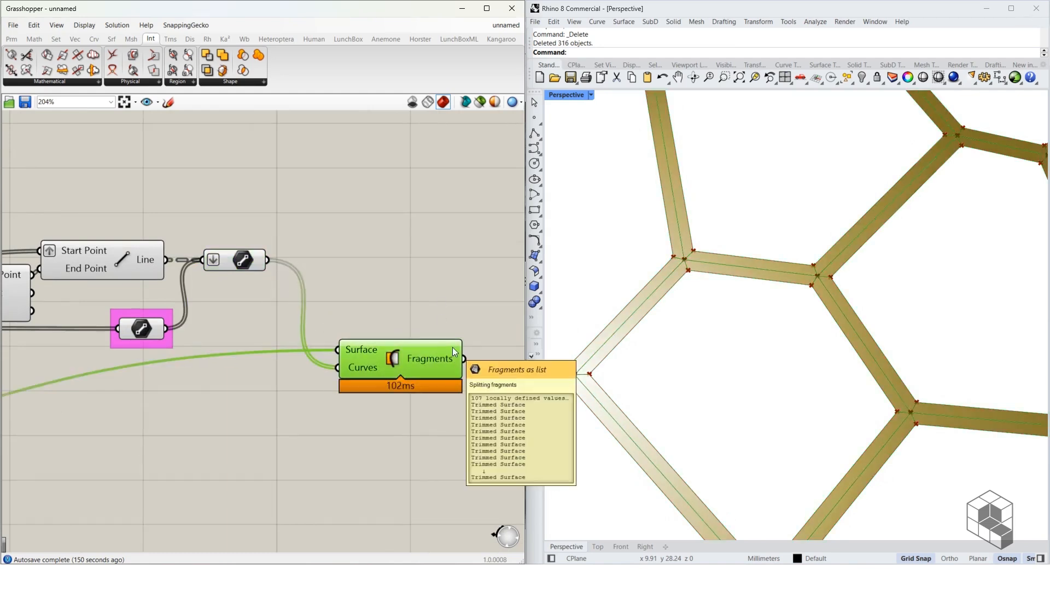
# Turn off the preview of all components that precede Surface Split.
pyautogui.scroll(-10, 437, 344)
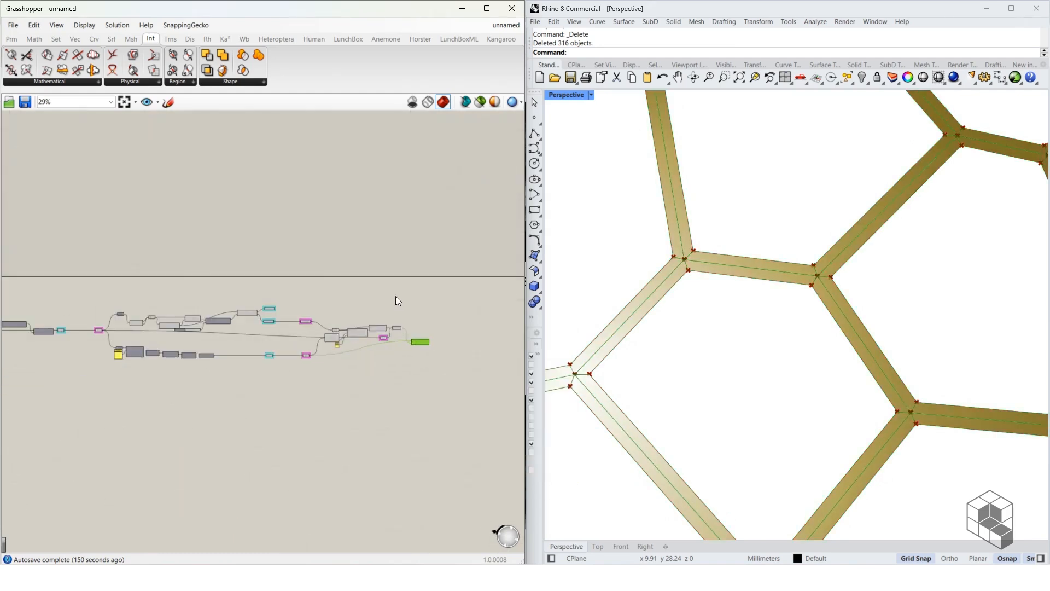
pyautogui.moveTo(399, 293); pyautogui.dragTo(87, 388)
pyautogui.middleClick(259, 412)
pyautogui.click(293, 378)
pyautogui.moveTo(89, 299); pyautogui.dragTo(46, 360)
pyautogui.middleClick(102, 382)
pyautogui.click(136, 348)
pyautogui.scroll(5, 465, 347)
pyautogui.scroll(4, 394, 330)
# Add a Surface parameter and connect the Fragments output of Surface Split to it.
pyautogui.doubleClick(322, 327)
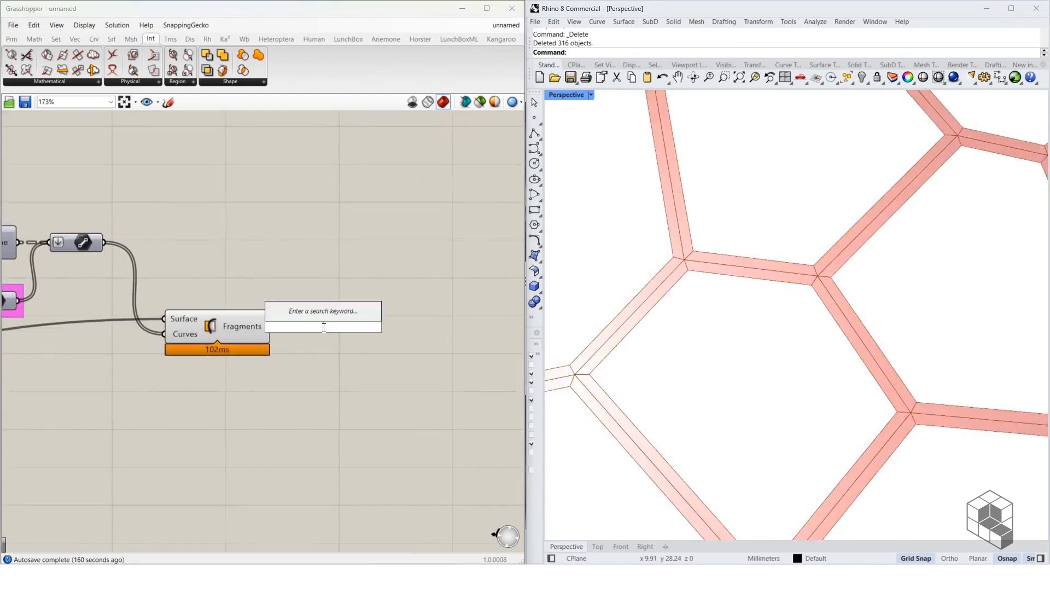
pyautogui.write('surface')
pyautogui.click(308, 317)
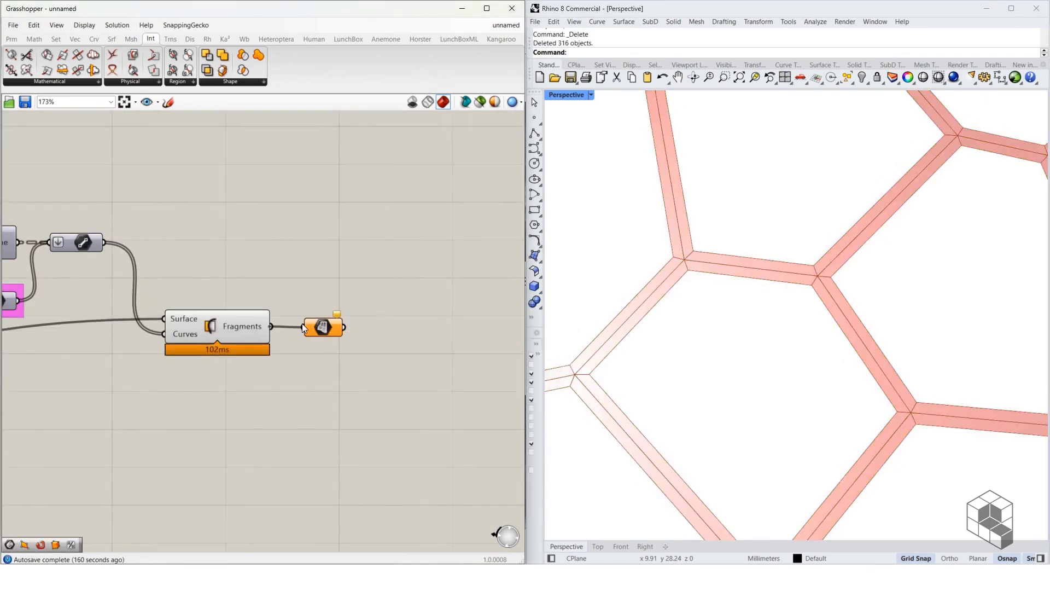
pyautogui.moveTo(302, 323); pyautogui.dragTo(304, 327)
pyautogui.click(317, 327)
# Turn off the preview of Surface Split and select the new Surface parameter to check the split pieces.
pyautogui.click(183, 329)
pyautogui.middleClick(181, 330)
pyautogui.click(215, 297)
pyautogui.click(318, 328)
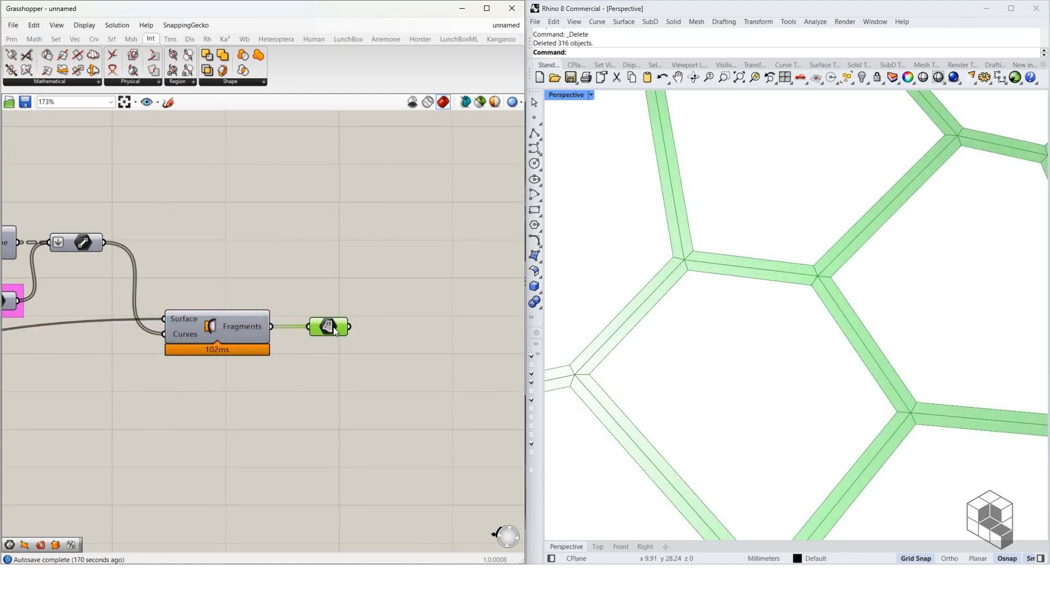
pyautogui.moveTo(334, 329)
# Add a Simple Mesh component and connect the Surface parameter to its Brep input.
pyautogui.doubleClick(390, 324)
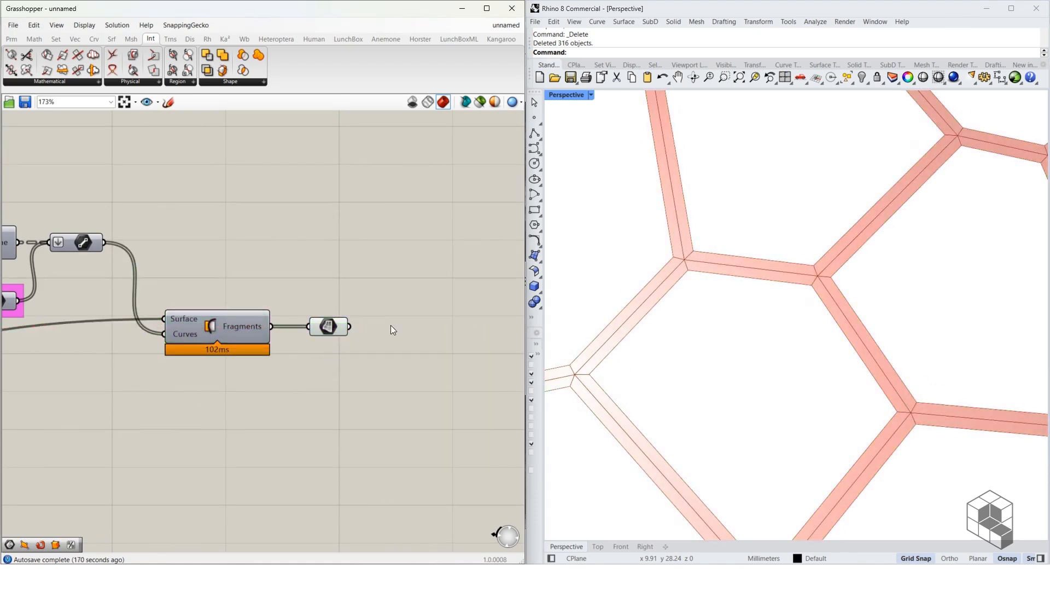
pyautogui.click(393, 355)
pyautogui.moveTo(414, 334); pyautogui.dragTo(271, 320, button='right')
pyautogui.doubleClick(267, 316)
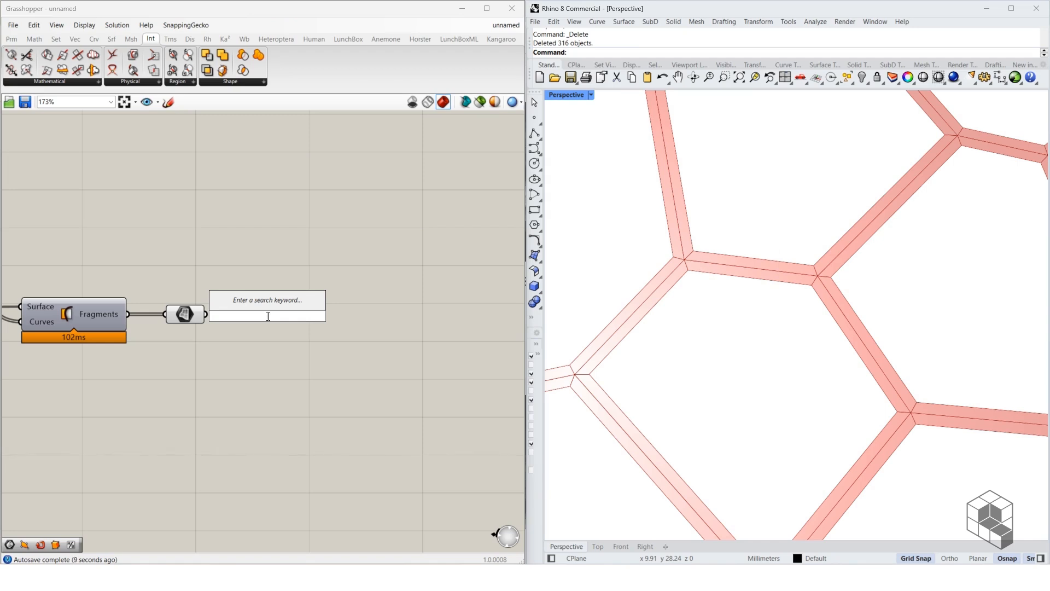
pyautogui.write('simpl')
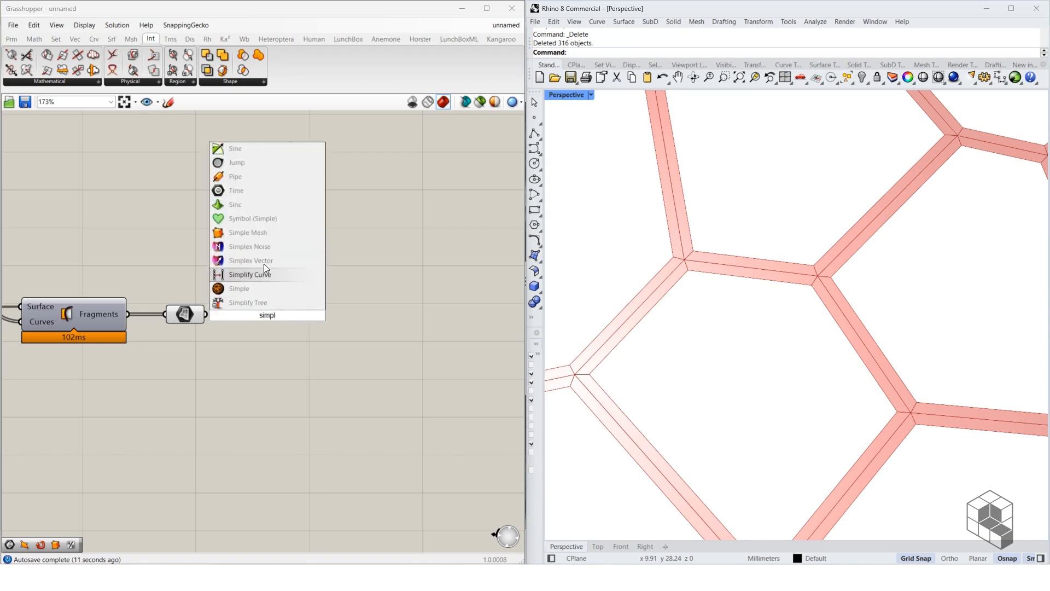
pyautogui.click(247, 232)
# Add Weaverbird's Catmull-Clark Subdivision component and connect the Simple Mesh output to its Mesh/Curves input.
pyautogui.doubleClick(384, 316)
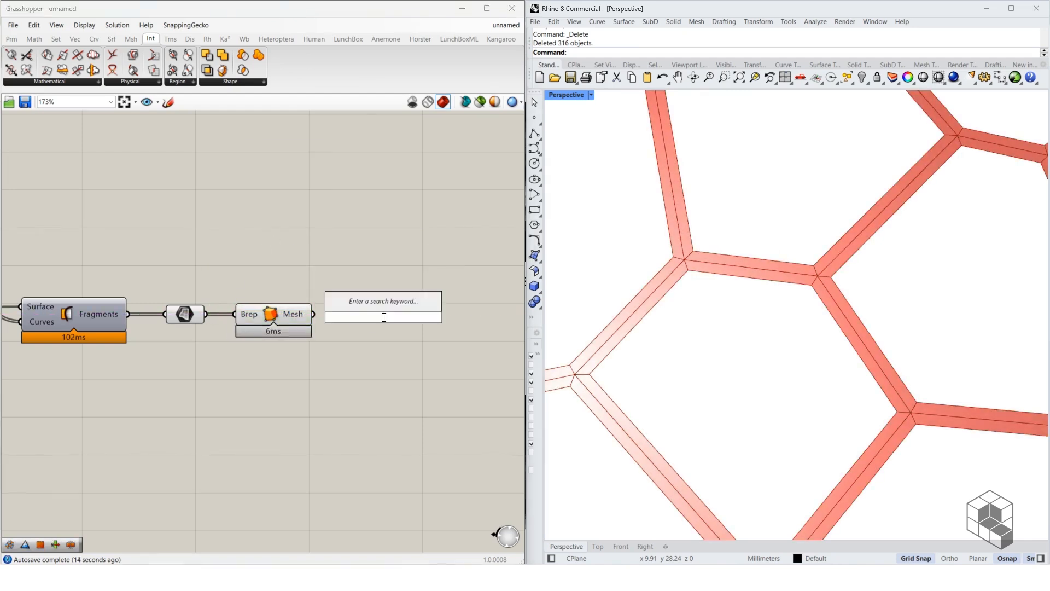
pyautogui.click(245, 40)
pyautogui.click(207, 57)
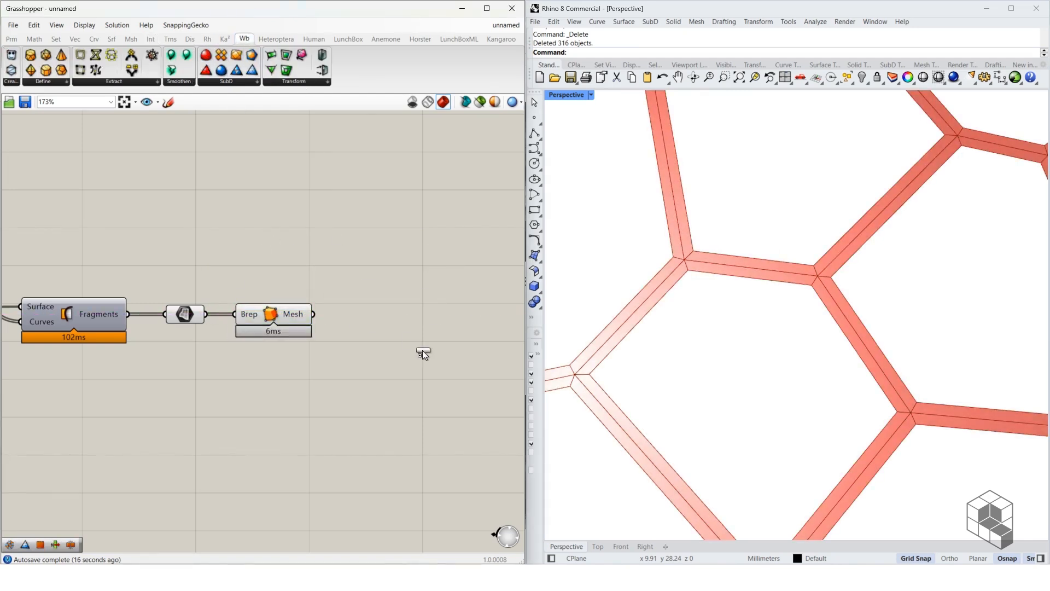
pyautogui.click(423, 350)
pyautogui.moveTo(312, 314); pyautogui.dragTo(340, 314)
pyautogui.click(409, 333)
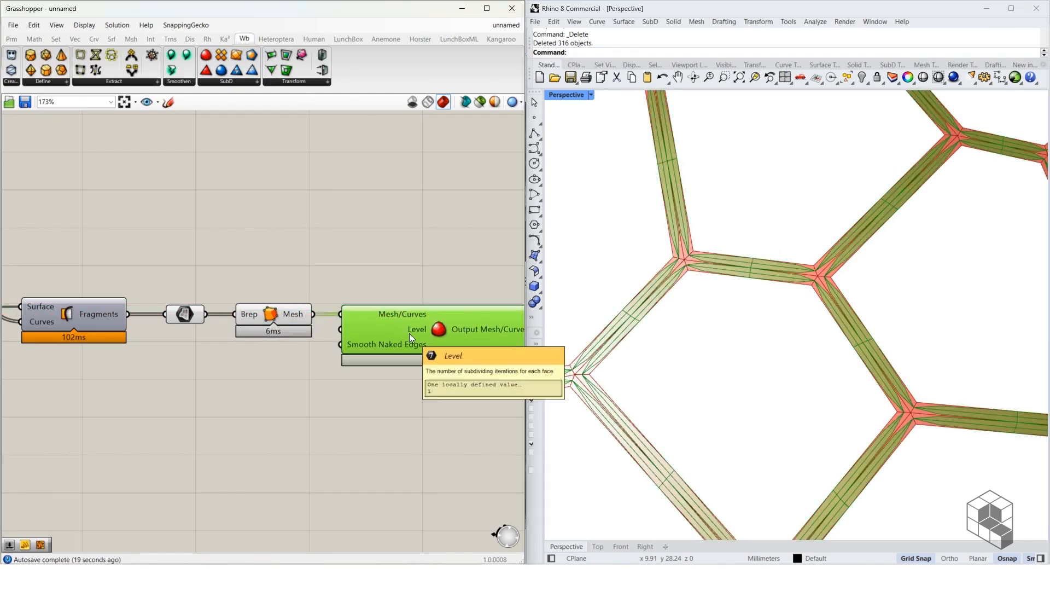
# Add a number slider set to 3 and connect it to the Level input of Catmull-Clark Subdivision.
pyautogui.doubleClick(229, 363)
pyautogui.write('3')
pyautogui.press('Return')
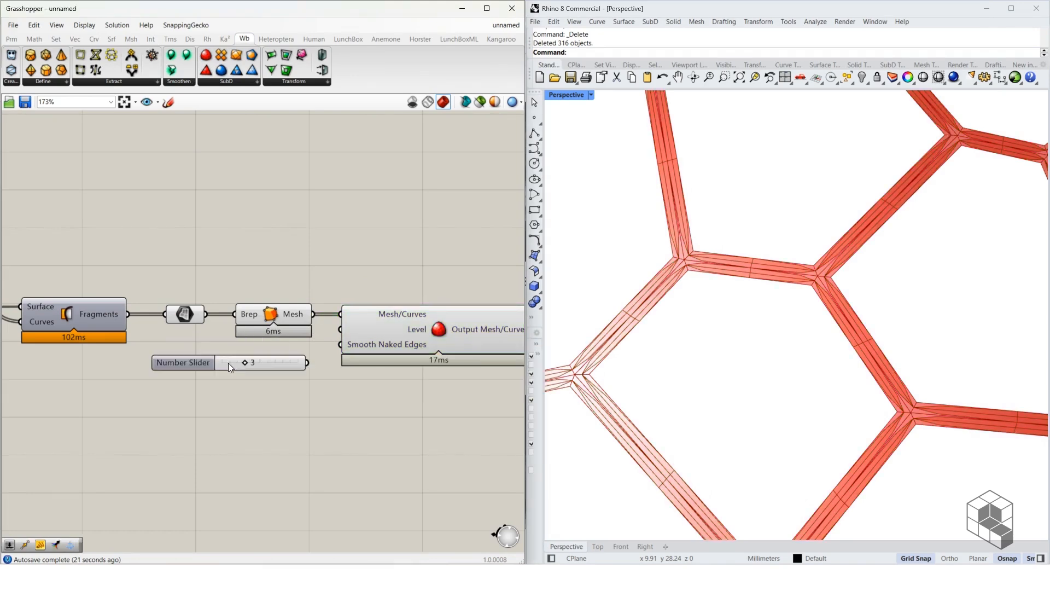
pyautogui.moveTo(346, 328); pyautogui.dragTo(346, 328)
pyautogui.moveTo(441, 408); pyautogui.dragTo(233, 414, button='right')
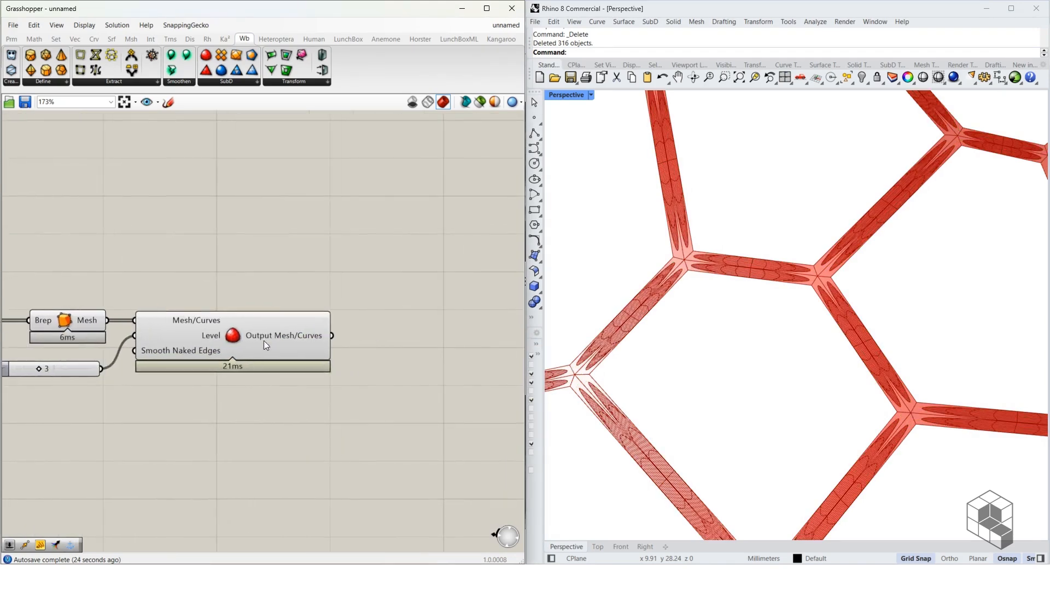
# Move Catmull-Clark Subdivision and its slider away from Simple Mesh to make room for another component.
pyautogui.moveTo(167, 346); pyautogui.dragTo(245, 362, button='right')
pyautogui.click(138, 334)
pyautogui.moveTo(311, 301); pyautogui.dragTo(171, 386)
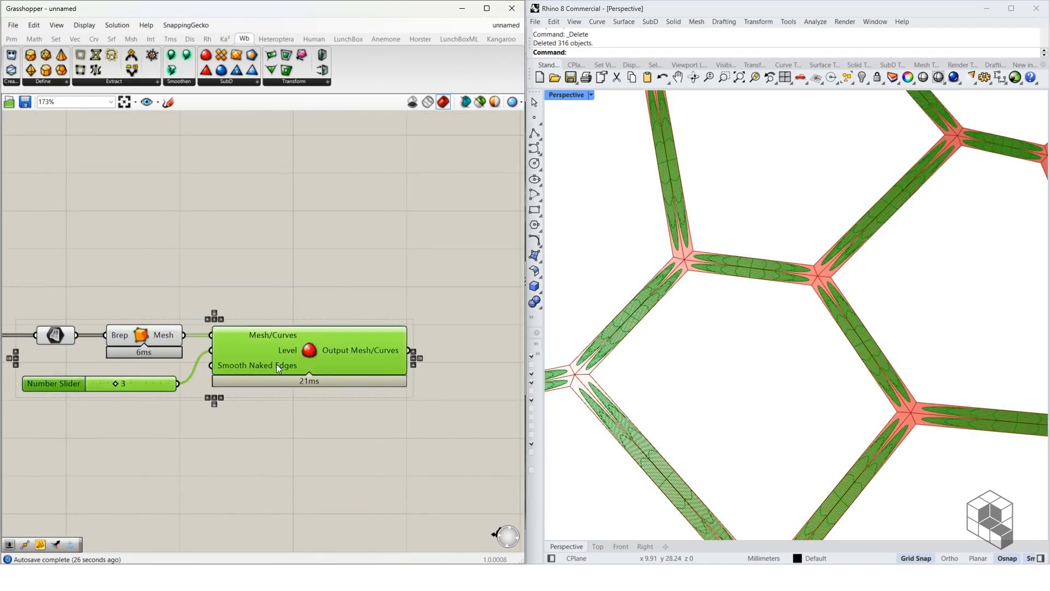
pyautogui.moveTo(278, 365); pyautogui.dragTo(415, 382)
pyautogui.click(286, 439)
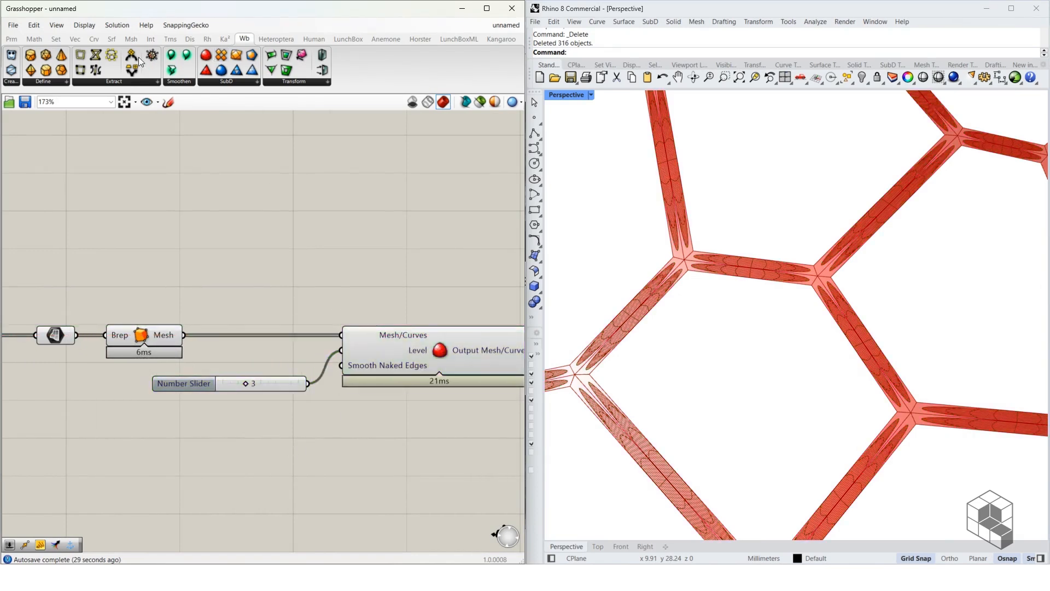
# Add Weaverbird's Join Meshes and Weld component and connect the Simple Mesh output to its Mesh input.
pyautogui.moveTo(127, 83)
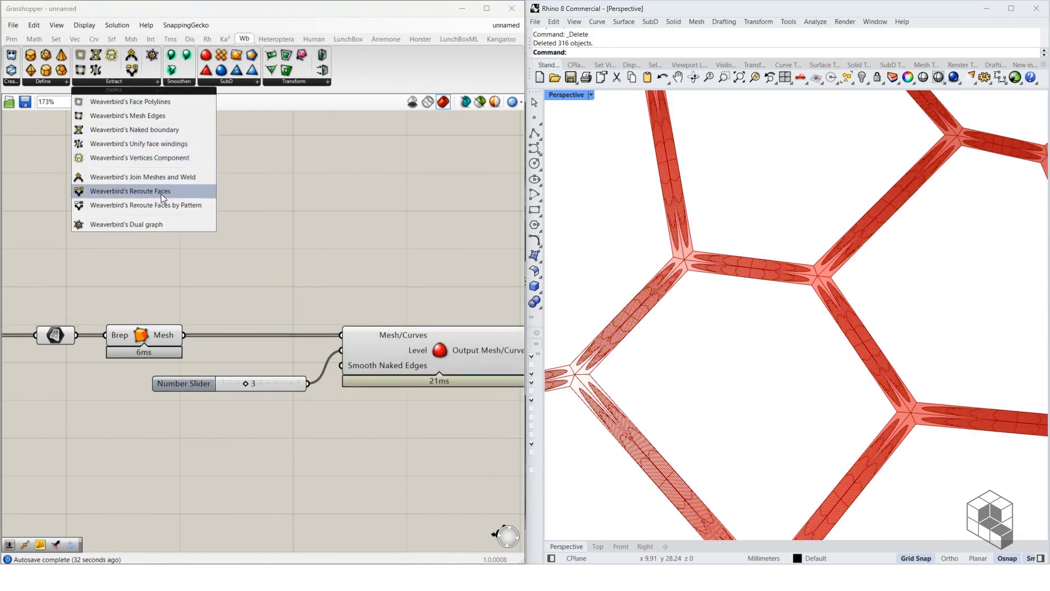
pyautogui.moveTo(160, 176); pyautogui.dragTo(269, 316)
pyautogui.moveTo(184, 334); pyautogui.dragTo(229, 309)
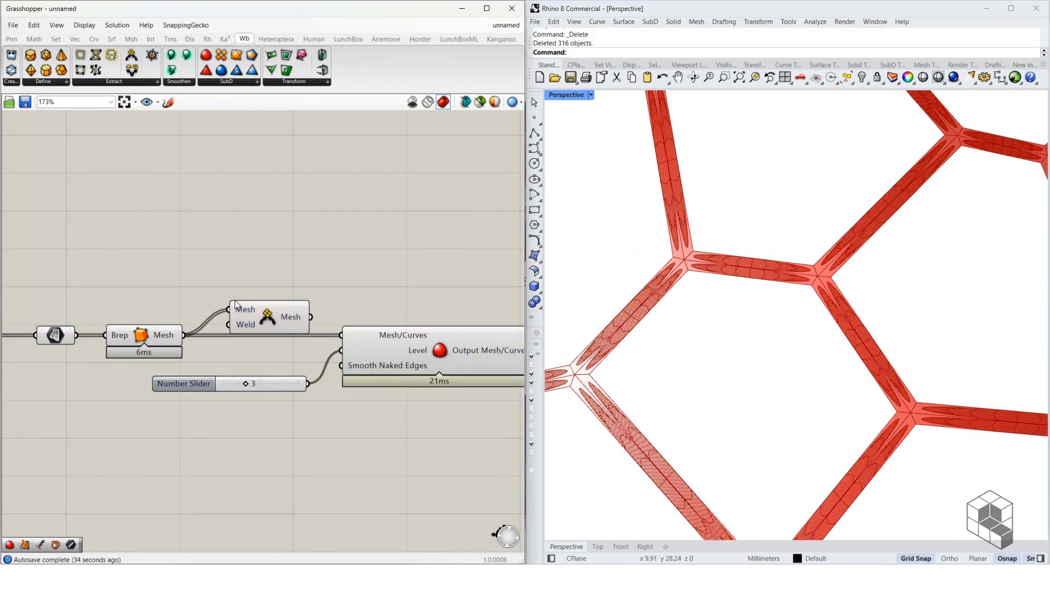
# Set the Weld input of Join Meshes and Weld to True and connect its output to Catmull-Clark's Mesh/Curves input.
pyautogui.rightClick(248, 326)
pyautogui.moveTo(317, 427)
pyautogui.click(413, 440)
pyautogui.moveTo(349, 330); pyautogui.dragTo(353, 333)
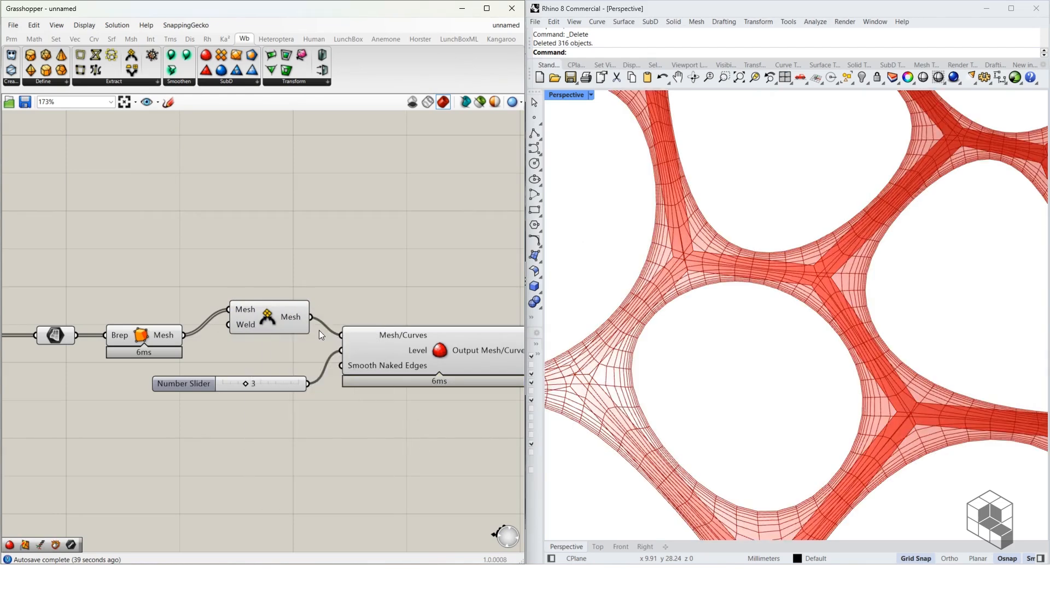
pyautogui.rightClick(250, 325)
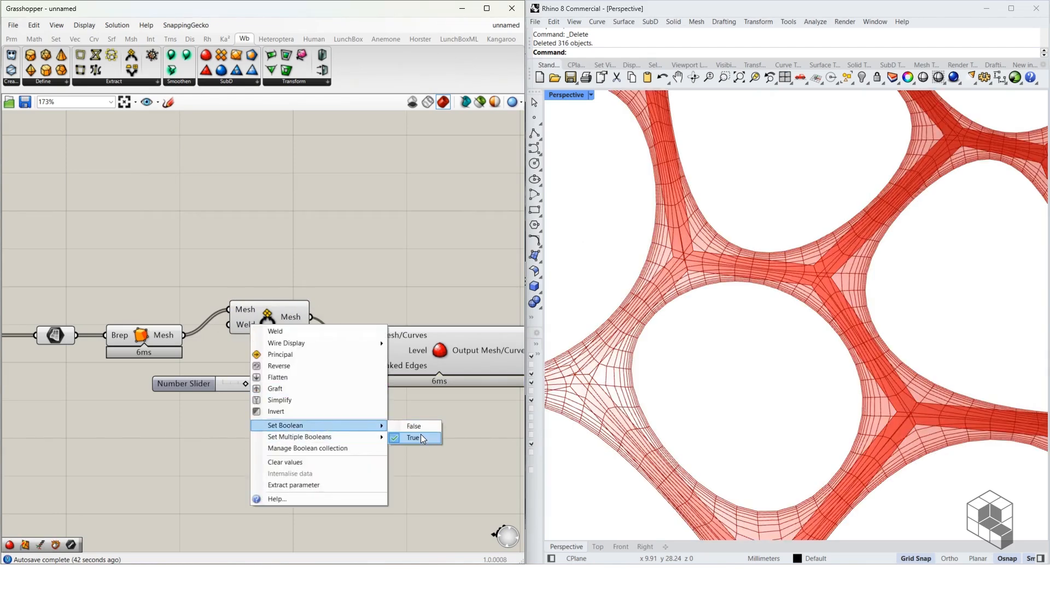
pyautogui.click(422, 437)
# Delete Catmull-Clark Subdivision and put the red-triangle Weaverbird subdivision component in its place.
pyautogui.moveTo(478, 403); pyautogui.dragTo(113, 372, button='right')
pyautogui.click(114, 321)
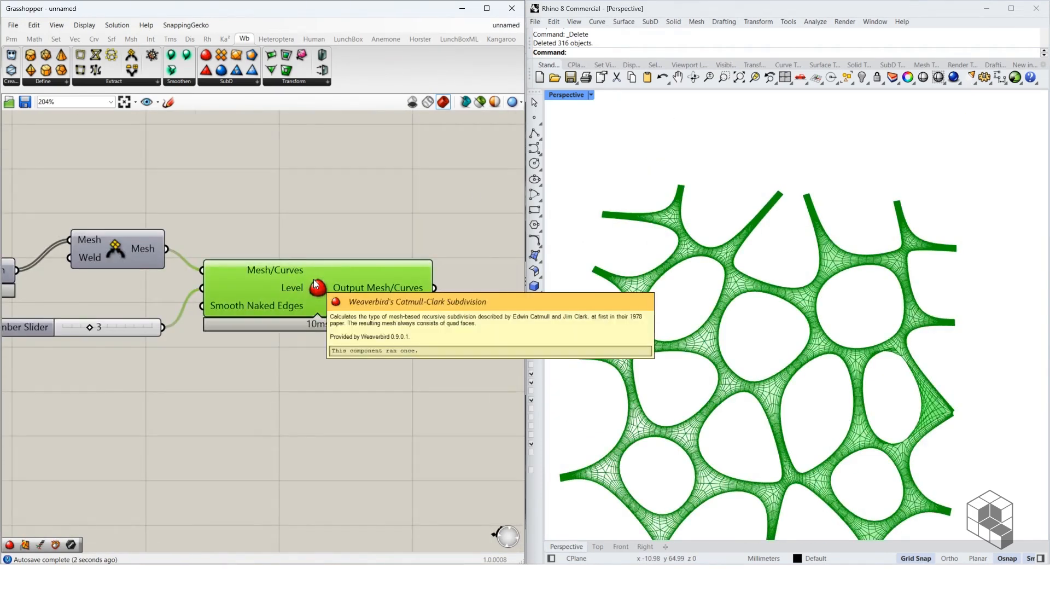
pyautogui.press('Delete')
pyautogui.click(226, 82)
pyautogui.click(244, 116)
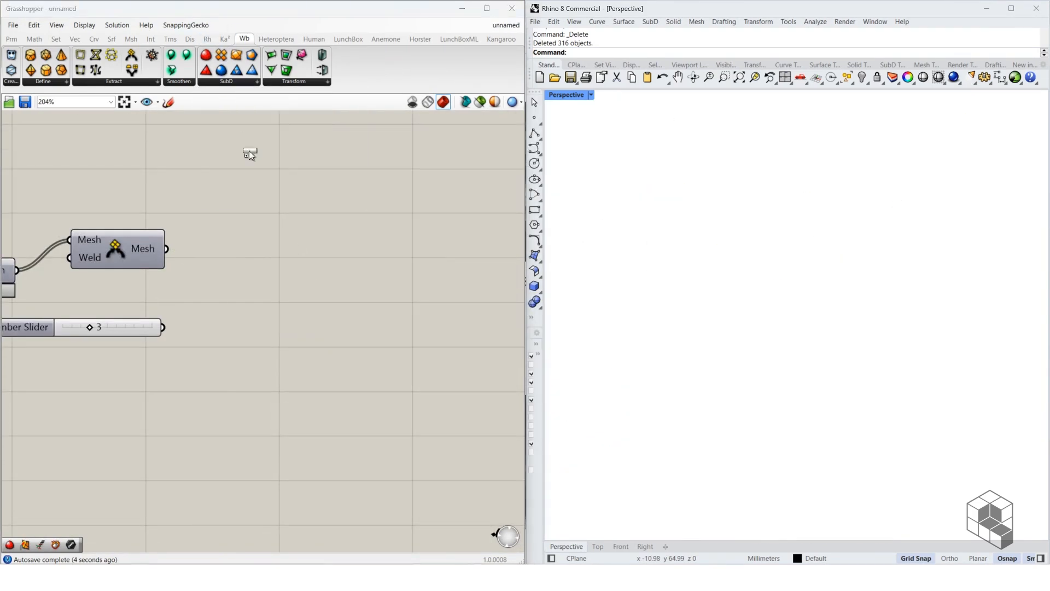
pyautogui.click(292, 286)
pyautogui.moveTo(245, 278); pyautogui.dragTo(278, 278)
# Connect the welded mesh to the new subdivision component's Mesh/Curves input and the number slider to its Level input.
pyautogui.moveTo(167, 249); pyautogui.dragTo(209, 268)
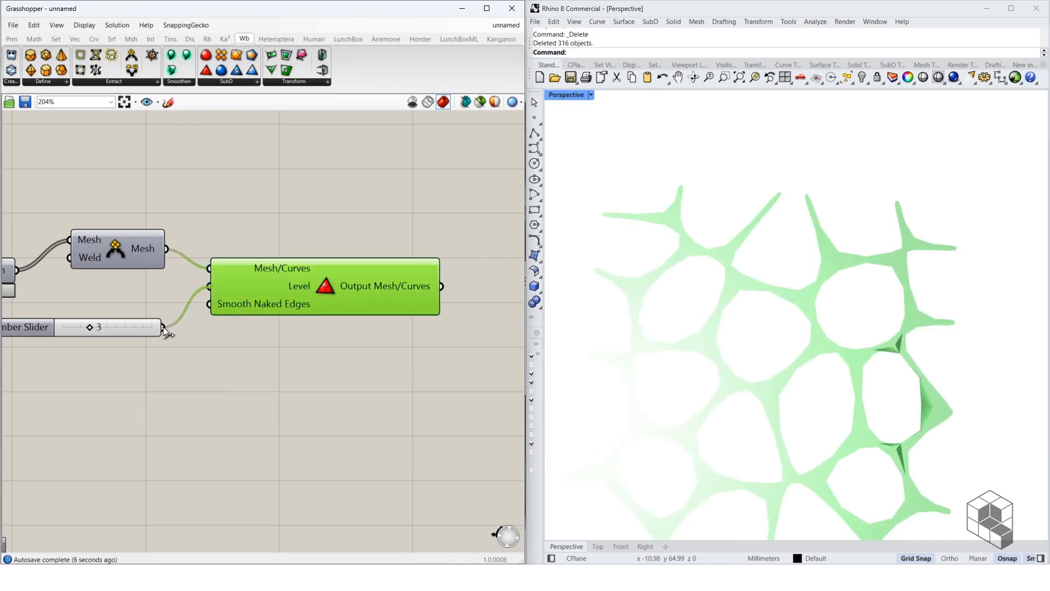
pyautogui.moveTo(163, 326); pyautogui.dragTo(163, 327)
pyautogui.click(290, 373)
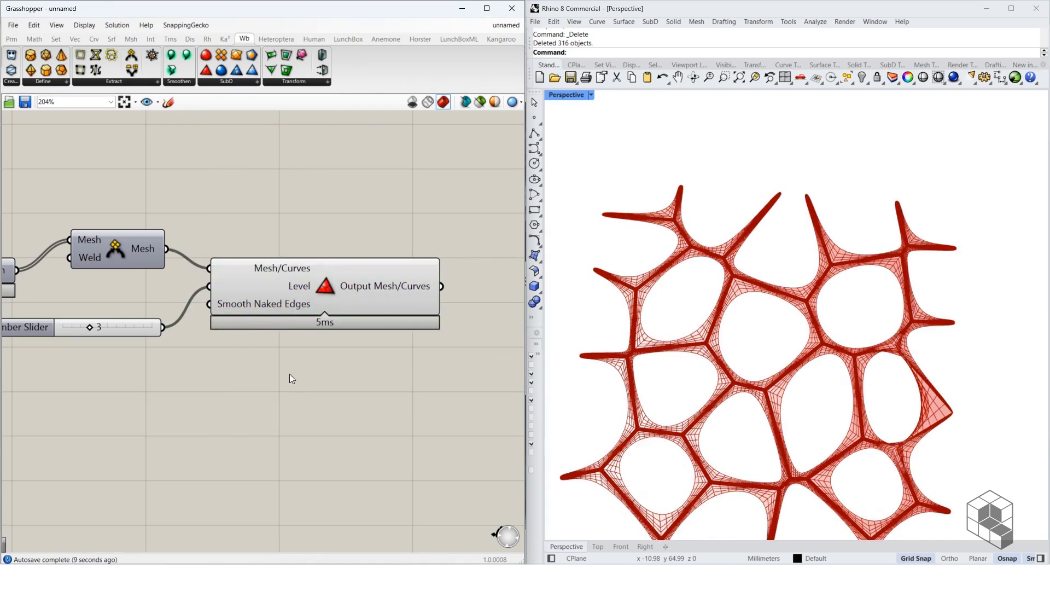
# Set the Smooth Naked Edges option of the subdivision component to Fixed.
pyautogui.moveTo(238, 280); pyautogui.dragTo(442, 272, button='right')
pyautogui.scroll(-5, 287, 246)
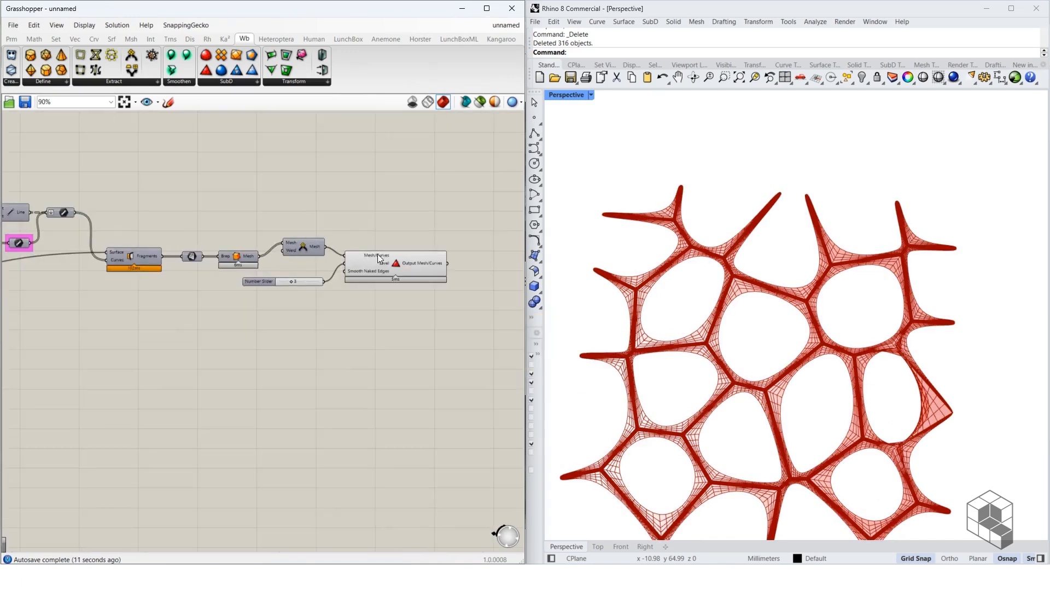
pyautogui.scroll(5, 377, 254)
pyautogui.moveTo(326, 285)
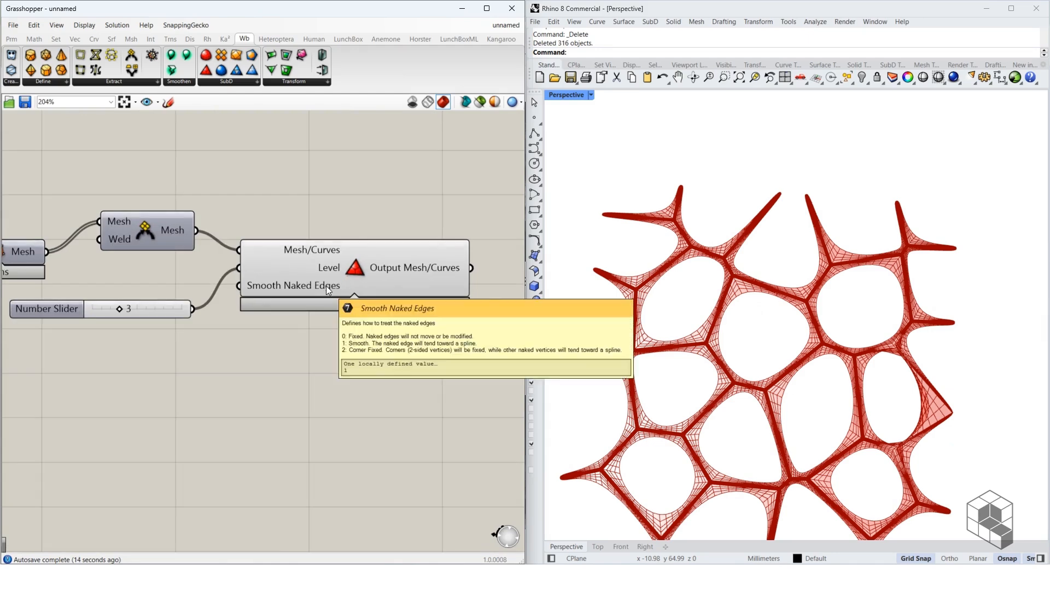
pyautogui.rightClick(326, 285)
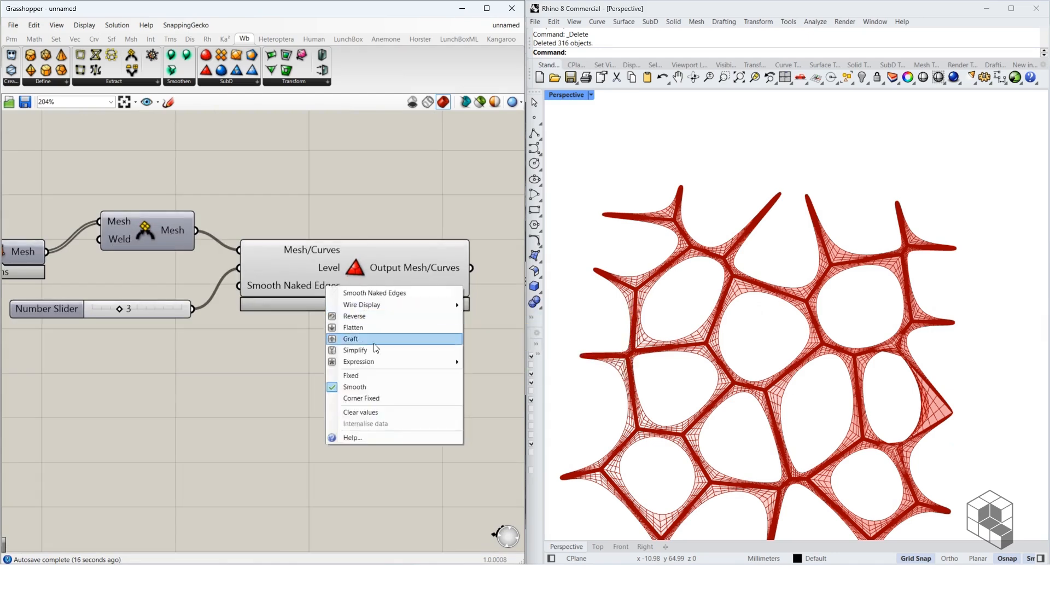
pyautogui.click(374, 374)
pyautogui.scroll(6, 700, 269)
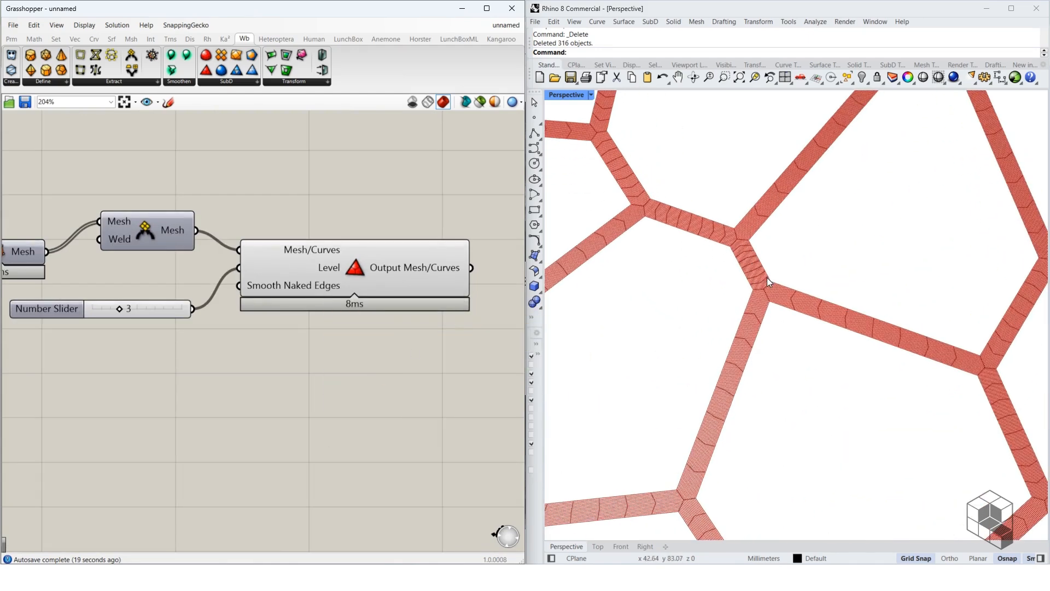
# Reposition the subdivision and Join Meshes and Weld components to tidy the layout.
pyautogui.moveTo(339, 263); pyautogui.dragTo(332, 306)
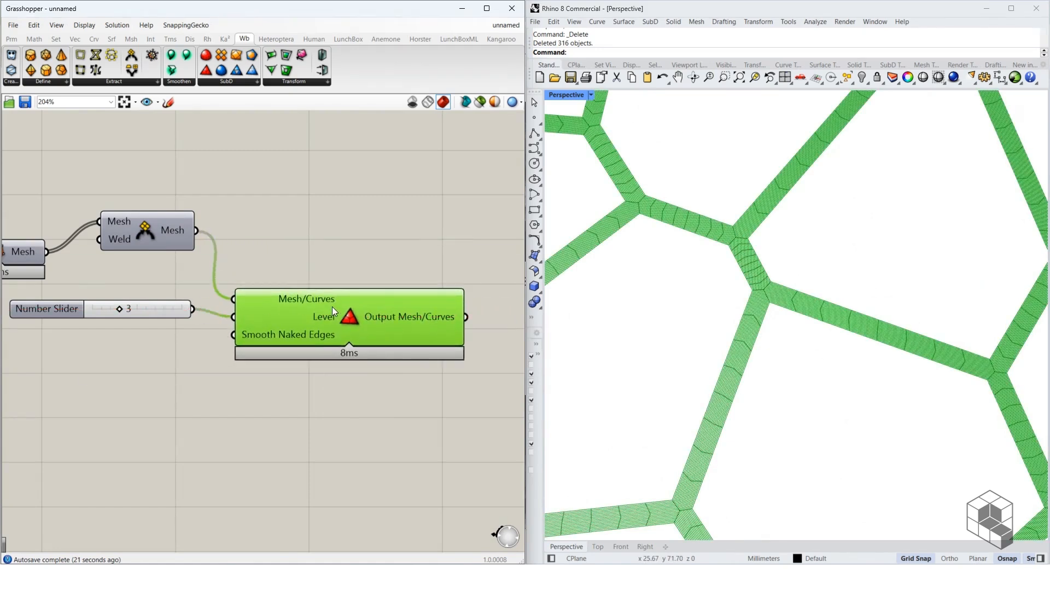
pyautogui.scroll(-4, 268, 238)
pyautogui.scroll(1, 211, 220)
pyautogui.click(234, 266)
# Add a Mesh parameter and connect the subdivision component's Output Mesh/Curves to it.
pyautogui.moveTo(501, 298); pyautogui.dragTo(310, 279, button='right')
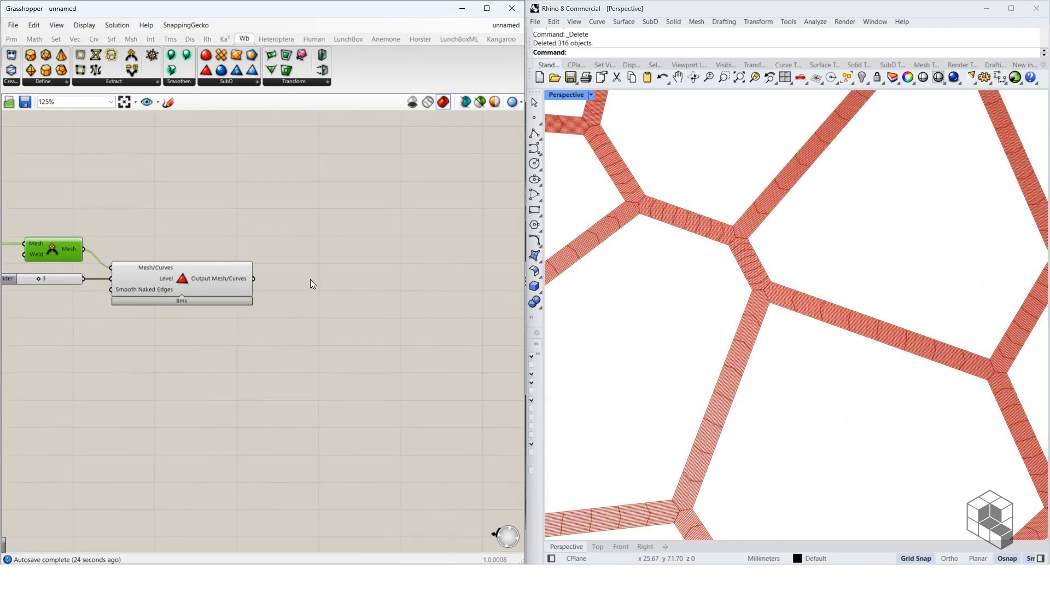
pyautogui.doubleClick(310, 279)
pyautogui.write('mesh')
pyautogui.click(294, 267)
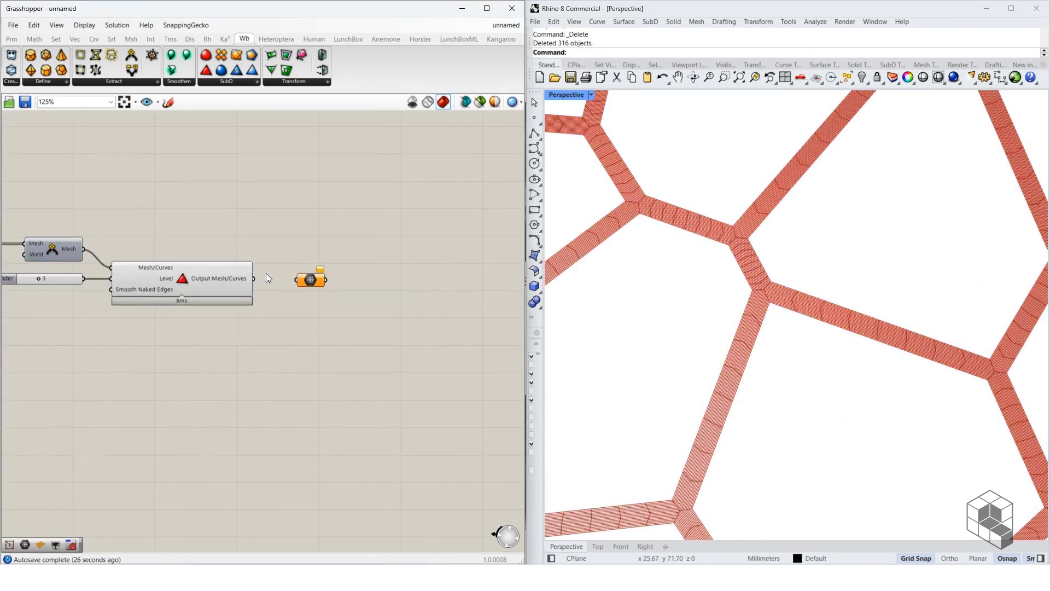
pyautogui.moveTo(254, 279); pyautogui.dragTo(299, 279)
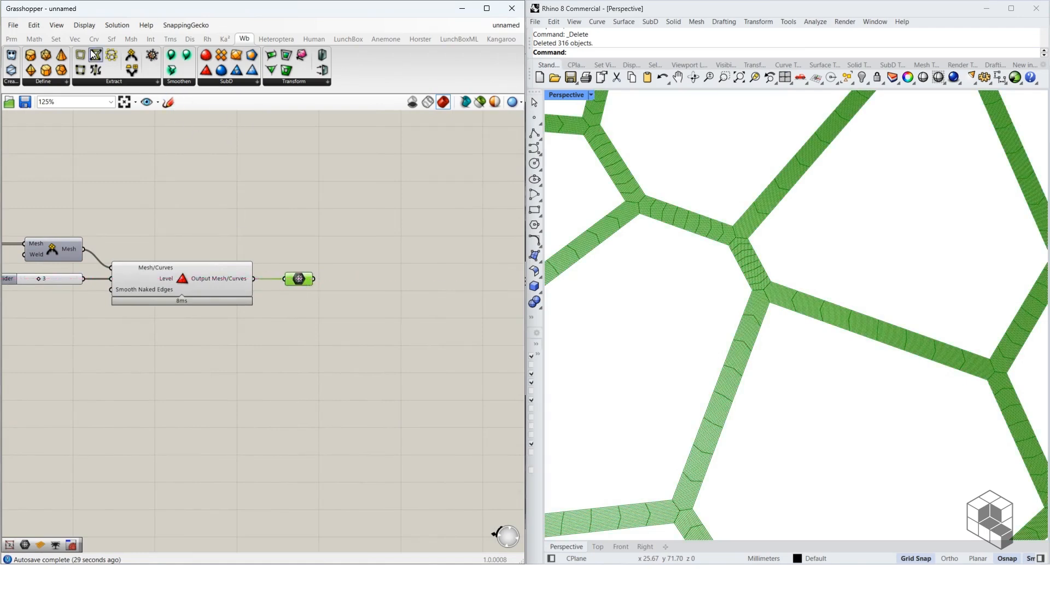
# Add a Mesh Join component and connect the Mesh parameter to its Meshes input.
pyautogui.click(131, 38)
pyautogui.click(407, 81)
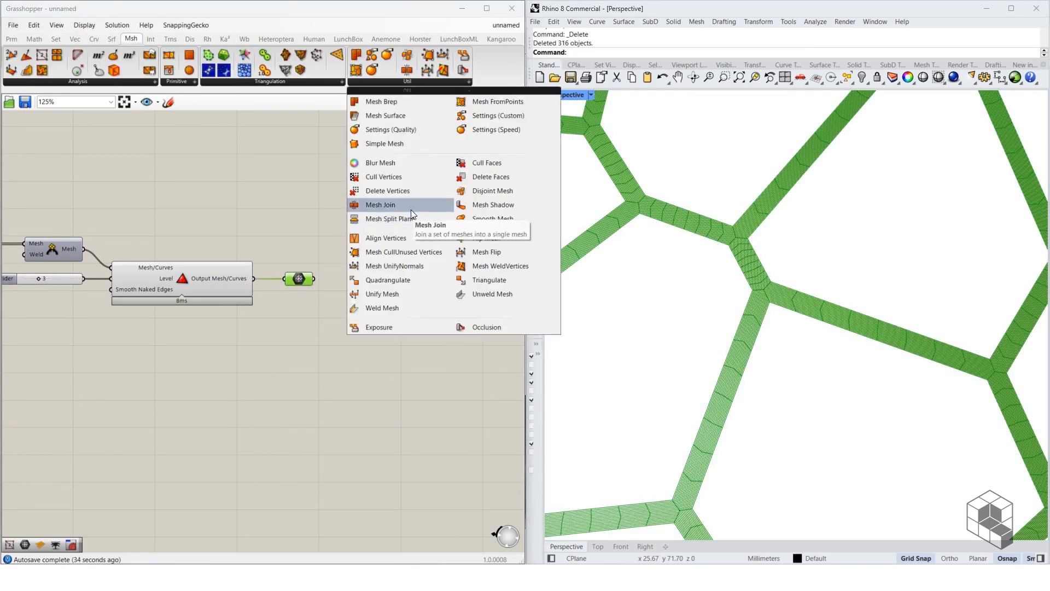
pyautogui.click(480, 252)
pyautogui.click(378, 287)
pyautogui.moveTo(369, 284); pyautogui.dragTo(398, 279)
# Add a Mesh WeldVertices component and connect the joined mesh to its Mesh input.
pyautogui.click(409, 80)
pyautogui.click(446, 235)
pyautogui.click(463, 281)
pyautogui.moveTo(460, 288); pyautogui.dragTo(338, 281, button='right')
pyautogui.moveTo(338, 281); pyautogui.dragTo(342, 281)
# Connect a copy of the Mesh parameter to the Mesh WeldVertices output and turn off the preview of the preceding components.
pyautogui.moveTo(356, 284)
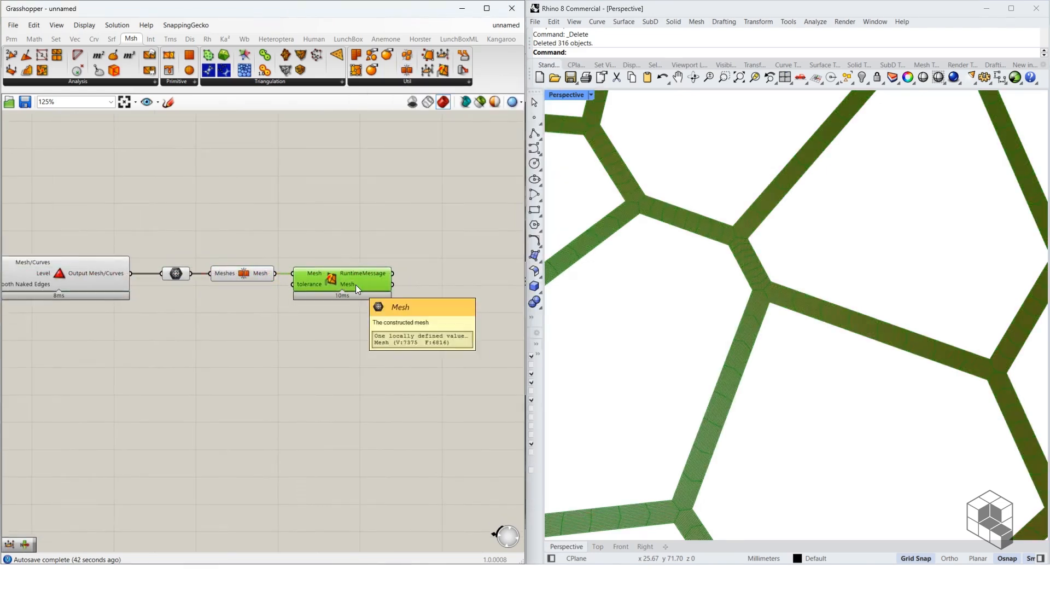
pyautogui.moveTo(182, 273); pyautogui.dragTo(429, 284)
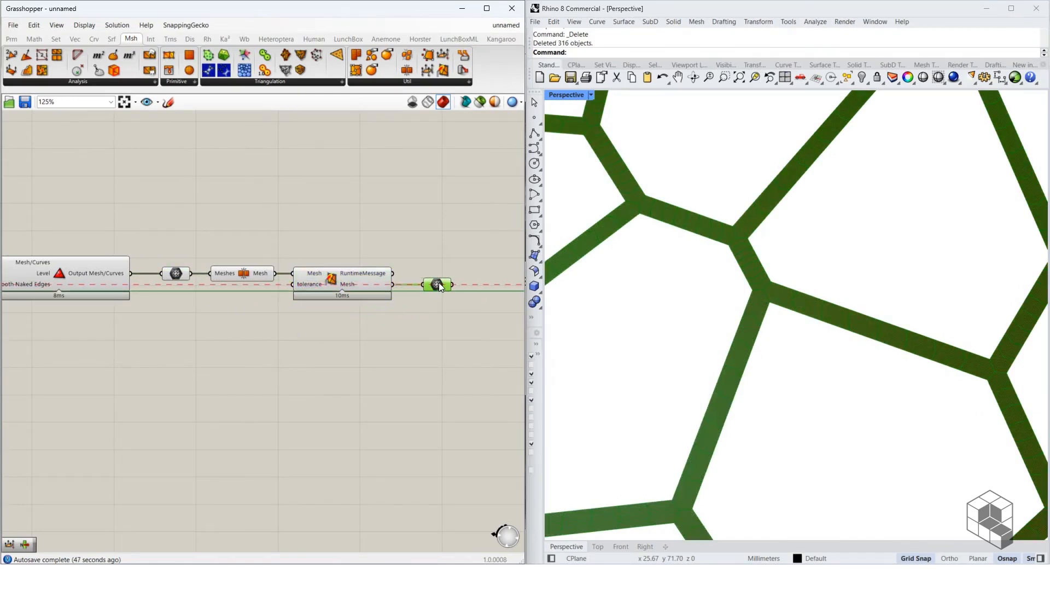
pyautogui.scroll(-5, 430, 180)
pyautogui.moveTo(425, 182); pyautogui.dragTo(240, 238)
pyautogui.middleClick(303, 257)
pyautogui.click(336, 225)
# Put the last Mesh parameter in a group and colour the group cyan.
pyautogui.scroll(9, 438, 205)
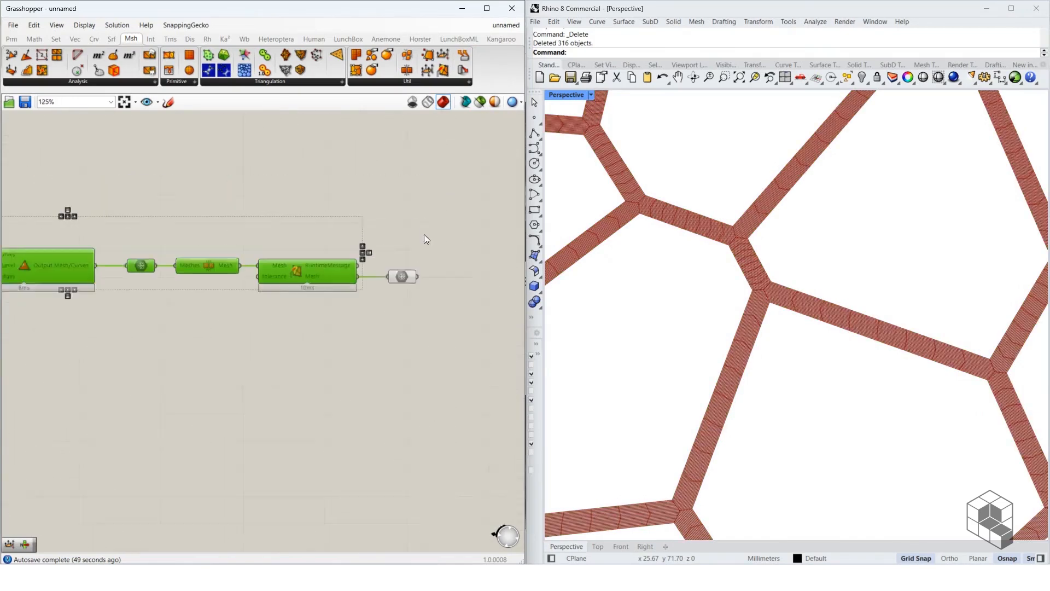
pyautogui.click(386, 315)
pyautogui.scroll(1, 387, 314)
pyautogui.middleClick(389, 312)
pyautogui.click(389, 281)
pyautogui.rightClick(407, 289)
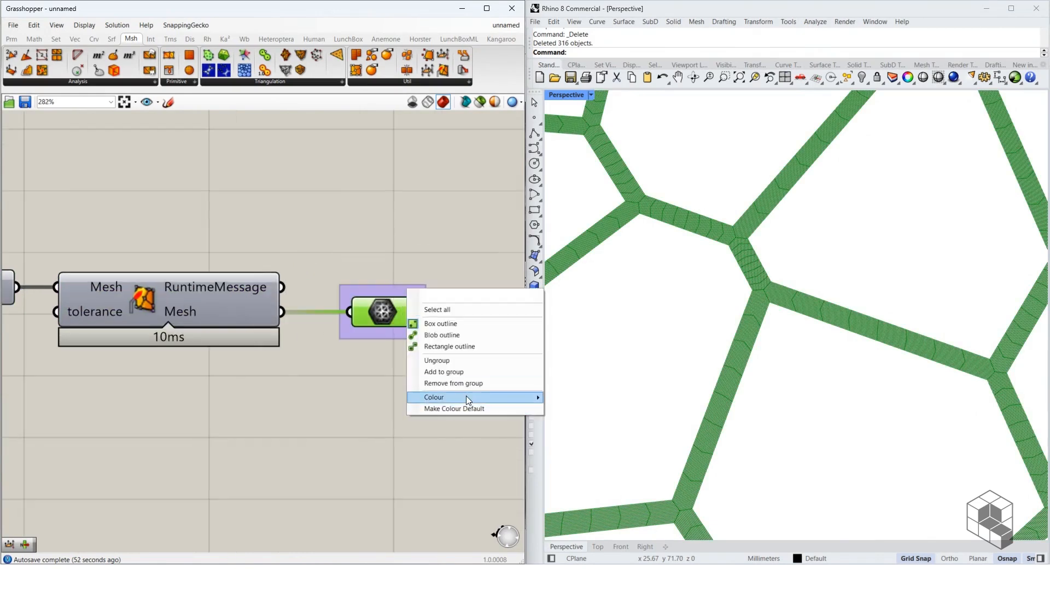
pyautogui.moveTo(466, 397)
pyautogui.moveTo(607, 425); pyautogui.dragTo(674, 492)
pyautogui.click(324, 468)
# Connect a copy of the grouped Mesh parameter to the original and colour its group magenta.
pyautogui.scroll(-5, 317, 345)
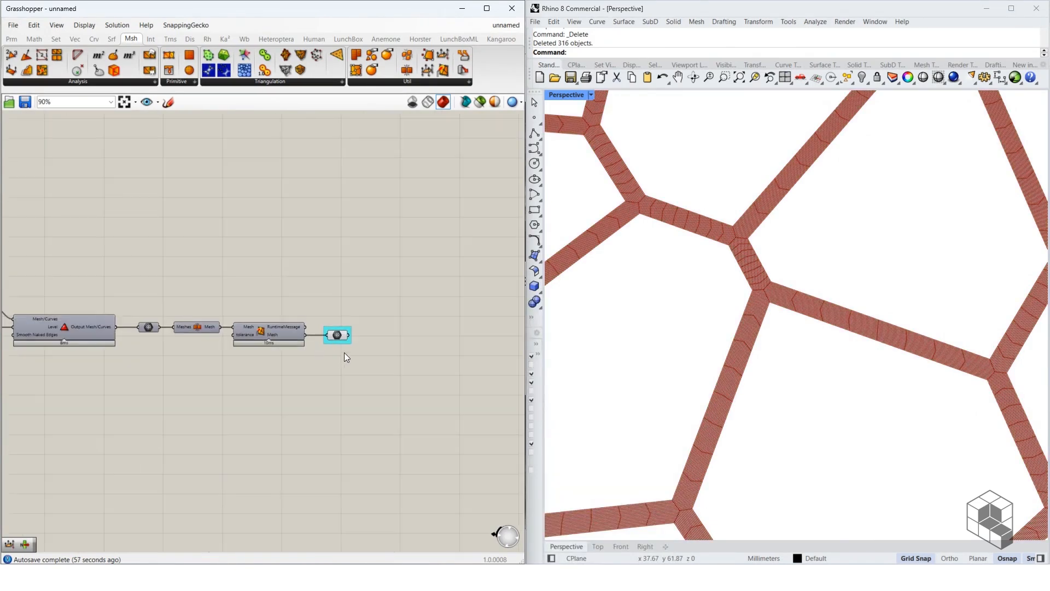
pyautogui.moveTo(352, 302); pyautogui.dragTo(401, 341)
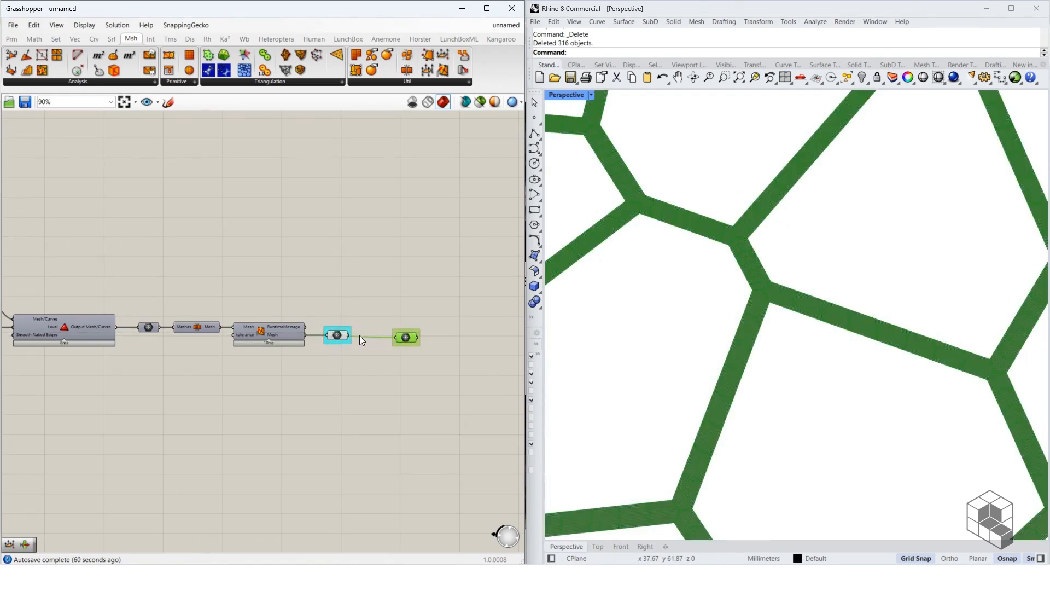
pyautogui.scroll(4, 413, 329)
pyautogui.rightClick(417, 325)
pyautogui.moveTo(469, 432)
pyautogui.moveTo(605, 437); pyautogui.dragTo(596, 392)
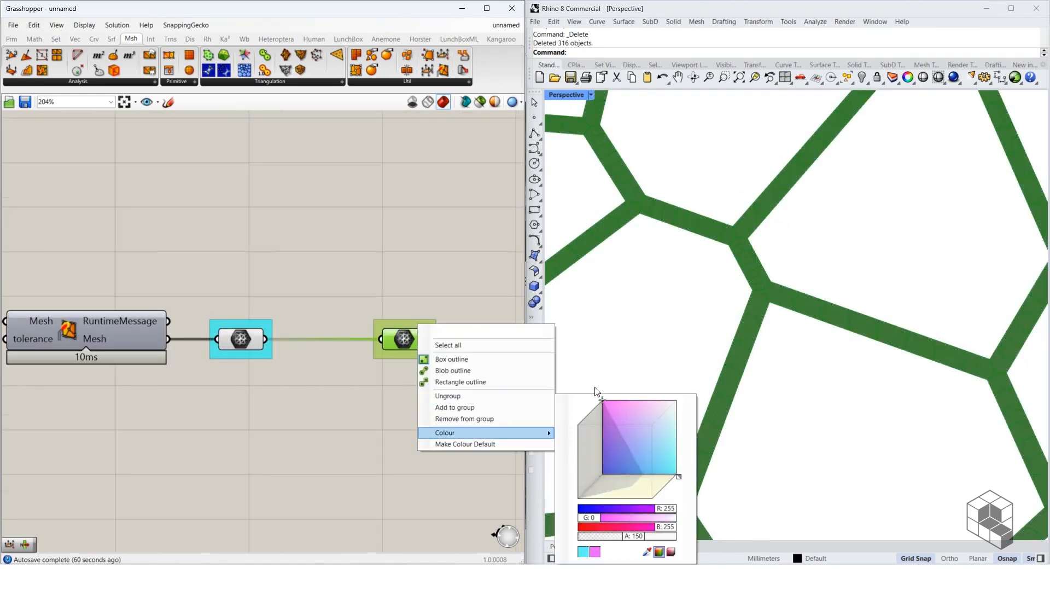
pyautogui.click(481, 304)
# Examine the welded mesh's open strip ends and the boundary edges between them, and clear the selection.
pyautogui.moveTo(455, 395); pyautogui.dragTo(237, 382, button='right')
pyautogui.moveTo(183, 332); pyautogui.dragTo(225, 328)
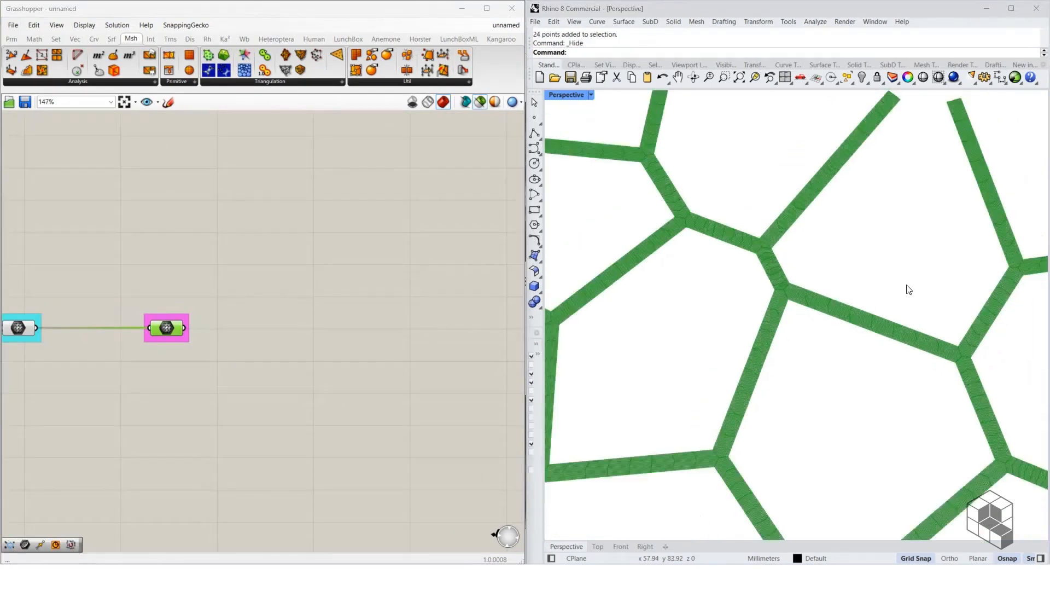
pyautogui.scroll(-3, 908, 288)
pyautogui.scroll(5, 705, 263)
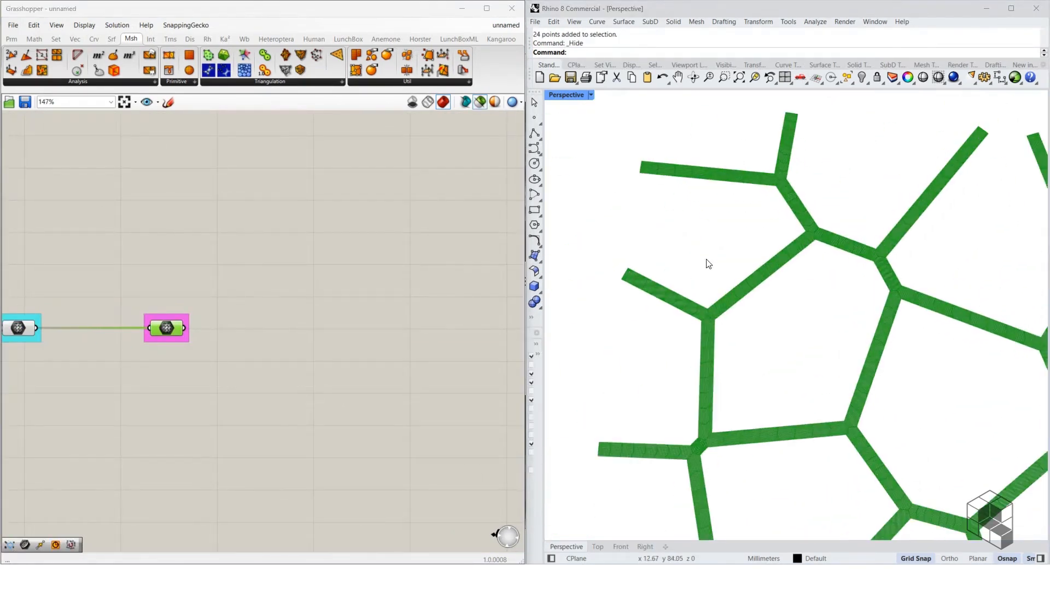
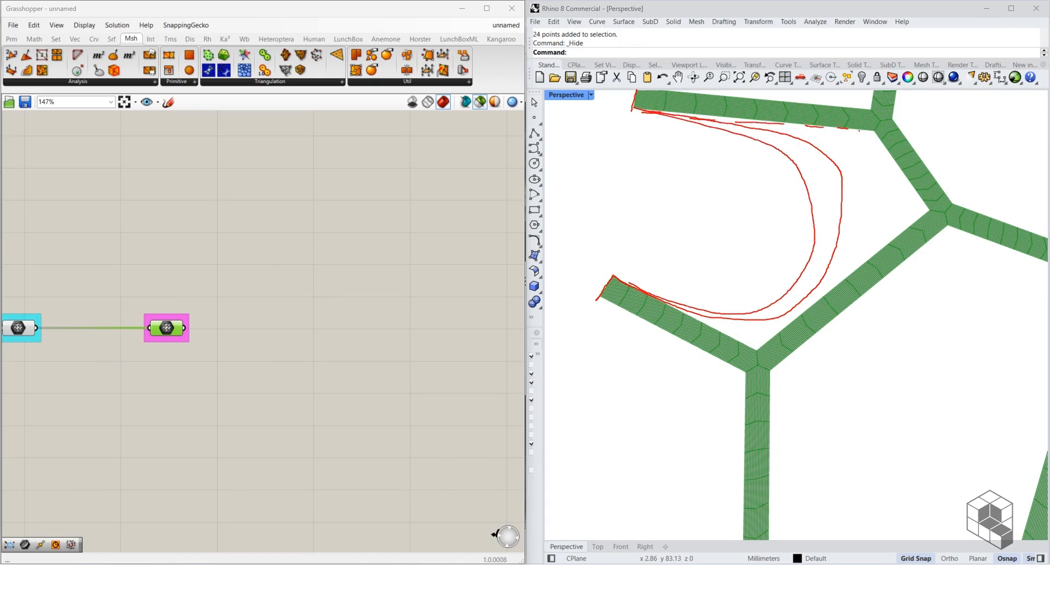
pyautogui.press('Escape')
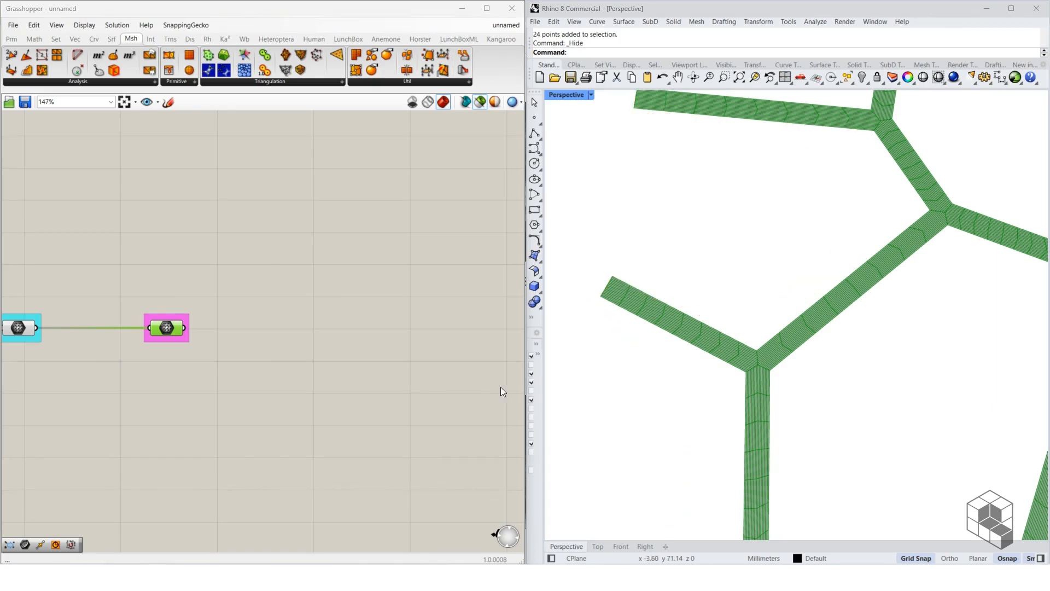
pyautogui.scroll(5, 604, 281)
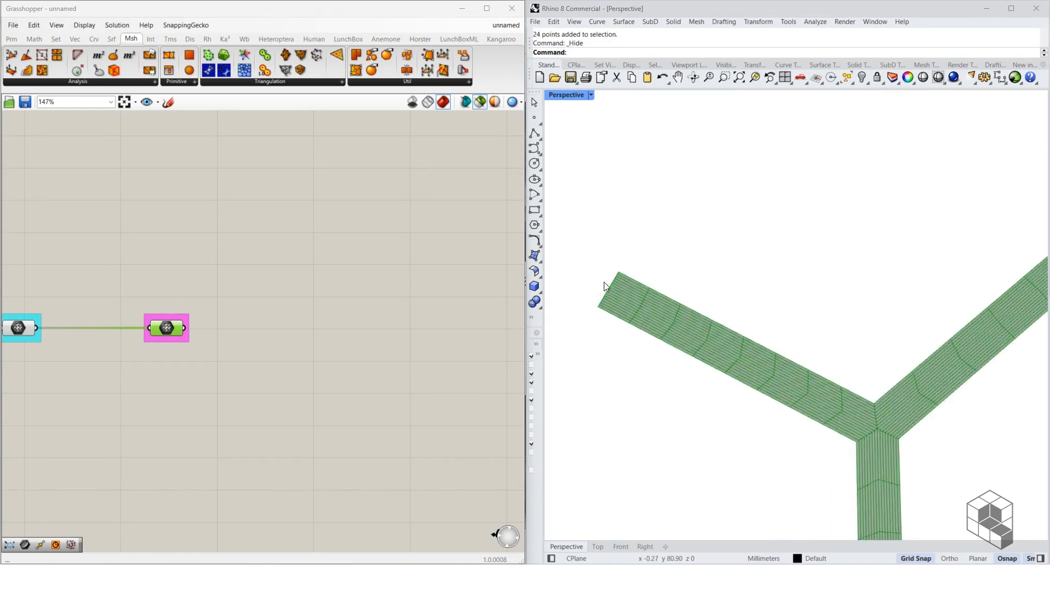
pyautogui.scroll(-5, 627, 340)
pyautogui.scroll(5, 659, 229)
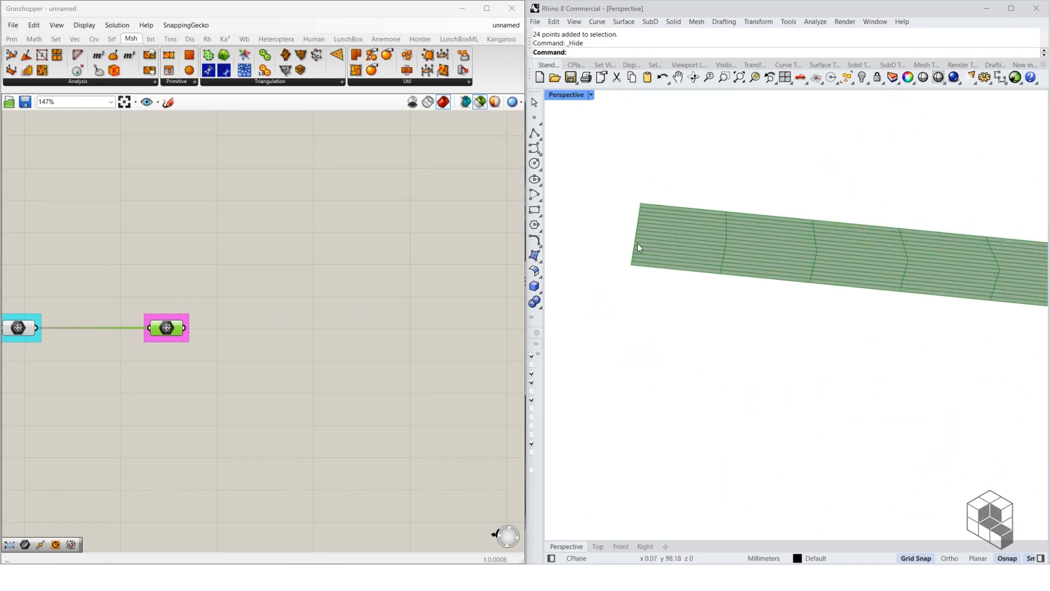
pyautogui.click(257, 299)
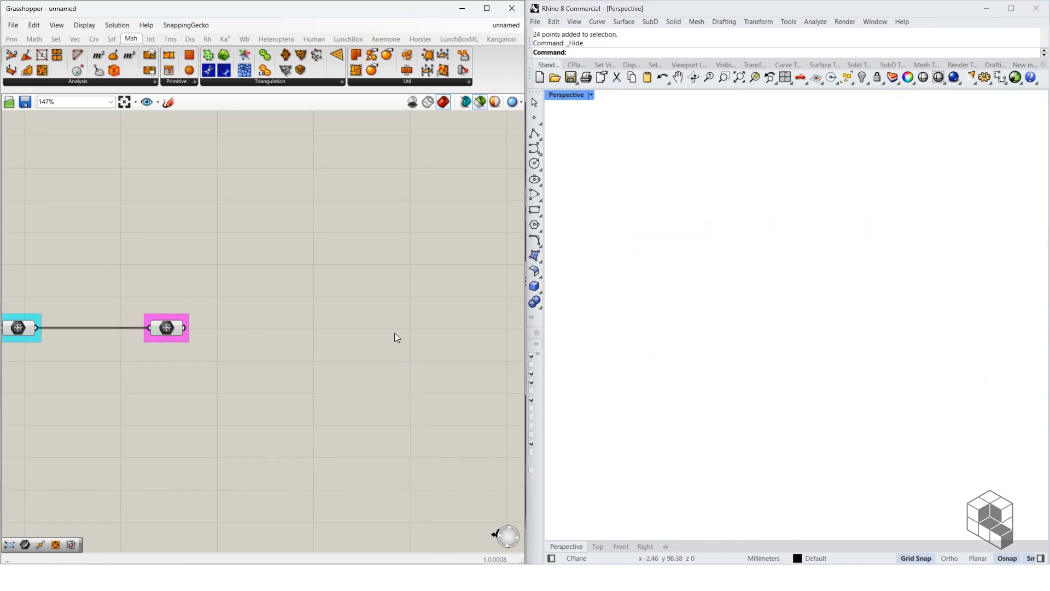
# Place a copy of the magenta-grouped surface parameter, connected to the original, below the last Mesh parameter.
pyautogui.click(176, 337)
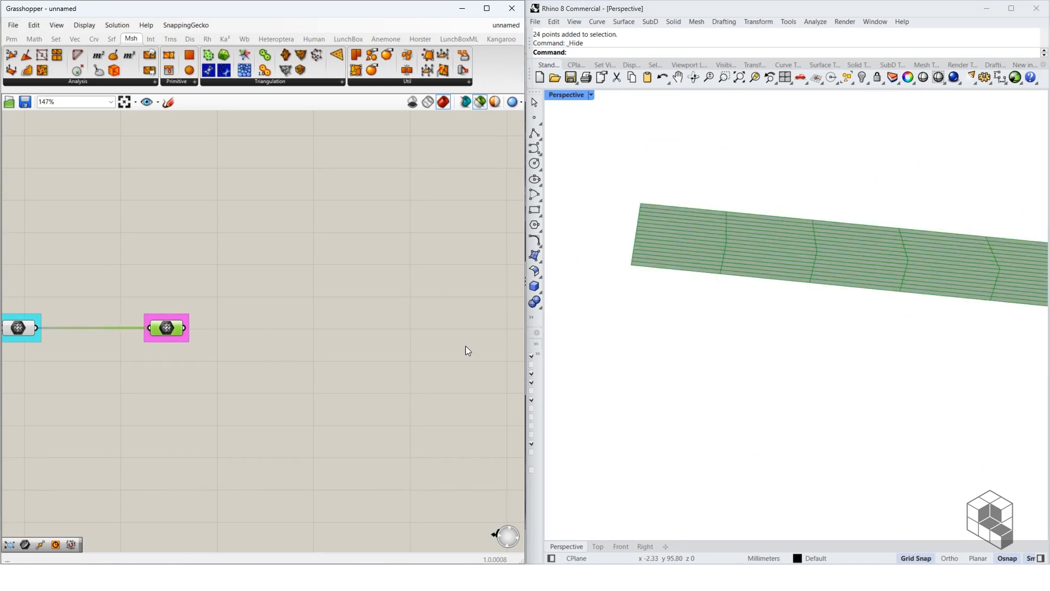
pyautogui.scroll(-5, 343, 318)
pyautogui.scroll(4, 93, 328)
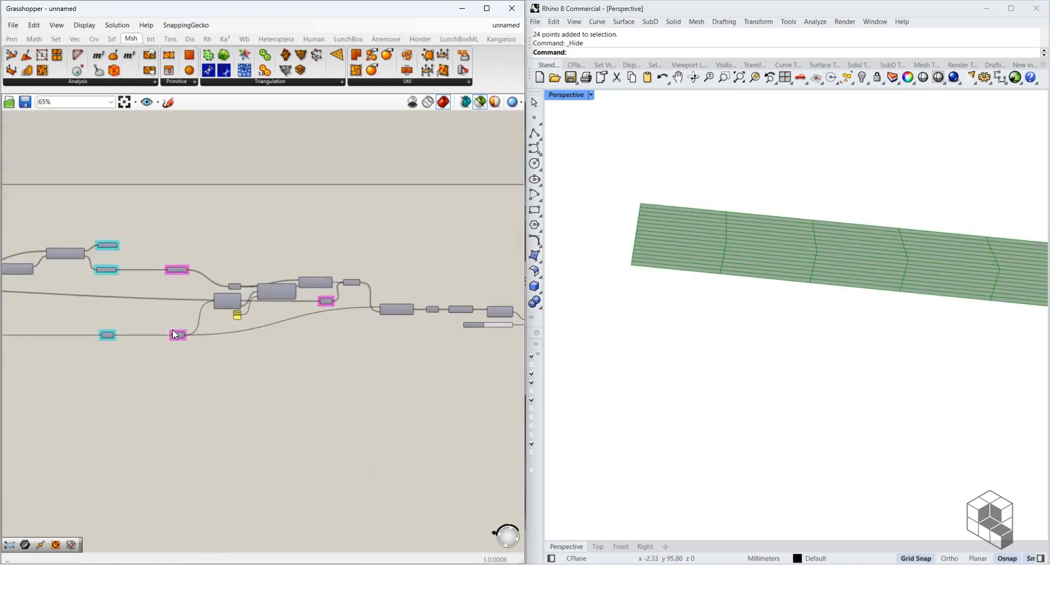
pyautogui.moveTo(188, 339); pyautogui.dragTo(503, 391)
pyautogui.scroll(-5, 263, 374)
pyautogui.moveTo(504, 390); pyautogui.dragTo(225, 418, button='right')
pyautogui.scroll(2, 226, 418)
pyautogui.moveTo(226, 418); pyautogui.dragTo(385, 411)
pyautogui.scroll(-4, 389, 396)
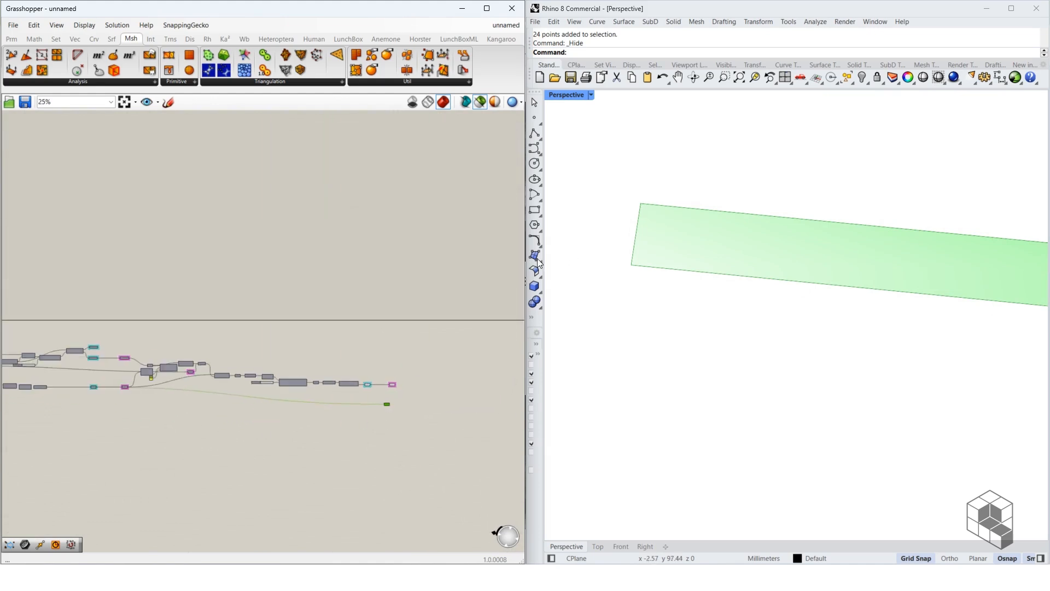
# Connect a copy of the Corner Points parameter to the original.
pyautogui.scroll(-1, 123, 343)
pyautogui.scroll(3, 86, 353)
pyautogui.moveTo(87, 353); pyautogui.dragTo(307, 335, button='right')
pyautogui.scroll(6, 169, 347)
pyautogui.scroll(-2, 216, 353)
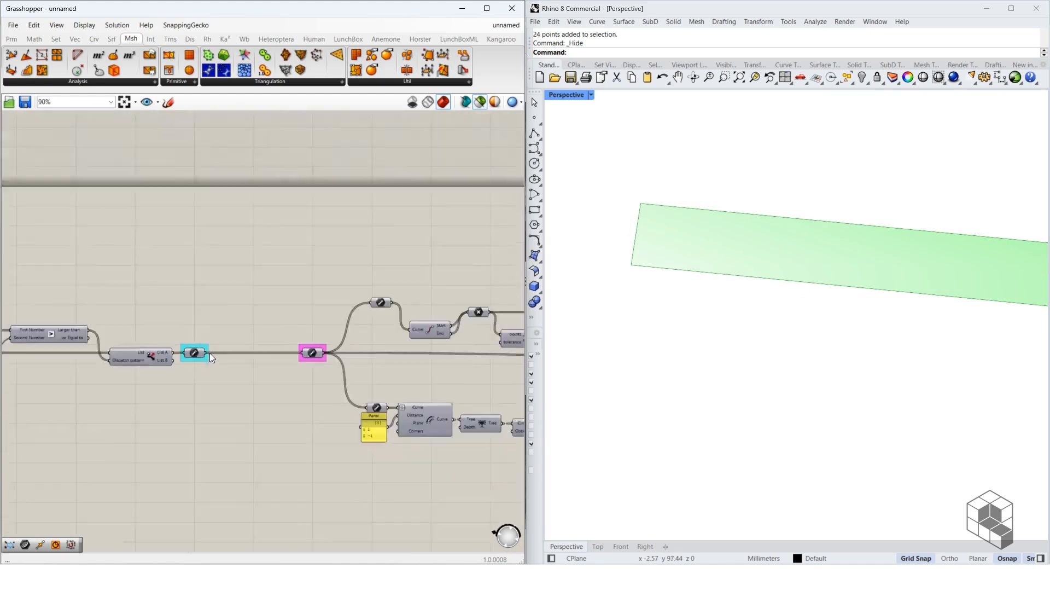
pyautogui.scroll(-2, 219, 353)
pyautogui.moveTo(155, 349); pyautogui.dragTo(158, 350, button='right')
pyautogui.scroll(5, 287, 301)
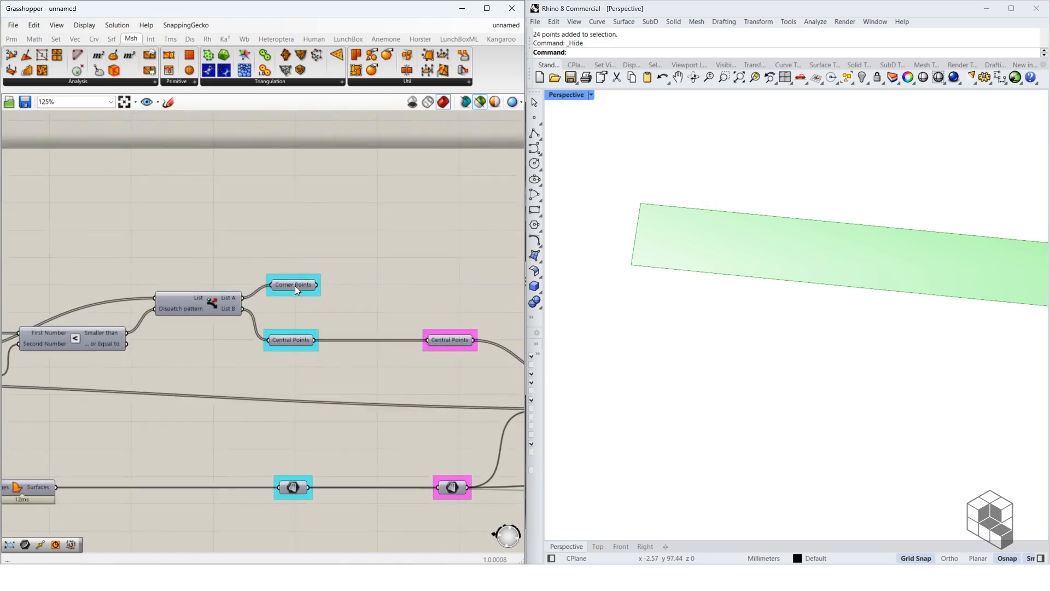
pyautogui.click(295, 286)
pyautogui.scroll(-5, 182, 269)
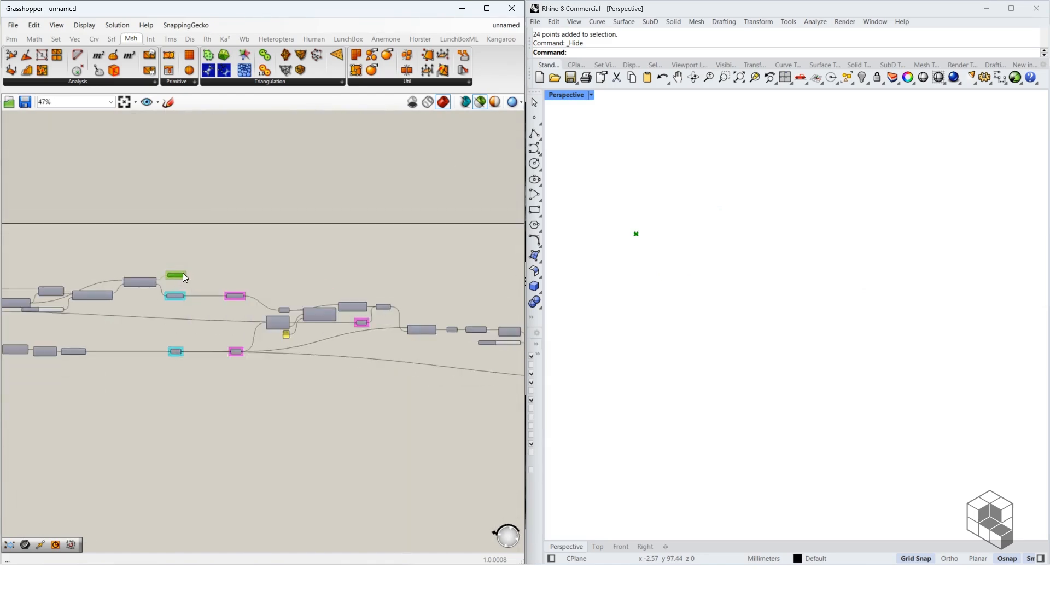
pyautogui.scroll(4, 181, 278)
pyautogui.hotkey('ctrl', 'c')
pyautogui.hotkey('ctrl', 'v')
pyautogui.moveTo(179, 278); pyautogui.dragTo(212, 281)
pyautogui.moveTo(232, 283); pyautogui.dragTo(94, 259, button='right')
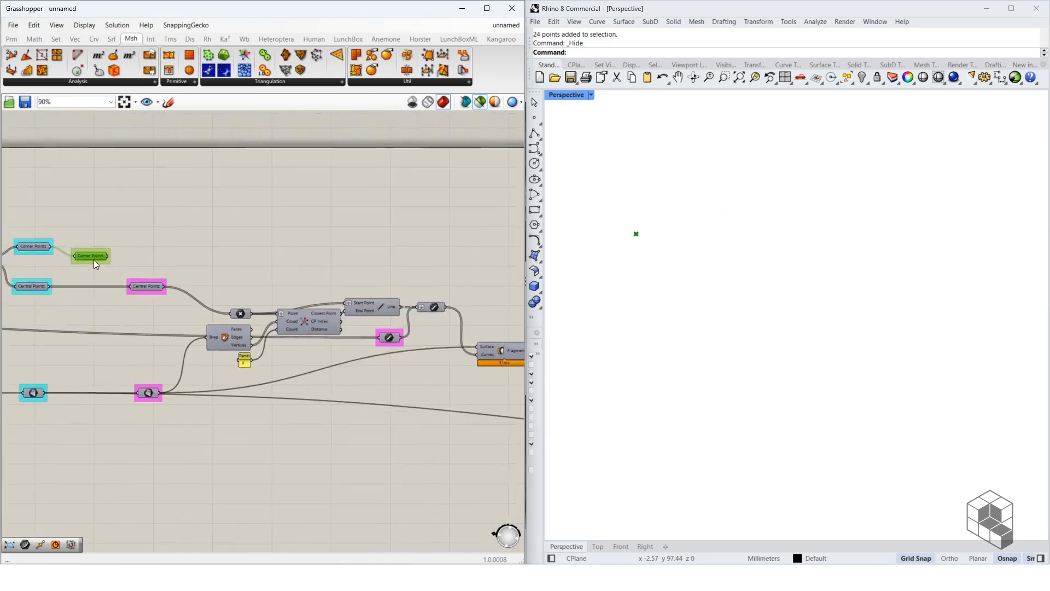
# Move the Corner Points copy to the end of the definition, beneath the copied surface parameter.
pyautogui.scroll(-2, 95, 260)
pyautogui.moveTo(95, 259); pyautogui.dragTo(399, 418)
pyautogui.moveTo(399, 418); pyautogui.dragTo(117, 382, button='right')
pyautogui.moveTo(117, 382); pyautogui.dragTo(462, 406)
pyautogui.moveTo(463, 406); pyautogui.dragTo(137, 453, button='right')
pyautogui.moveTo(137, 453); pyautogui.dragTo(219, 427)
pyautogui.scroll(4, 218, 430)
pyautogui.click(205, 451)
pyautogui.click(274, 420)
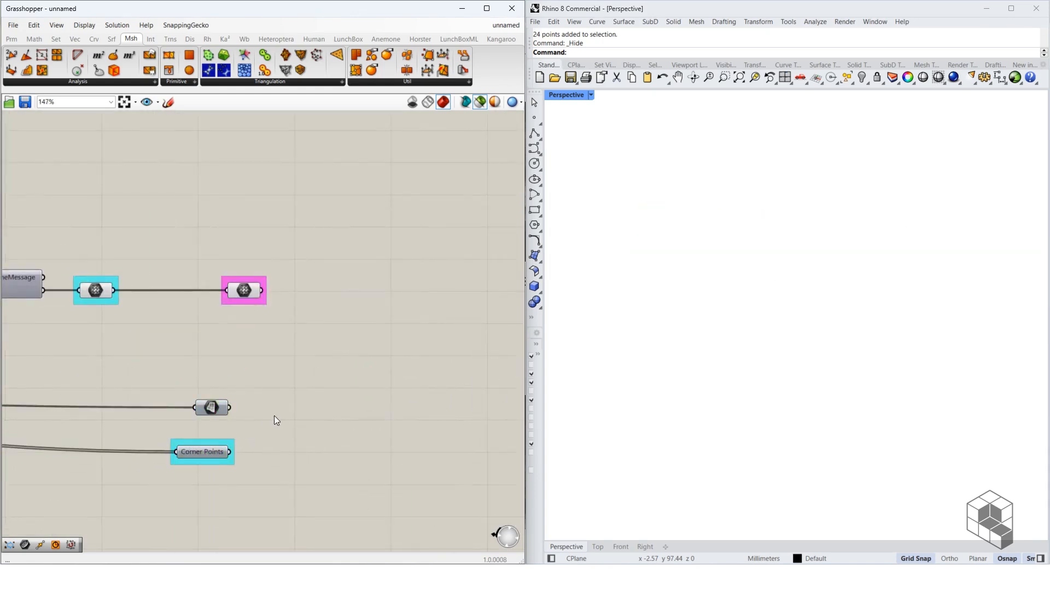
# Add a Brep Edges component and feed it from the copied surface parameter.
pyautogui.doubleClick(281, 412)
pyautogui.write('brep ed')
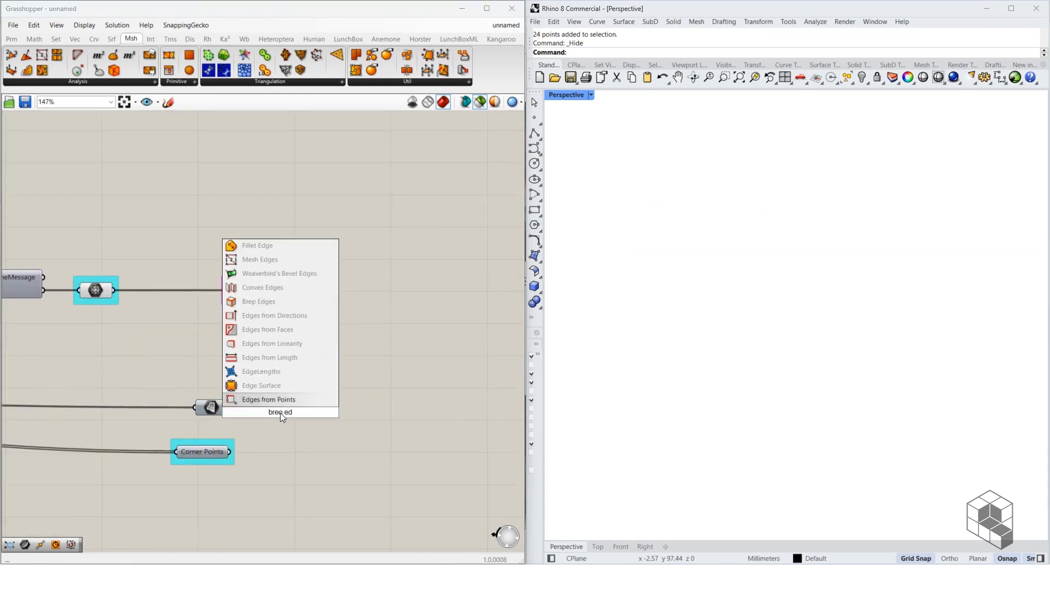
pyautogui.click(259, 301)
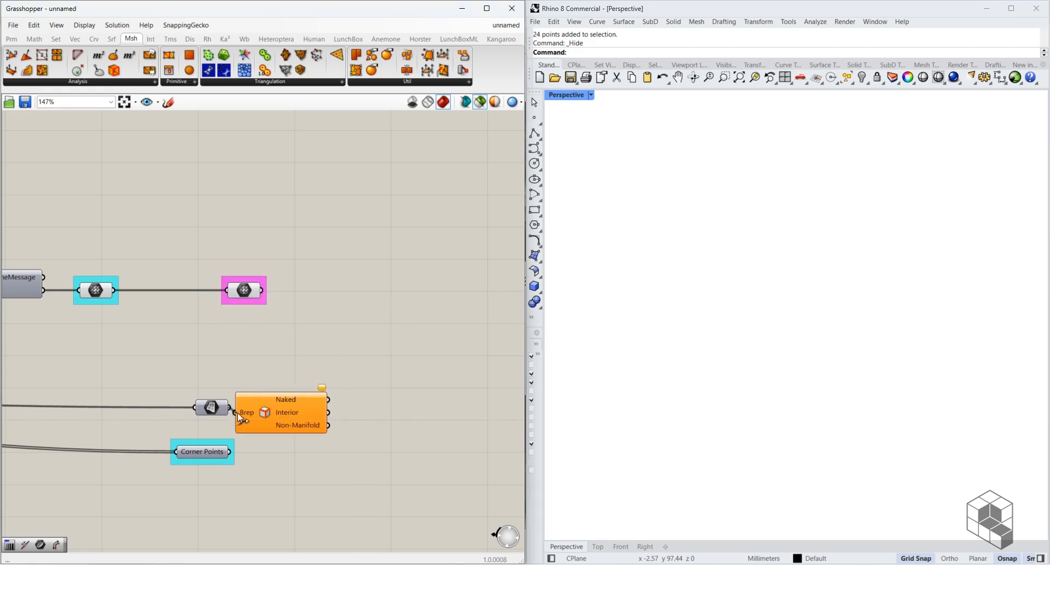
pyautogui.moveTo(237, 412); pyautogui.dragTo(238, 412)
pyautogui.moveTo(313, 398); pyautogui.dragTo(330, 393)
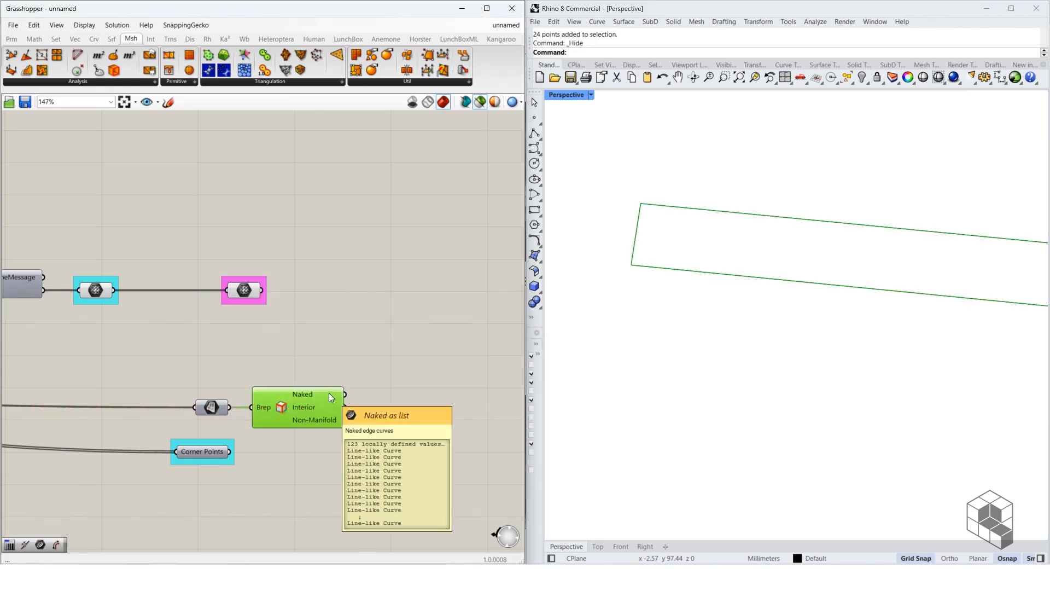
# Add Curve Closest Point, connect Corner Points to its Point input and Naked edges to its Curve input, and graft Point.
pyautogui.doubleClick(360, 457)
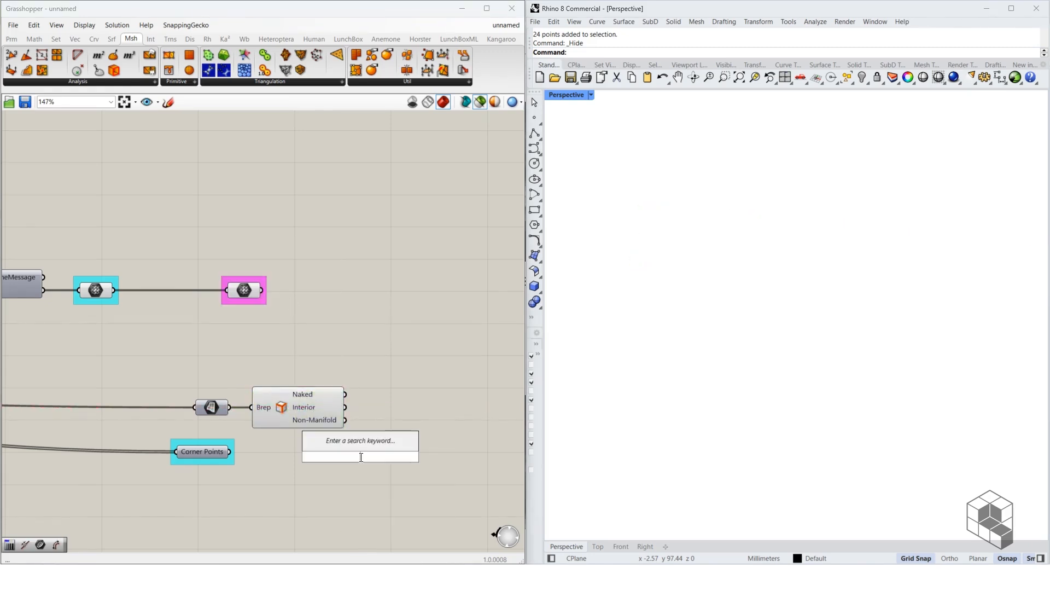
pyautogui.write('curve close')
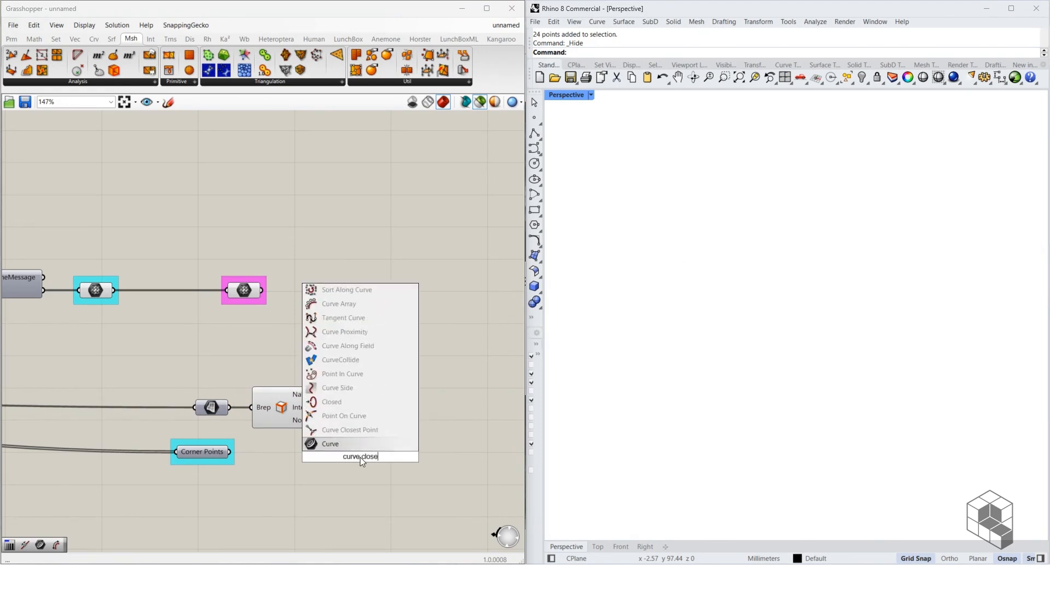
pyautogui.click(362, 430)
pyautogui.moveTo(366, 448); pyautogui.dragTo(447, 438)
pyautogui.moveTo(229, 452); pyautogui.dragTo(399, 438)
pyautogui.moveTo(437, 444); pyautogui.dragTo(384, 478)
pyautogui.rightClick(413, 457)
pyautogui.click(446, 446)
pyautogui.moveTo(466, 448); pyautogui.dragTo(332, 401, button='right')
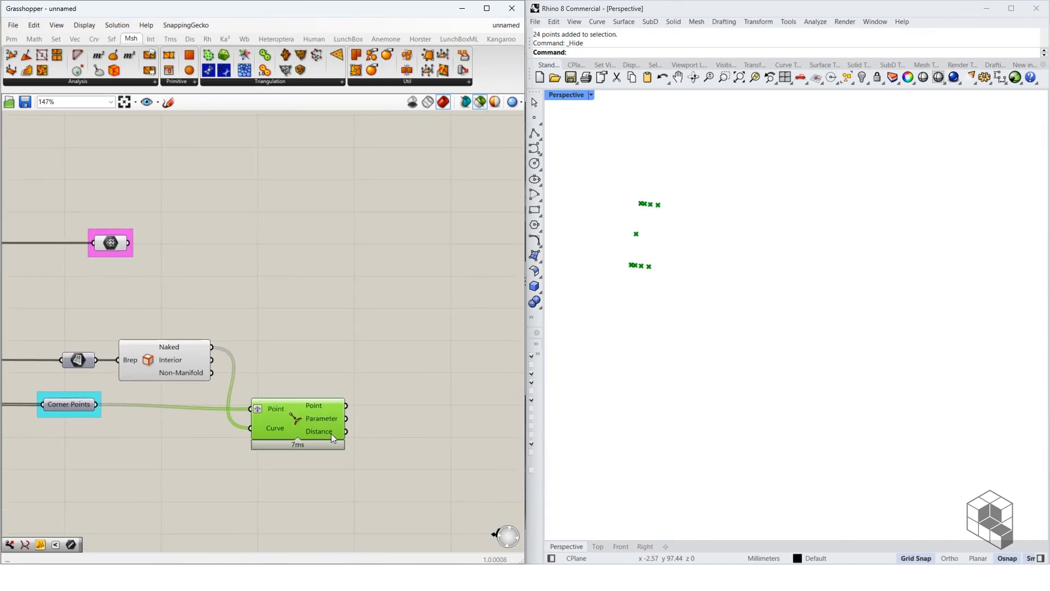
pyautogui.moveTo(330, 433)
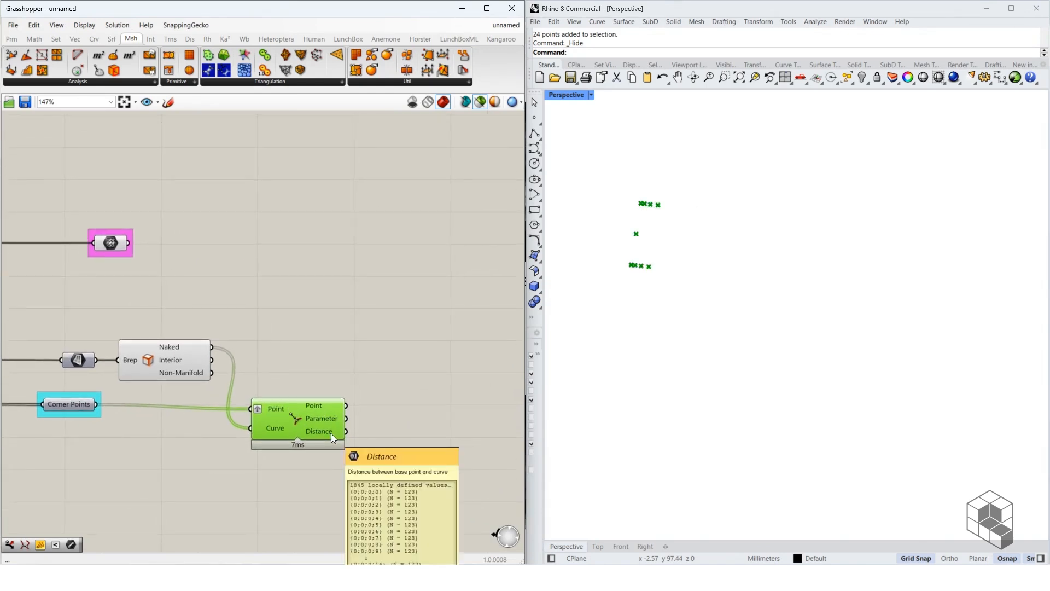
# Add a Dispatch component beside Curve Closest Point.
pyautogui.doubleClick(451, 398)
pyautogui.write('dispatch')
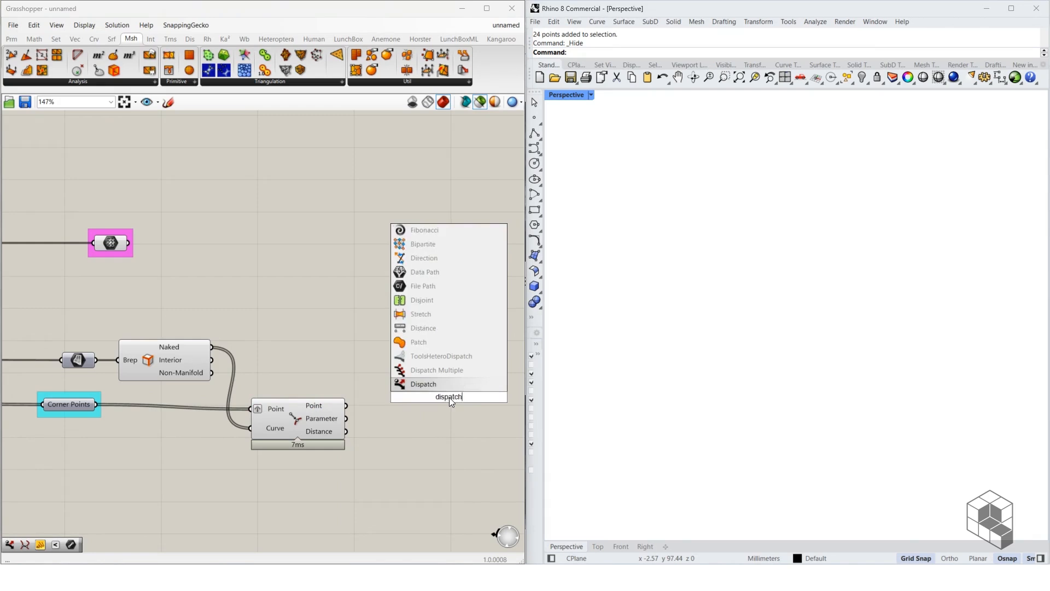
pyautogui.press('Return')
pyautogui.moveTo(449, 398); pyautogui.dragTo(451, 353)
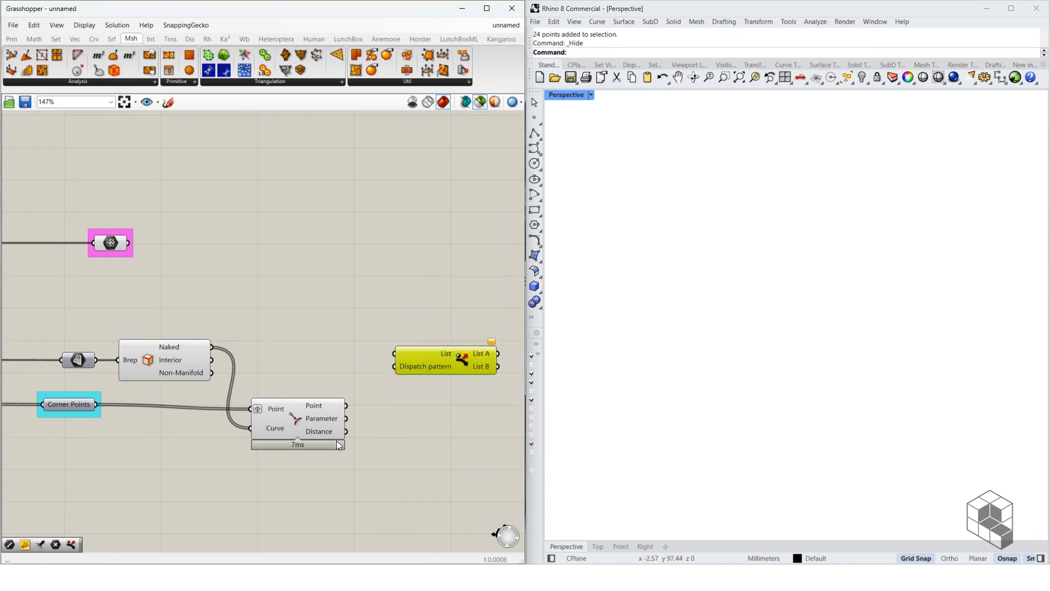
# Check the Curve Closest Point distances in a temporary Panel and delete the Panel.
pyautogui.click(13, 40)
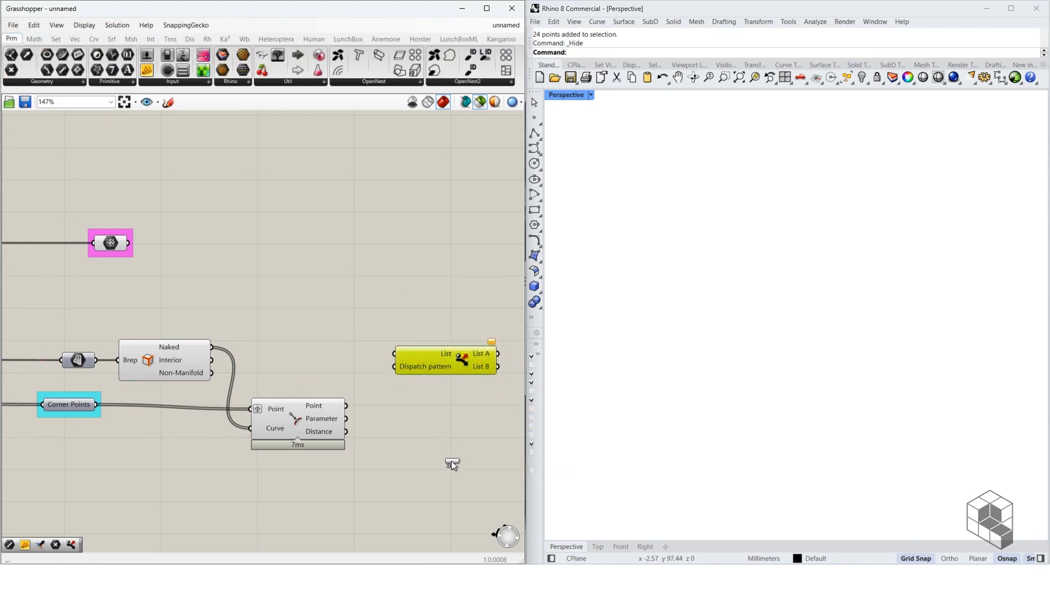
pyautogui.click(451, 462)
pyautogui.moveTo(346, 431); pyautogui.dragTo(421, 463)
pyautogui.moveTo(446, 443); pyautogui.dragTo(341, 337, button='right')
pyautogui.scroll(5, 348, 355)
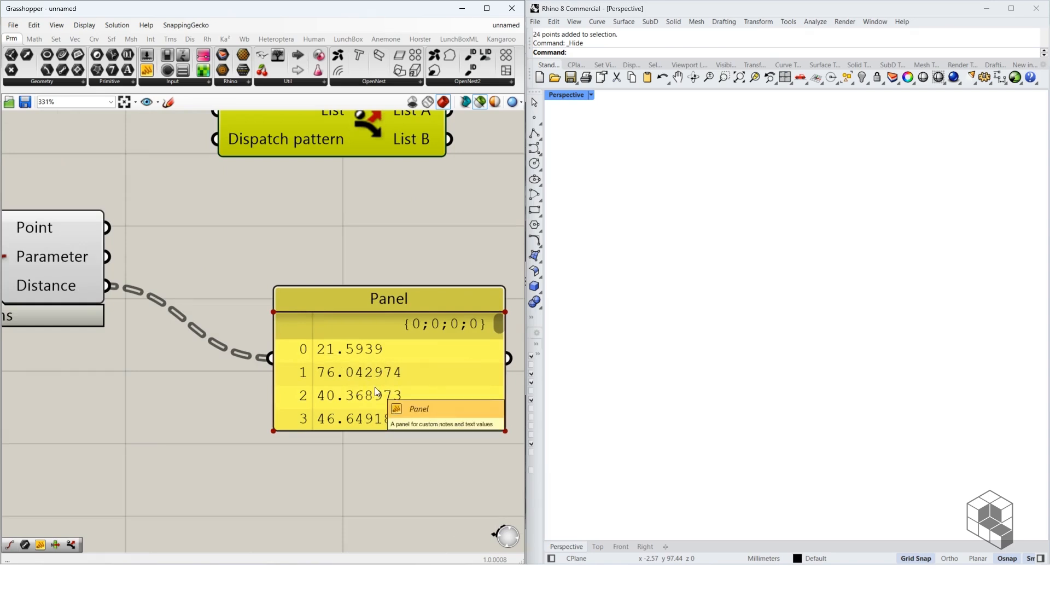
pyautogui.scroll(-3, 339, 374)
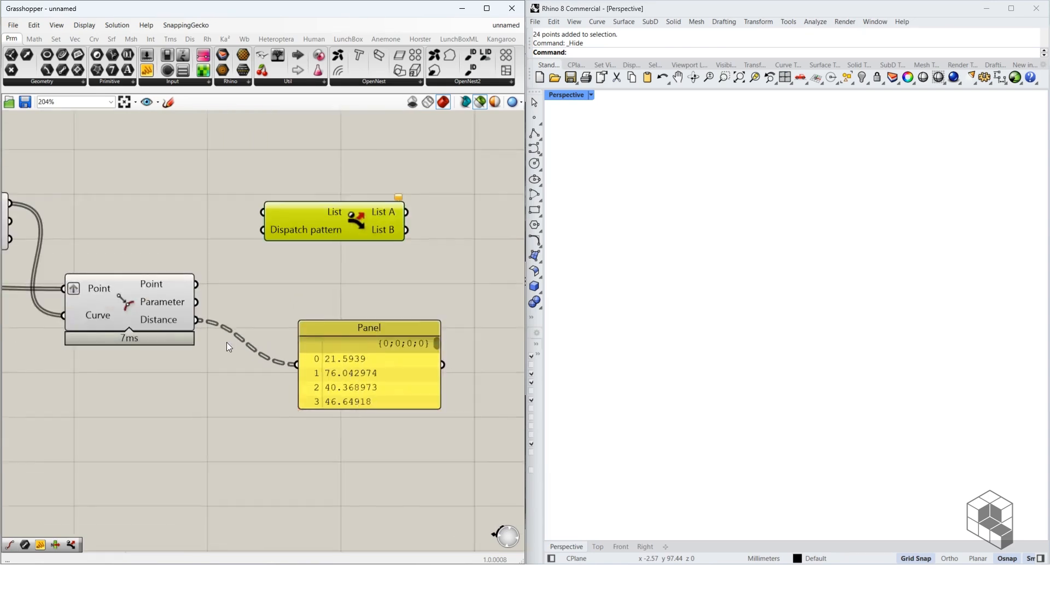
pyautogui.click(356, 362)
pyautogui.press('Delete')
# Connect the Distance output to the Dispatch pattern and the Naked edges output to the Dispatch List input.
pyautogui.moveTo(279, 296); pyautogui.dragTo(399, 365, button='right')
pyautogui.moveTo(316, 388); pyautogui.dragTo(382, 299)
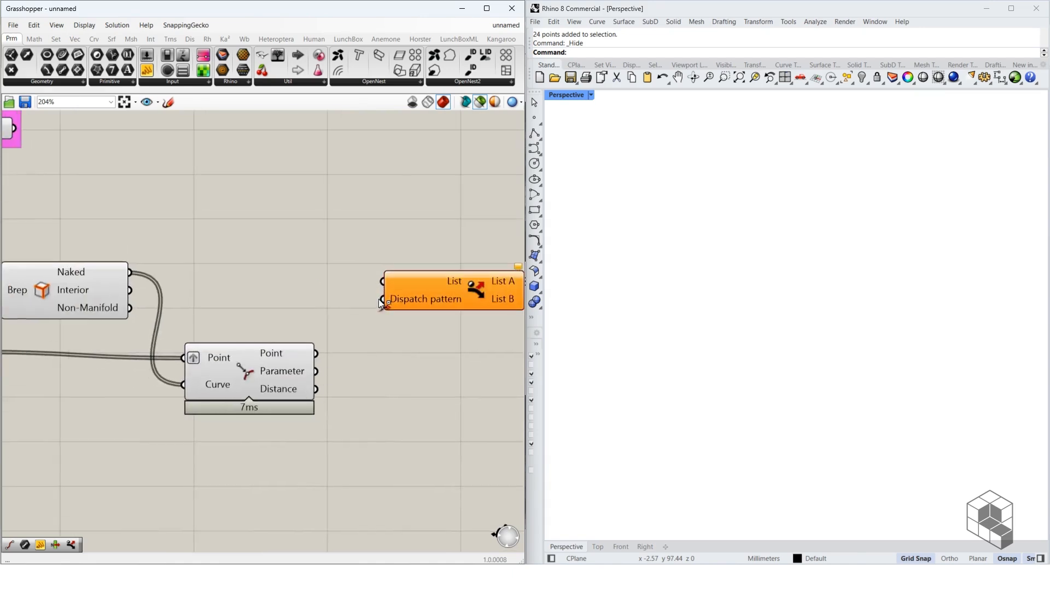
pyautogui.scroll(-3, 168, 270)
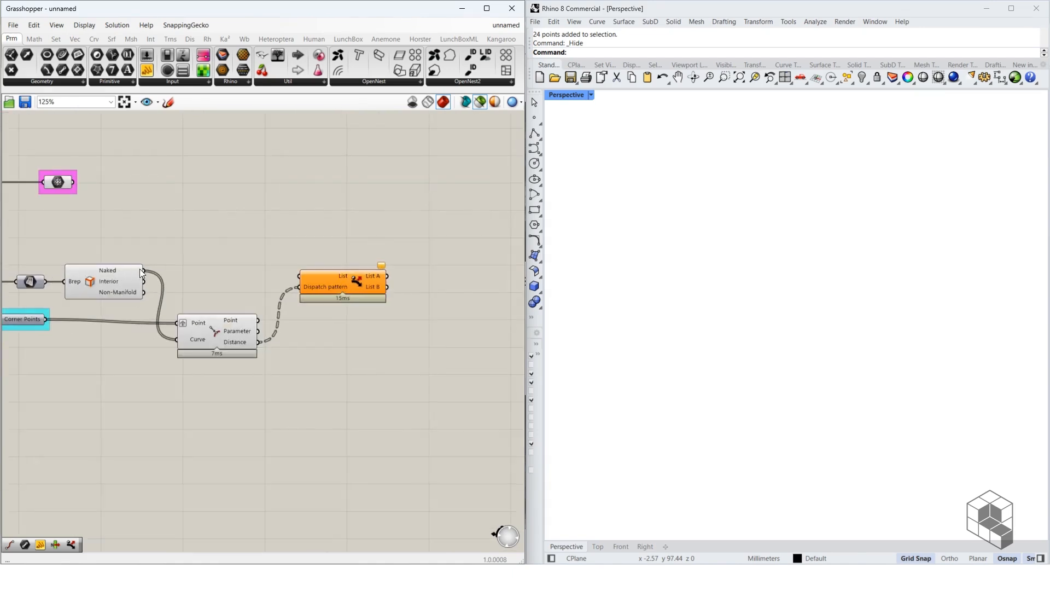
pyautogui.moveTo(141, 270); pyautogui.dragTo(326, 277)
pyautogui.click(359, 278)
pyautogui.moveTo(359, 278); pyautogui.dragTo(231, 287, button='right')
# Add a Line parameter fed by Dispatch List B and view the resulting edges in the viewport.
pyautogui.doubleClick(310, 277)
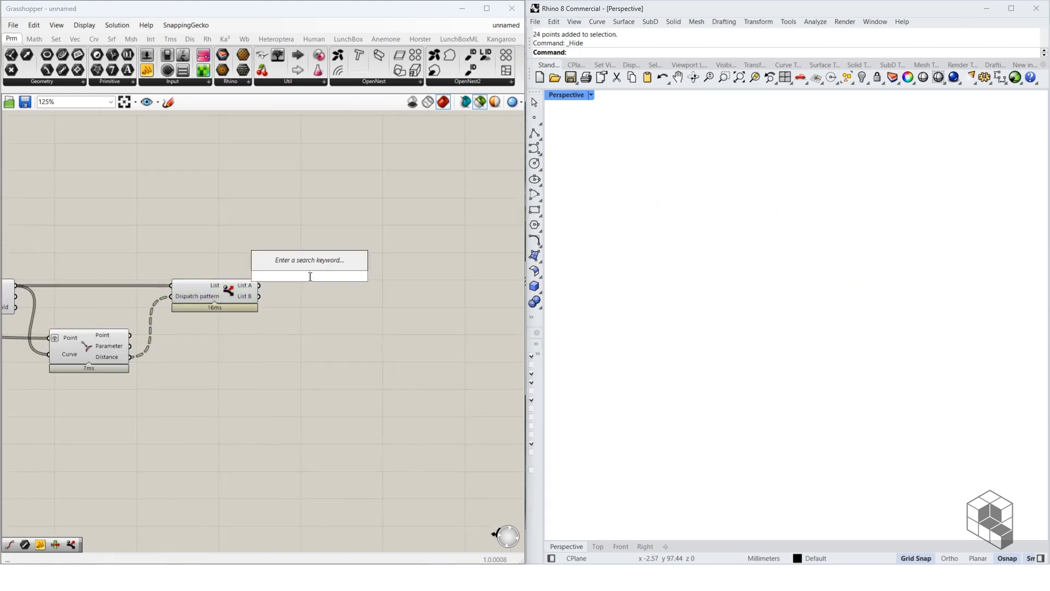
pyautogui.write('line')
pyautogui.click(291, 235)
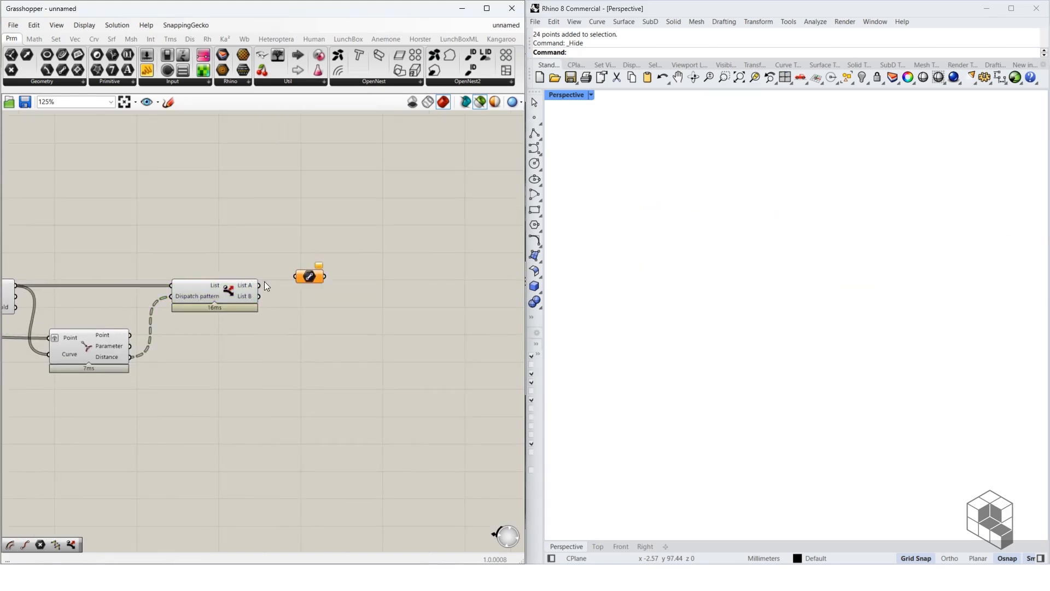
pyautogui.moveTo(259, 285); pyautogui.dragTo(299, 278)
pyautogui.click(248, 291)
pyautogui.moveTo(310, 280); pyautogui.dragTo(315, 300)
pyautogui.scroll(-15, 714, 250)
pyautogui.scroll(-5, 353, 327)
pyautogui.scroll(3, 151, 274)
pyautogui.moveTo(273, 277); pyautogui.dragTo(172, 271, button='right')
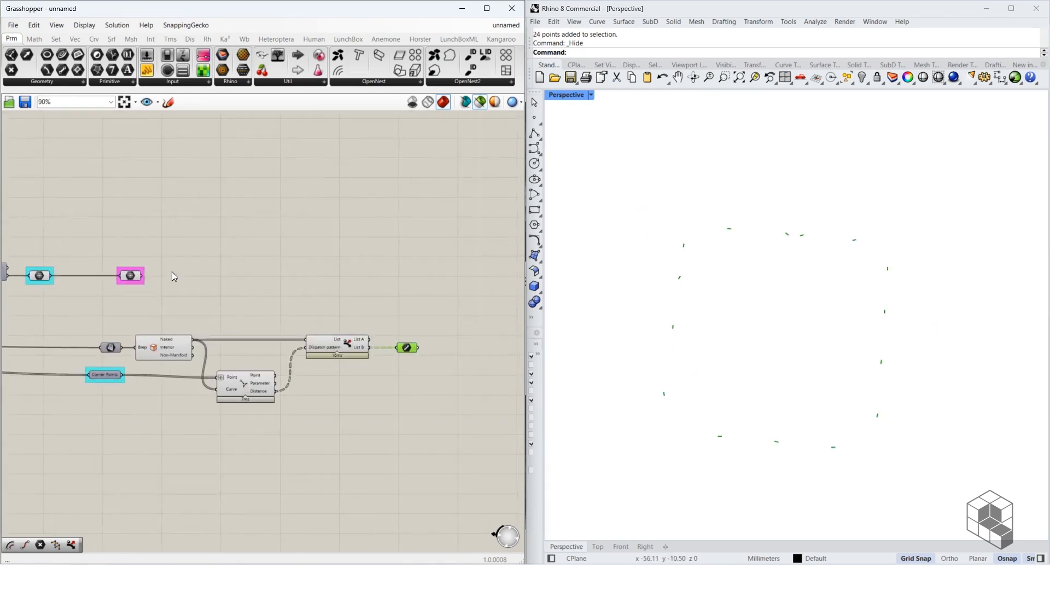
# Shift the edge-dispatch components back so the Line parameter sits beneath the magenta-grouped Mesh parameter.
pyautogui.moveTo(465, 322); pyautogui.dragTo(107, 408)
pyautogui.moveTo(329, 354); pyautogui.dragTo(61, 360)
pyautogui.moveTo(181, 308); pyautogui.dragTo(222, 321, button='right')
# Add a Mesh Edges component and connect the magenta-grouped Mesh parameter to its Mesh input.
pyautogui.scroll(3, 216, 274)
pyautogui.doubleClick(249, 260)
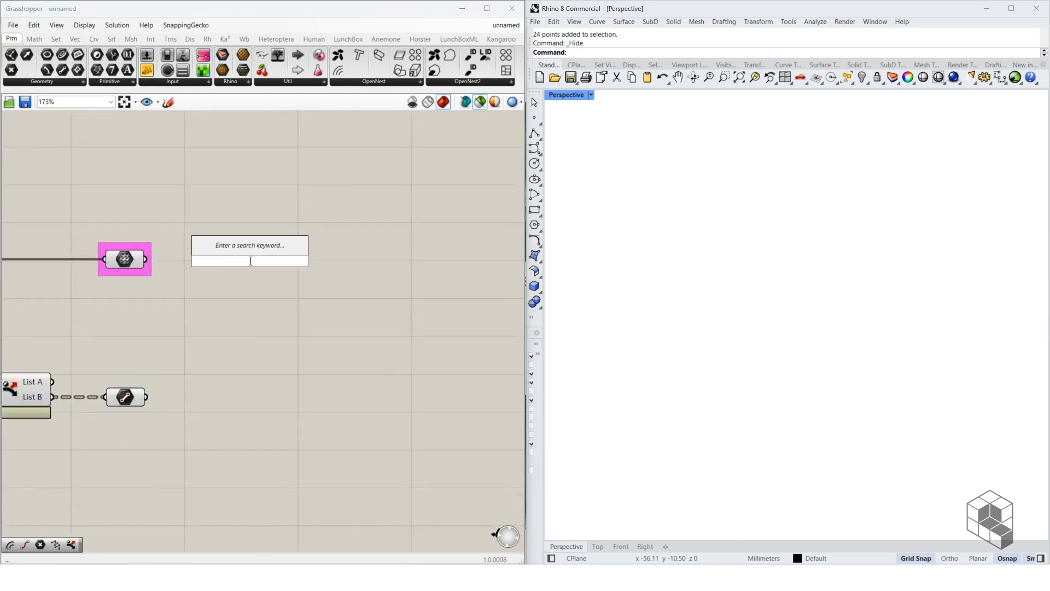
pyautogui.write('mesh edges')
pyautogui.click(276, 233)
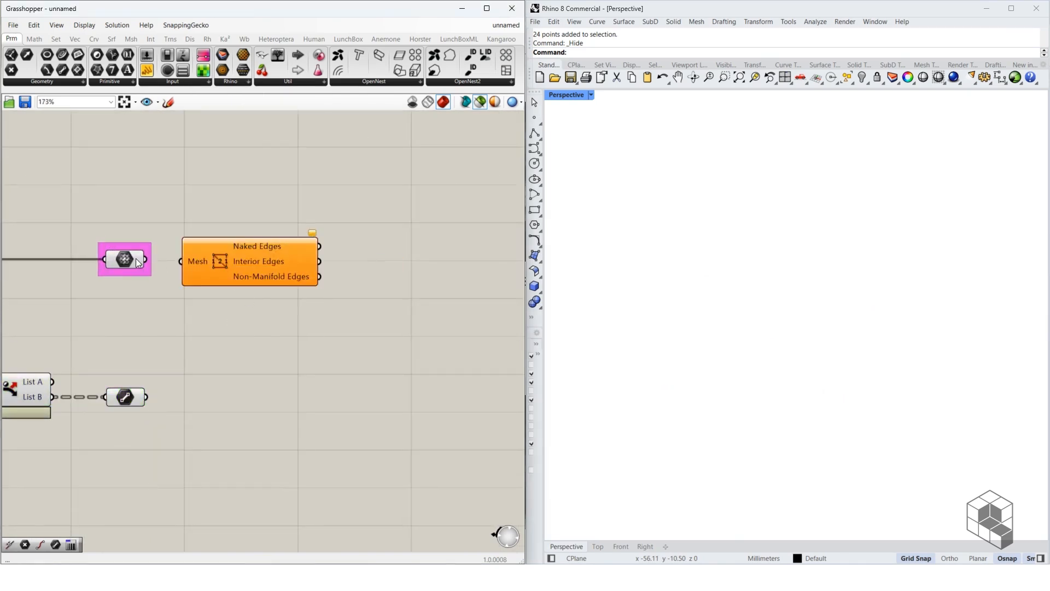
pyautogui.moveTo(146, 260); pyautogui.dragTo(240, 298)
pyautogui.moveTo(354, 335); pyautogui.dragTo(282, 334, button='right')
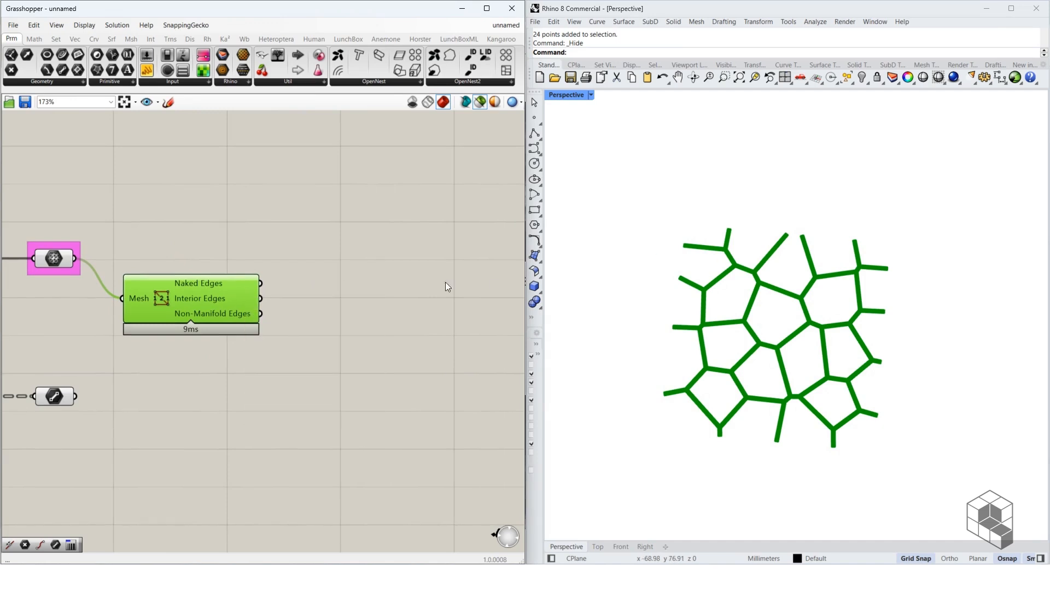
# Add a Curve Middle point component and connect the Naked Edges output of Mesh Edges to it.
pyautogui.scroll(3, 318, 300)
pyautogui.doubleClick(320, 300)
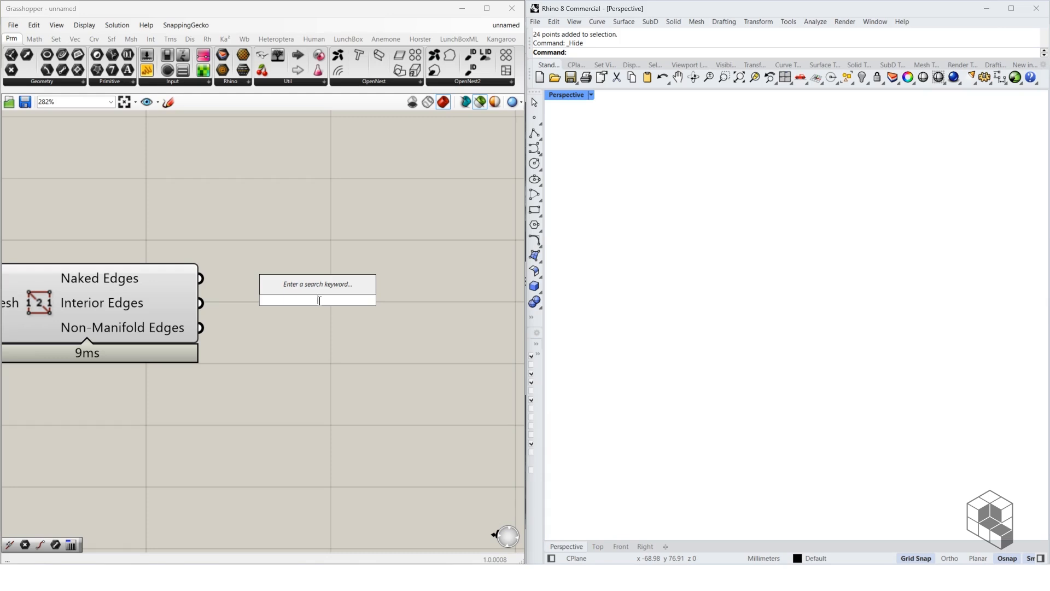
pyautogui.write('curve midd')
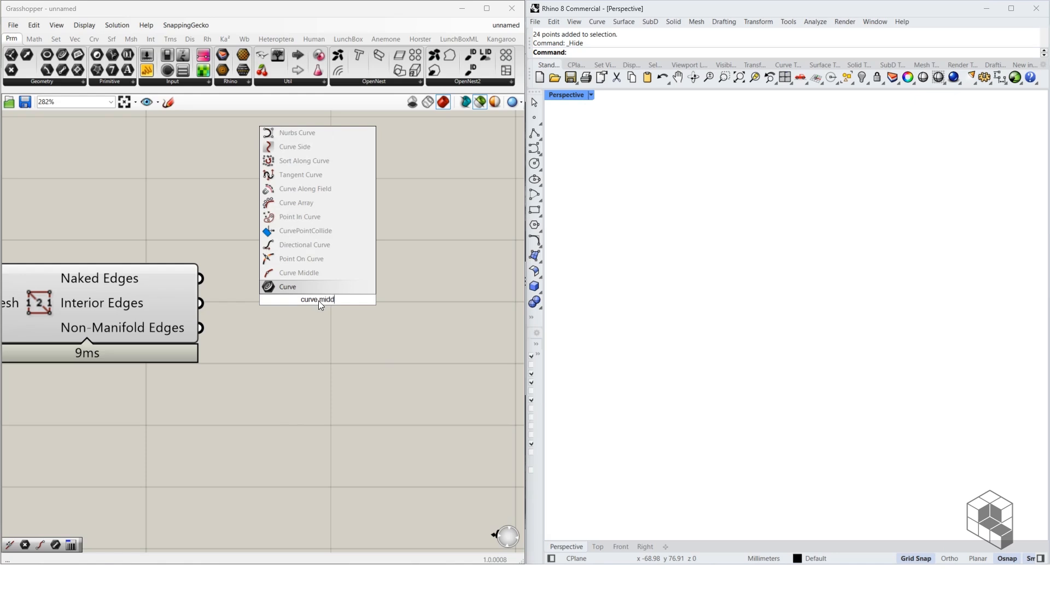
pyautogui.click(317, 259)
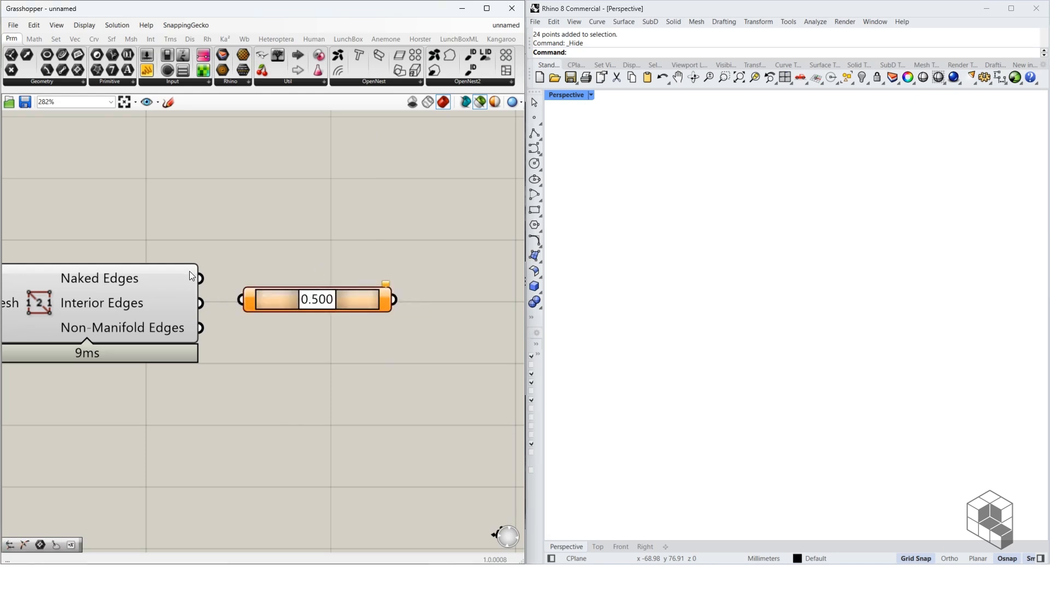
pyautogui.moveTo(201, 277); pyautogui.dragTo(263, 305)
pyautogui.scroll(-2, 344, 311)
pyautogui.moveTo(408, 337); pyautogui.dragTo(486, 310, button='right')
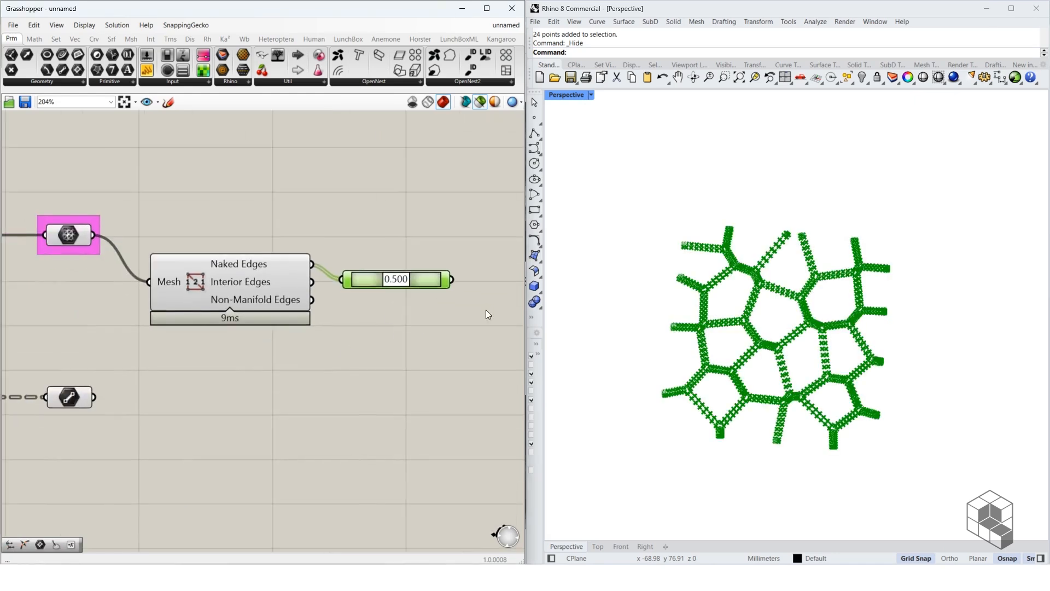
# Move the Line parameter beneath Mesh Edges and align the Curve Middle component with the Naked Edges output.
pyautogui.moveTo(60, 400); pyautogui.dragTo(280, 400)
pyautogui.click(326, 457)
pyautogui.moveTo(326, 457); pyautogui.dragTo(185, 490, button='right')
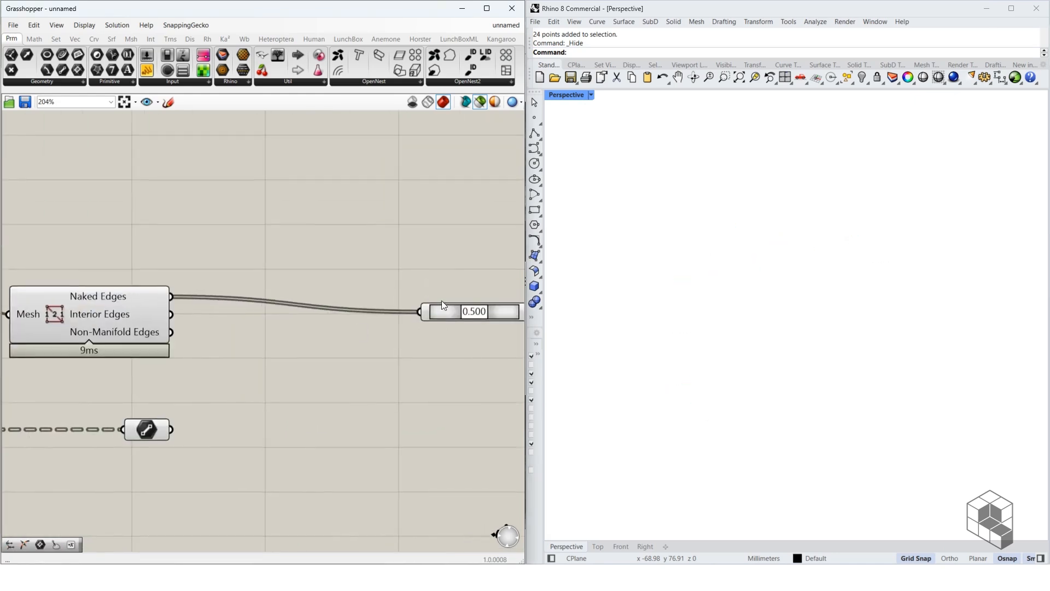
pyautogui.moveTo(442, 305); pyautogui.dragTo(243, 296)
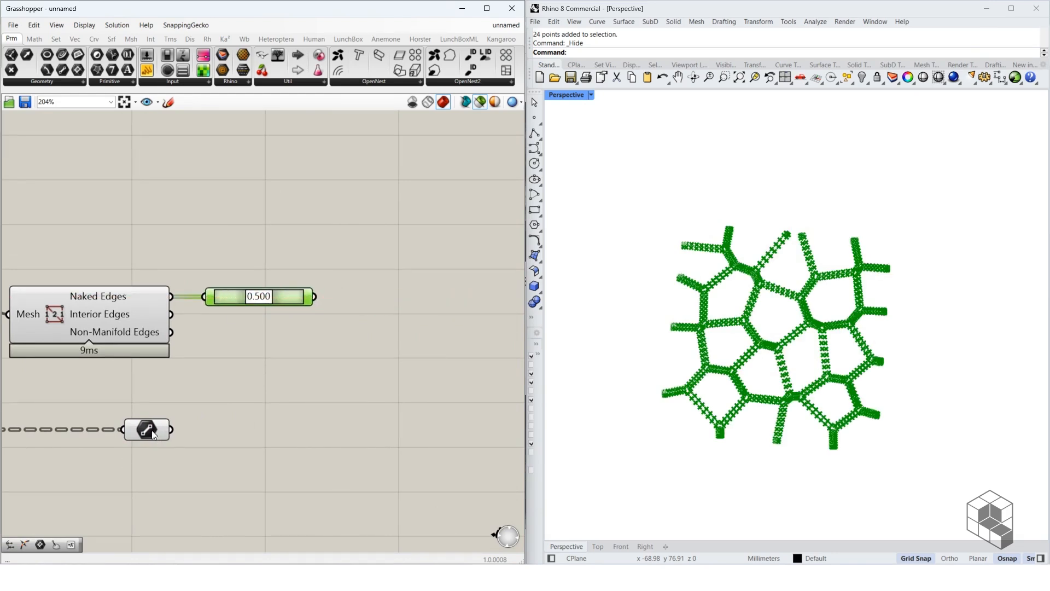
# Duplicate the Curve Closest Point component and place the copy beyond the Mesh Edges and Curve Middle components.
pyautogui.scroll(-6, 268, 397)
pyautogui.moveTo(131, 412); pyautogui.dragTo(276, 391, button='right')
pyautogui.click(143, 416)
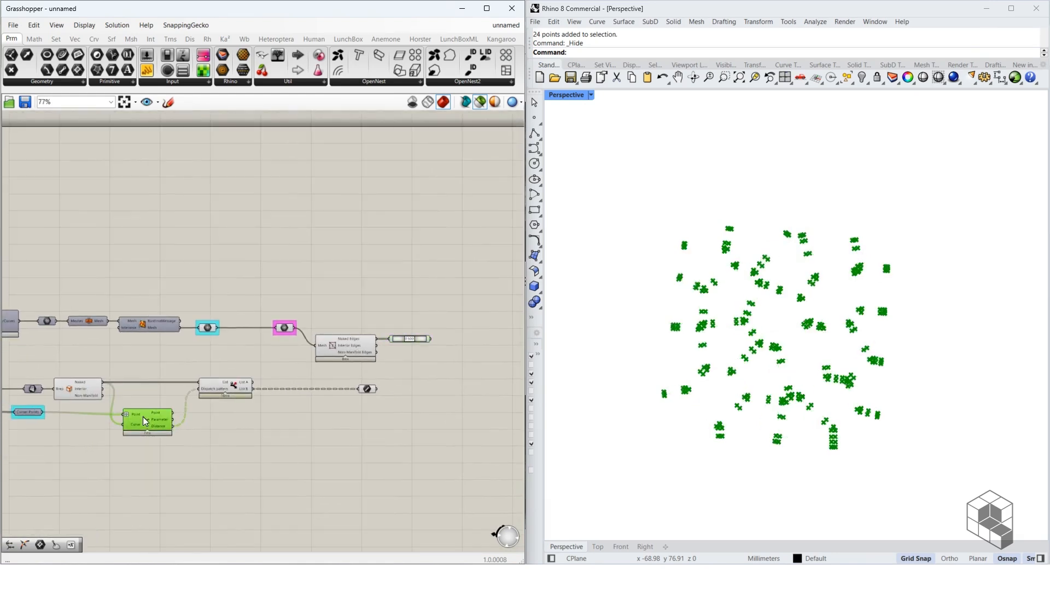
pyautogui.keyDown('alt'); pyautogui.moveTo(142, 417); pyautogui.dragTo(461, 371); pyautogui.keyUp('alt')
pyautogui.moveTo(461, 371); pyautogui.dragTo(342, 379, button='right')
pyautogui.scroll(4, 342, 379)
pyautogui.scroll(1, 342, 379)
pyautogui.moveTo(343, 379); pyautogui.dragTo(356, 350)
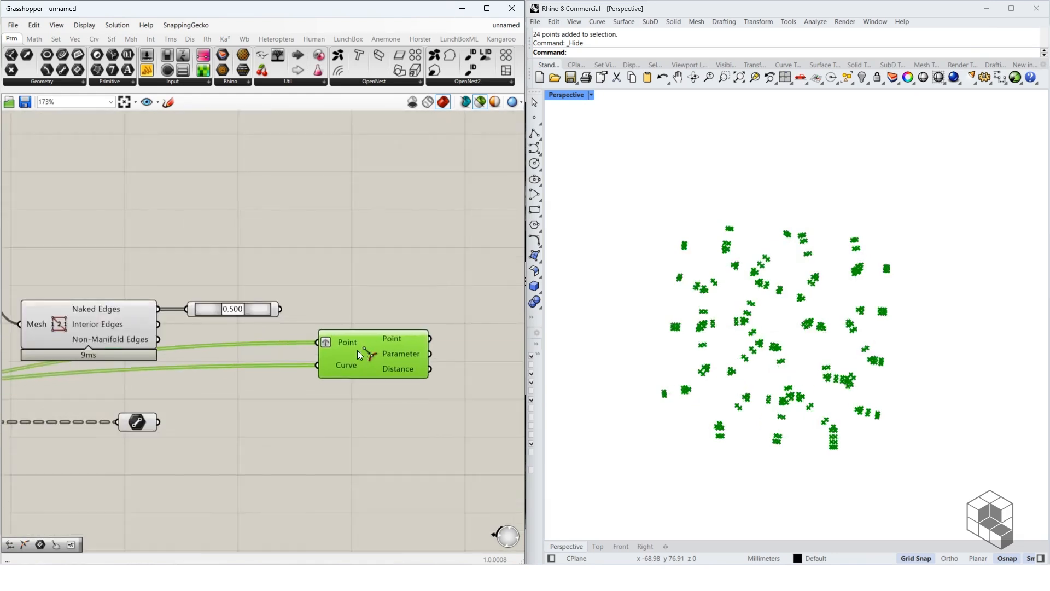
# Feed the Curve Middle output into the copied Curve Closest Point's Point input, replacing its old source, and set that input to Flatten.
pyautogui.scroll(3, 293, 304)
pyautogui.click(307, 318)
pyautogui.scroll(-3, 289, 309)
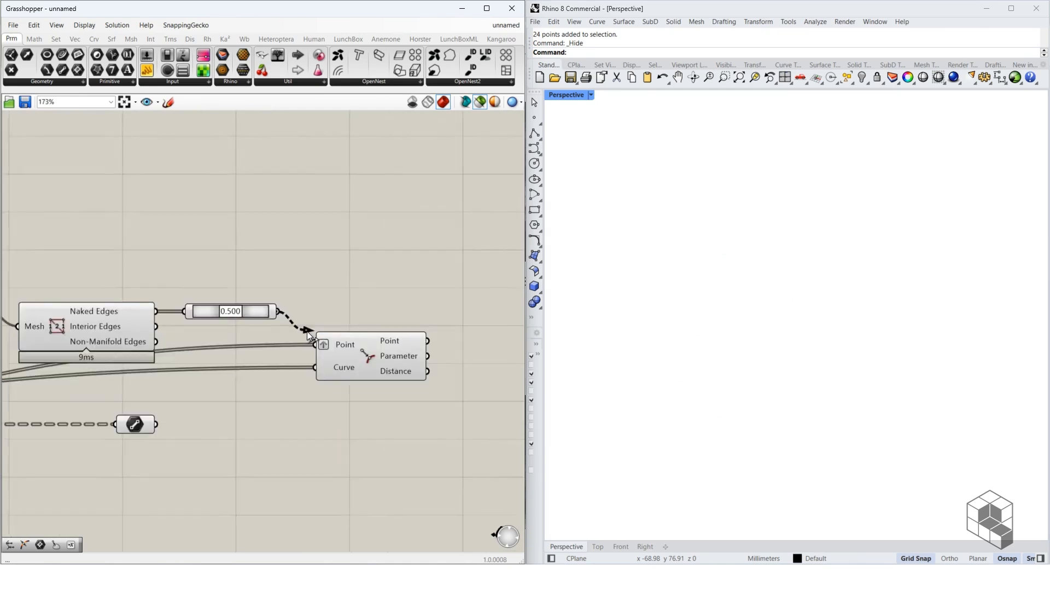
pyautogui.moveTo(278, 311); pyautogui.dragTo(315, 344)
pyautogui.click(143, 426)
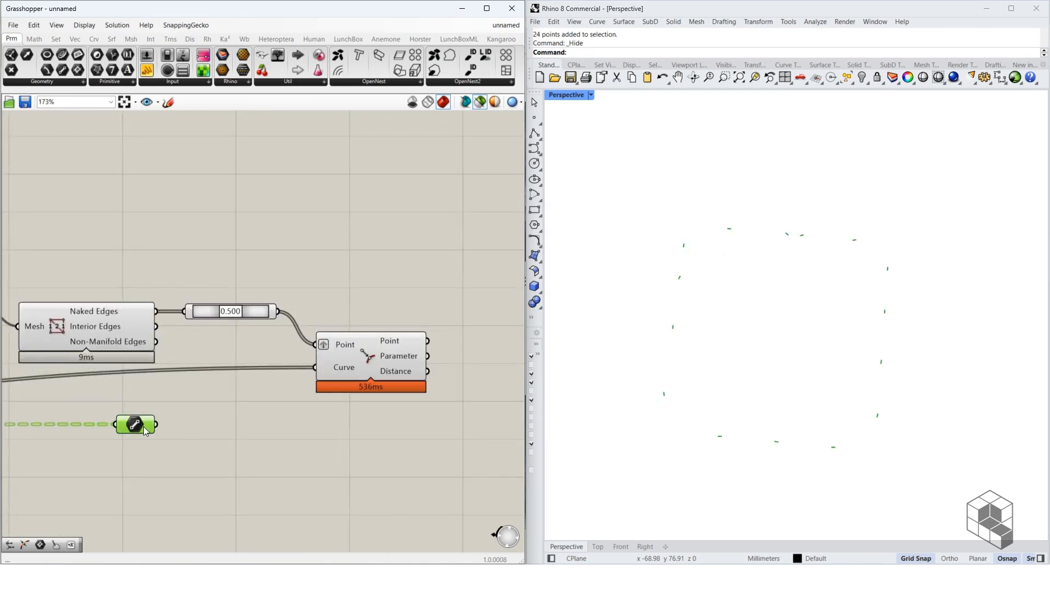
pyautogui.rightClick(344, 347)
pyautogui.click(372, 420)
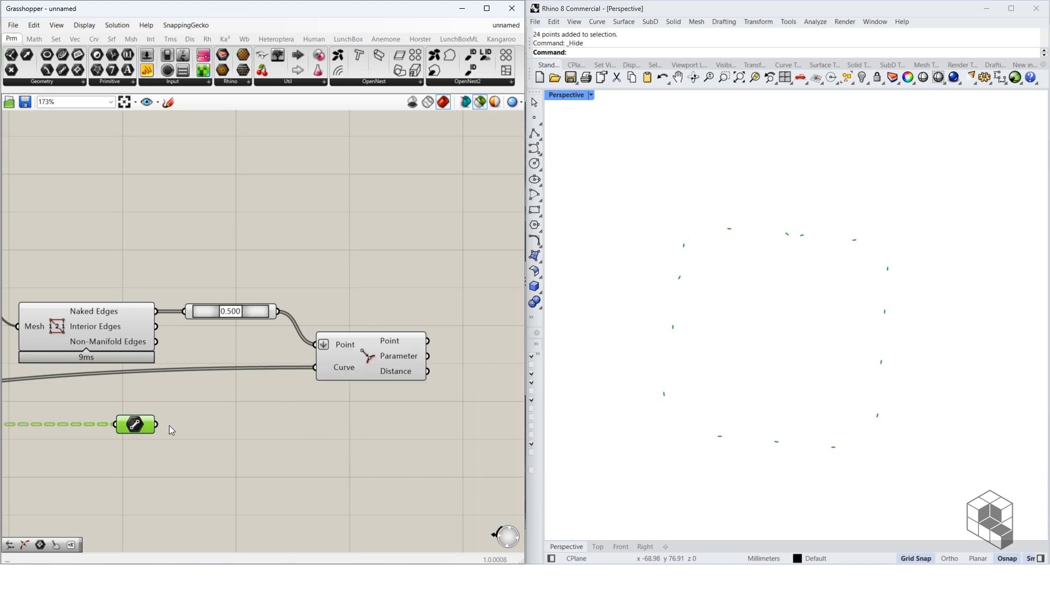
# Connect the Line parameter to the Curve input of the copied Curve Closest Point, replacing its existing connection.
pyautogui.moveTo(158, 424); pyautogui.dragTo(325, 365)
pyautogui.rightClick(339, 366)
pyautogui.click(387, 346)
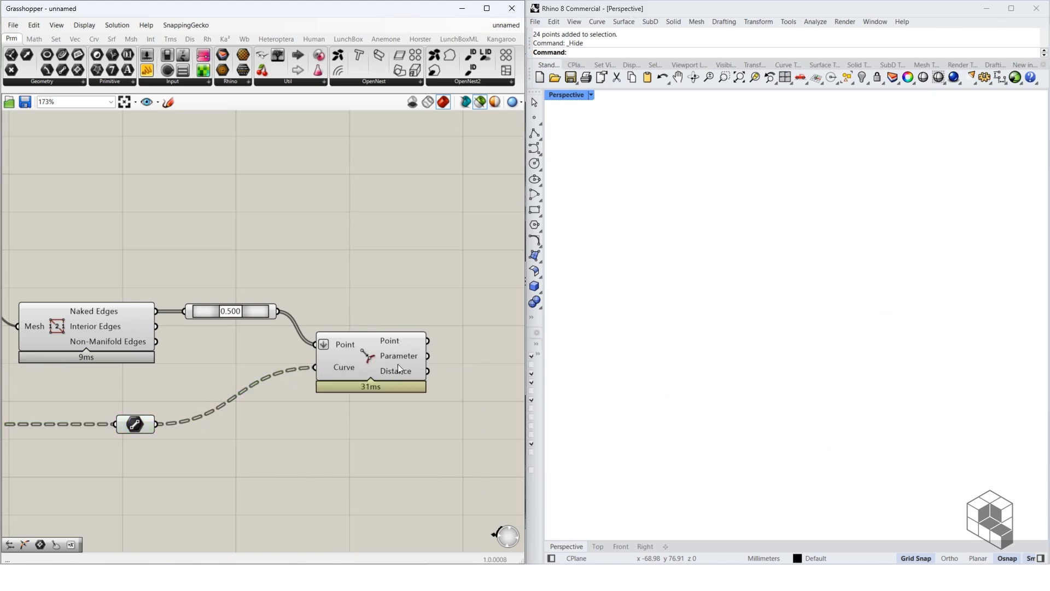
pyautogui.moveTo(399, 370)
# Duplicate the Dispatch component and place the copy after the new Curve Closest Point.
pyautogui.scroll(-5, 346, 290)
pyautogui.click(139, 361)
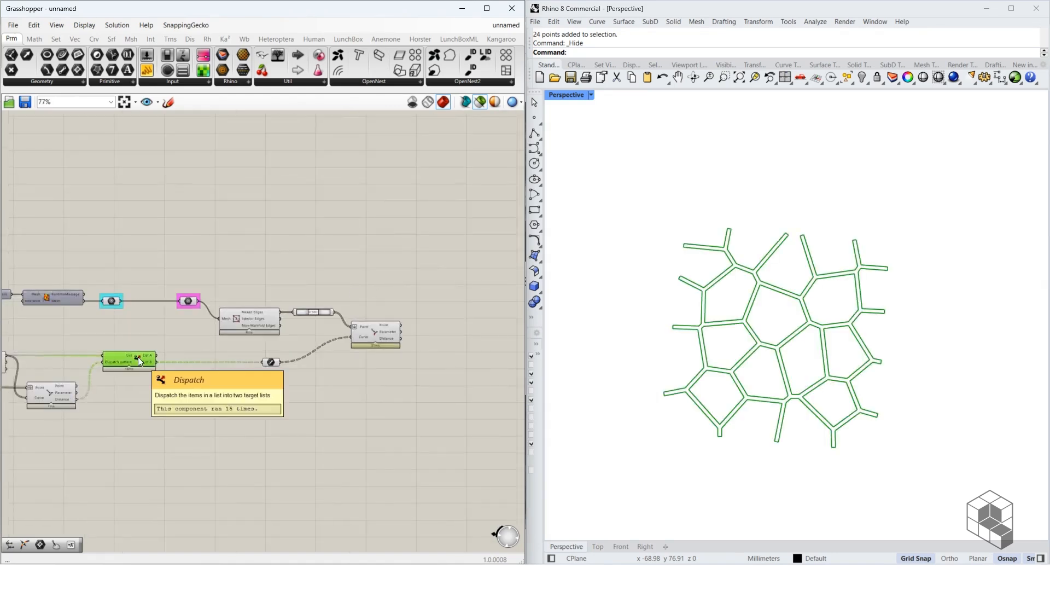
pyautogui.moveTo(139, 361); pyautogui.dragTo(438, 317)
pyautogui.scroll(5, 438, 317)
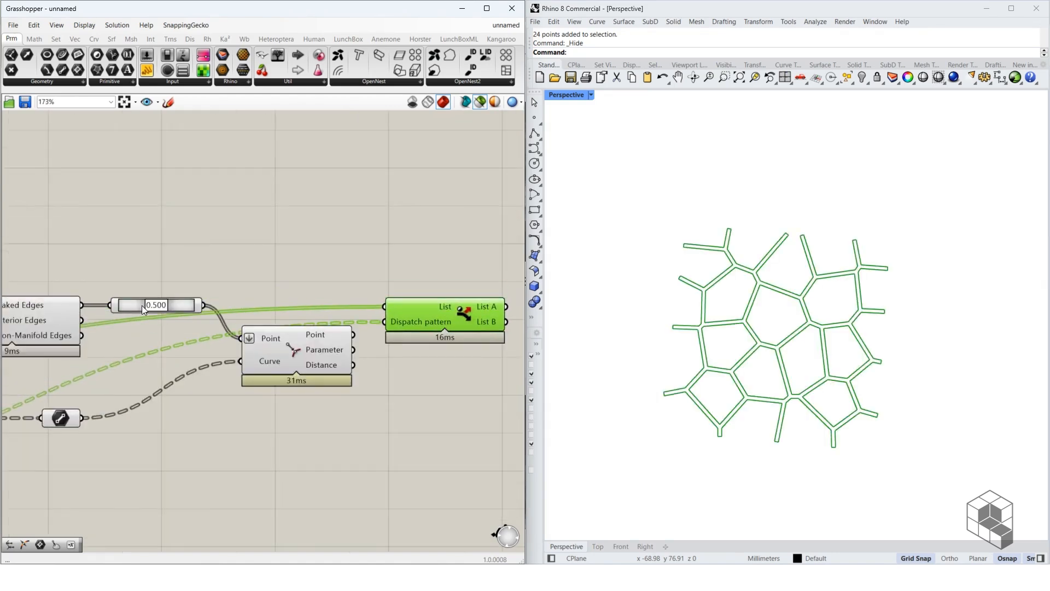
# Connect Naked Edges to the copied Dispatch's List and Distance to its Dispatch pattern, lining Curve Middle up with the Point input.
pyautogui.moveTo(143, 309); pyautogui.dragTo(137, 343)
pyautogui.moveTo(415, 312); pyautogui.dragTo(428, 311)
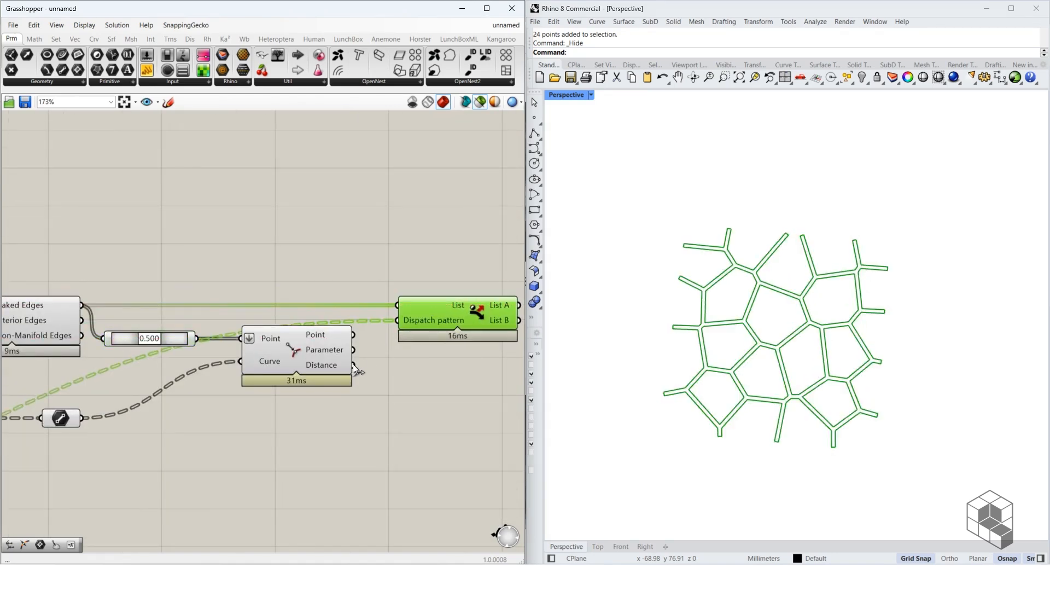
pyautogui.moveTo(354, 365); pyautogui.dragTo(397, 320)
# Add a Line parameter after the copied Dispatch and connect List B to it.
pyautogui.moveTo(457, 347); pyautogui.dragTo(277, 336, button='right')
pyautogui.moveTo(313, 283)
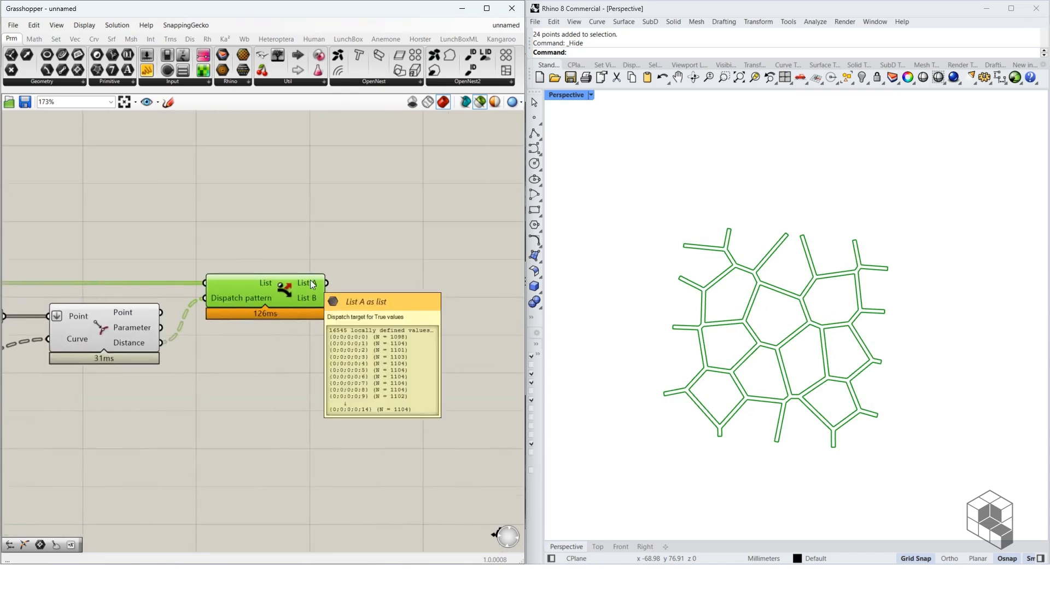
pyautogui.doubleClick(375, 294)
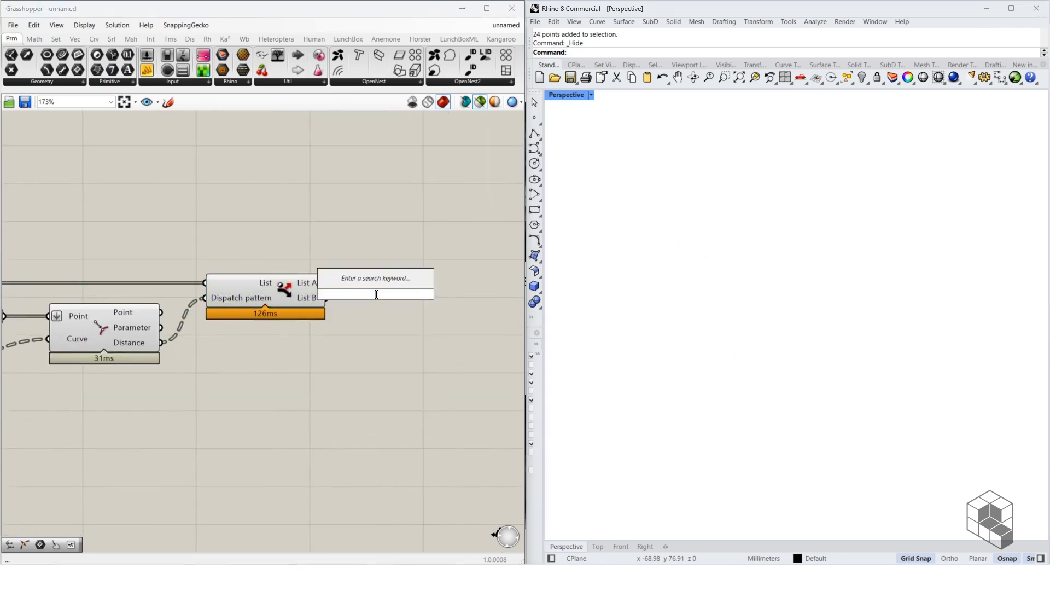
pyautogui.write('line')
pyautogui.press('Return')
pyautogui.moveTo(328, 299); pyautogui.dragTo(376, 295)
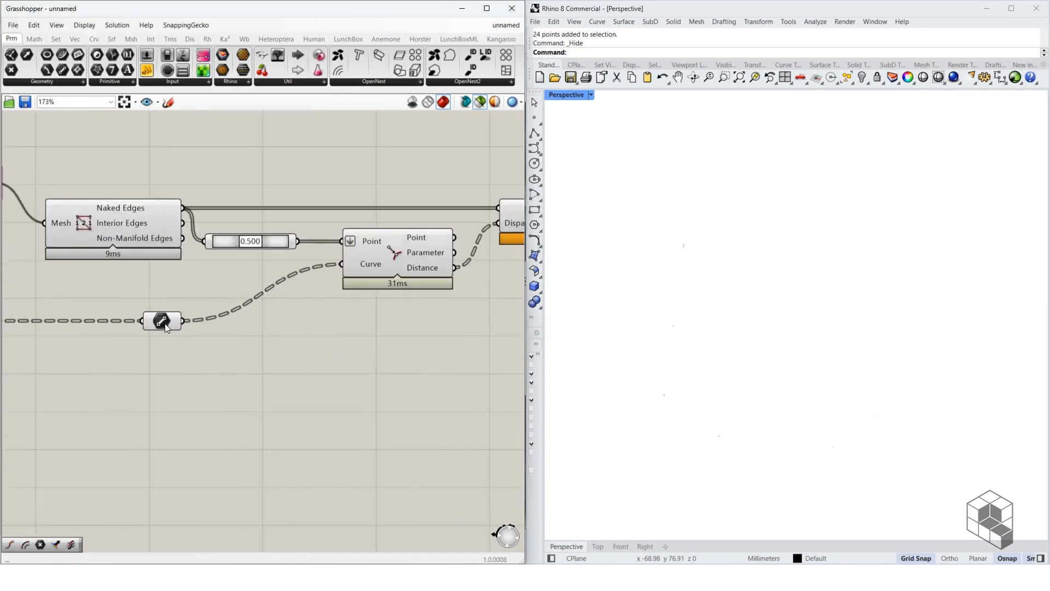
# Examine the end lines, naked-edge midpoints, Distance data and dispatched lines to check how the naked edges are sorted.
pyautogui.click(161, 321)
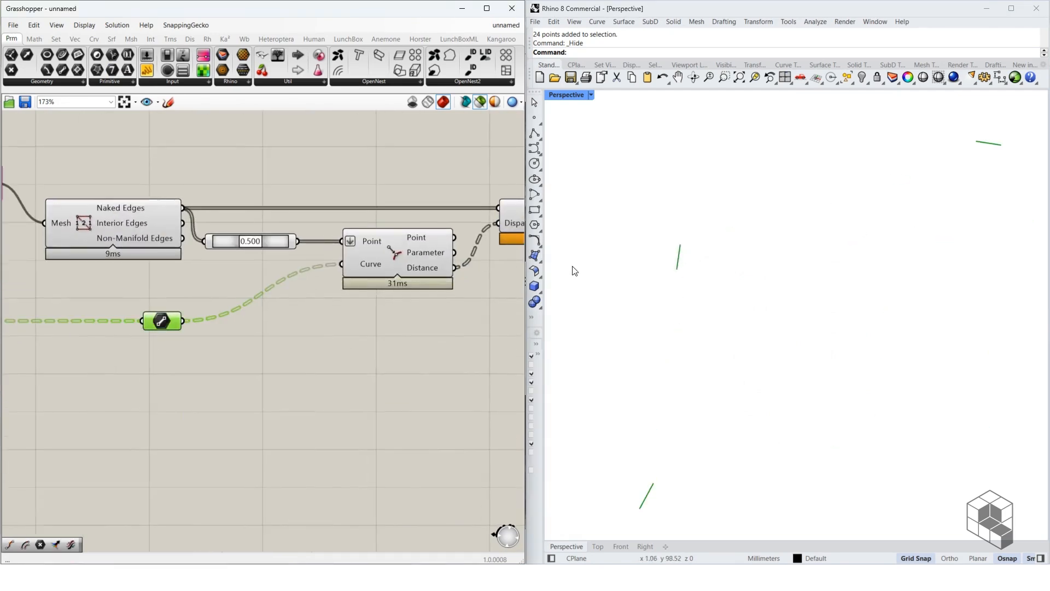
pyautogui.click(269, 239)
pyautogui.moveTo(405, 272); pyautogui.dragTo(188, 326, button='right')
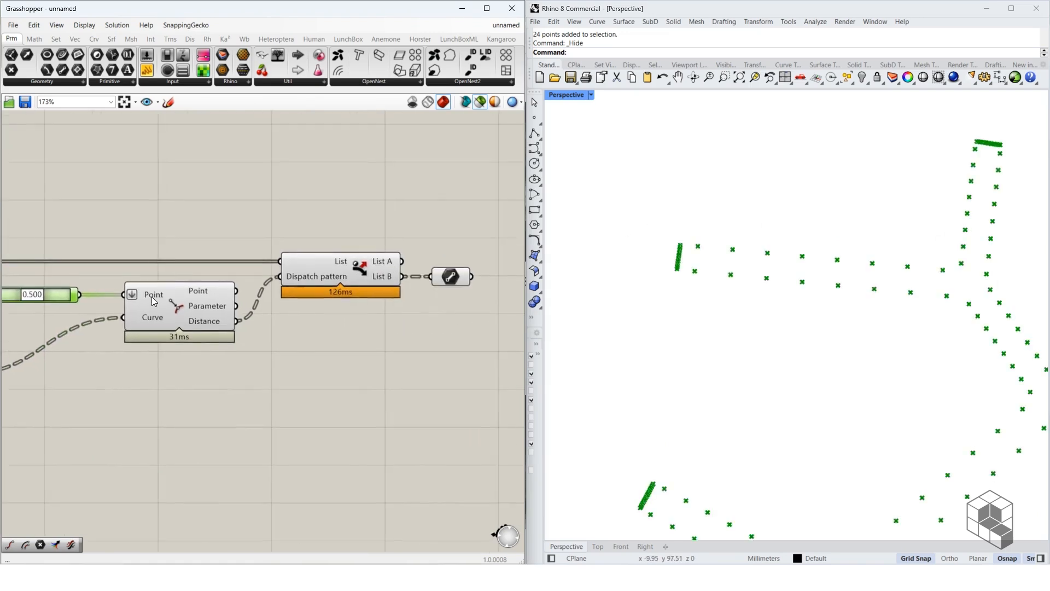
pyautogui.moveTo(200, 325)
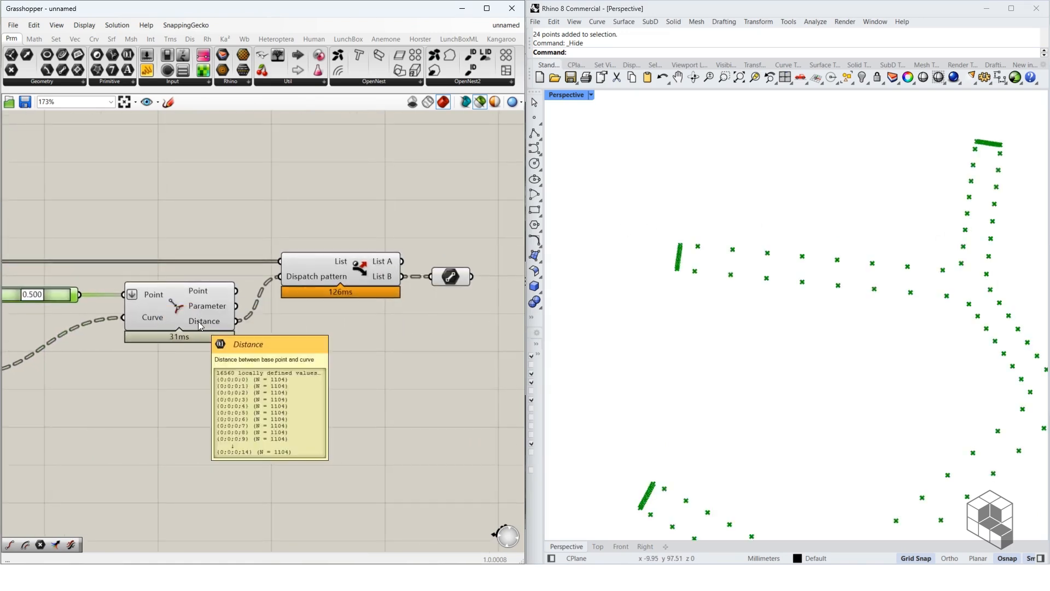
pyautogui.click(333, 260)
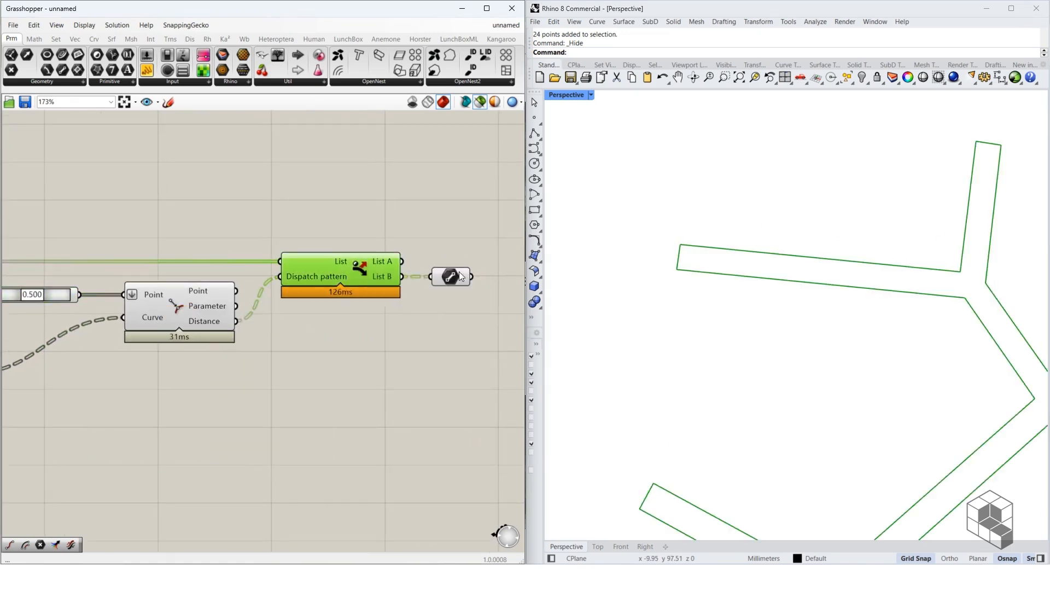
pyautogui.click(456, 278)
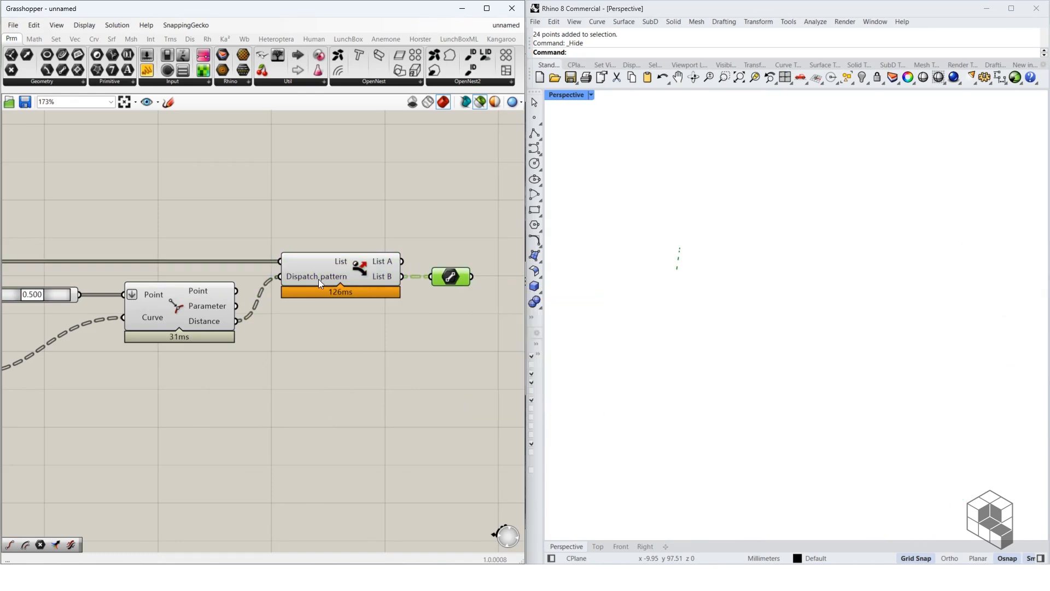
pyautogui.moveTo(319, 280)
pyautogui.moveTo(161, 317)
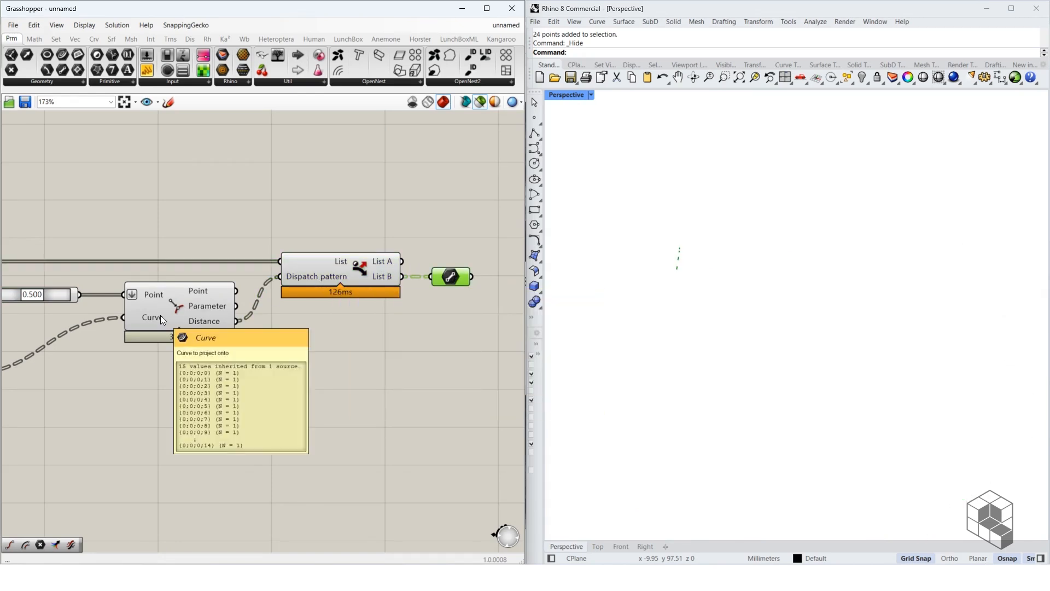
pyautogui.moveTo(207, 321)
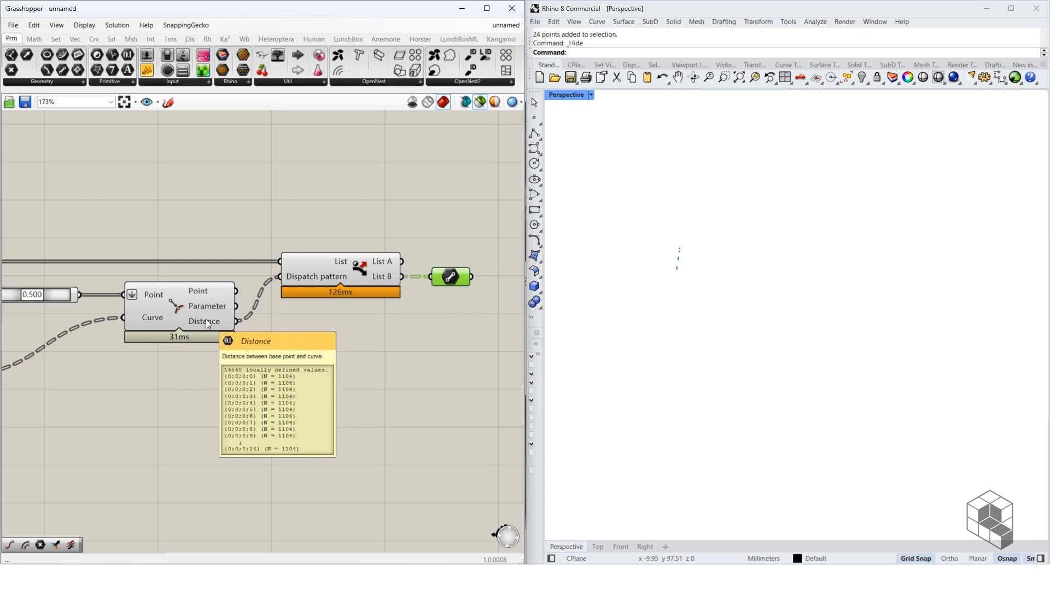
pyautogui.moveTo(205, 319); pyautogui.dragTo(399, 309, button='right')
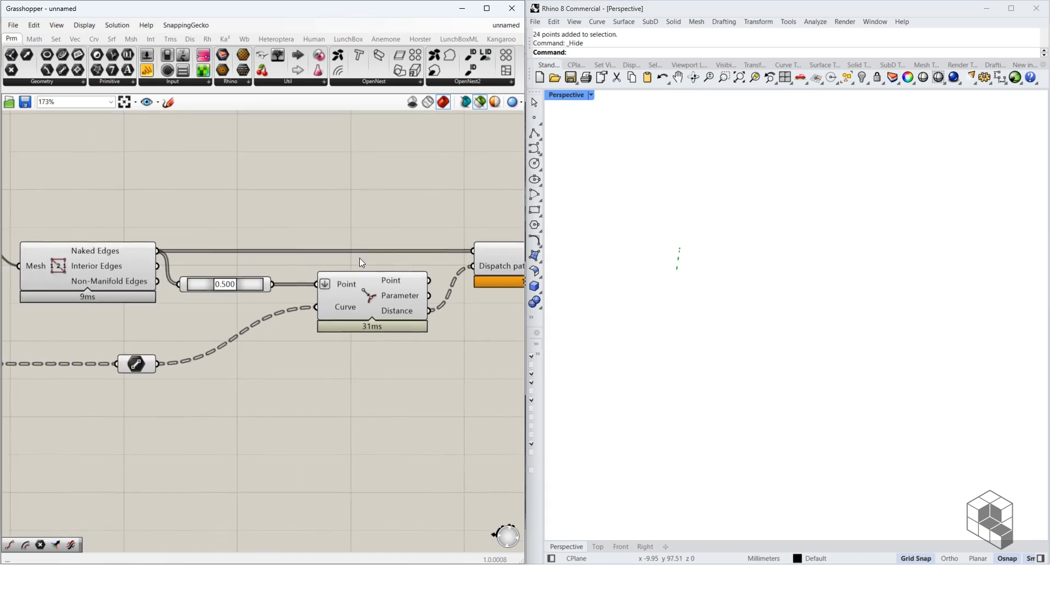
pyautogui.moveTo(136, 254)
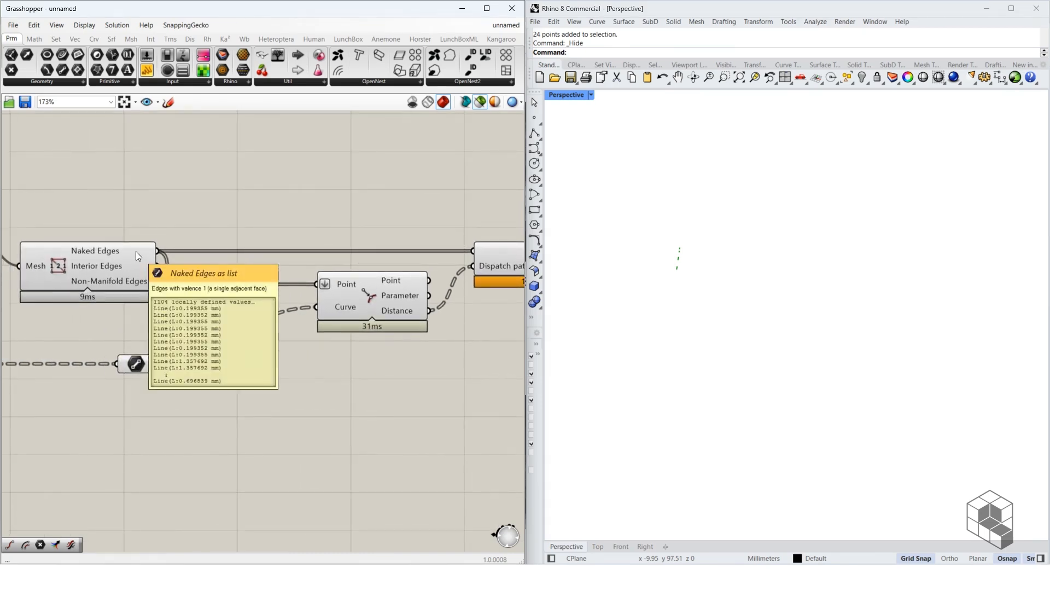
pyautogui.write('A')
# Shift Dispatch and its Line parameter away, then add a Smaller Than component with Distance connected to First Number.
pyautogui.moveTo(423, 313); pyautogui.dragTo(196, 314, button='right')
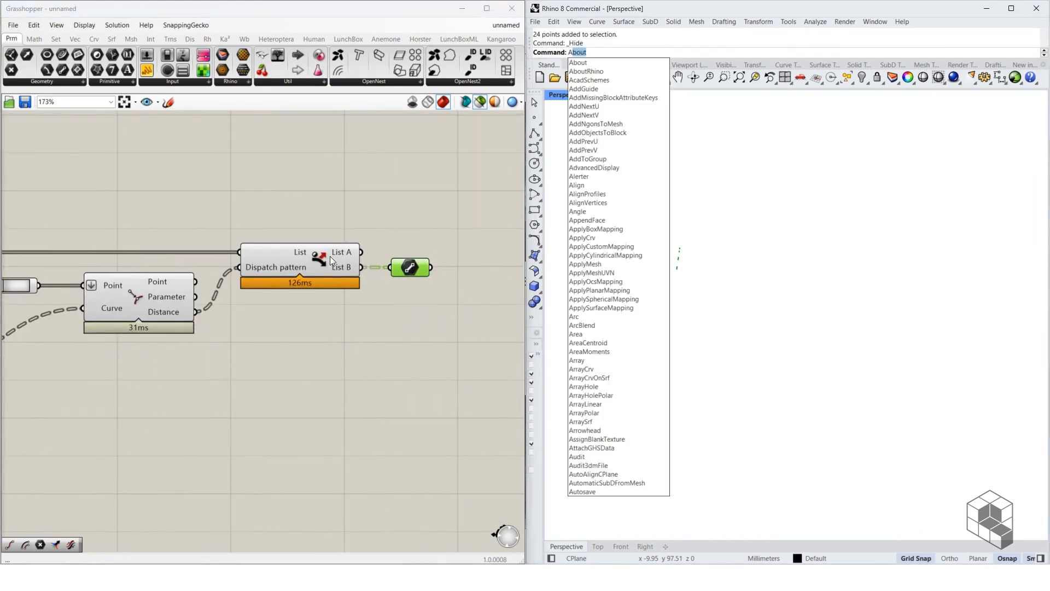
pyautogui.moveTo(433, 199); pyautogui.dragTo(275, 304)
pyautogui.moveTo(282, 258); pyautogui.dragTo(392, 259)
pyautogui.click(235, 328)
pyautogui.doubleClick(235, 328)
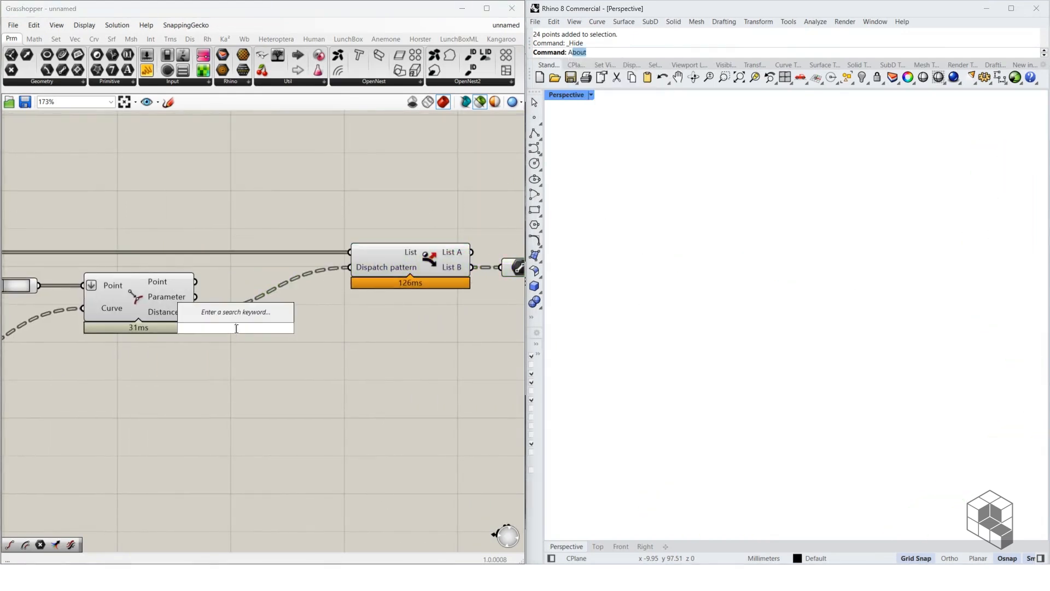
pyautogui.write('smaller')
pyautogui.press('Return')
pyautogui.moveTo(199, 313); pyautogui.dragTo(264, 326)
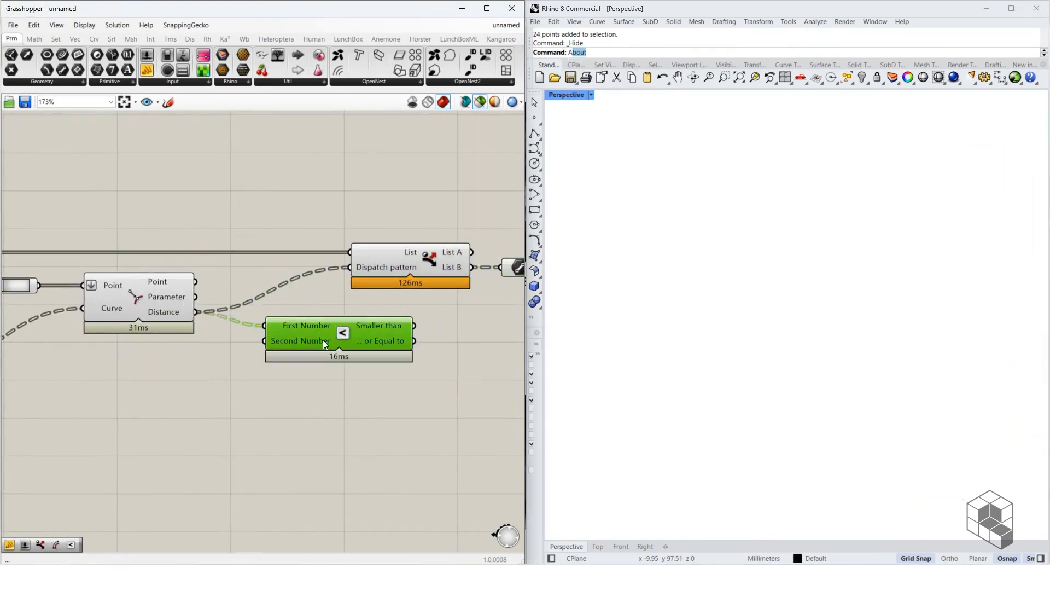
# Align Smaller Than with the Distance output and connect a new 0.01 number slider to its Second Number input.
pyautogui.moveTo(323, 340); pyautogui.dragTo(313, 326)
pyautogui.doubleClick(173, 356)
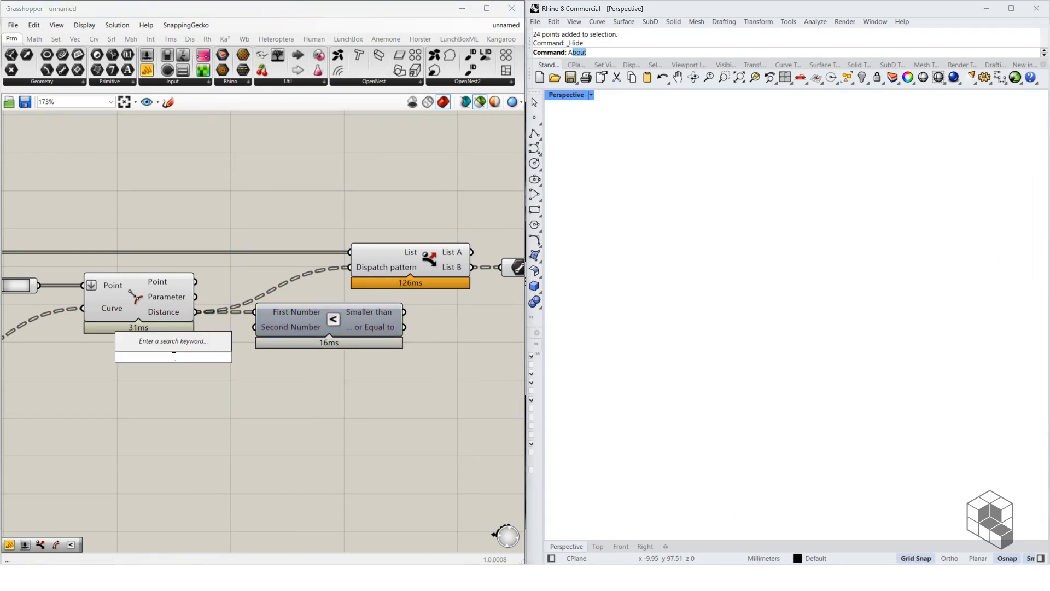
pyautogui.write('0.0')
pyautogui.press('Return')
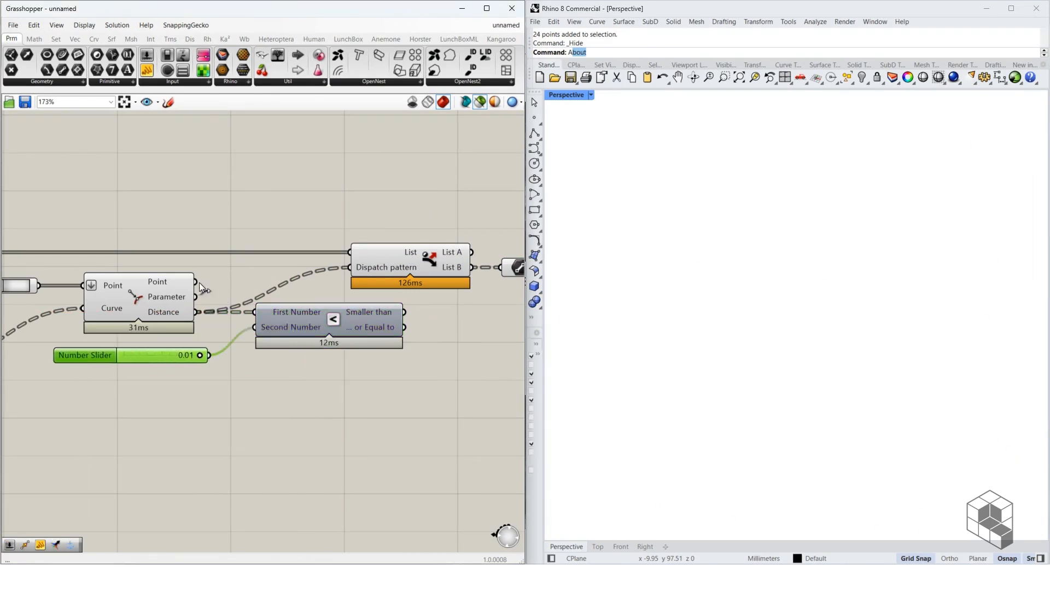
# Connect the Smaller than output to the Dispatch pattern in place of the direct Distance connection.
pyautogui.click(166, 282)
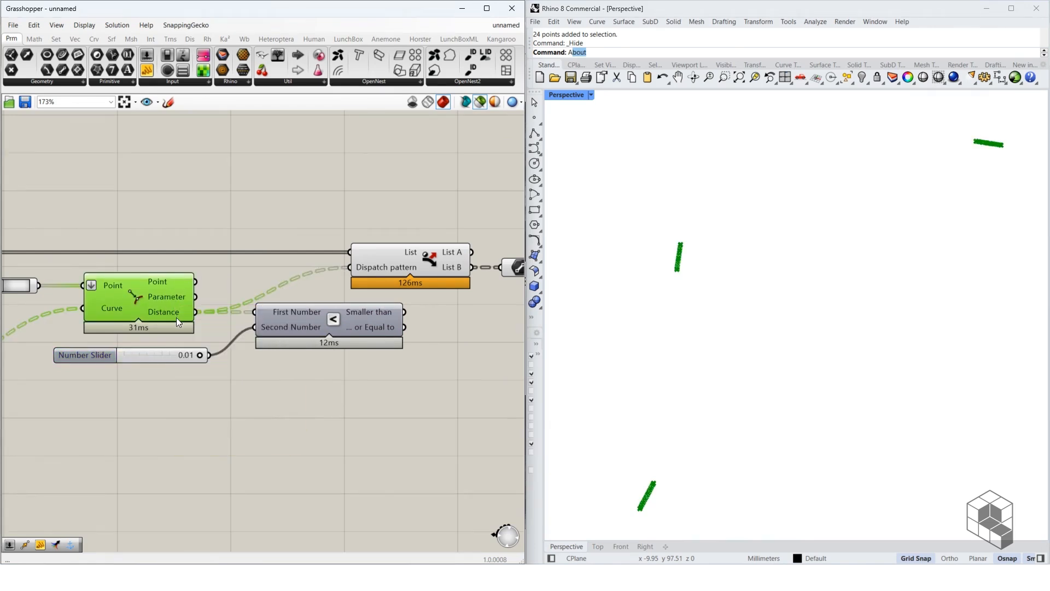
pyautogui.scroll(-3, 222, 320)
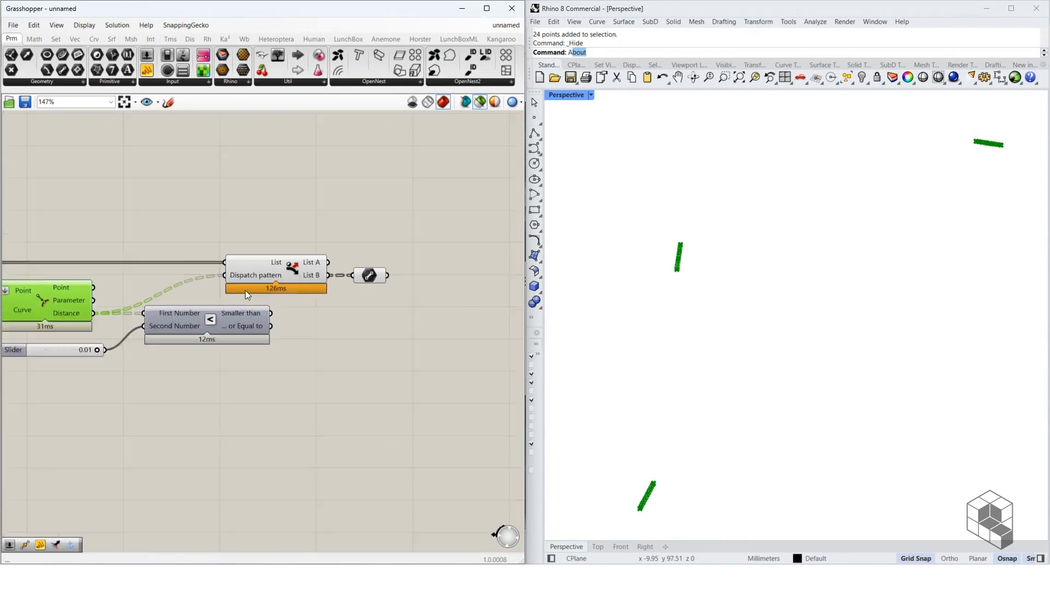
pyautogui.moveTo(268, 312); pyautogui.dragTo(329, 277)
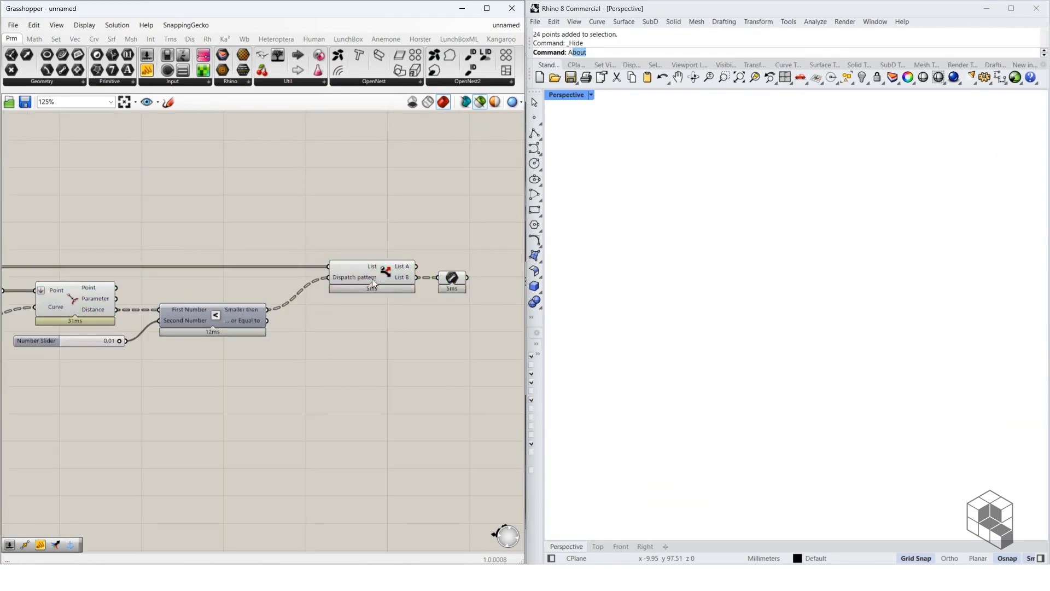
# Check the dispatched edges and switch the Line parameter's source from List B to List A of Dispatch.
pyautogui.click(452, 279)
pyautogui.click(233, 309)
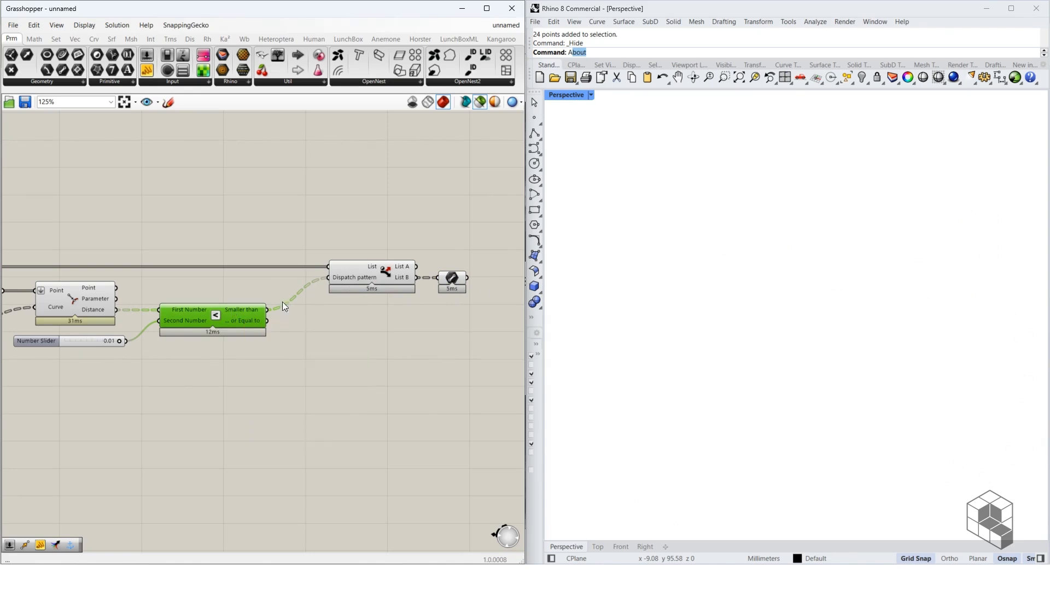
pyautogui.moveTo(356, 277)
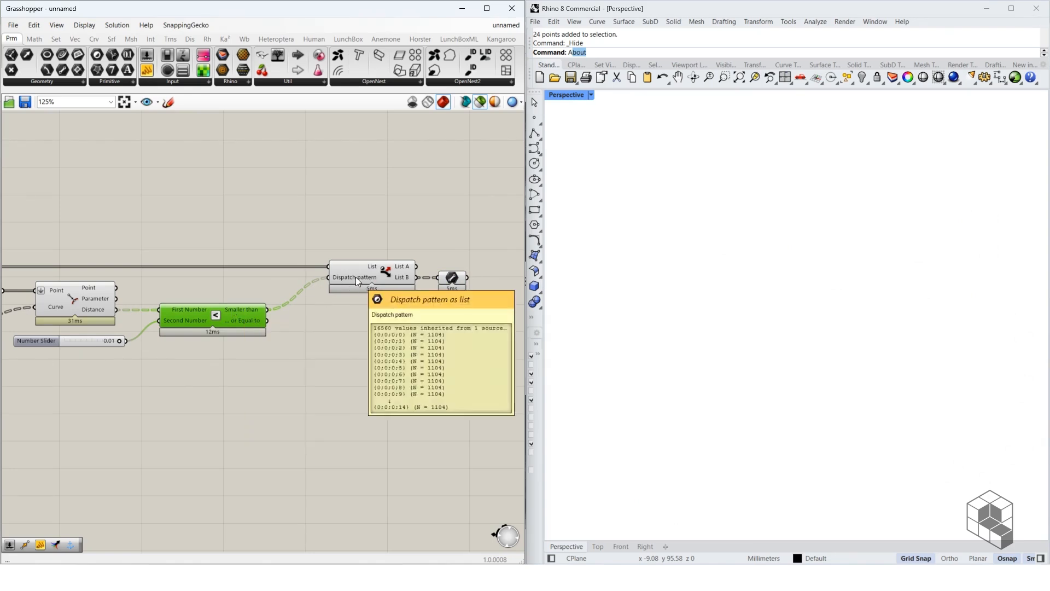
pyautogui.click(451, 277)
pyautogui.moveTo(416, 267); pyautogui.dragTo(440, 277)
pyautogui.scroll(-15, 704, 225)
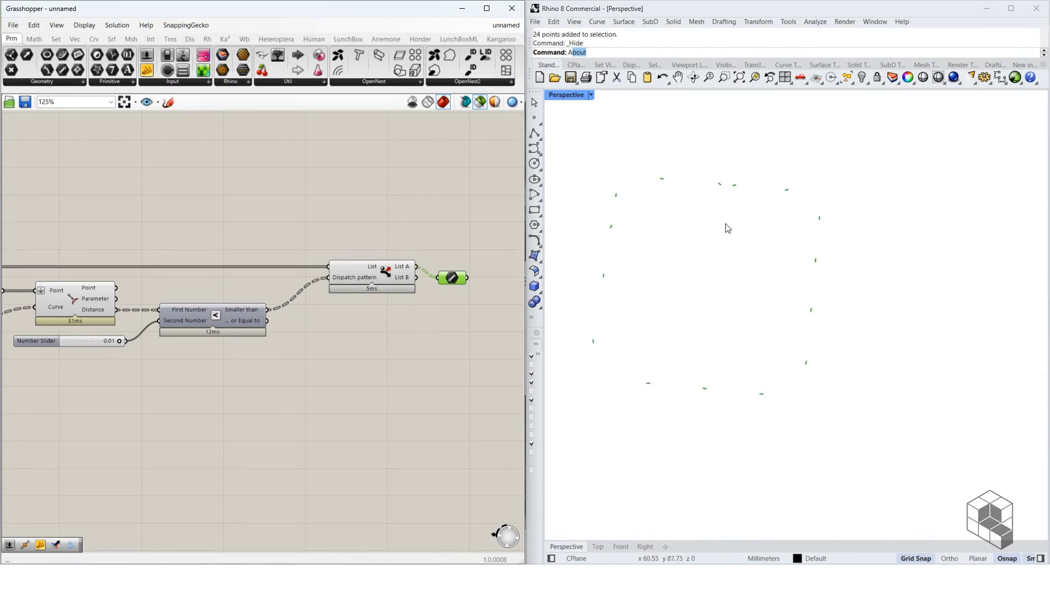
pyautogui.scroll(8, 816, 207)
# Align the Line parameter with List A, then add a Join Curves component and connect the parameter to its Curves input.
pyautogui.moveTo(455, 280); pyautogui.dragTo(250, 320, button='right')
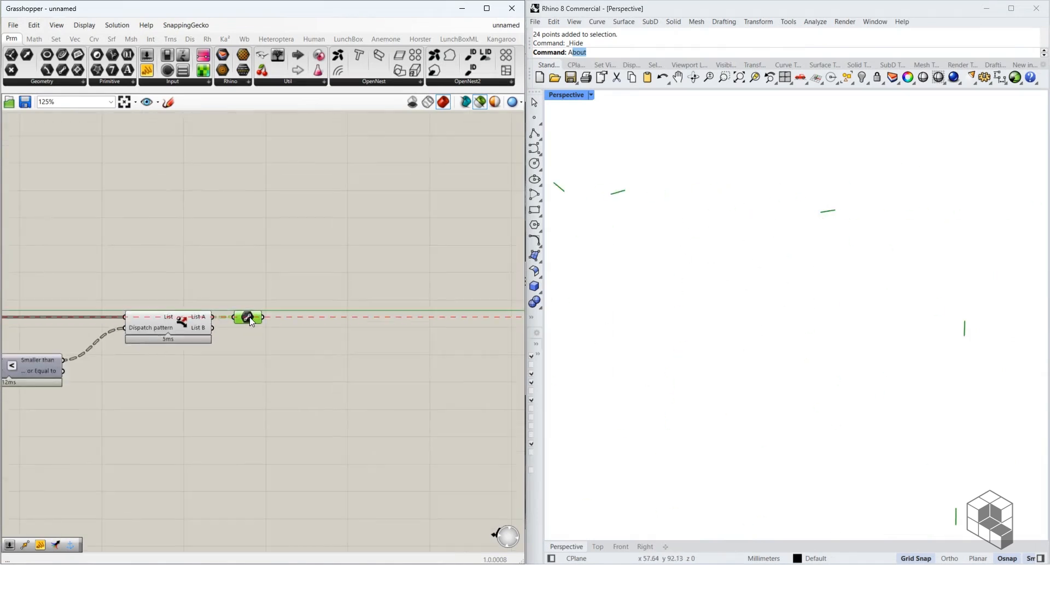
pyautogui.doubleClick(295, 317)
pyautogui.write('join')
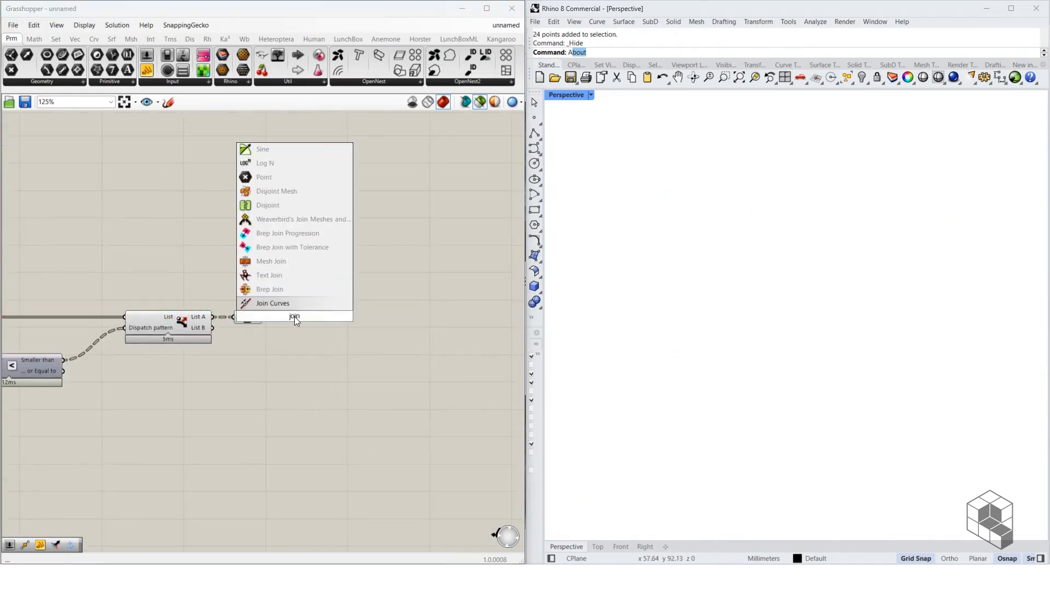
pyautogui.press('Return')
pyautogui.moveTo(256, 317); pyautogui.dragTo(271, 317)
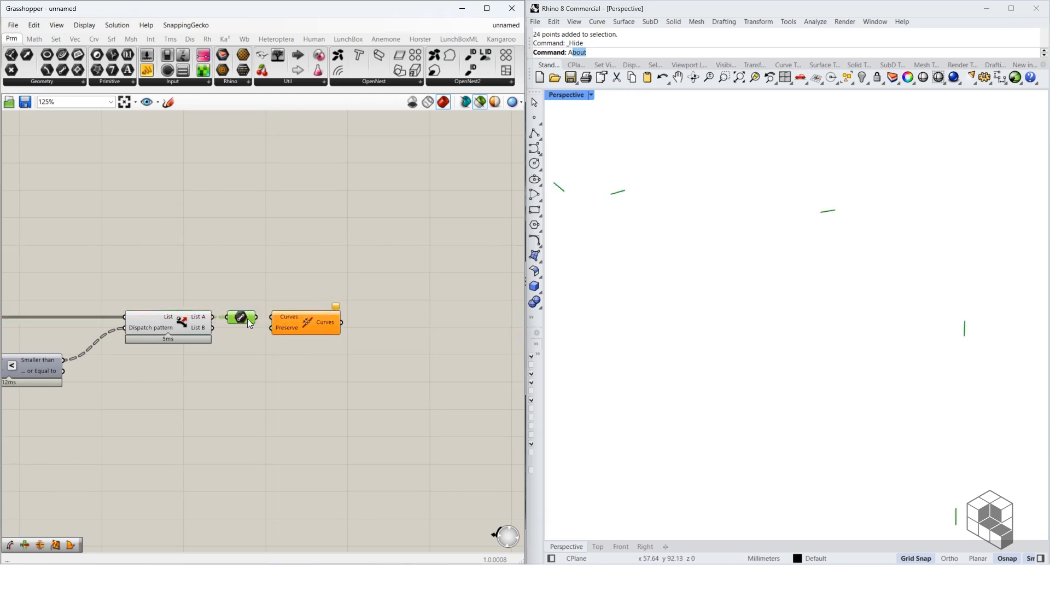
# Add an Explode component after Join Curves and feed the joined curves into its Curve input.
pyautogui.doubleClick(386, 324)
pyautogui.write('explode')
pyautogui.press('Return')
pyautogui.scroll(3, 405, 314)
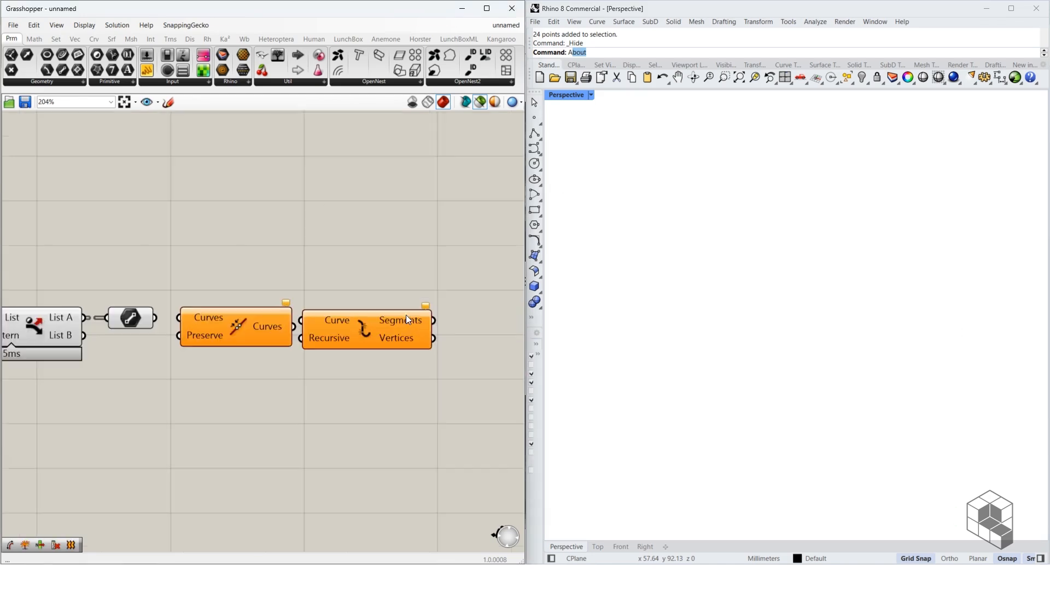
pyautogui.moveTo(318, 323); pyautogui.dragTo(117, 328, button='right')
# Add an Anchor goal beside Explode and connect the exploded Vertices to its Point input.
pyautogui.doubleClick(311, 343)
pyautogui.write('ancho')
pyautogui.press('Return')
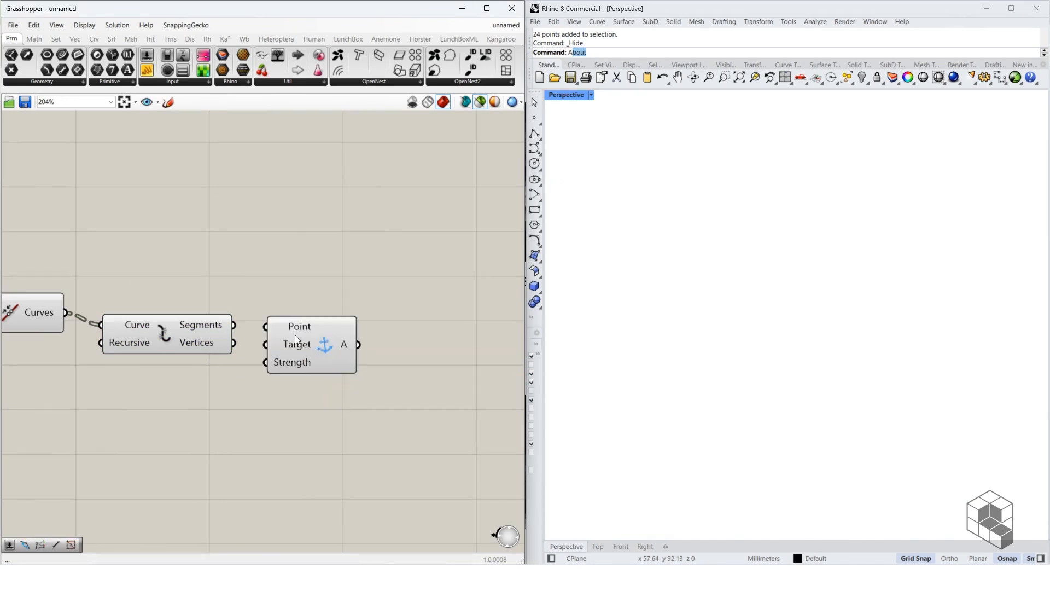
pyautogui.moveTo(265, 329); pyautogui.dragTo(266, 329)
pyautogui.moveTo(328, 335); pyautogui.dragTo(387, 355)
# Add an EdgeLengths goal above the Naked Edges component and connect the highlighted mesh parameter to its Mesh input.
pyautogui.scroll(-9, 399, 351)
pyautogui.scroll(4, 212, 329)
pyautogui.scroll(3, 208, 330)
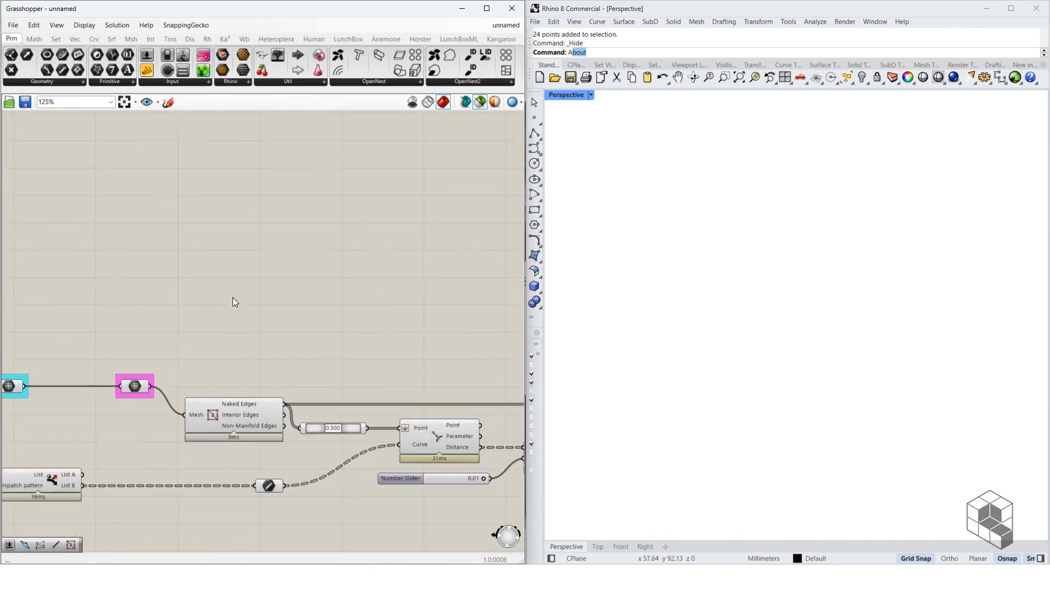
pyautogui.doubleClick(233, 297)
pyautogui.write('edge')
pyautogui.click(236, 214)
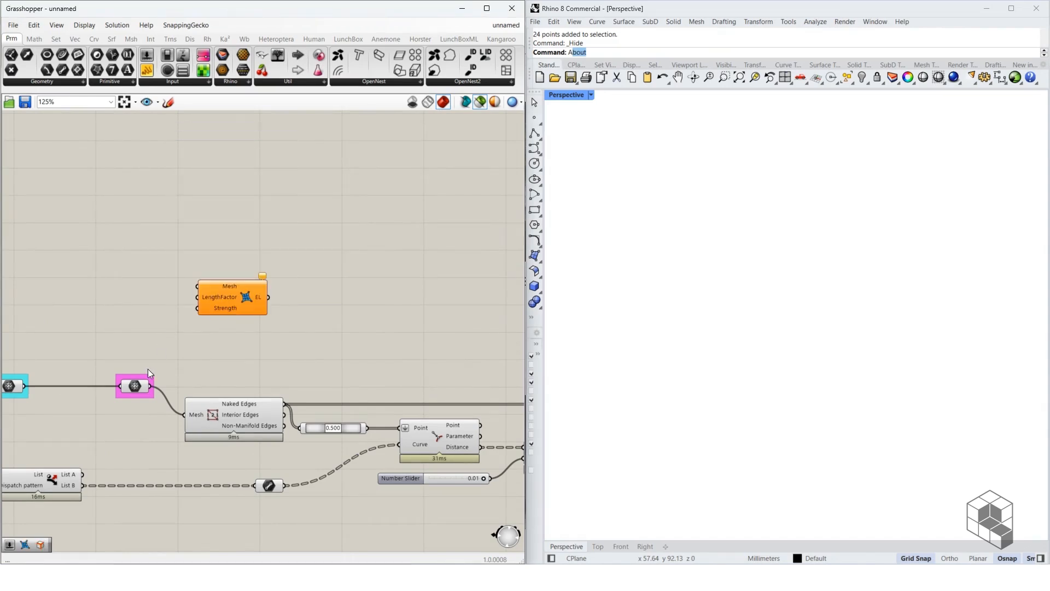
pyautogui.moveTo(201, 289); pyautogui.dragTo(263, 284)
# Insert a relay in the EdgeLengths mesh wire and add a 0.1 number slider for its LengthFactor input.
pyautogui.doubleClick(320, 284)
pyautogui.doubleClick(281, 298)
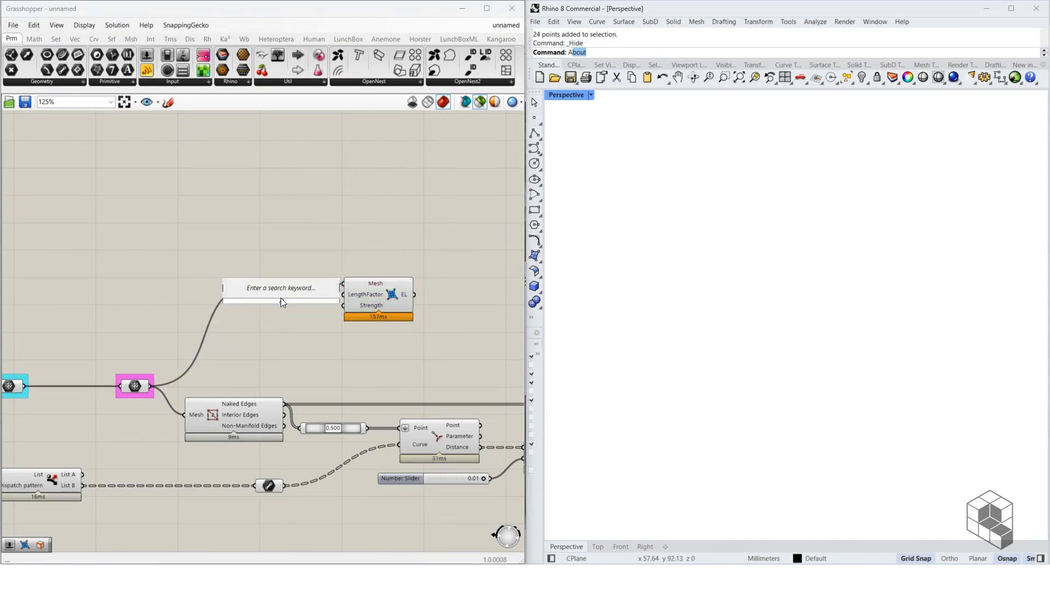
pyautogui.write('0.1')
pyautogui.press('Return')
pyautogui.moveTo(424, 261); pyautogui.dragTo(242, 285, button='right')
# Move the EdgeLengths group to the far end of the definition and shift the naked-edge chain downward.
pyautogui.moveTo(246, 281); pyautogui.dragTo(38, 336)
pyautogui.scroll(-4, 110, 331)
pyautogui.moveTo(162, 323); pyautogui.dragTo(475, 323)
pyautogui.moveTo(474, 361); pyautogui.dragTo(64, 447)
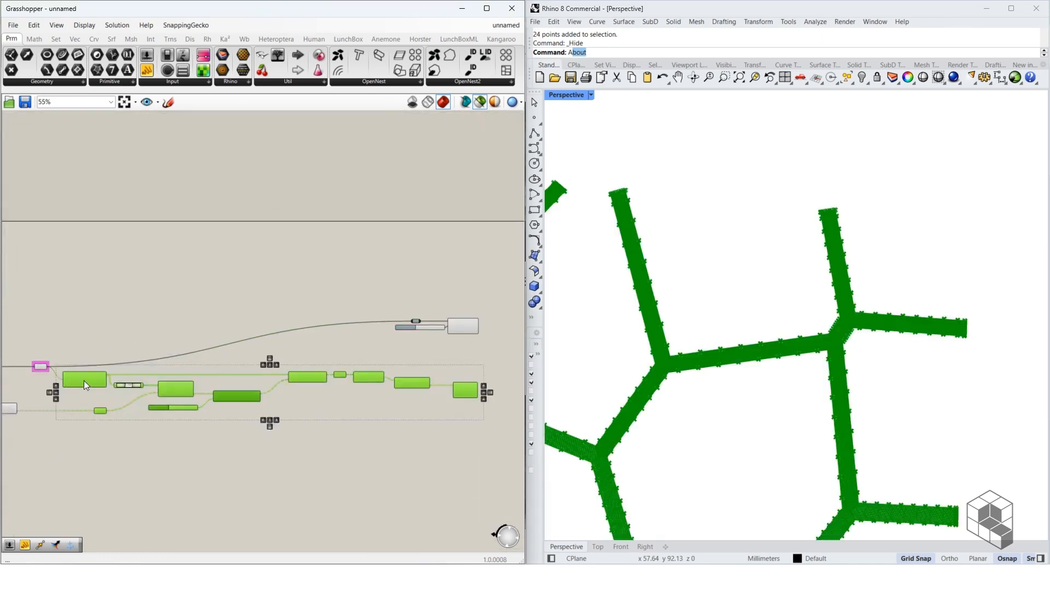
pyautogui.moveTo(84, 380); pyautogui.dragTo(115, 408)
# Examine a strip end in the viewport and trace the naked-edge chain through to the Anchor goal.
pyautogui.scroll(6, 645, 203)
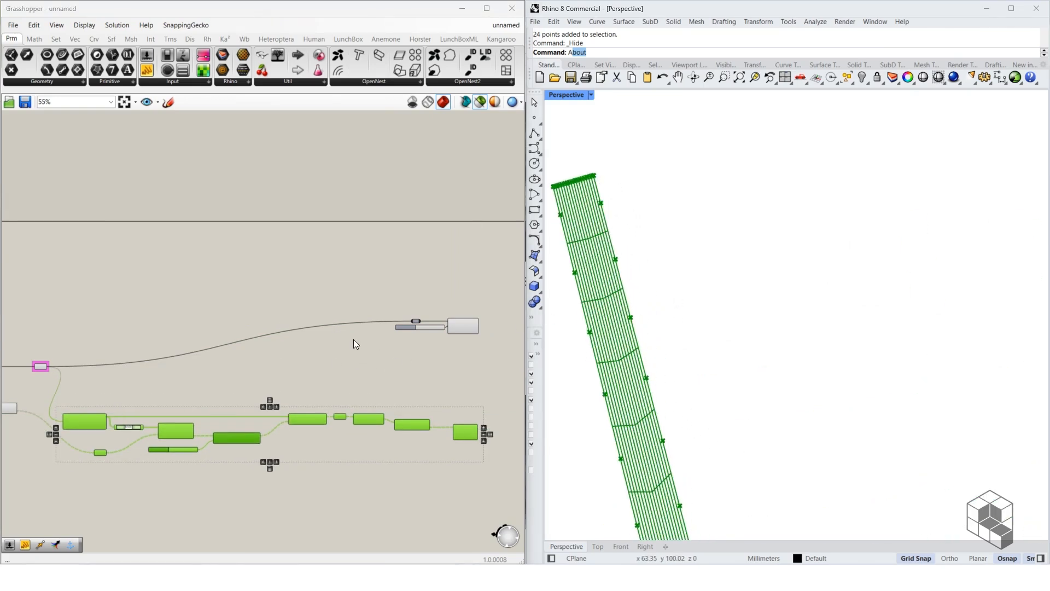
pyautogui.scroll(3, 92, 372)
pyautogui.moveTo(112, 408); pyautogui.dragTo(163, 338, button='right')
pyautogui.click(199, 330)
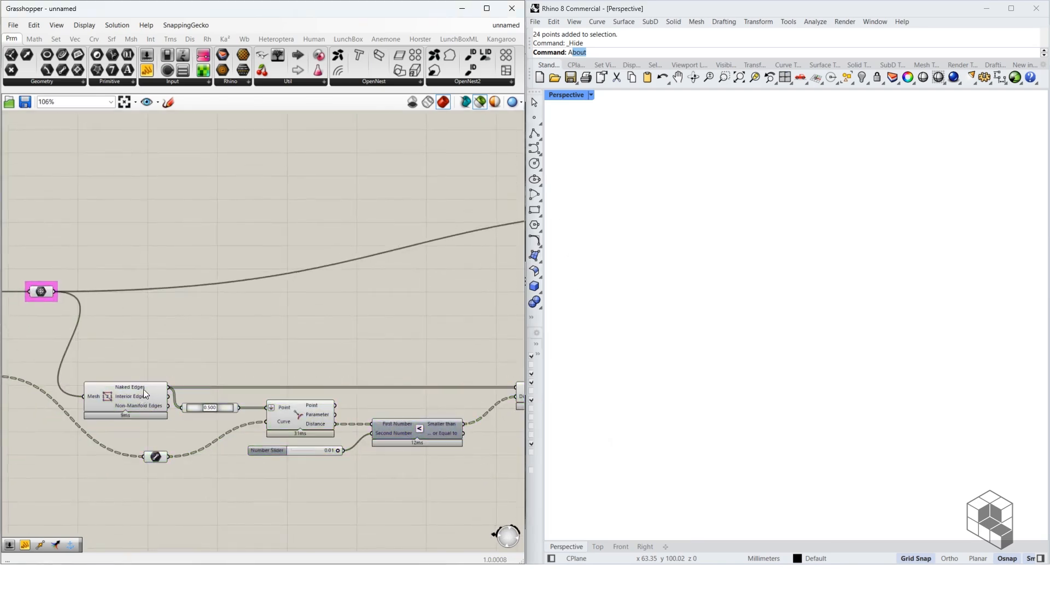
pyautogui.moveTo(366, 357); pyautogui.dragTo(224, 319, button='right')
pyautogui.scroll(-2, 223, 319)
pyautogui.scroll(-2, 223, 320)
pyautogui.moveTo(364, 334); pyautogui.dragTo(212, 349, button='right')
pyautogui.scroll(7, 234, 350)
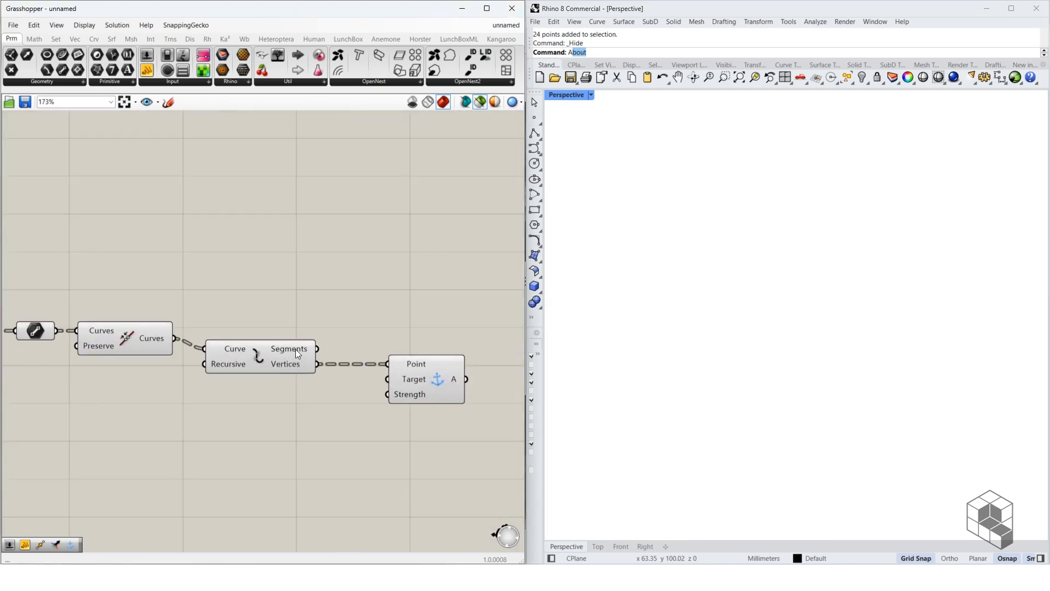
# Duplicate the Line parameter above the chain and add List B of Dispatch to its source.
pyautogui.moveTo(295, 349)
pyautogui.moveTo(295, 349); pyautogui.dragTo(484, 347, button='right')
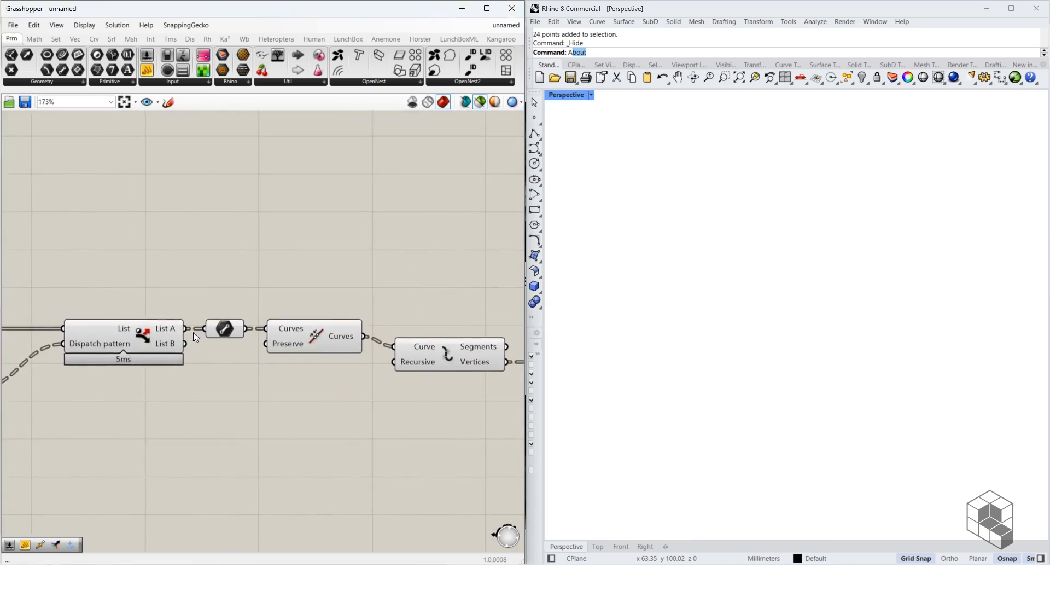
pyautogui.click(225, 332)
pyautogui.moveTo(225, 335)
pyautogui.keyDown('alt'); pyautogui.moveTo(223, 332); pyautogui.dragTo(241, 198); pyautogui.keyUp('alt')
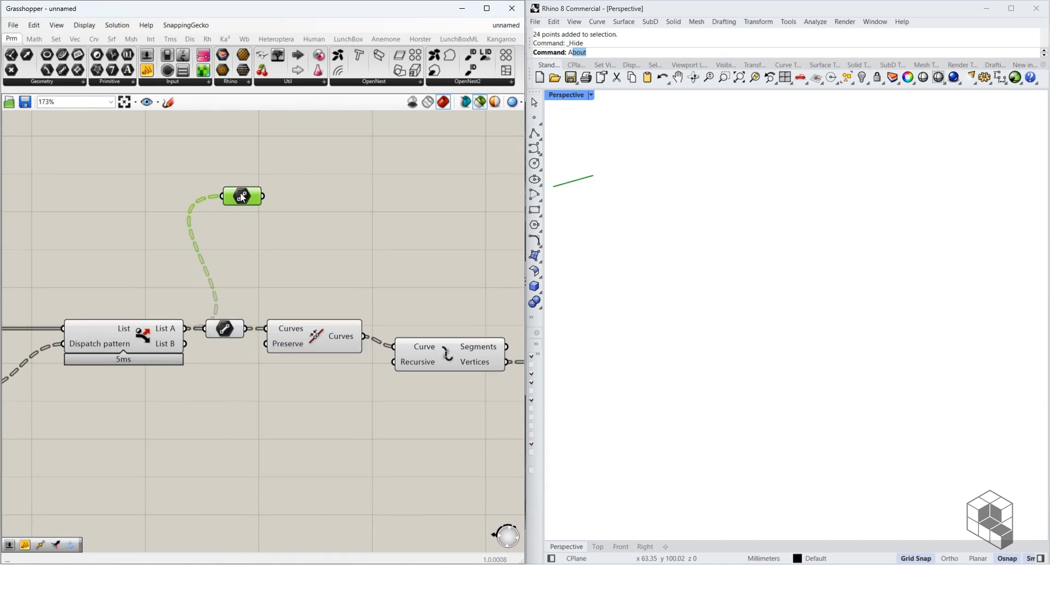
pyautogui.moveTo(186, 343); pyautogui.dragTo(257, 159)
# Check the duplicated Line parameter's outlines in the viewport and flatten its input.
pyautogui.moveTo(274, 167); pyautogui.dragTo(213, 293, button='right')
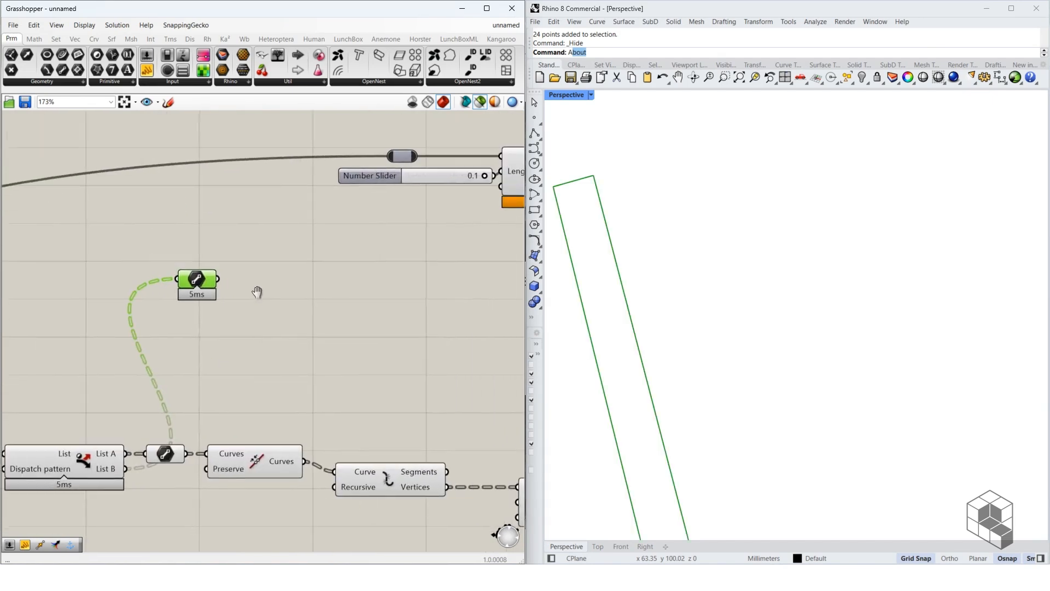
pyautogui.scroll(-3, 613, 224)
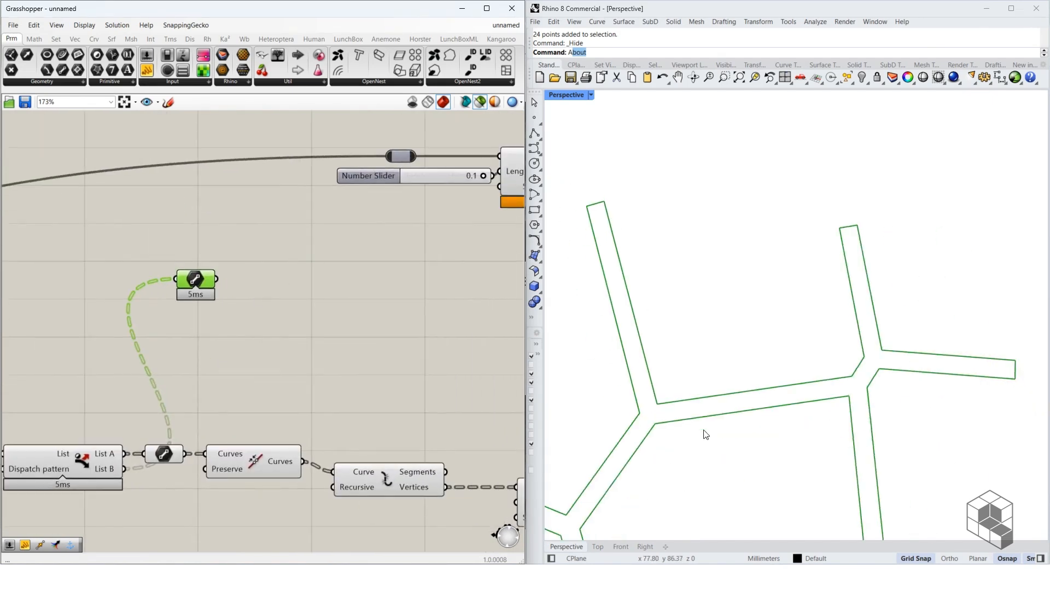
pyautogui.rightClick(194, 287)
pyautogui.click(232, 376)
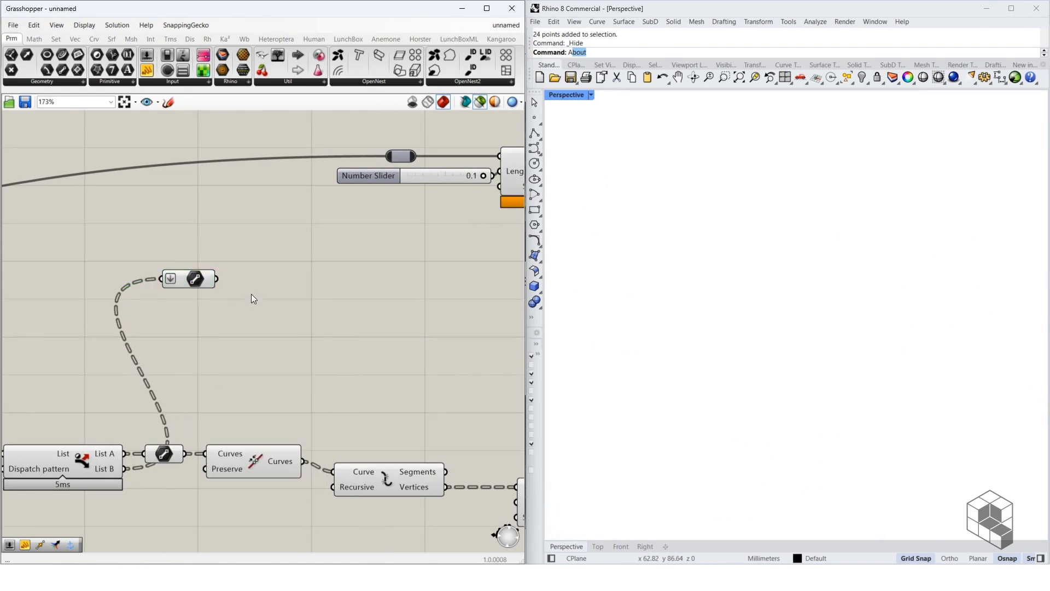
pyautogui.doubleClick(252, 296)
pyautogui.write('dupli')
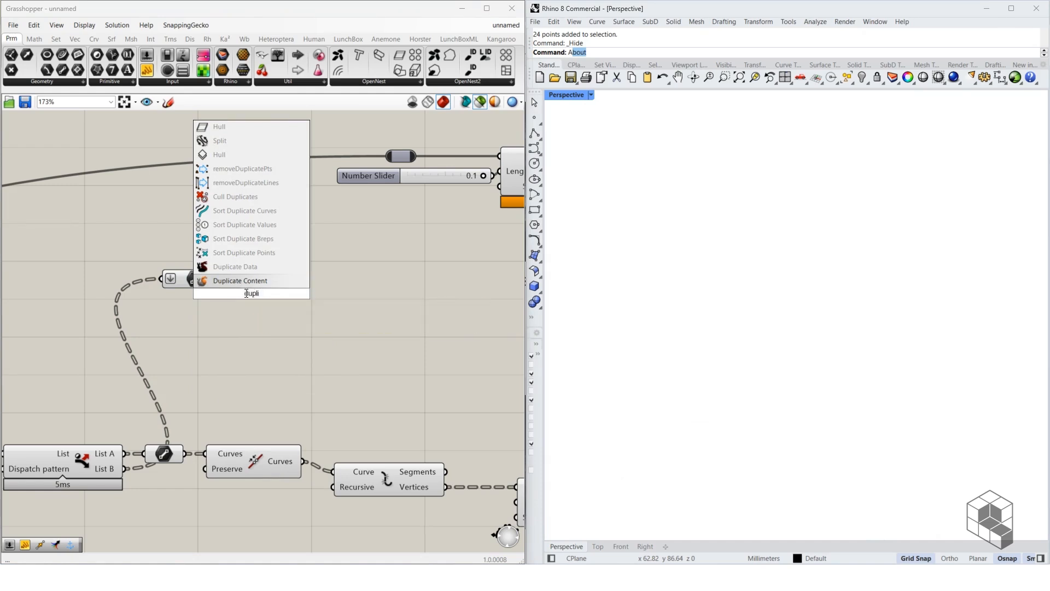
pyautogui.click(246, 293)
pyautogui.write('remove')
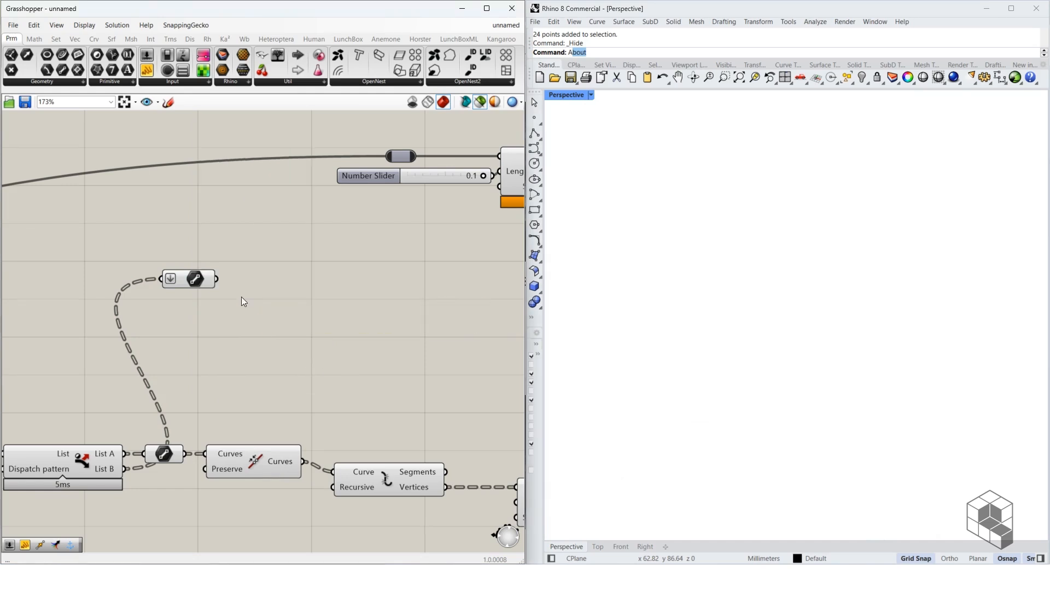
# Add a removeDuplicateLines component and connect the flattened Line parameter to its lines input.
pyautogui.doubleClick(247, 298)
pyautogui.write('remove dupl')
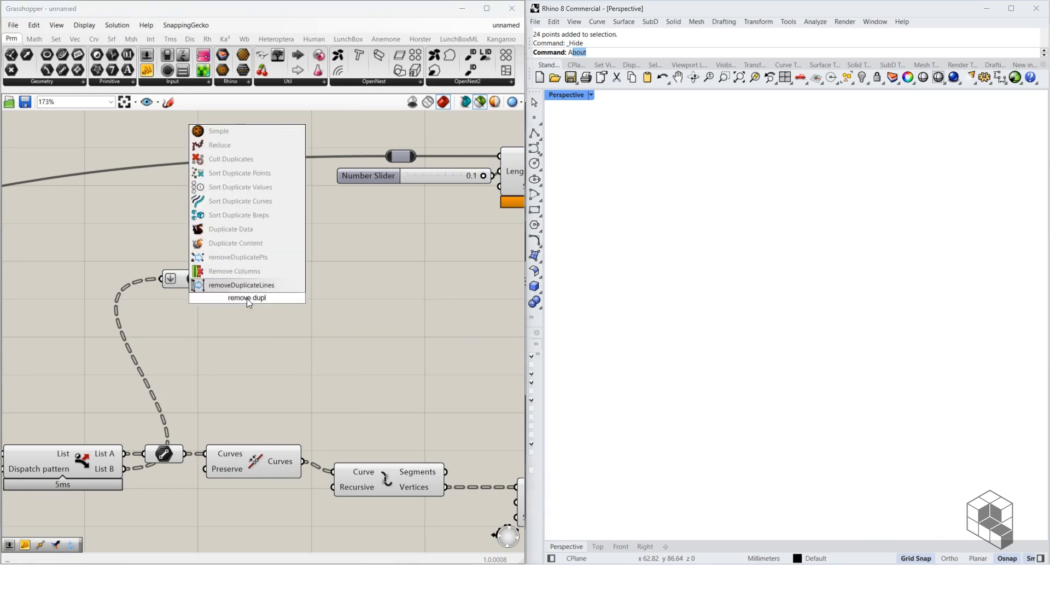
pyautogui.click(255, 251)
pyautogui.moveTo(189, 298); pyautogui.dragTo(240, 285)
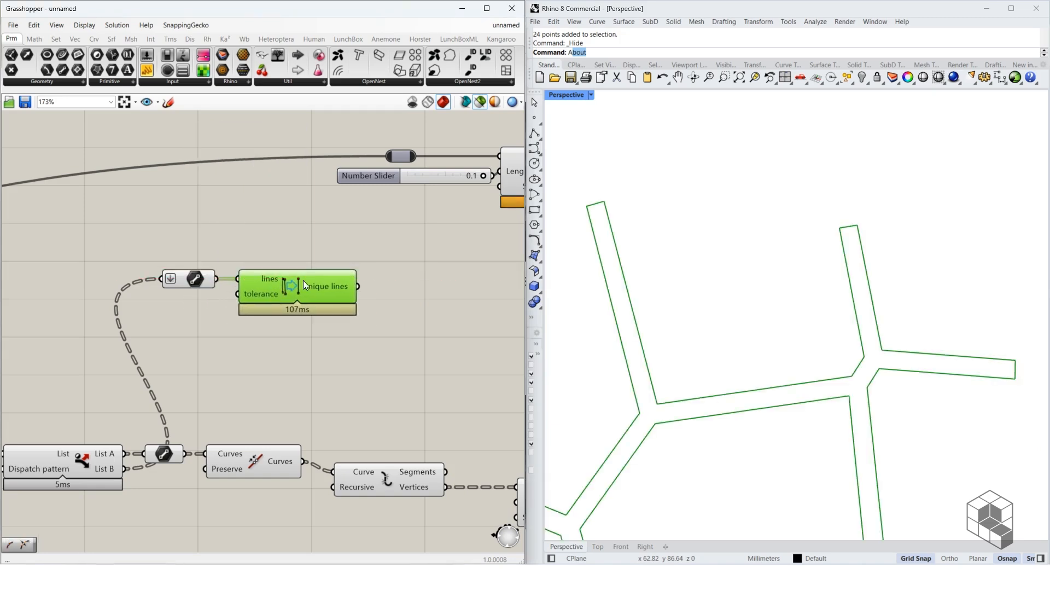
pyautogui.moveTo(336, 281)
# Add a Length(Line) goal, connect the unique lines to its Line input and place it further along the chain.
pyautogui.scroll(-3, 298, 333)
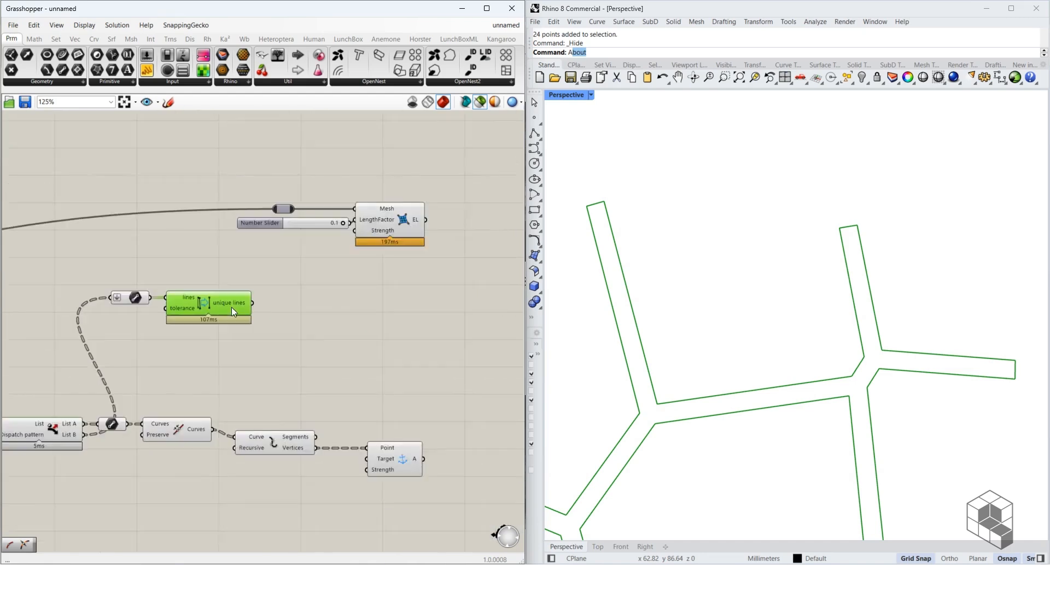
pyautogui.doubleClick(291, 298)
pyautogui.write('le')
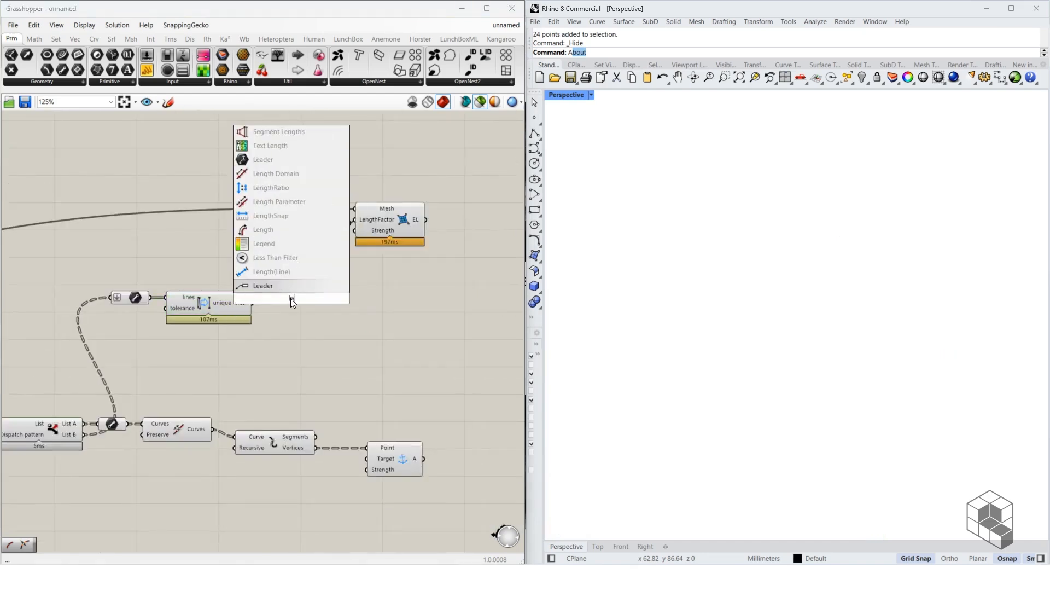
pyautogui.write('ngth')
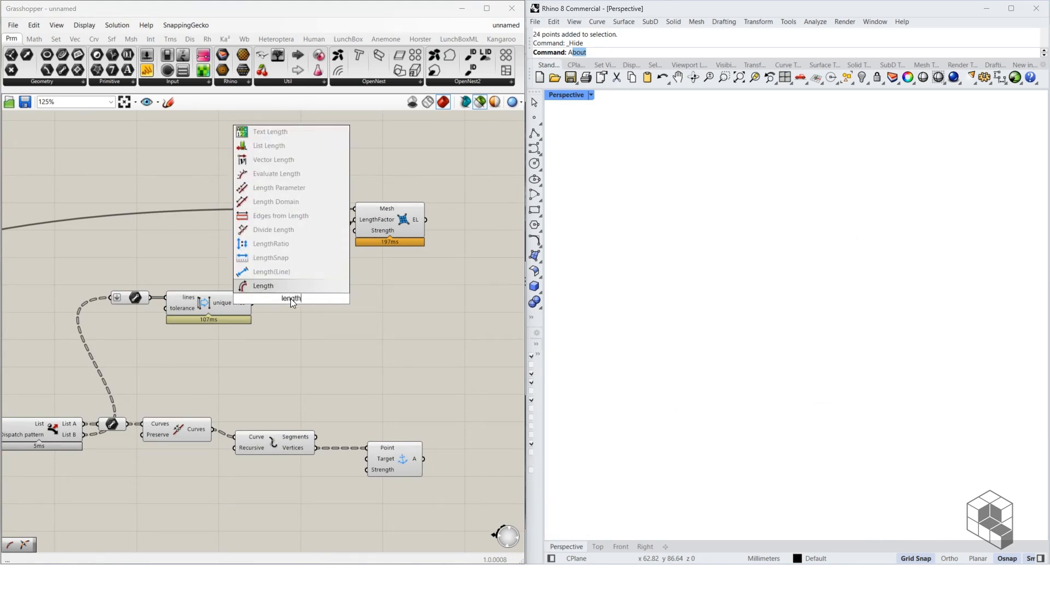
pyautogui.click(296, 274)
pyautogui.scroll(3, 288, 307)
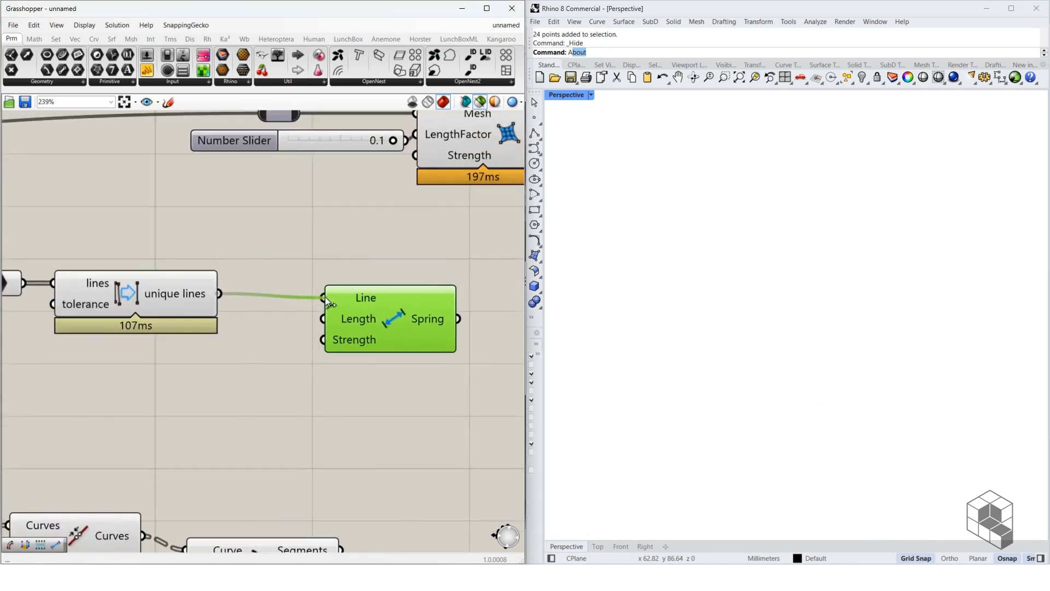
pyautogui.moveTo(325, 296); pyautogui.dragTo(326, 297)
pyautogui.moveTo(389, 315); pyautogui.dragTo(483, 310)
pyautogui.moveTo(467, 315); pyautogui.dragTo(364, 299, button='right')
pyautogui.moveTo(350, 298); pyautogui.dragTo(414, 302)
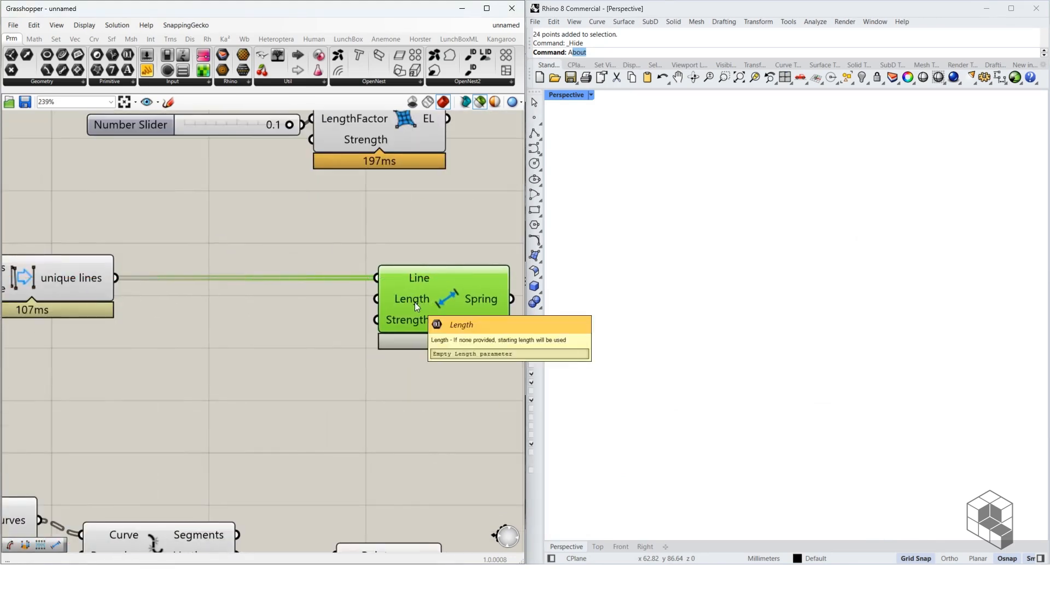
# Add a curve Length component below the wire and connect the unique lines to its Curve input.
pyautogui.doubleClick(230, 327)
pyautogui.write('length')
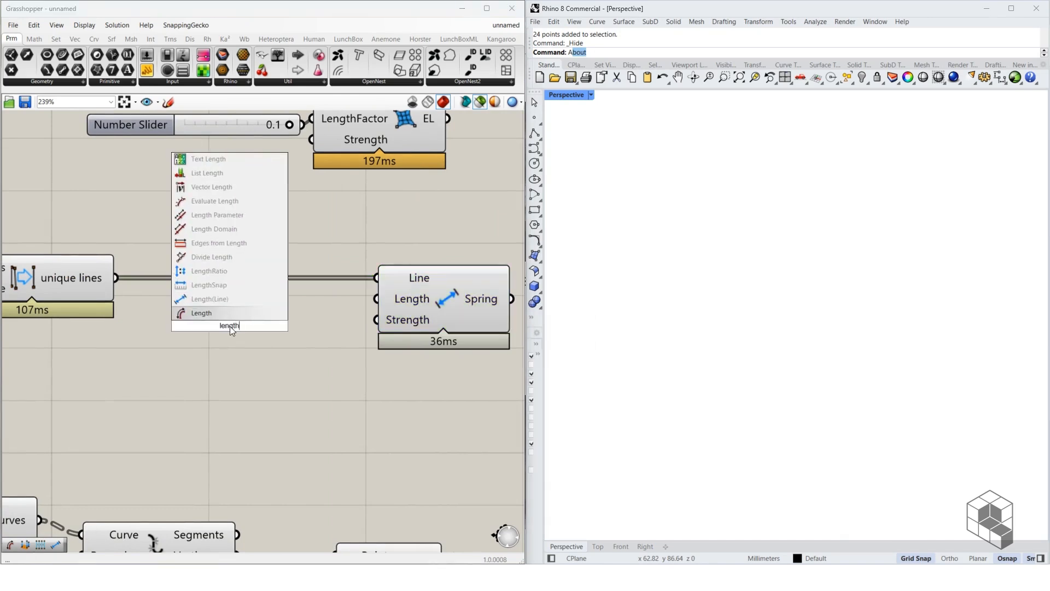
pyautogui.press('Return')
pyautogui.moveTo(117, 277); pyautogui.dragTo(169, 326)
pyautogui.moveTo(247, 325); pyautogui.dragTo(152, 313, button='right')
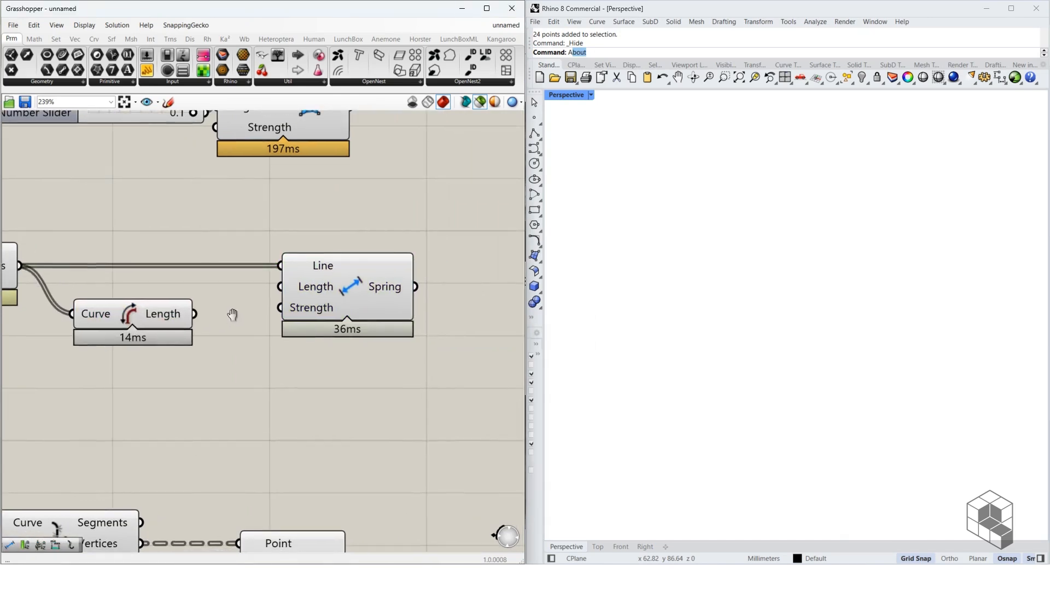
# Make room before the Length(Line) goal, add a Multiplication component and connect the curve length to input A.
pyautogui.moveTo(339, 298); pyautogui.dragTo(452, 300)
pyautogui.doubleClick(248, 333)
pyautogui.write('*')
pyautogui.press('Return')
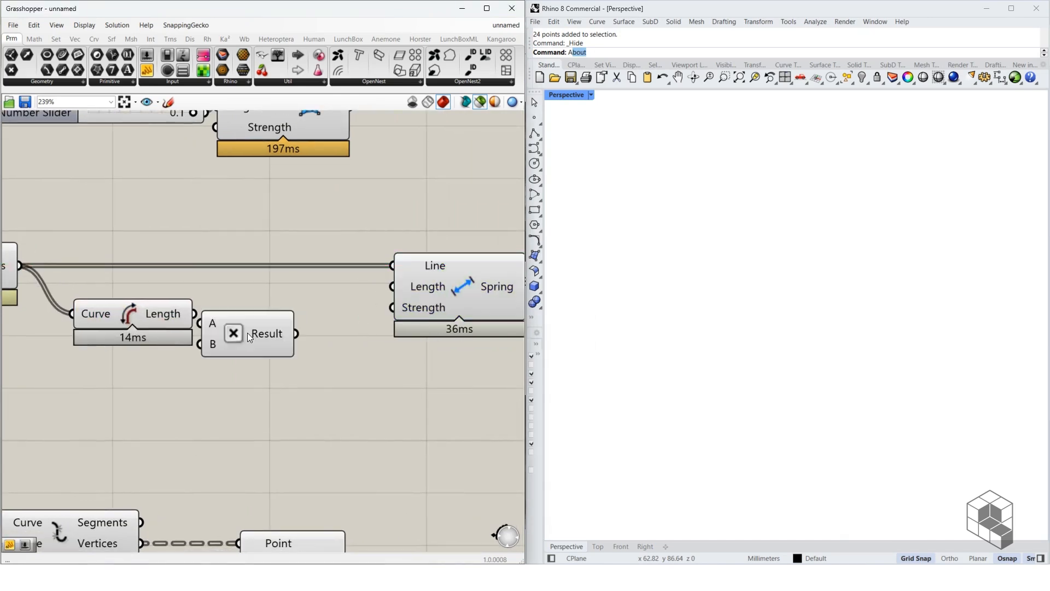
pyautogui.moveTo(194, 313); pyautogui.dragTo(203, 323)
pyautogui.moveTo(231, 336); pyautogui.dragTo(261, 326)
# Connect a new 0.25 number slider to input B and feed the multiplication Result into the Length(Line) goal's Length input.
pyautogui.doubleClick(158, 384)
pyautogui.write('0.25')
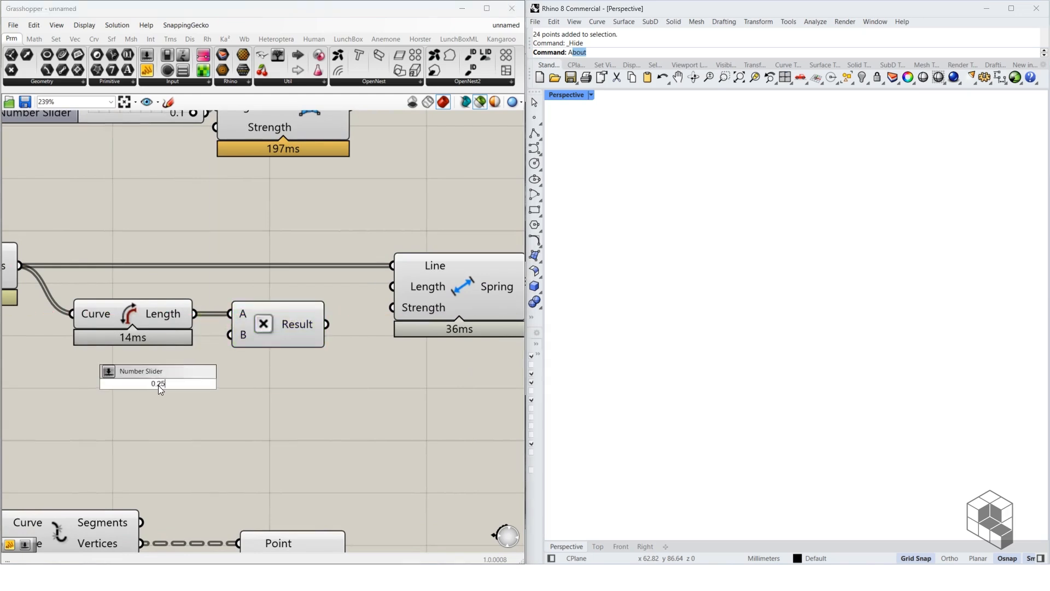
pyautogui.press('Return')
pyautogui.moveTo(157, 386); pyautogui.dragTo(146, 370)
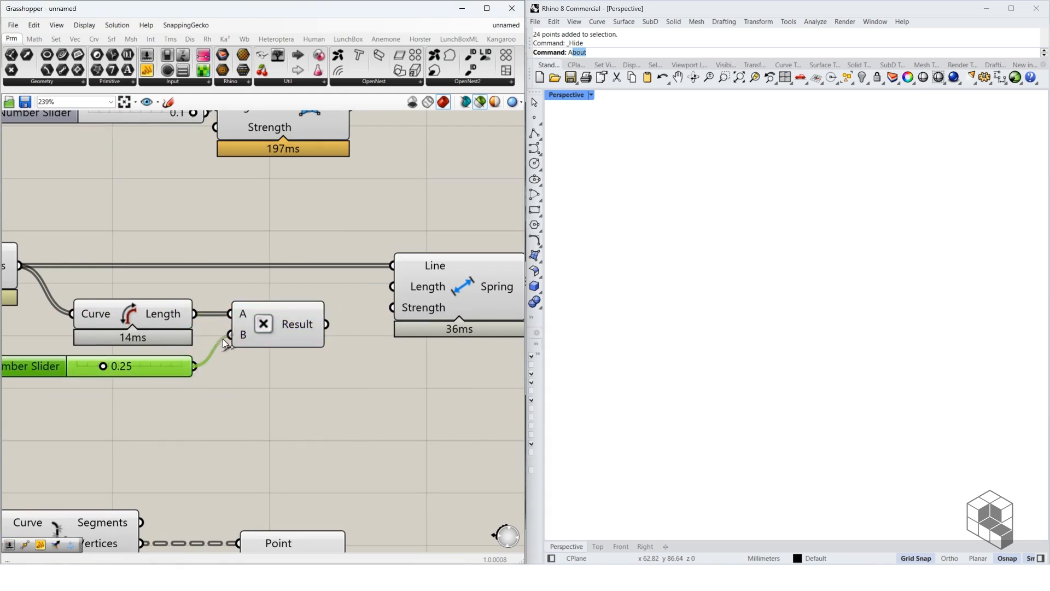
pyautogui.moveTo(223, 340); pyautogui.dragTo(230, 335)
pyautogui.moveTo(335, 328); pyautogui.dragTo(193, 354, button='right')
pyautogui.moveTo(202, 323); pyautogui.dragTo(261, 311)
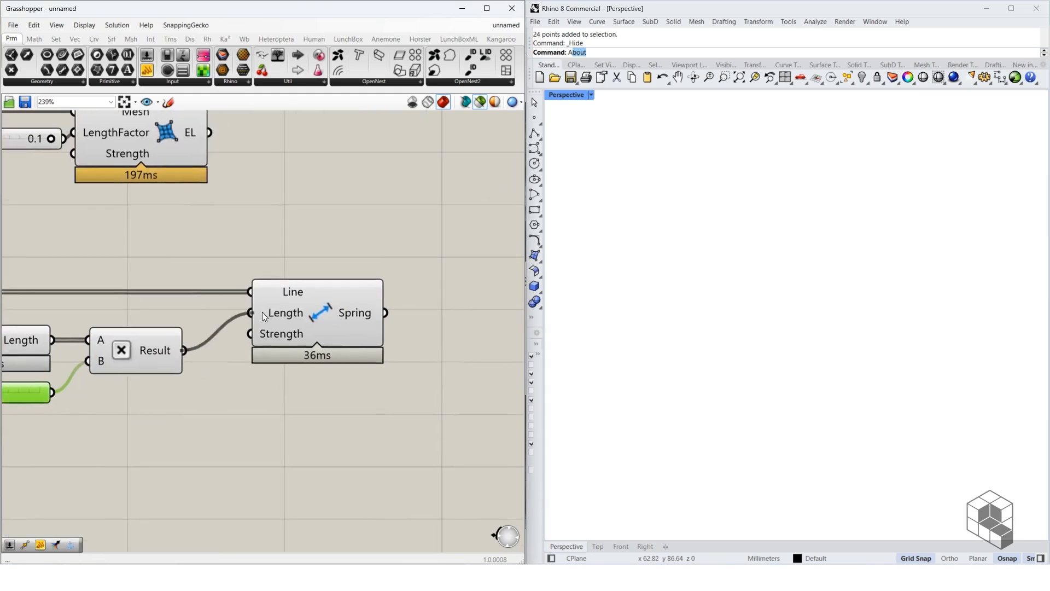
# Reposition the EdgeLengths goal and add a Show component above it, fed by the mesh relay.
pyautogui.scroll(-5, 200, 263)
pyautogui.scroll(2, 182, 216)
pyautogui.moveTo(184, 216); pyautogui.dragTo(306, 226)
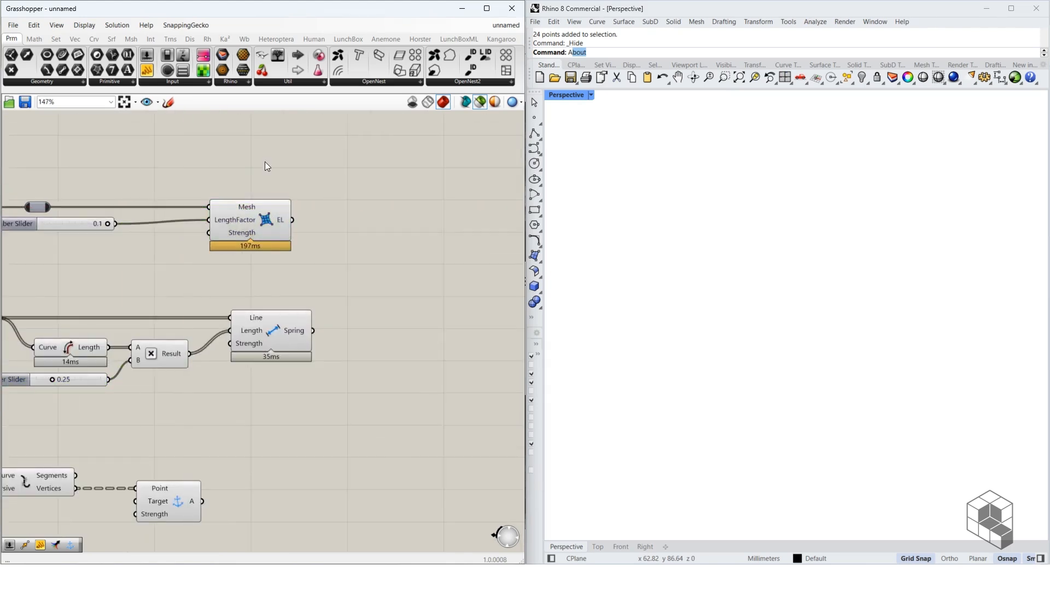
pyautogui.doubleClick(265, 162)
pyautogui.write('show')
pyautogui.press('Return')
pyautogui.moveTo(51, 206); pyautogui.dragTo(291, 283)
# Copy the Show component above the Length(Line) goal and switch its source to the unique lines.
pyautogui.click(273, 162)
pyautogui.hotkey('ctrl', 'c')
pyautogui.hotkey('ctrl', 'v')
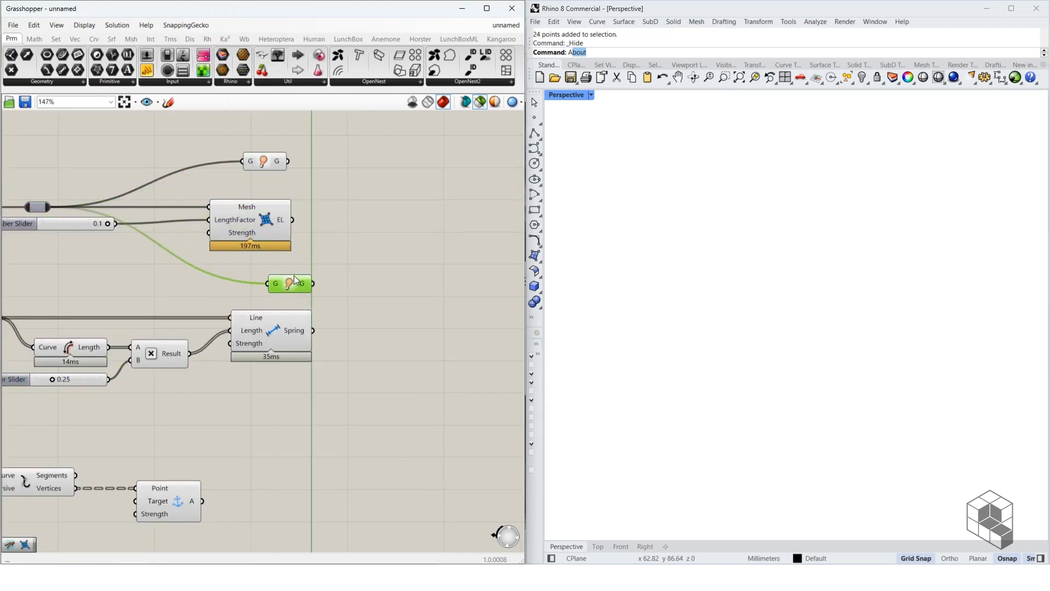
pyautogui.moveTo(55, 301); pyautogui.dragTo(168, 256, button='right')
pyautogui.moveTo(115, 272); pyautogui.dragTo(378, 238)
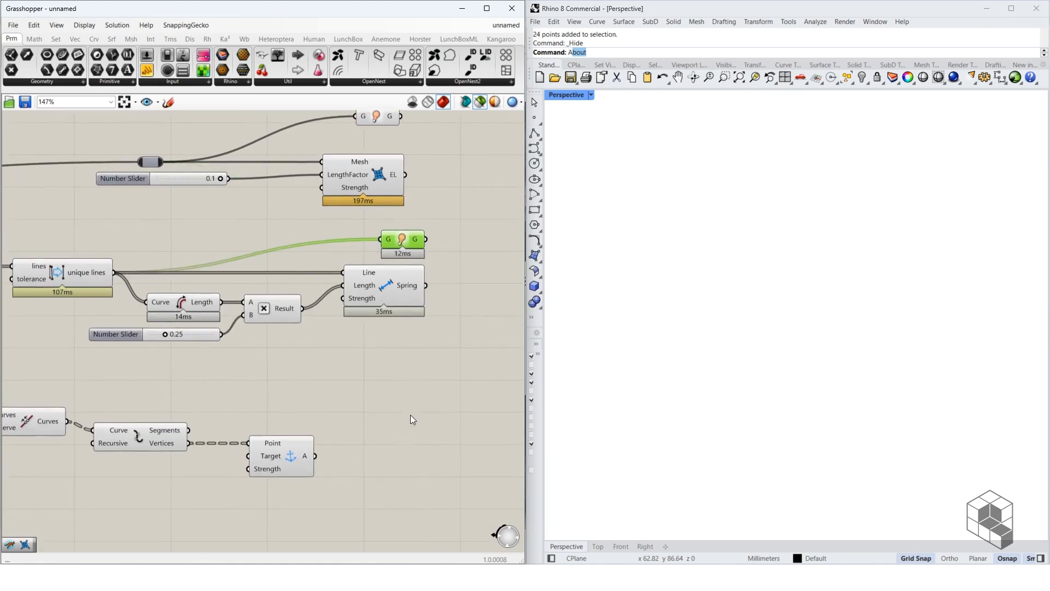
# Duplicate the Show component above the Anchor goal and connect it to the exploded Vertices.
pyautogui.moveTo(411, 419); pyautogui.dragTo(365, 369, button='right')
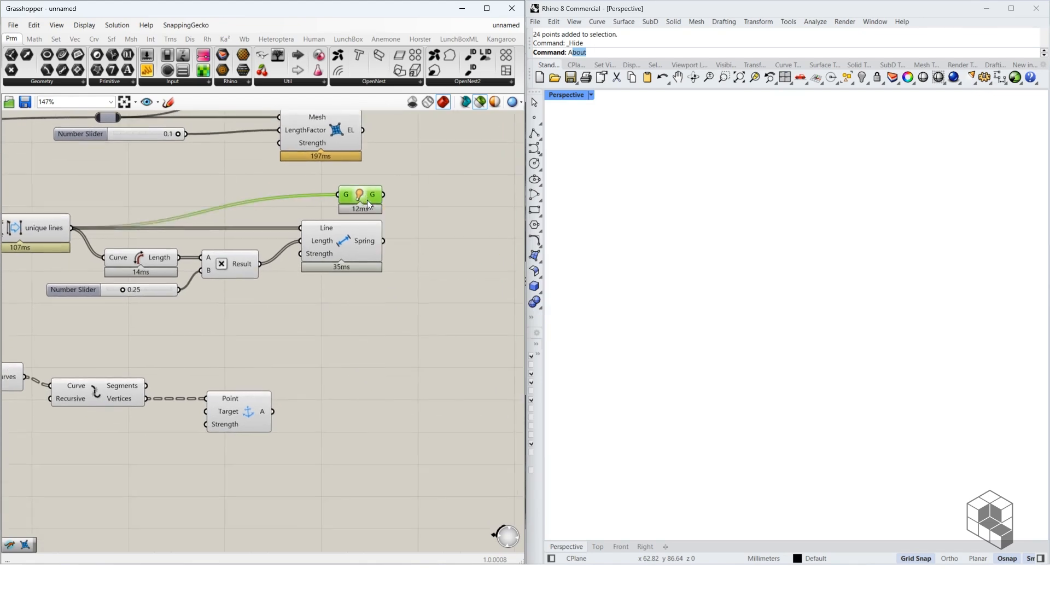
pyautogui.keyDown('alt'); pyautogui.moveTo(367, 202); pyautogui.dragTo(367, 380); pyautogui.keyUp('alt')
pyautogui.moveTo(273, 411); pyautogui.dragTo(275, 347)
pyautogui.moveTo(147, 398); pyautogui.dragTo(350, 352)
# Add an Entwine component and feed it the mesh Show, the EdgeLengths goal and the unique-lines Show as its first three branches.
pyautogui.scroll(-3, 350, 353)
pyautogui.moveTo(457, 289); pyautogui.dragTo(365, 305, button='right')
pyautogui.click(364, 305)
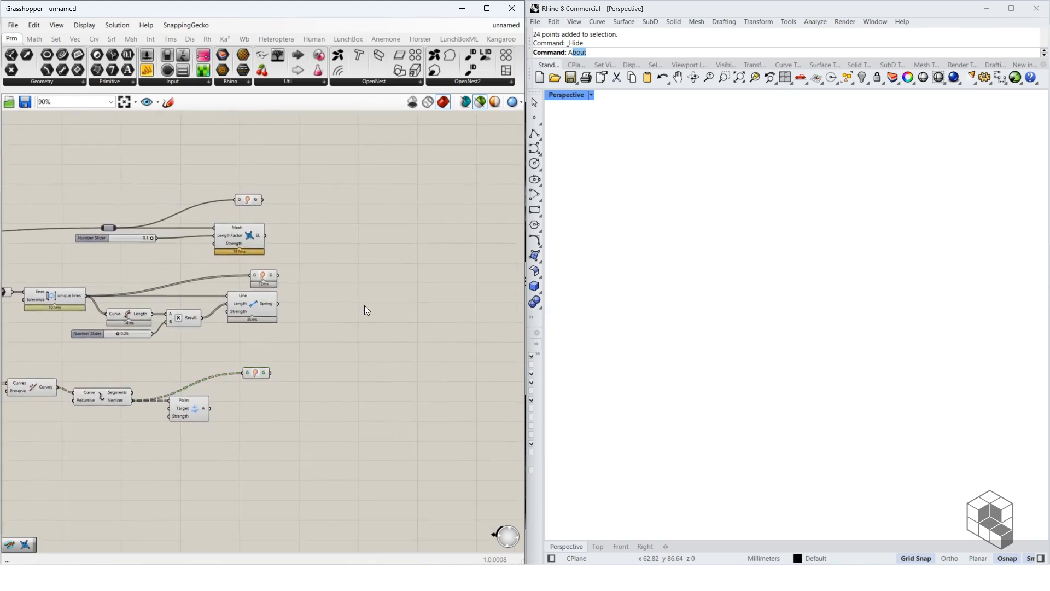
pyautogui.doubleClick(366, 310)
pyautogui.write('entwi')
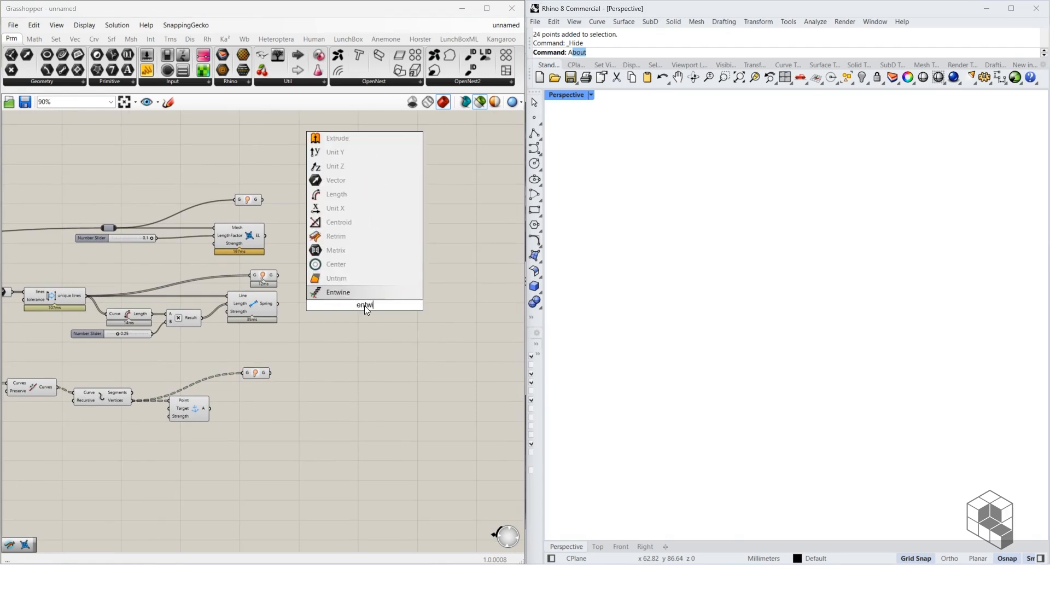
pyautogui.press('Return')
pyautogui.scroll(3, 302, 214)
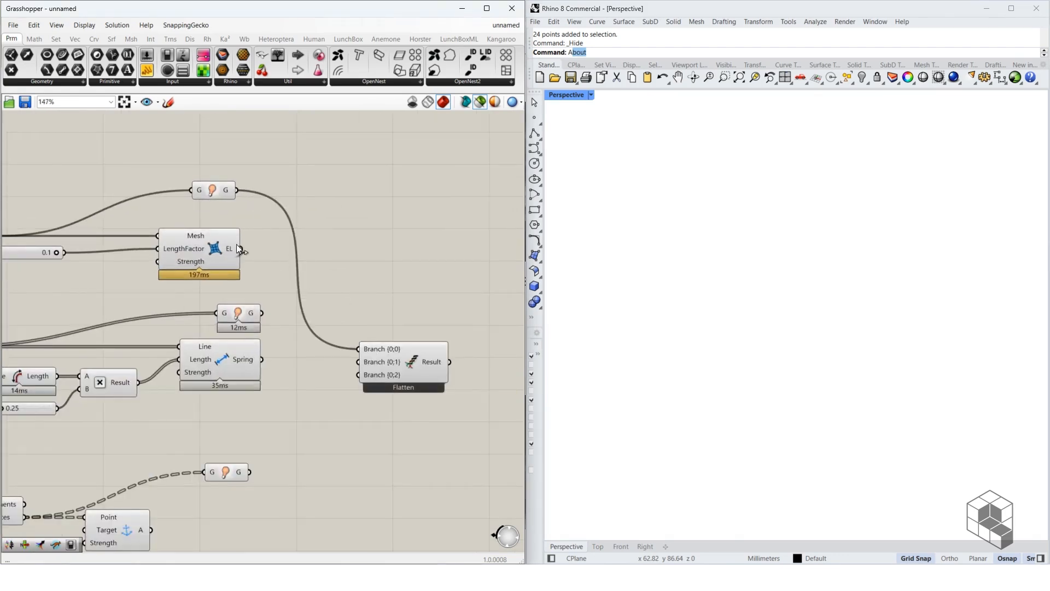
pyautogui.moveTo(241, 248); pyautogui.dragTo(359, 361)
pyautogui.moveTo(262, 312); pyautogui.dragTo(359, 374)
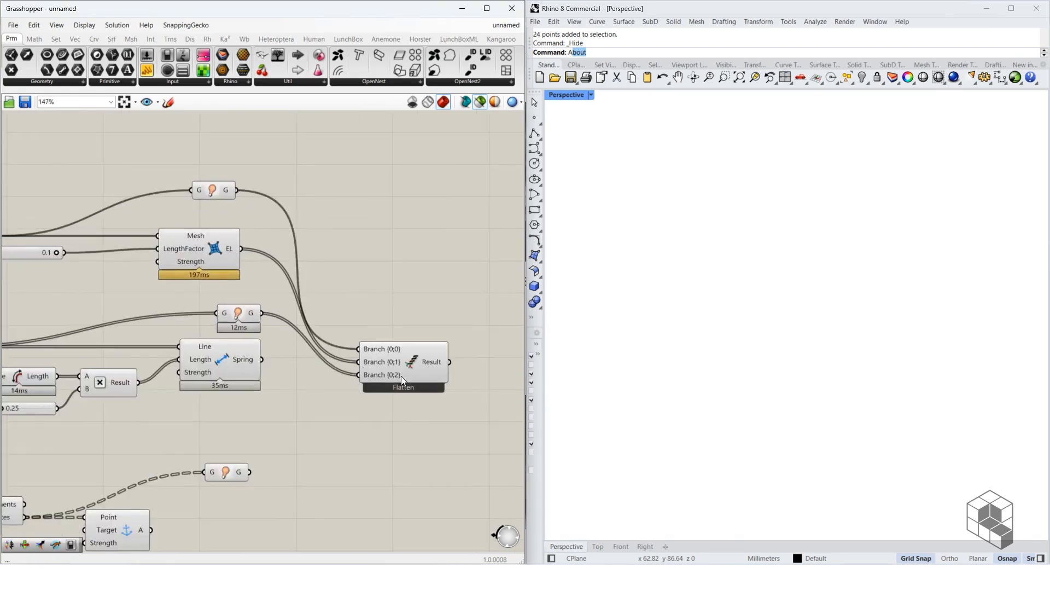
# Add three more Entwine inputs and connect the Length(Line) Spring, the vertices Show and the Anchor goal to them.
pyautogui.scroll(10, 402, 377)
pyautogui.click(417, 394)
pyautogui.click(417, 427)
pyautogui.click(418, 460)
pyautogui.scroll(-7, 333, 304)
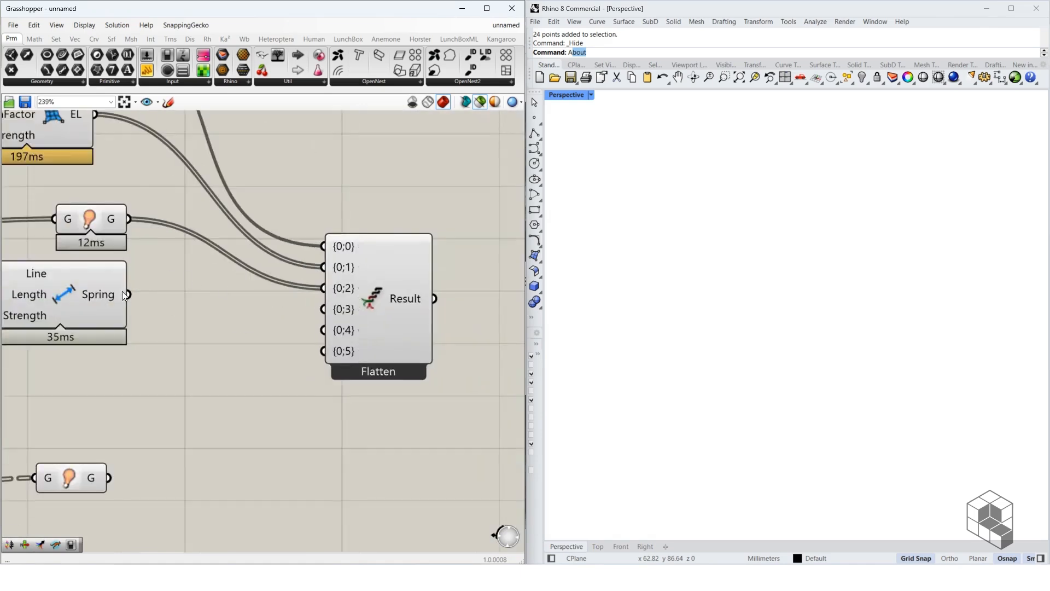
pyautogui.moveTo(127, 295); pyautogui.dragTo(323, 309)
pyautogui.moveTo(109, 478); pyautogui.dragTo(323, 330)
pyautogui.scroll(-5, 136, 446)
pyautogui.moveTo(109, 445); pyautogui.dragTo(254, 362)
pyautogui.scroll(4, 342, 337)
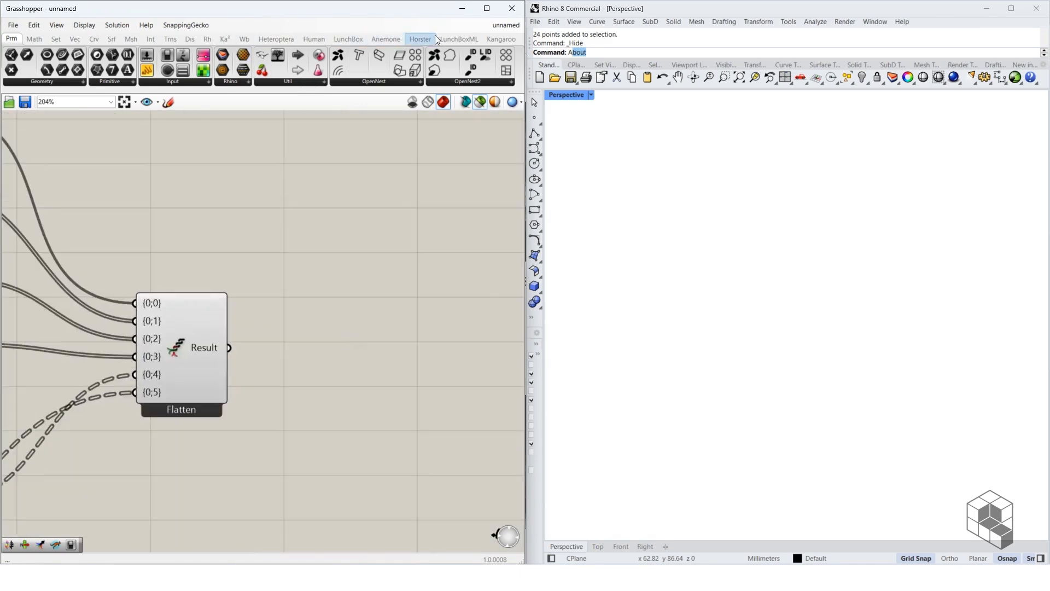
# Place a Kangaroo Solver beside the Entwine component and feed the Entwine Result into GoalObjects.
pyautogui.click(500, 38)
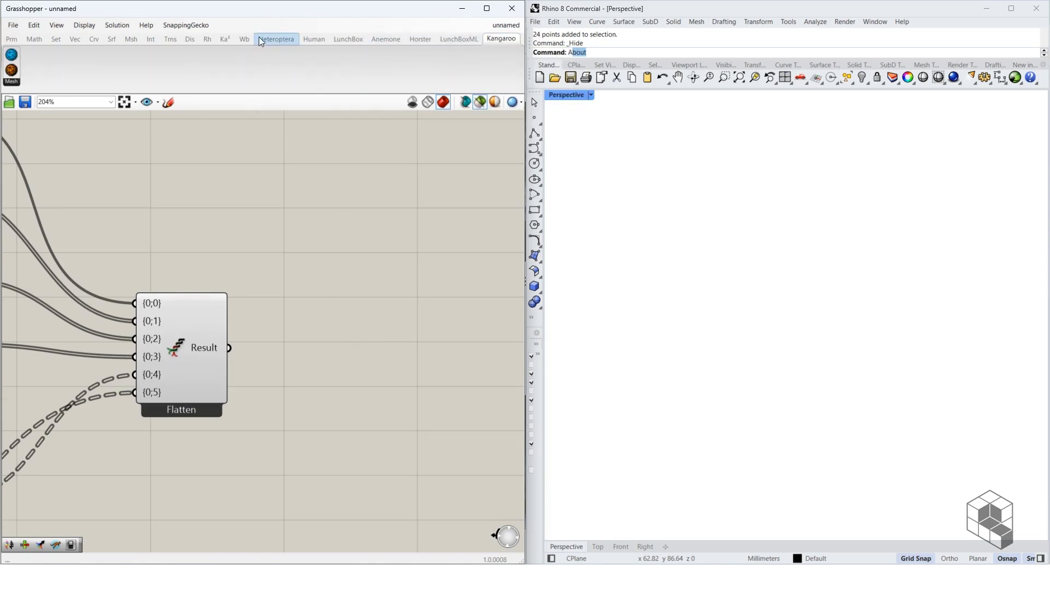
pyautogui.click(225, 40)
pyautogui.click(408, 82)
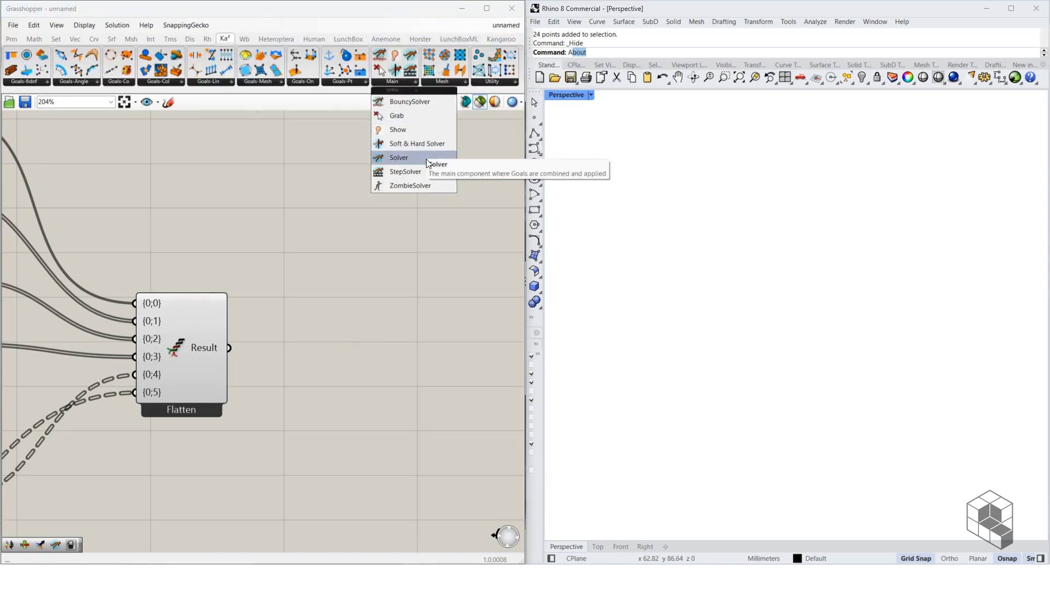
pyautogui.click(399, 157)
pyautogui.click(393, 368)
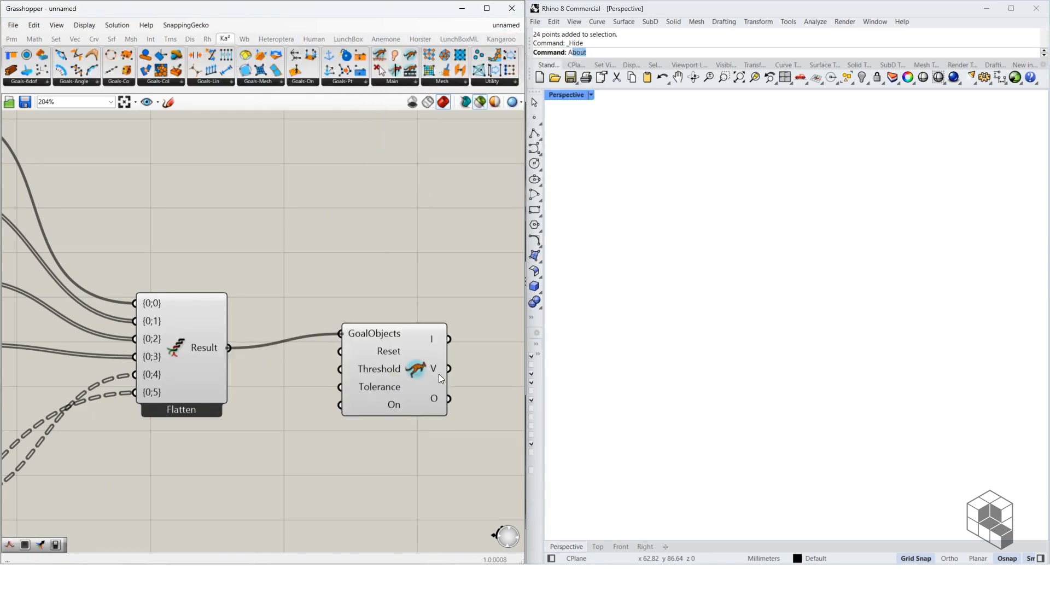
pyautogui.moveTo(408, 371); pyautogui.dragTo(470, 385)
# Disable the Kangaroo Solver component.
pyautogui.click(338, 389)
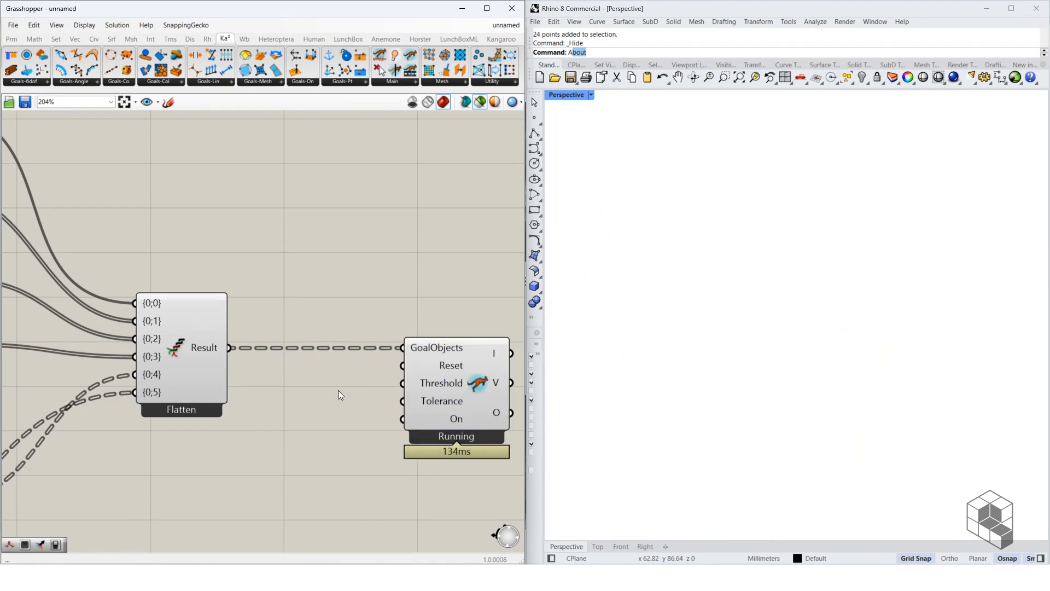
pyautogui.doubleClick(339, 389)
pyautogui.click(459, 350)
pyautogui.middleClick(459, 350)
pyautogui.click(510, 339)
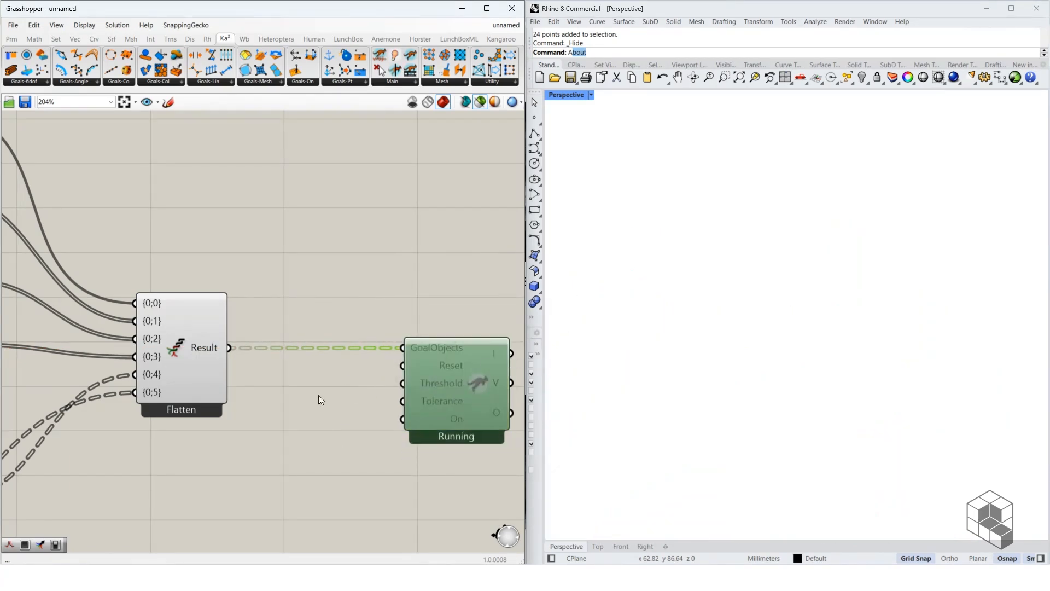
# Add a Button and a Boolean Toggle between the Entwine component and the Solver.
pyautogui.doubleClick(318, 395)
pyautogui.write('button')
pyautogui.press('Return')
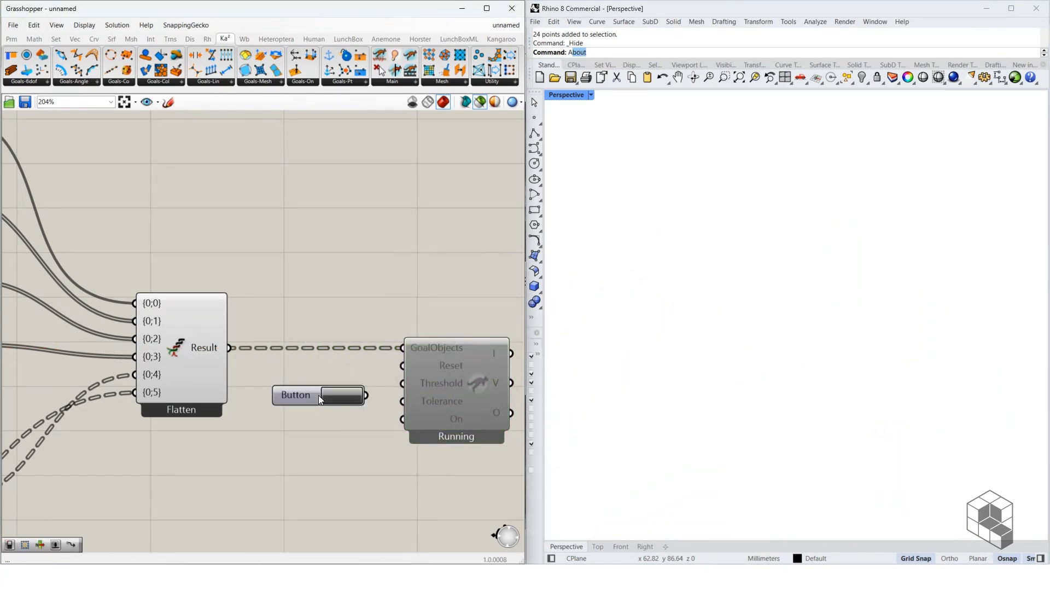
pyautogui.doubleClick(310, 434)
pyautogui.write('boole')
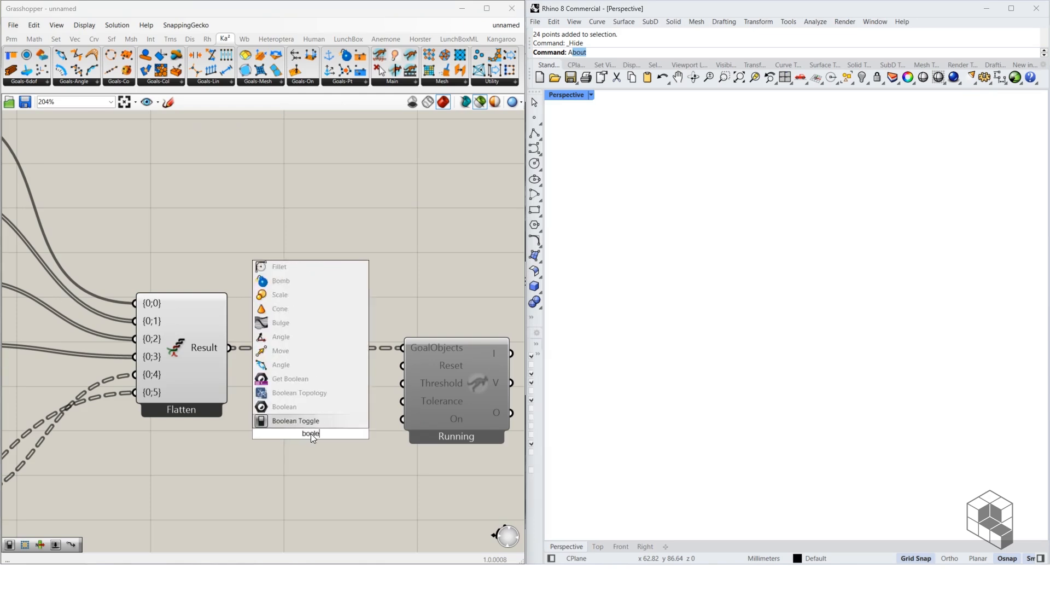
pyautogui.write('an')
pyautogui.press('Up')
pyautogui.press('Up')
pyautogui.press('Return')
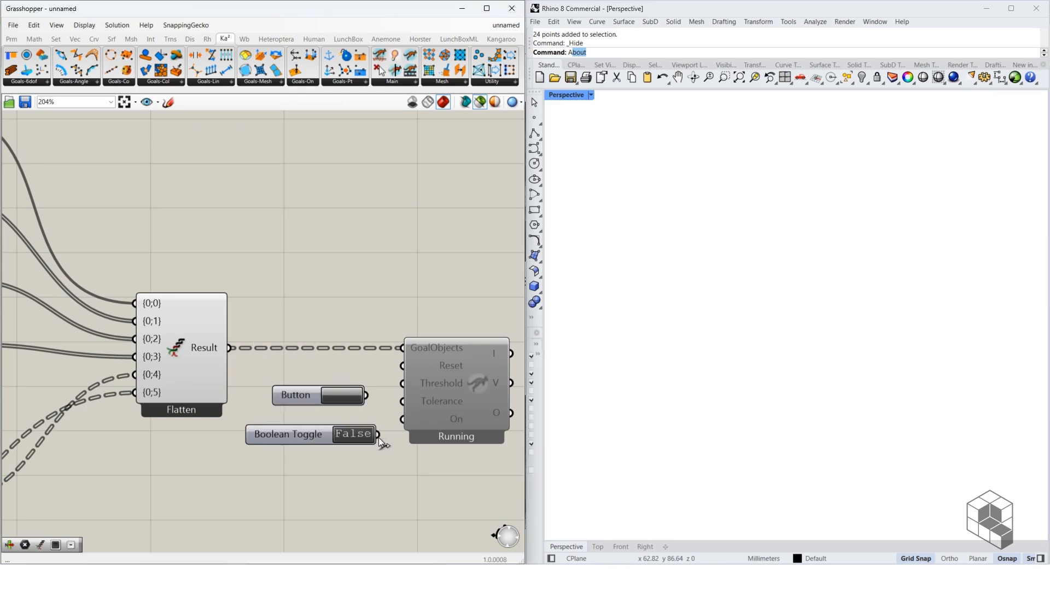
# Connect the Button to the Solver's Reset and the Boolean Toggle to On, and re-enable the Solver.
pyautogui.moveTo(368, 389); pyautogui.dragTo(405, 367)
pyautogui.moveTo(409, 373); pyautogui.dragTo(287, 388, button='right')
pyautogui.rightClick(312, 383)
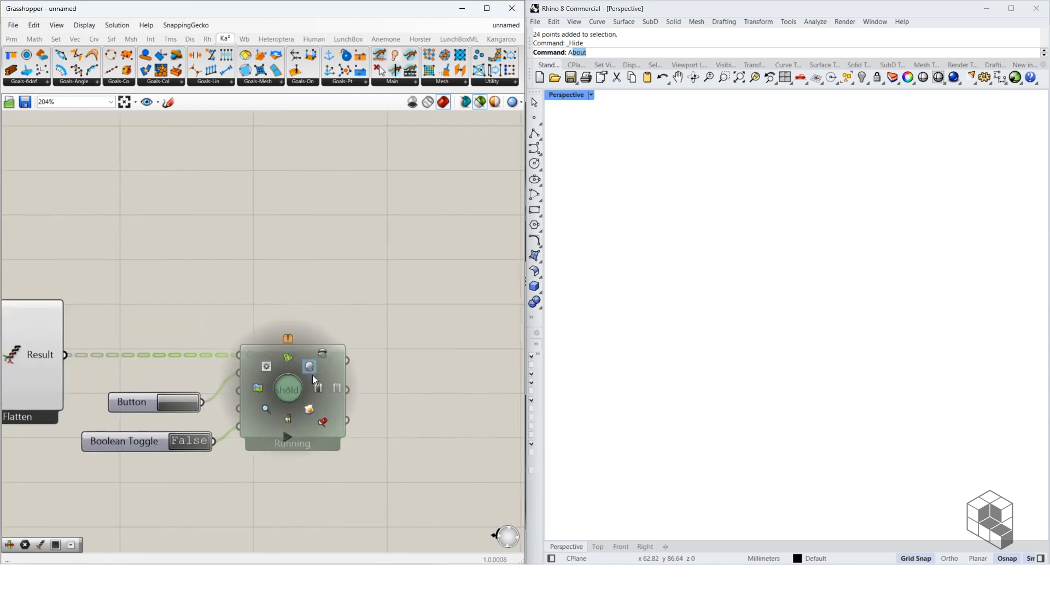
pyautogui.click(261, 334)
pyautogui.scroll(-4, 261, 335)
pyautogui.scroll(3, 275, 361)
pyautogui.doubleClick(438, 389)
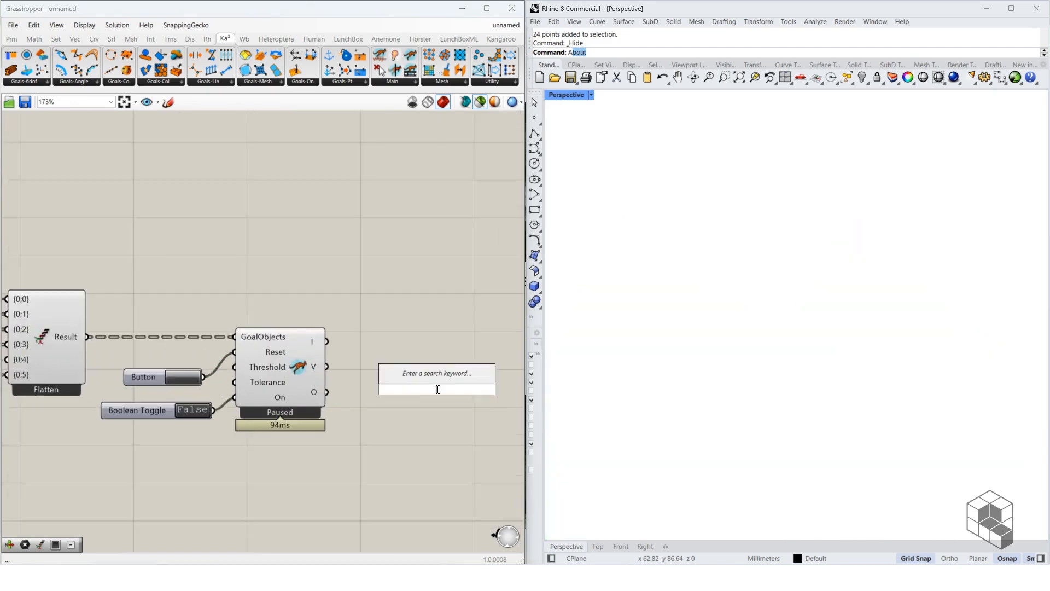
pyautogui.write('explode')
pyautogui.press('Return')
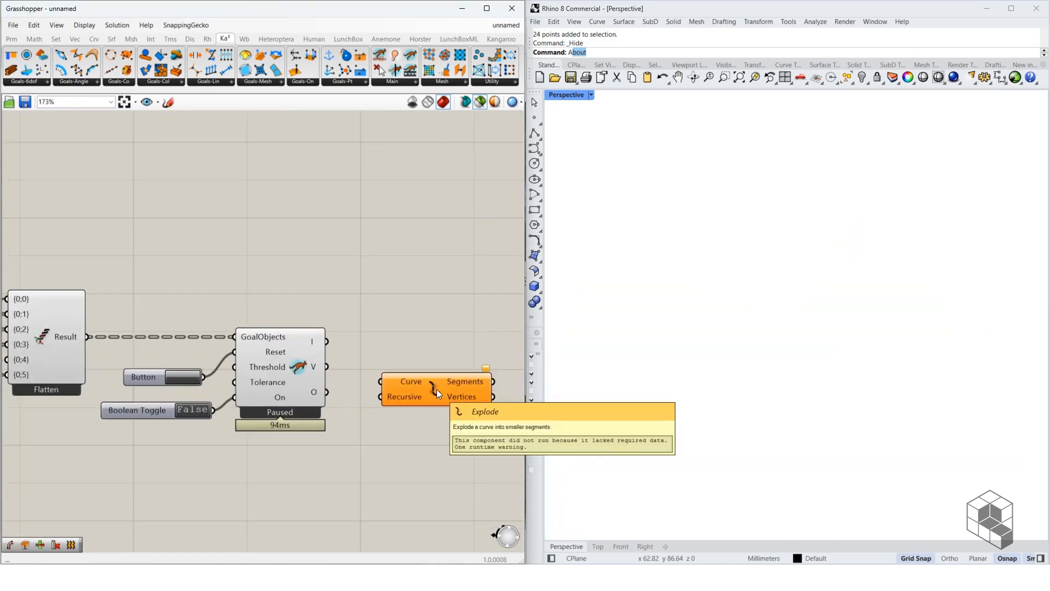
pyautogui.press('Delete')
# Add an Explode Tree component and feed its Data input from the Solver's O output.
pyautogui.write('explode')
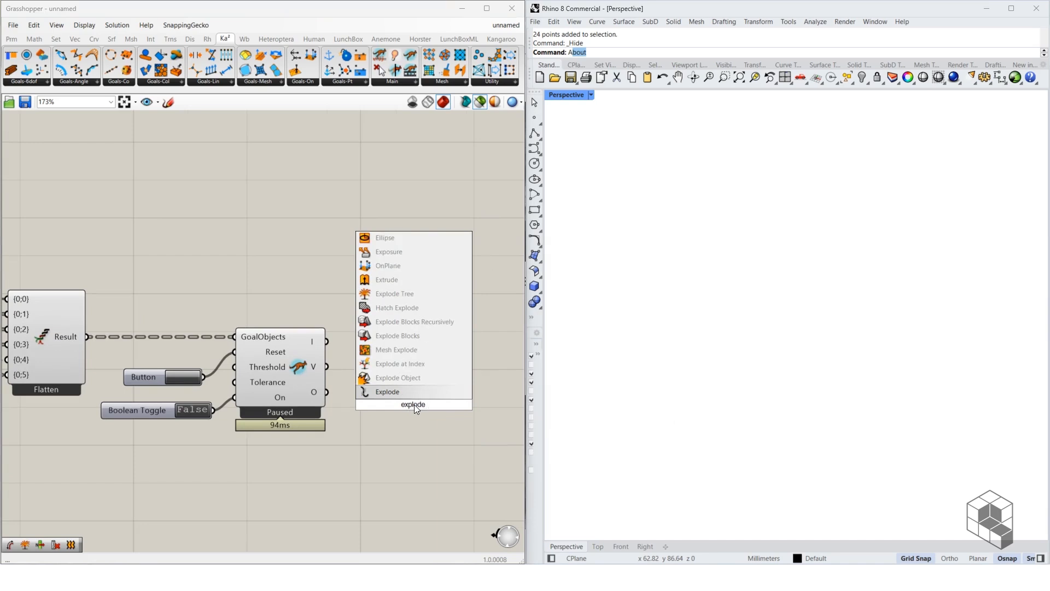
pyautogui.write(' tree')
pyautogui.click(404, 385)
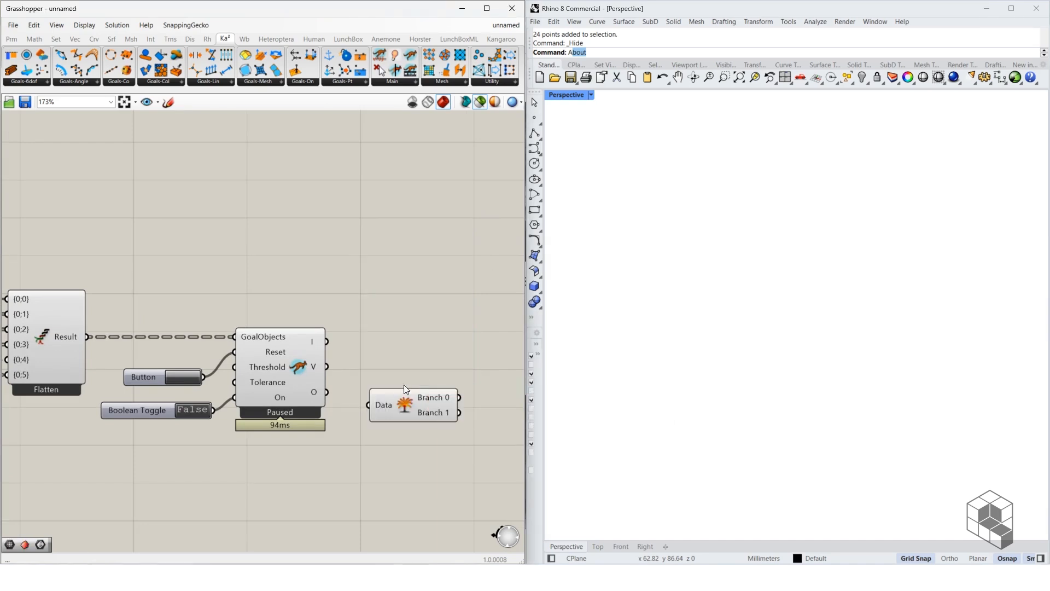
pyautogui.moveTo(375, 405); pyautogui.dragTo(377, 405)
pyautogui.moveTo(423, 415); pyautogui.dragTo(420, 402)
# Expand the Explode Tree component to six outputs, {0;0} to {0;5}.
pyautogui.scroll(6, 463, 420)
pyautogui.scroll(1, 298, 367)
pyautogui.click(298, 368)
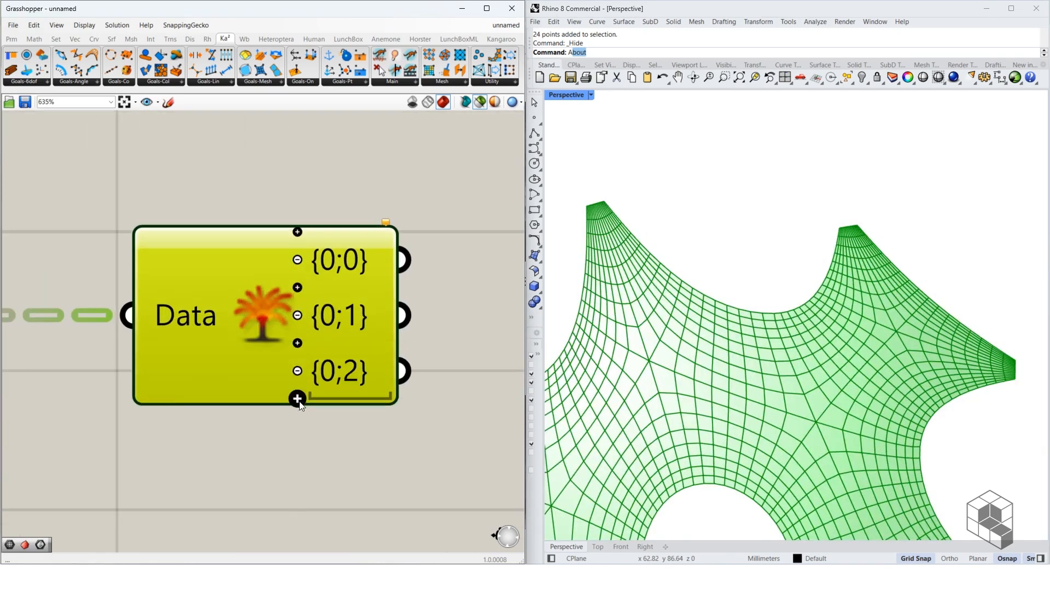
pyautogui.click(297, 400)
pyautogui.click(297, 428)
pyautogui.click(297, 454)
# Add a Mesh parameter and connect it to the Explode Tree's {0;0} output.
pyautogui.scroll(-5, 255, 384)
pyautogui.doubleClick(386, 336)
pyautogui.write('mesh')
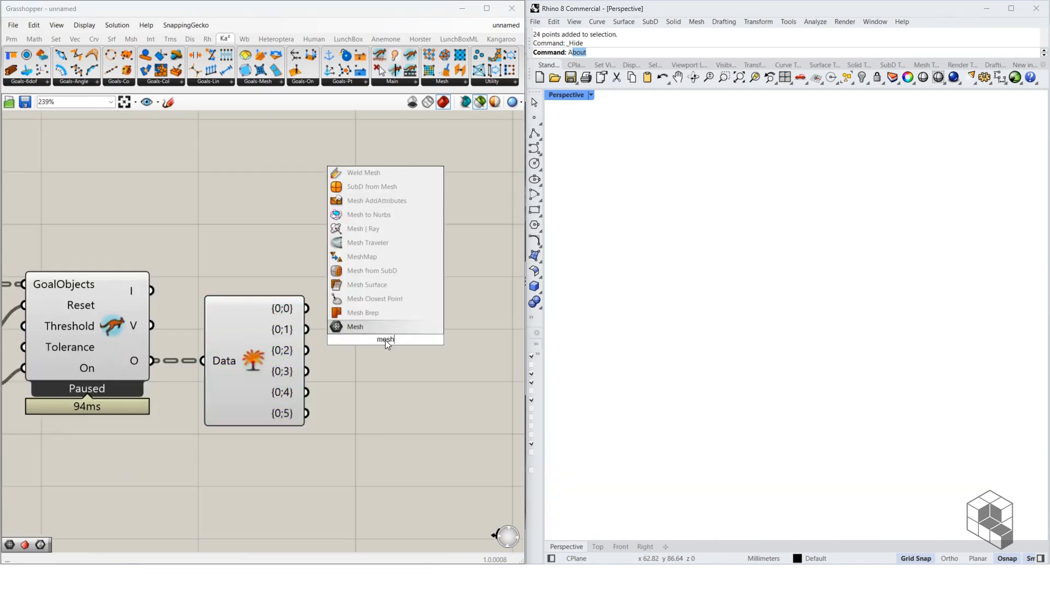
pyautogui.press('Return')
pyautogui.moveTo(306, 308); pyautogui.dragTo(371, 340)
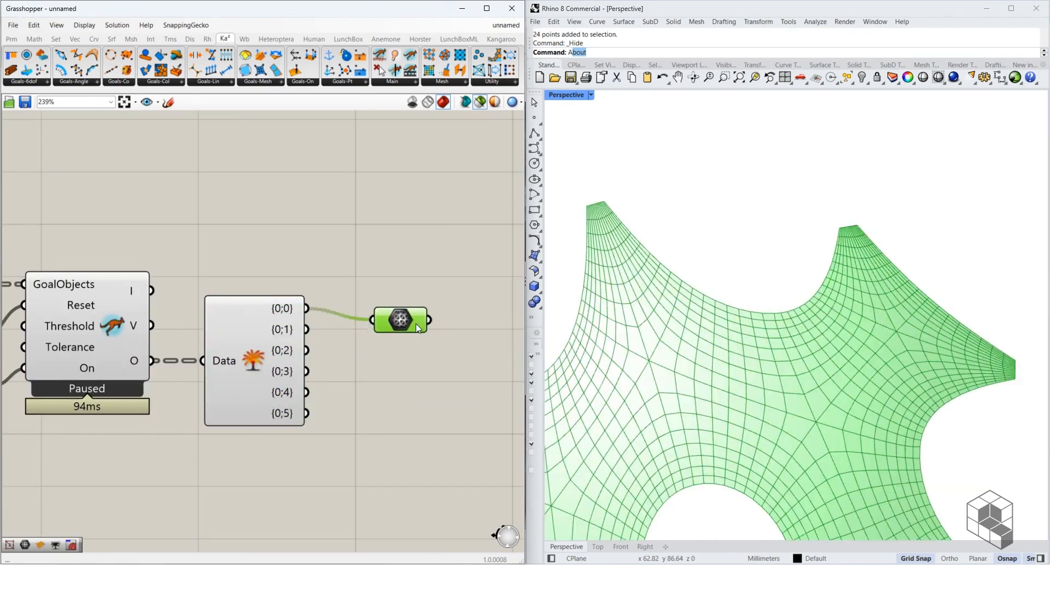
# Turn off the preview of all components upstream of the output Mesh parameter.
pyautogui.scroll(-2, 421, 298)
pyautogui.scroll(-9, 411, 253)
pyautogui.moveTo(396, 195); pyautogui.dragTo(267, 297)
pyautogui.middleClick(321, 305)
pyautogui.click(342, 274)
# Set the Solver's Boolean Toggle to True.
pyautogui.scroll(6, 364, 228)
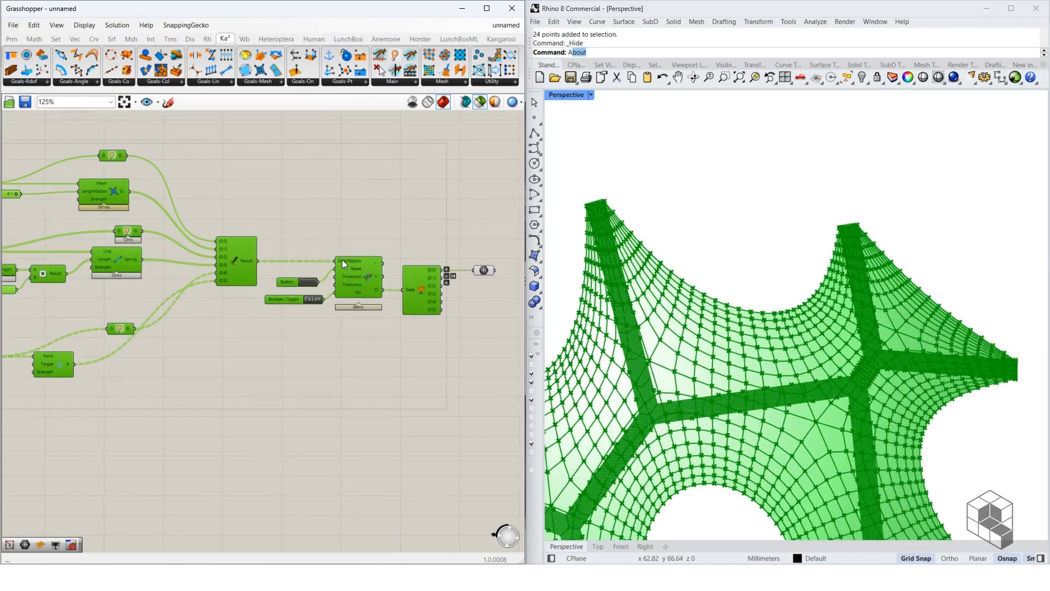
pyautogui.scroll(4, 342, 259)
pyautogui.click(298, 285)
# Show the output Mesh parameter's geometry in the viewport and reset the Solver with its Button.
pyautogui.scroll(-2, 265, 309)
pyautogui.moveTo(429, 246); pyautogui.dragTo(219, 255, button='right')
pyautogui.click(338, 301)
pyautogui.hotkey('ctrl', 'q')
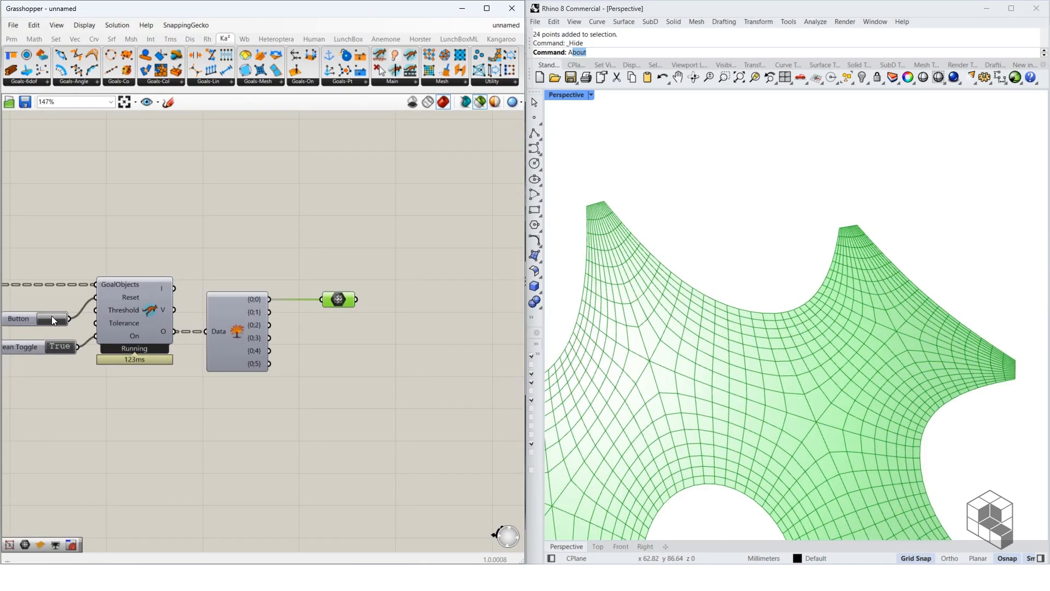
pyautogui.click(52, 318)
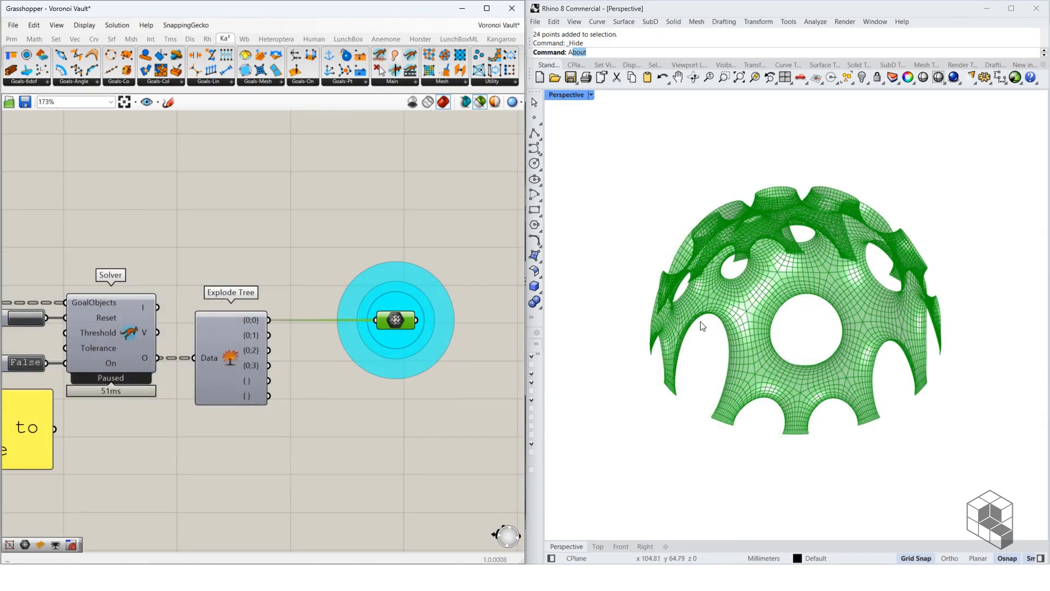
# Examine the vault mesh from several angles and review the Voronoi Vault definition's component groups, Data Dam notes and plugin list.
pyautogui.moveTo(765, 328); pyautogui.dragTo(607, 257, button='right')
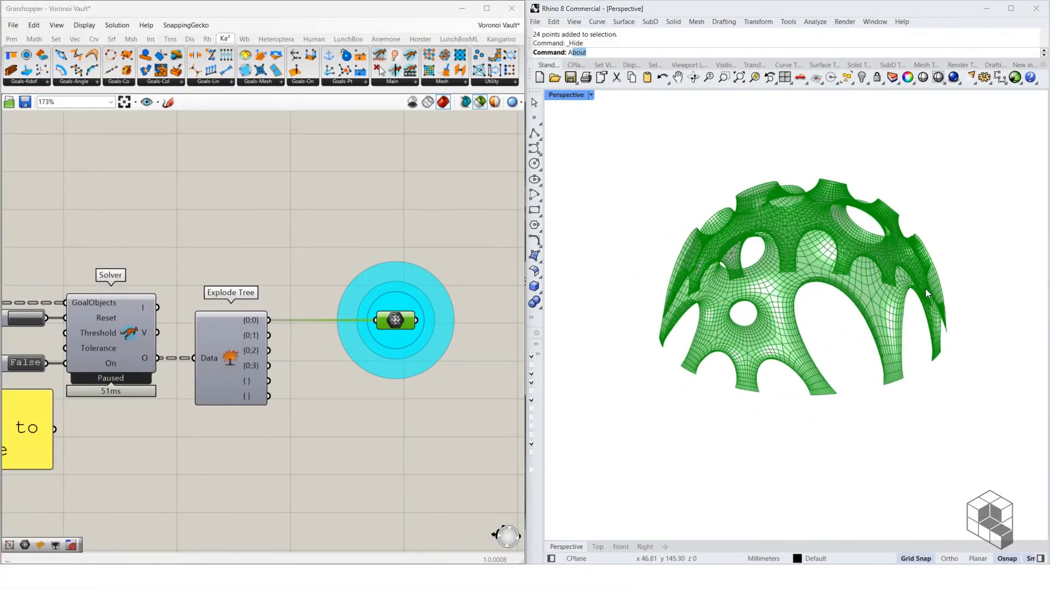
pyautogui.moveTo(926, 293); pyautogui.dragTo(889, 303, button='right')
pyautogui.scroll(-5, 407, 343)
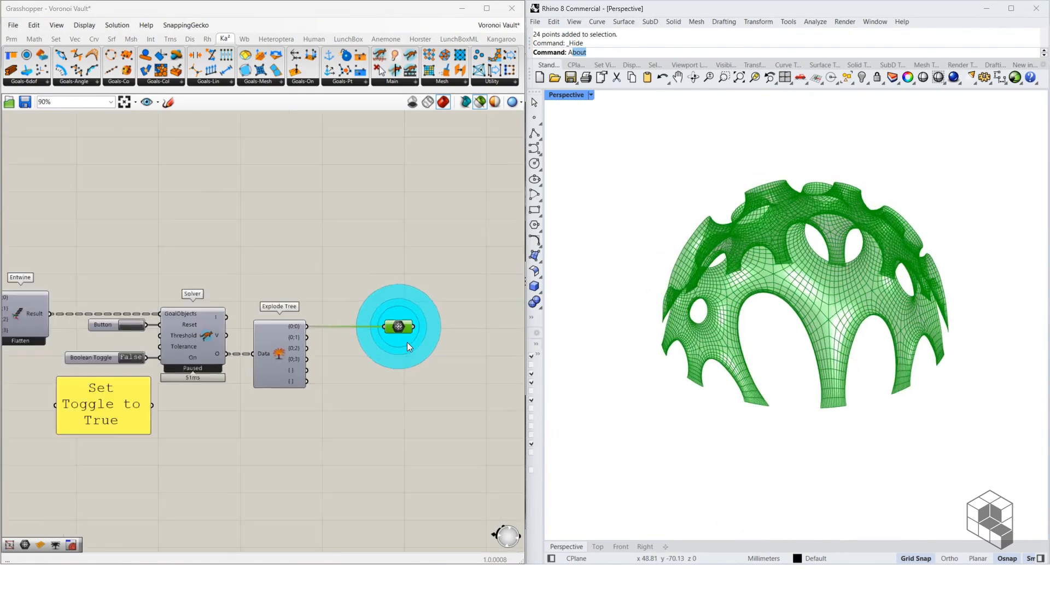
pyautogui.moveTo(141, 394); pyautogui.dragTo(468, 387, button='right')
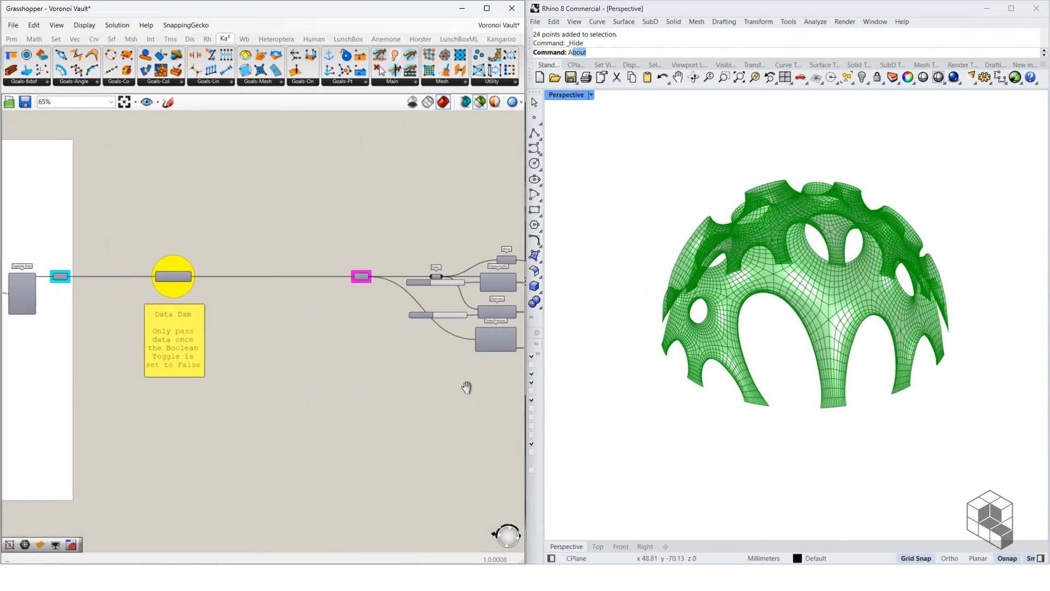
pyautogui.moveTo(146, 395); pyautogui.dragTo(347, 387, button='right')
pyautogui.scroll(-4, 368, 386)
pyautogui.scroll(-1, 369, 387)
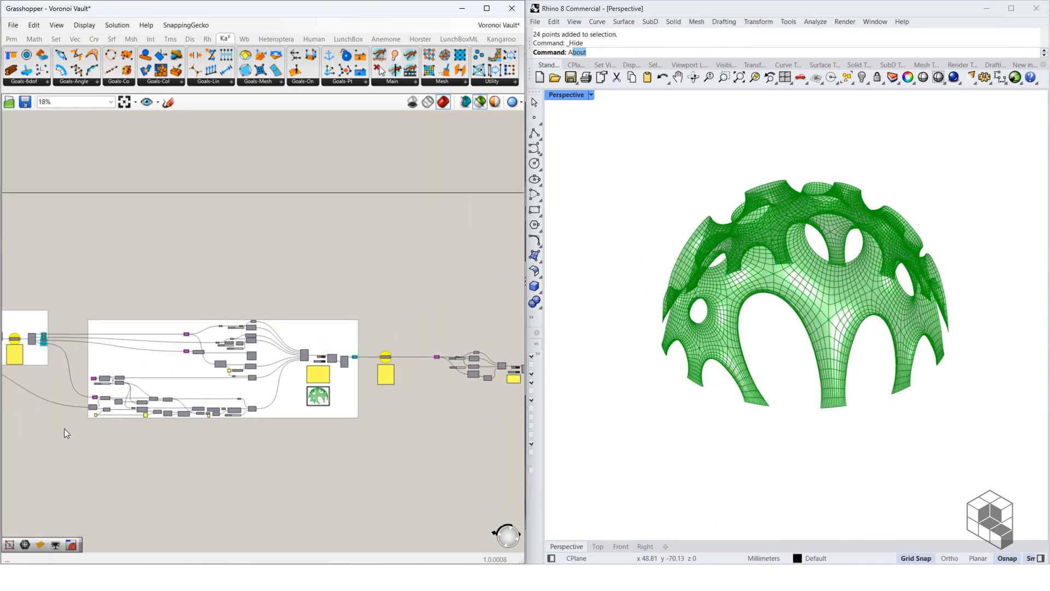
pyautogui.moveTo(39, 430); pyautogui.dragTo(377, 419, button='right')
pyautogui.scroll(9, 348, 342)
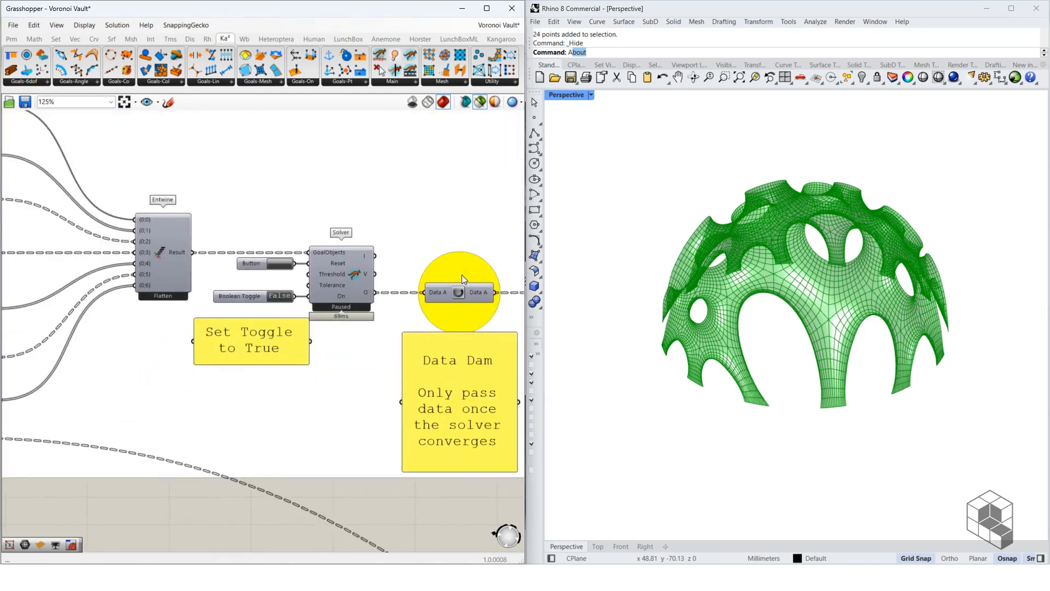
pyautogui.scroll(-10, 468, 404)
pyautogui.moveTo(66, 337); pyautogui.dragTo(441, 340, button='right')
pyautogui.scroll(12, 304, 319)
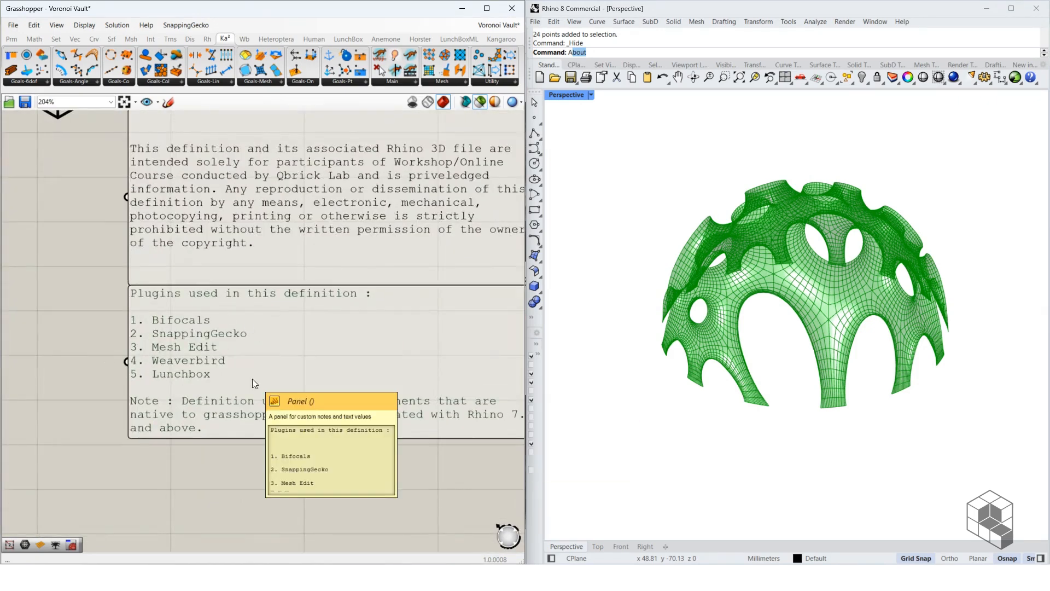
pyautogui.scroll(-5, 170, 339)
pyautogui.scroll(-5, 166, 337)
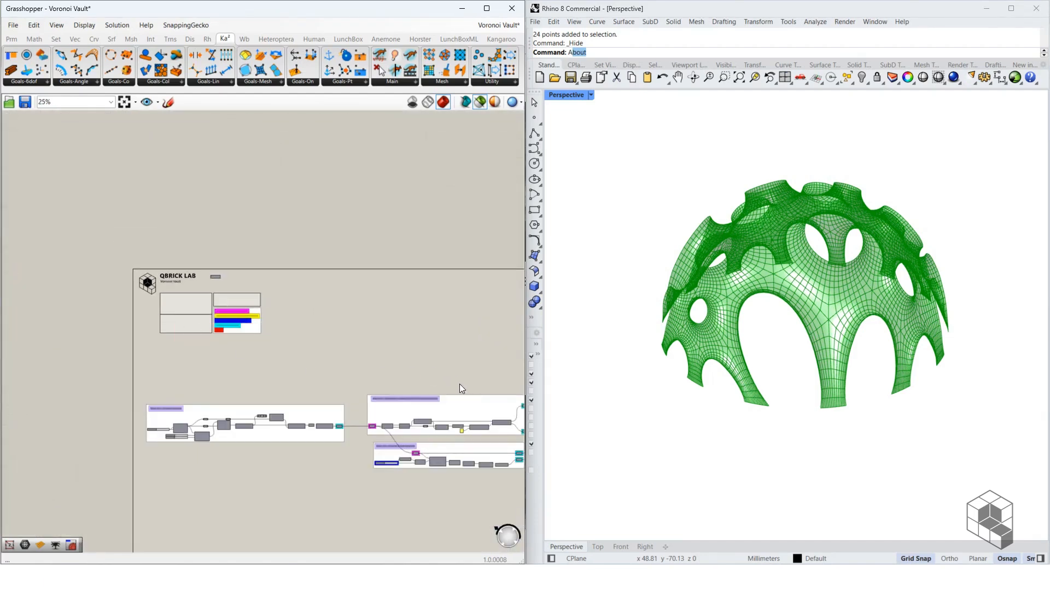
pyautogui.moveTo(460, 383); pyautogui.dragTo(353, 369, button='right')
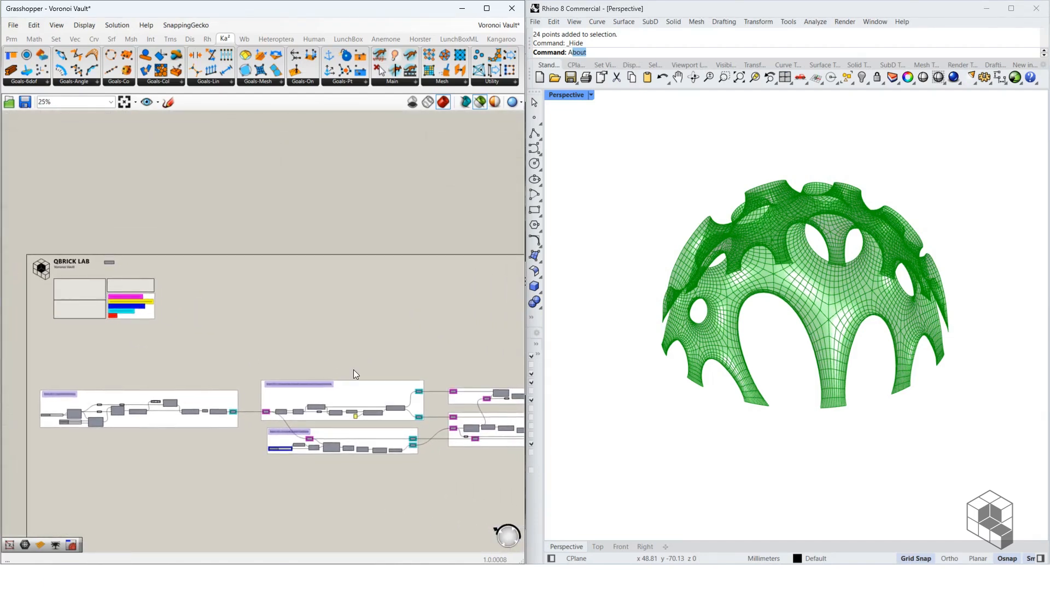